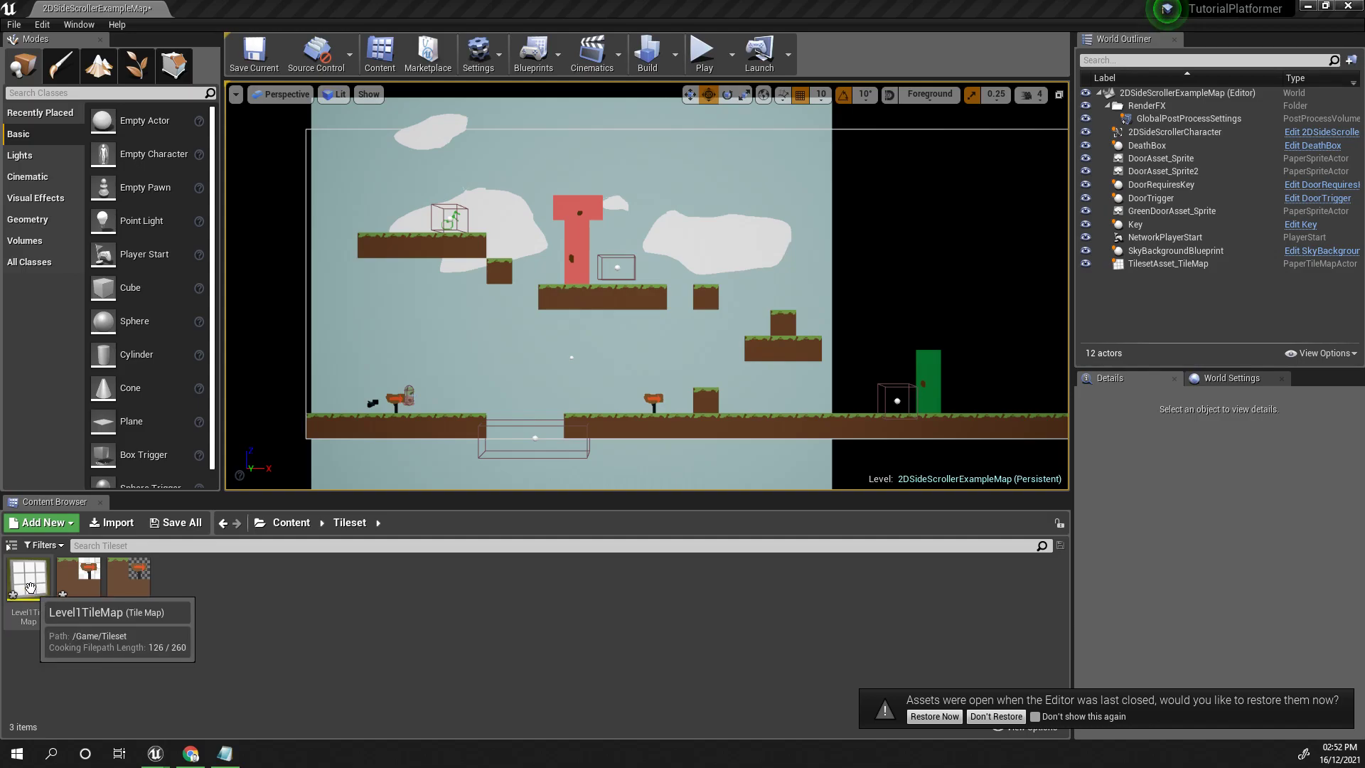
# Look over the Level1TileMap tile map and the platform layout of the current level
pyautogui.scroll(-1, 471, 418)
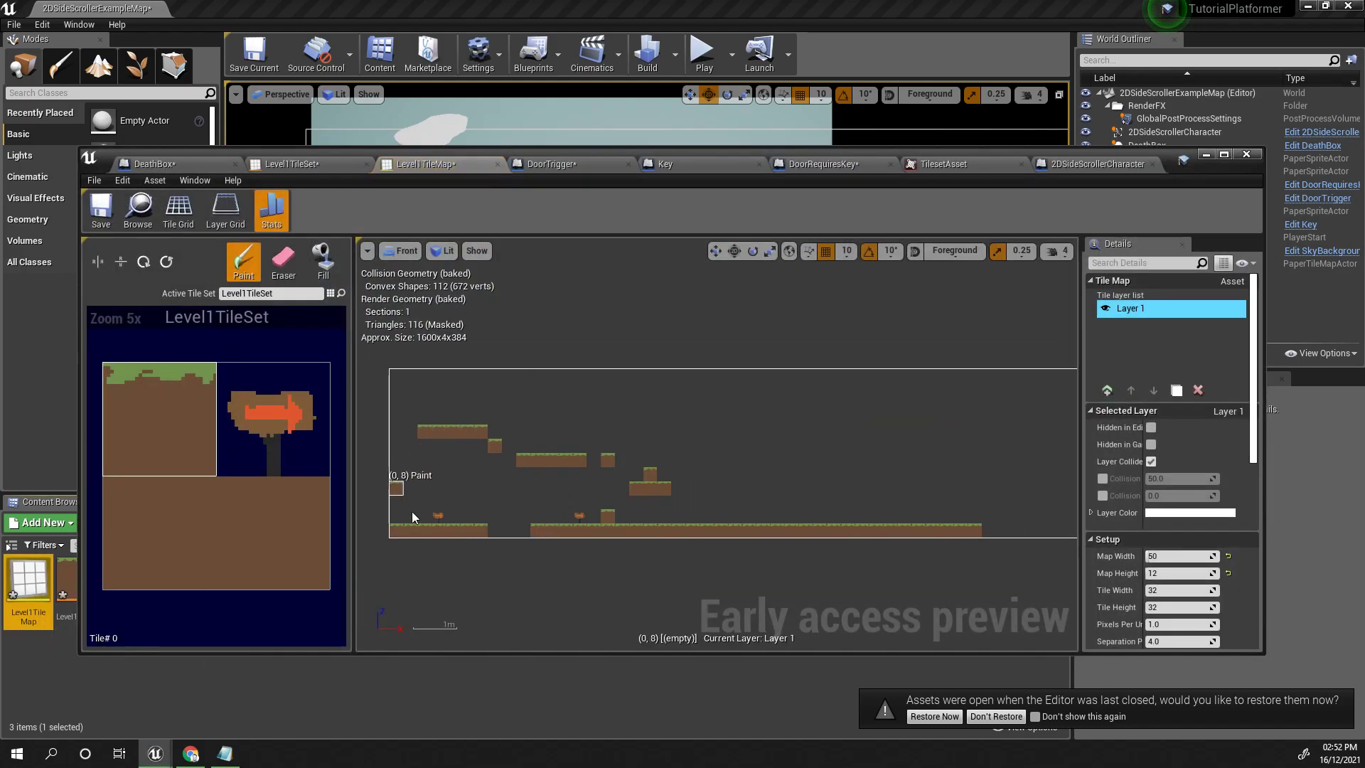
pyautogui.click(1206, 158)
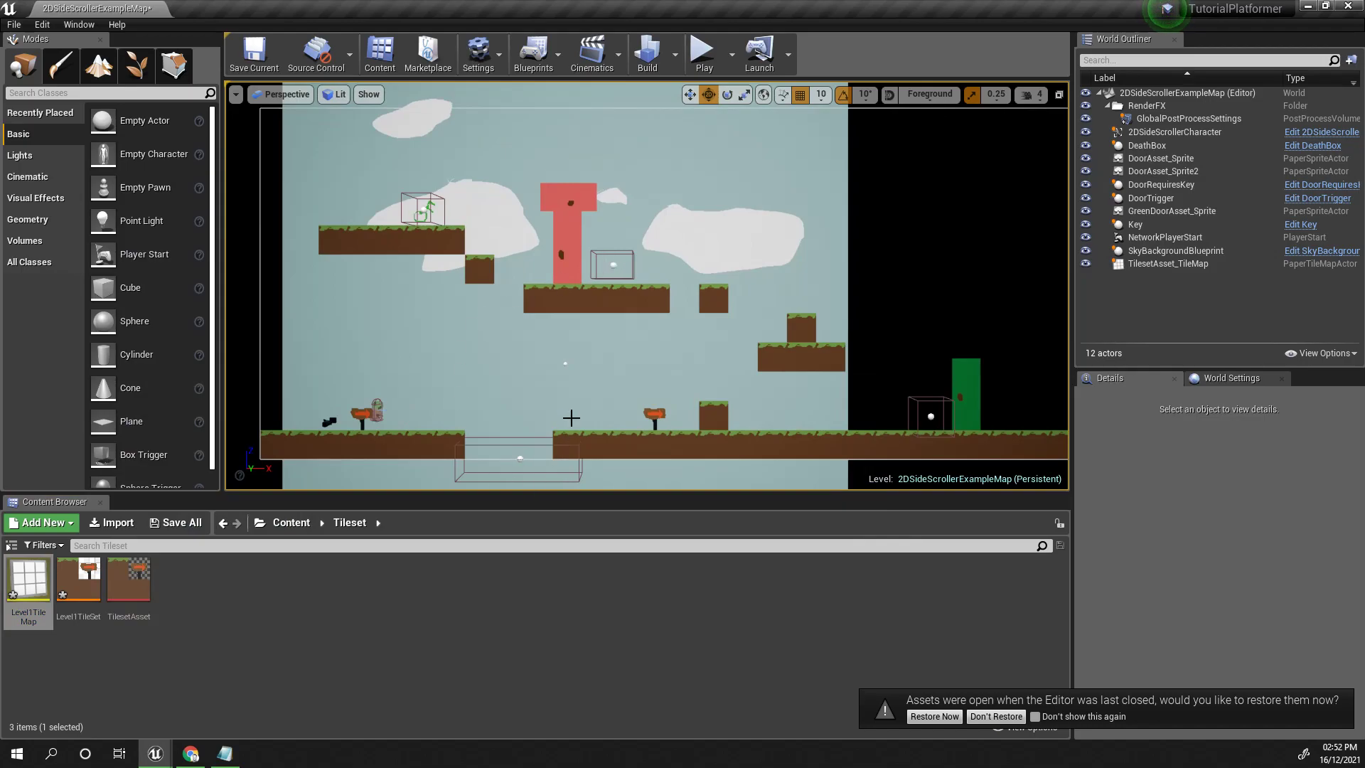
pyautogui.scroll(-1, 518, 454)
pyautogui.moveTo(518, 455); pyautogui.dragTo(496, 483, button='middle')
pyautogui.moveTo(361, 389); pyautogui.dragTo(330, 392, button='middle')
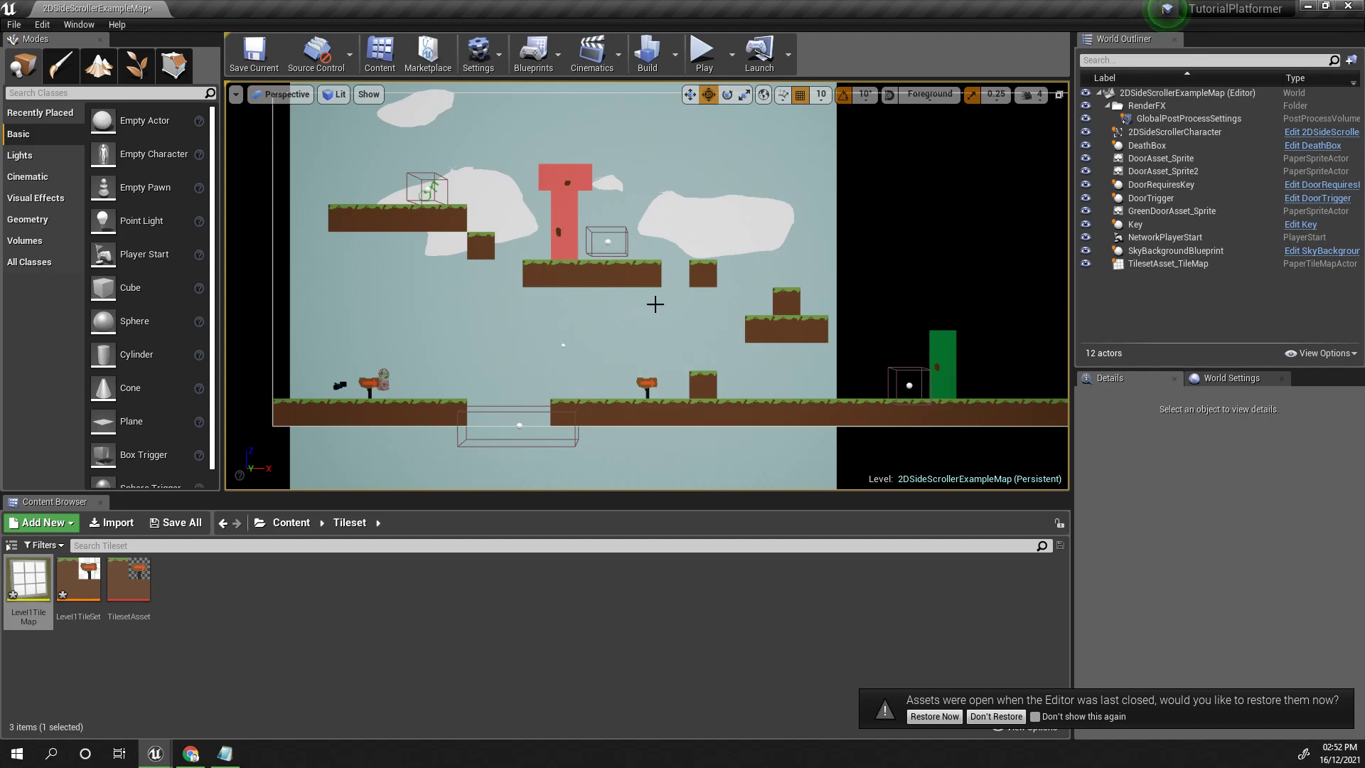
pyautogui.scroll(1, 345, 366)
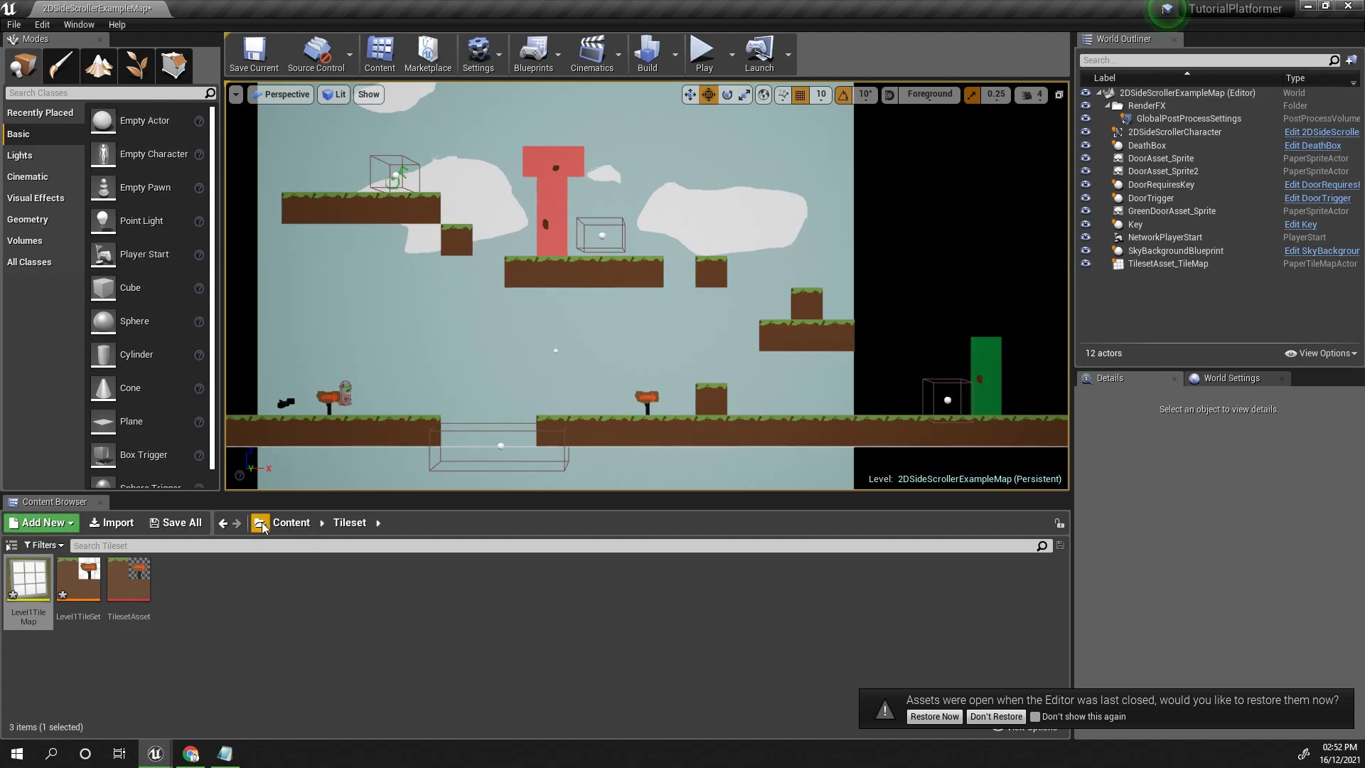
# Open the 2DSideScrollerCharacter blueprint, examine its CharacterMovement walking and jumping settings, and look at the DoorTrigger event graph
pyautogui.click(290, 523)
pyautogui.click(344, 394)
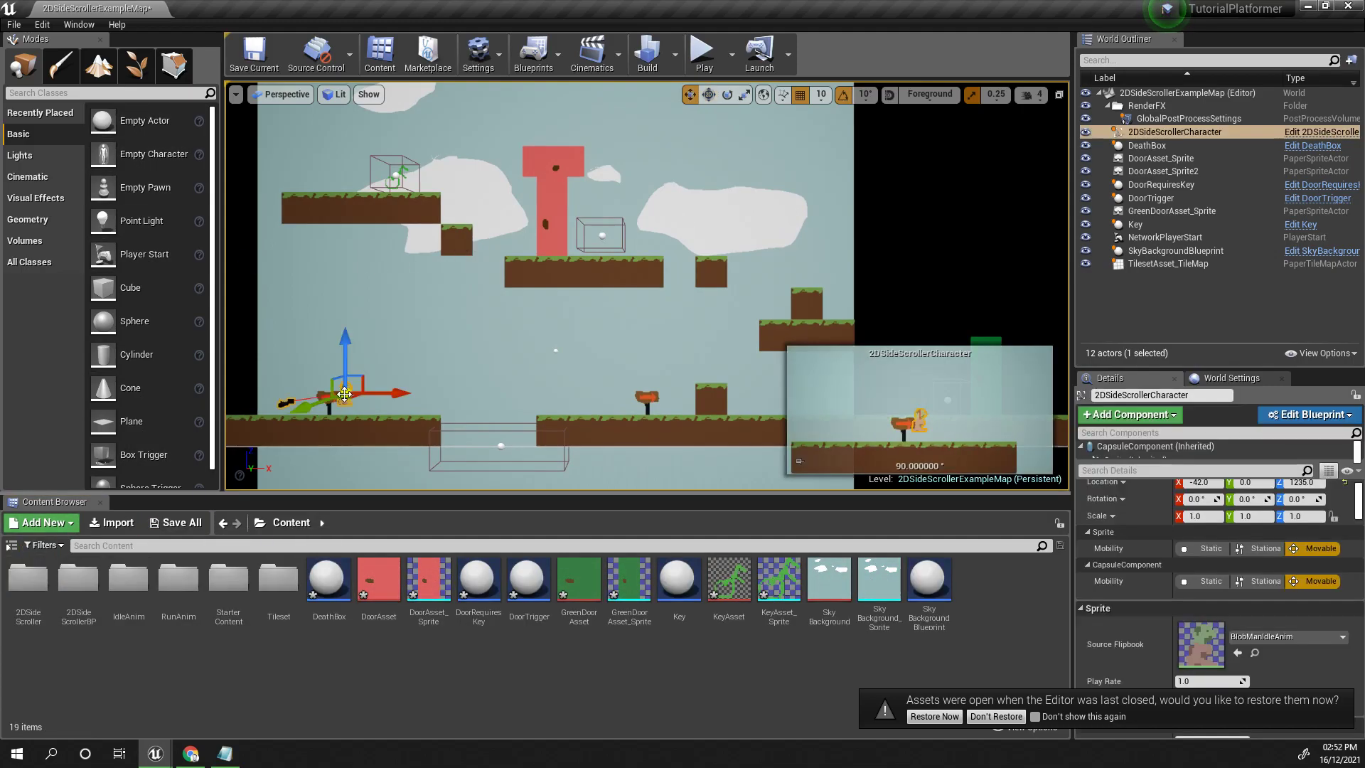
pyautogui.click(1298, 134)
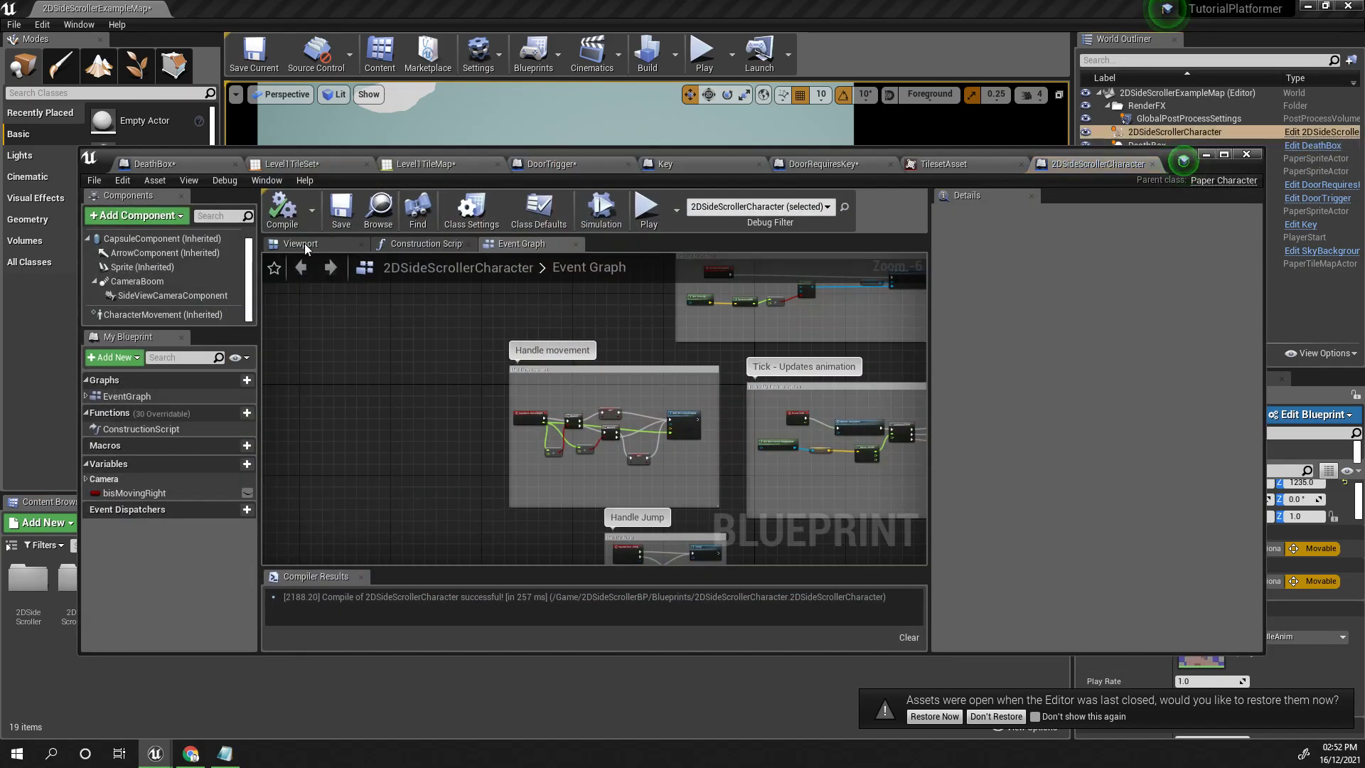
pyautogui.click(140, 319)
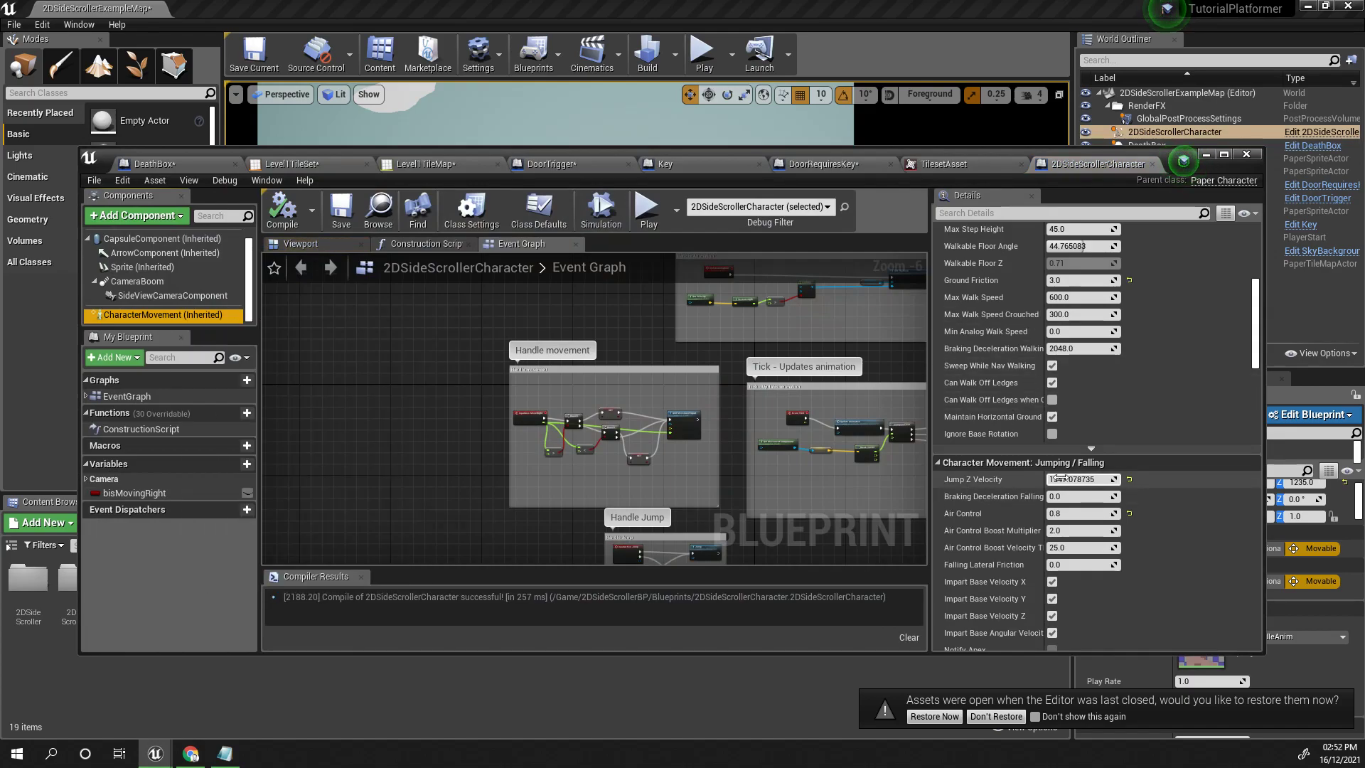
pyautogui.scroll(3, 1068, 479)
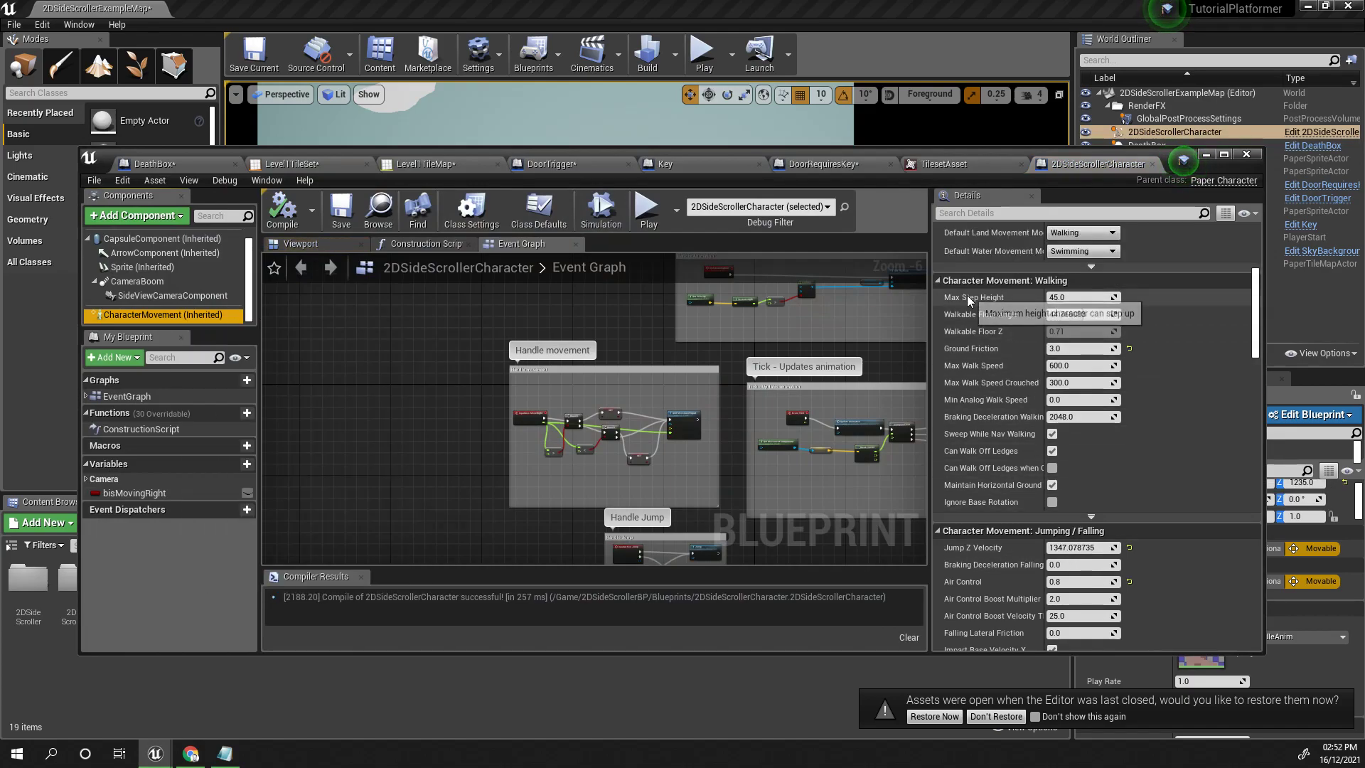
pyautogui.scroll(8, 996, 313)
pyautogui.scroll(-10, 1012, 358)
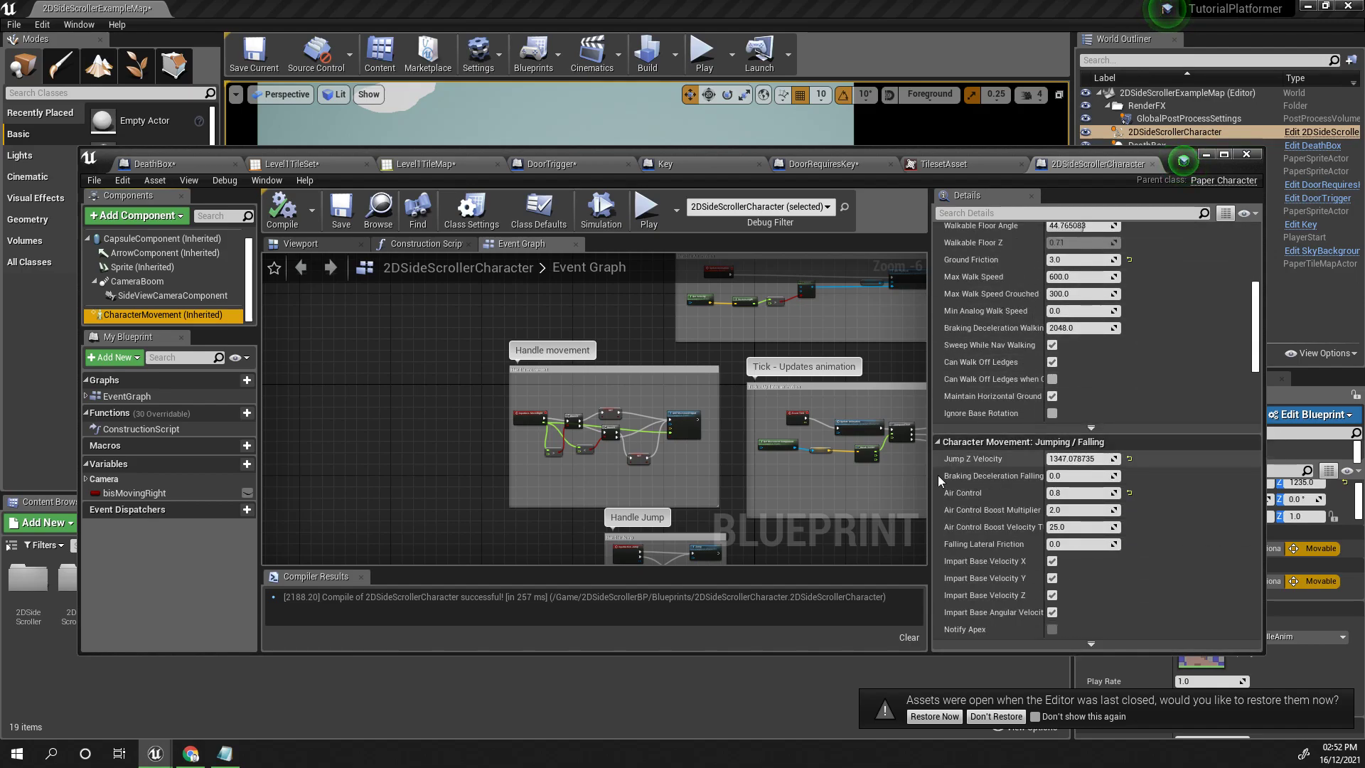
pyautogui.scroll(3, 973, 469)
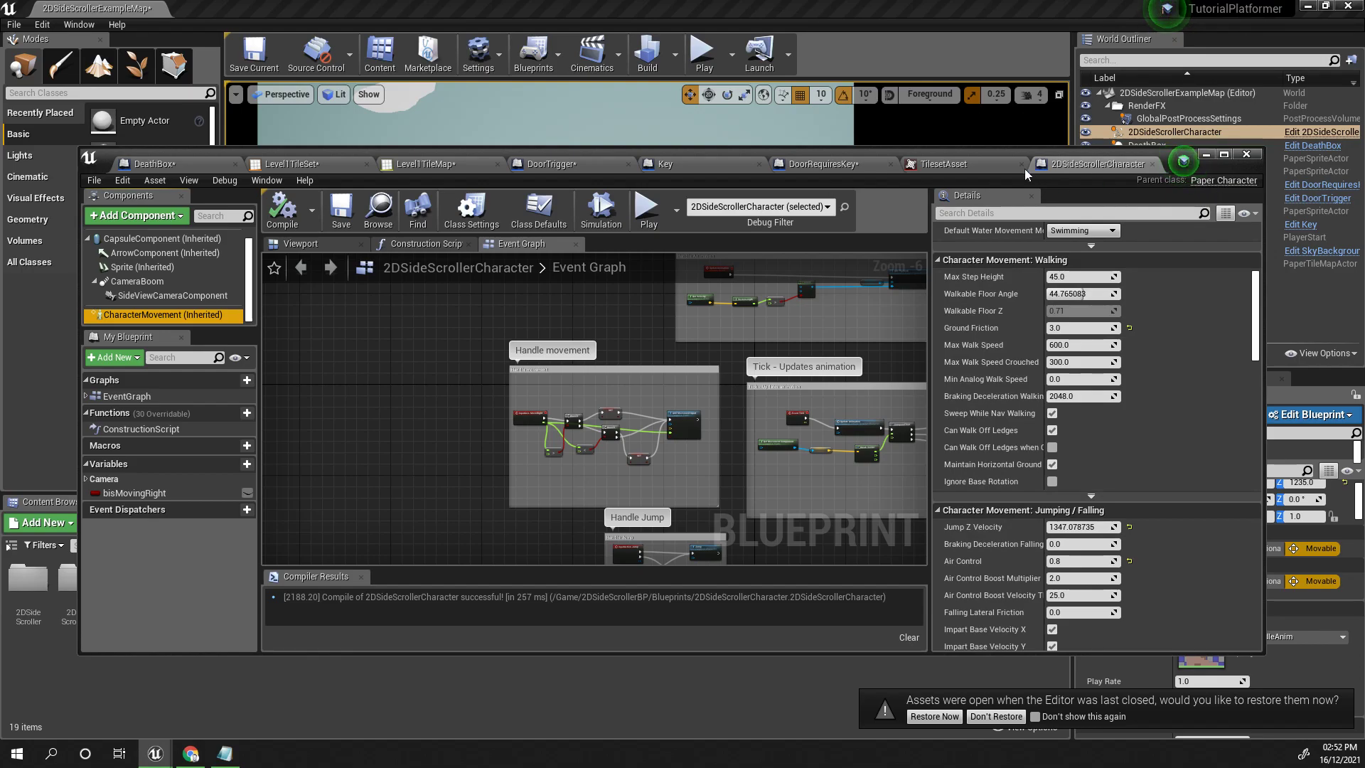
pyautogui.click(922, 168)
pyautogui.click(615, 168)
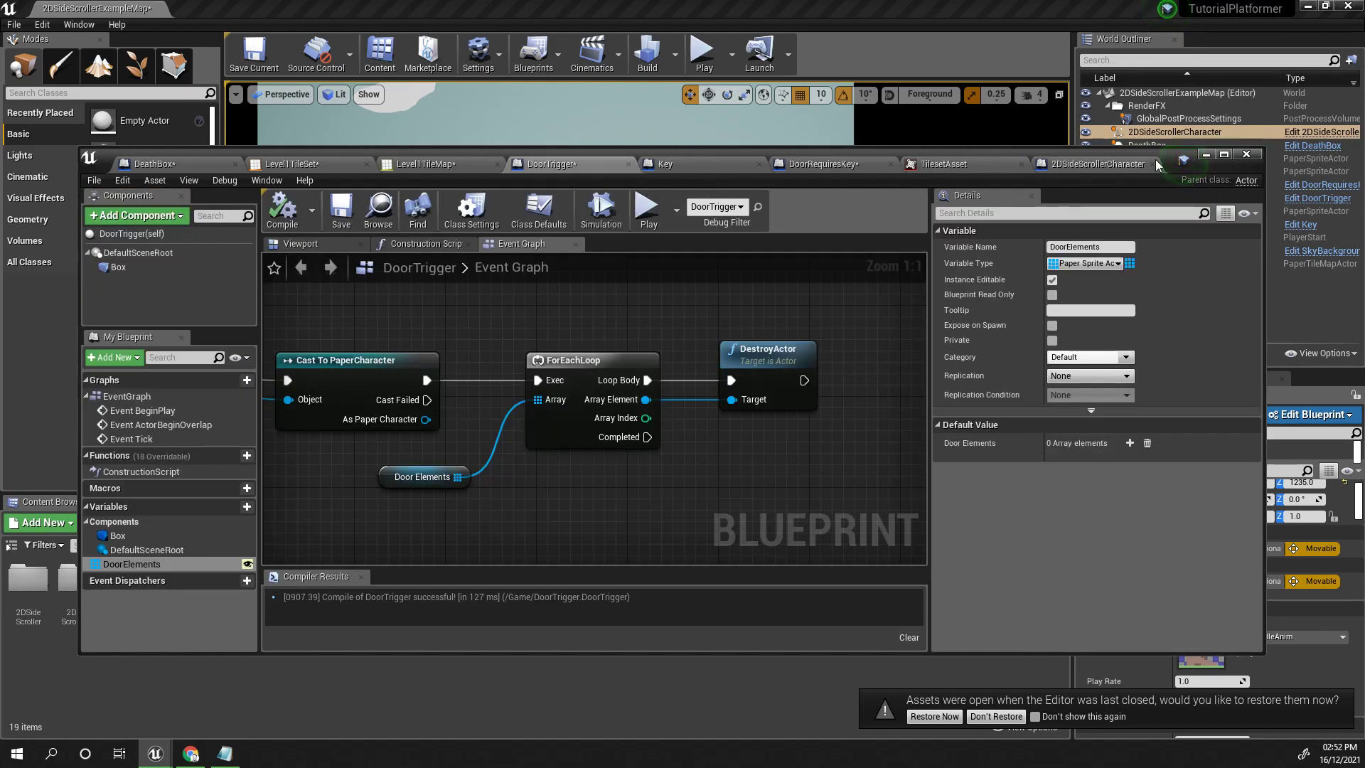
pyautogui.click(1206, 155)
# Play-test the level by moving the character forward and jumping across the platforms, and end the play session
pyautogui.click(703, 54)
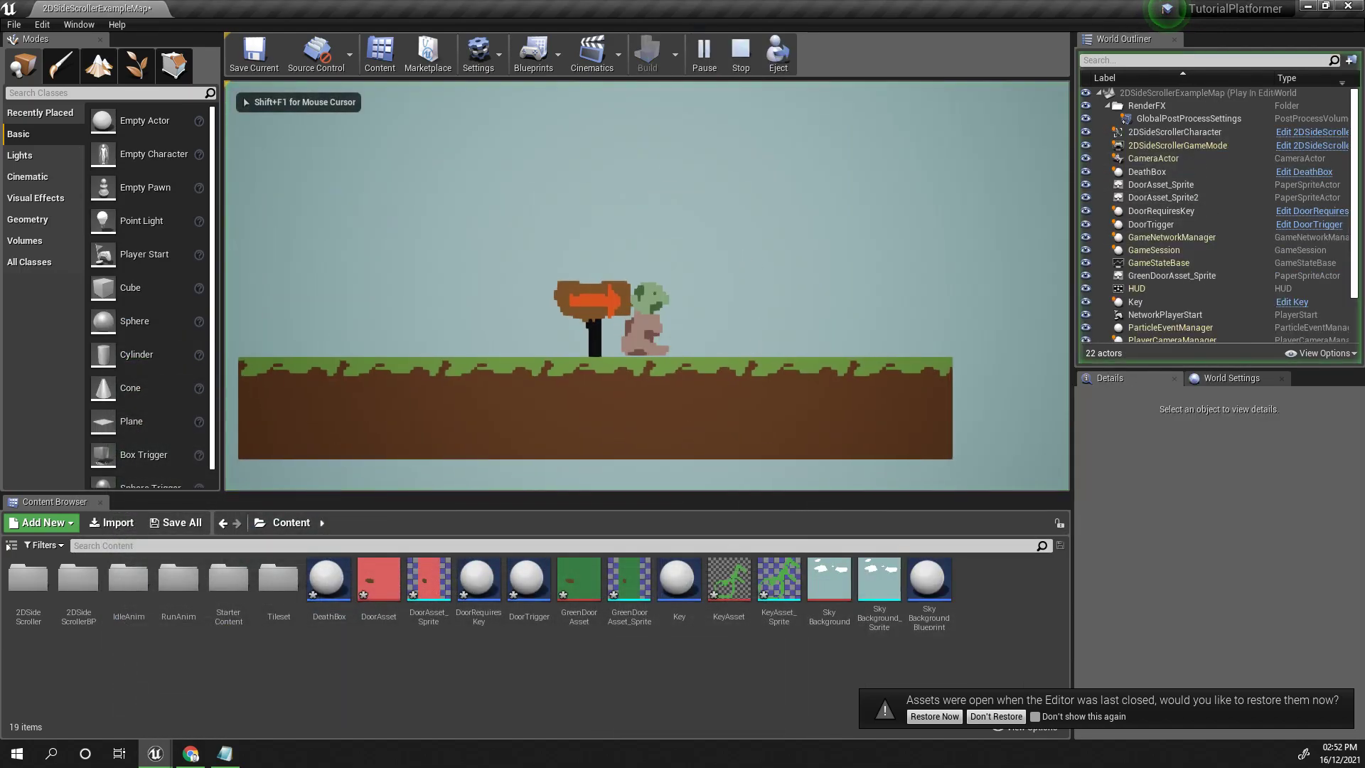
pyautogui.press('d')
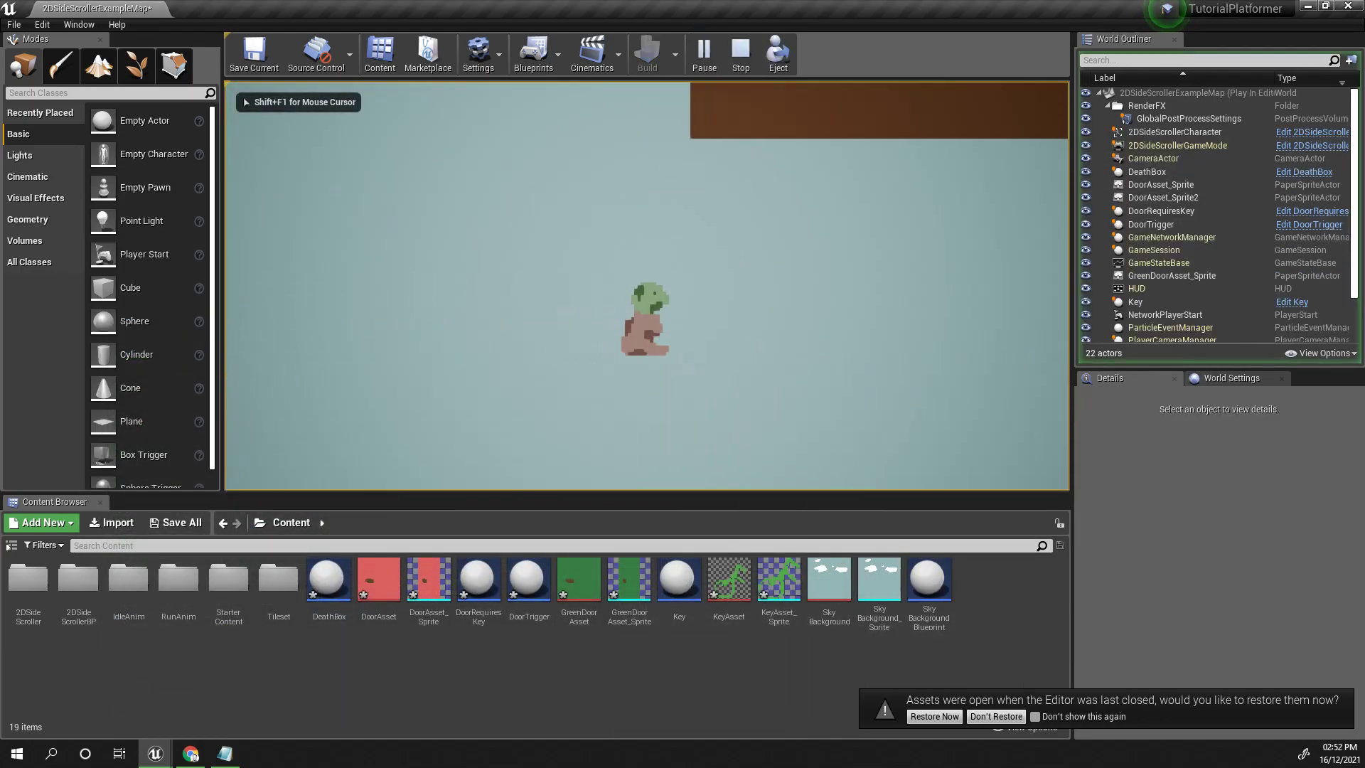
pyautogui.press('d')
pyautogui.press('d')
pyautogui.press('space')
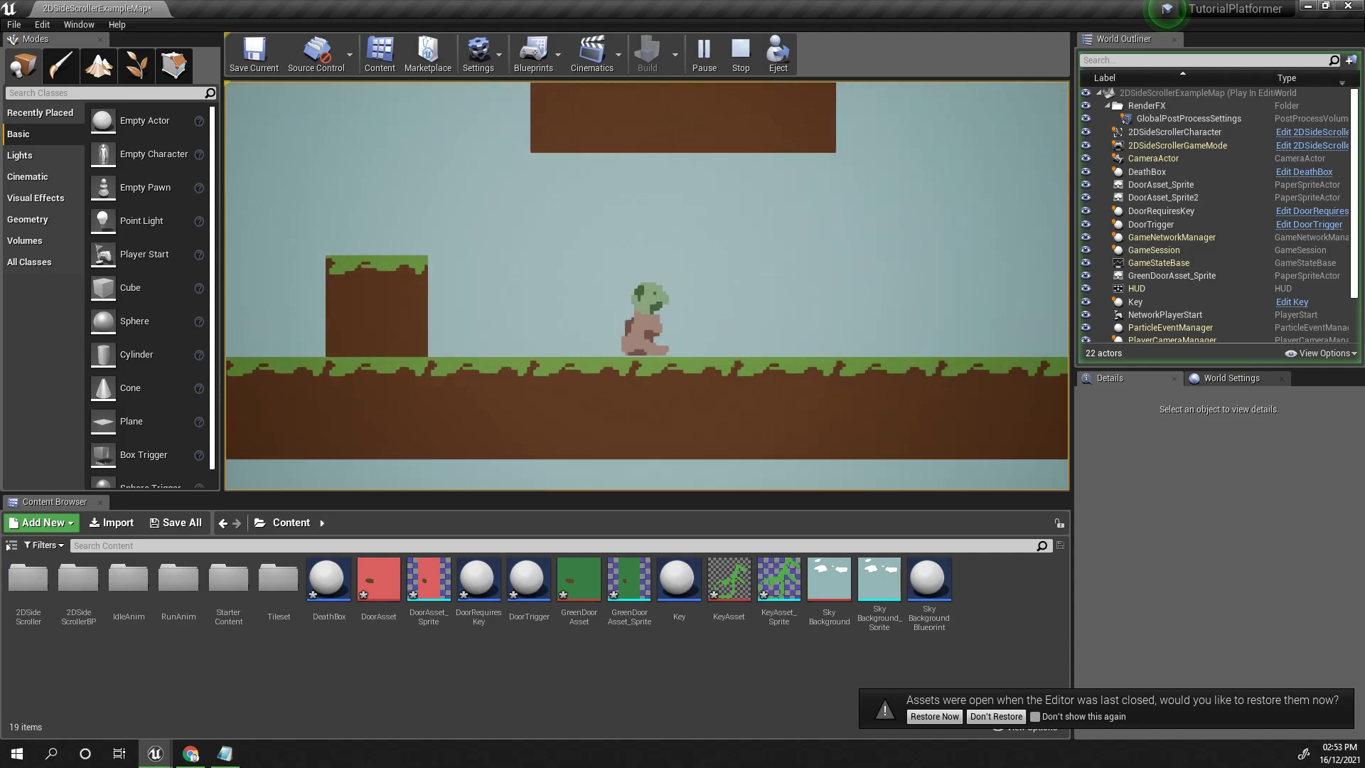
pyautogui.press('Escape')
# Open the 2DSideScrollerExampleMap level from the Maps folder of 2DSideScrollerBP, saving the level's pending changes
pyautogui.scroll(-8, 650, 356)
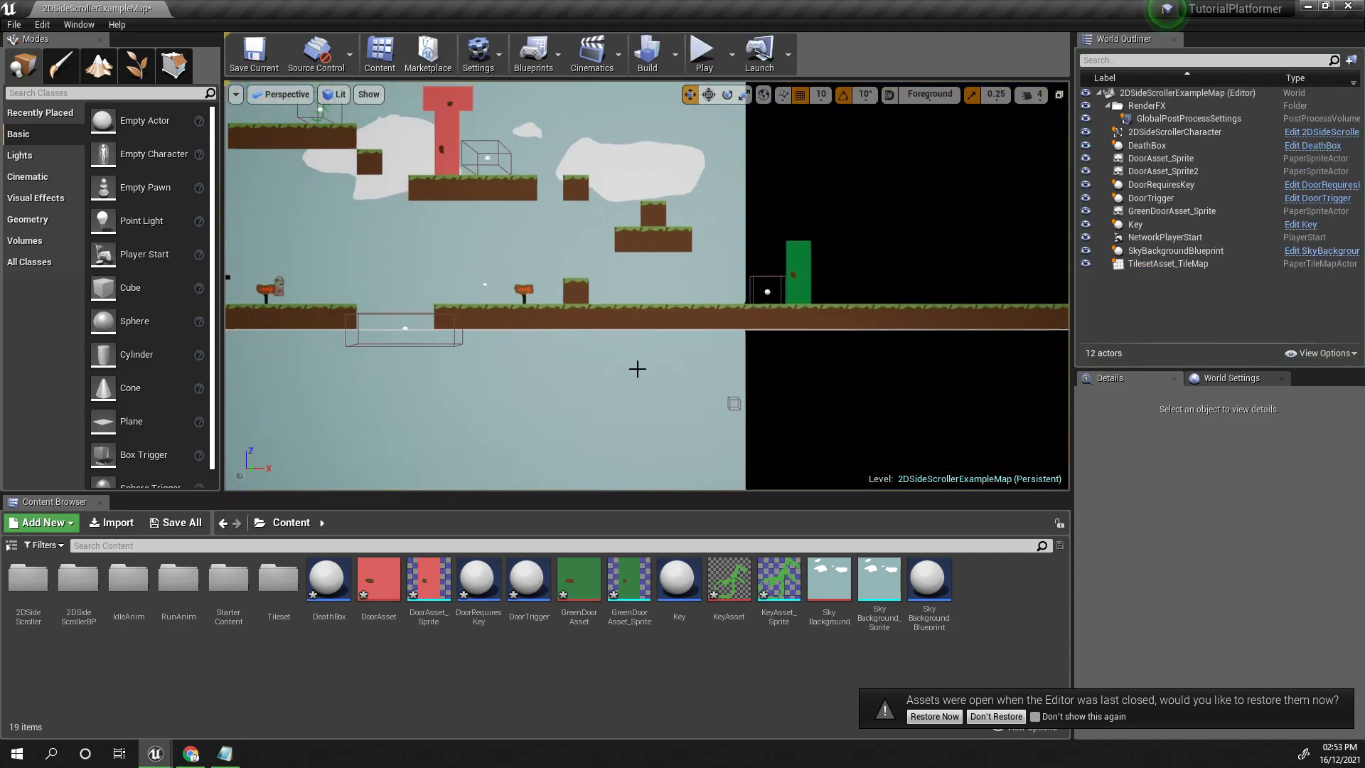
pyautogui.scroll(-5, 638, 367)
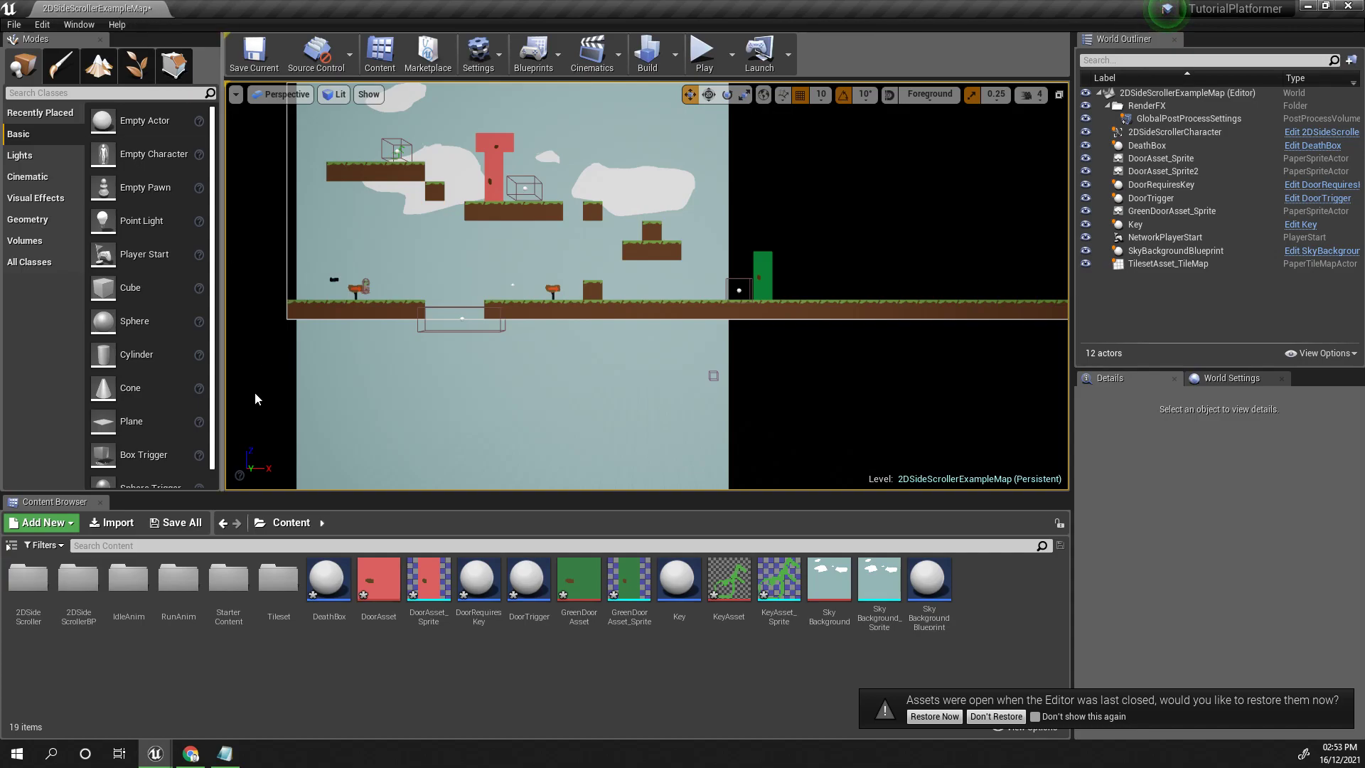
pyautogui.doubleClick(228, 583)
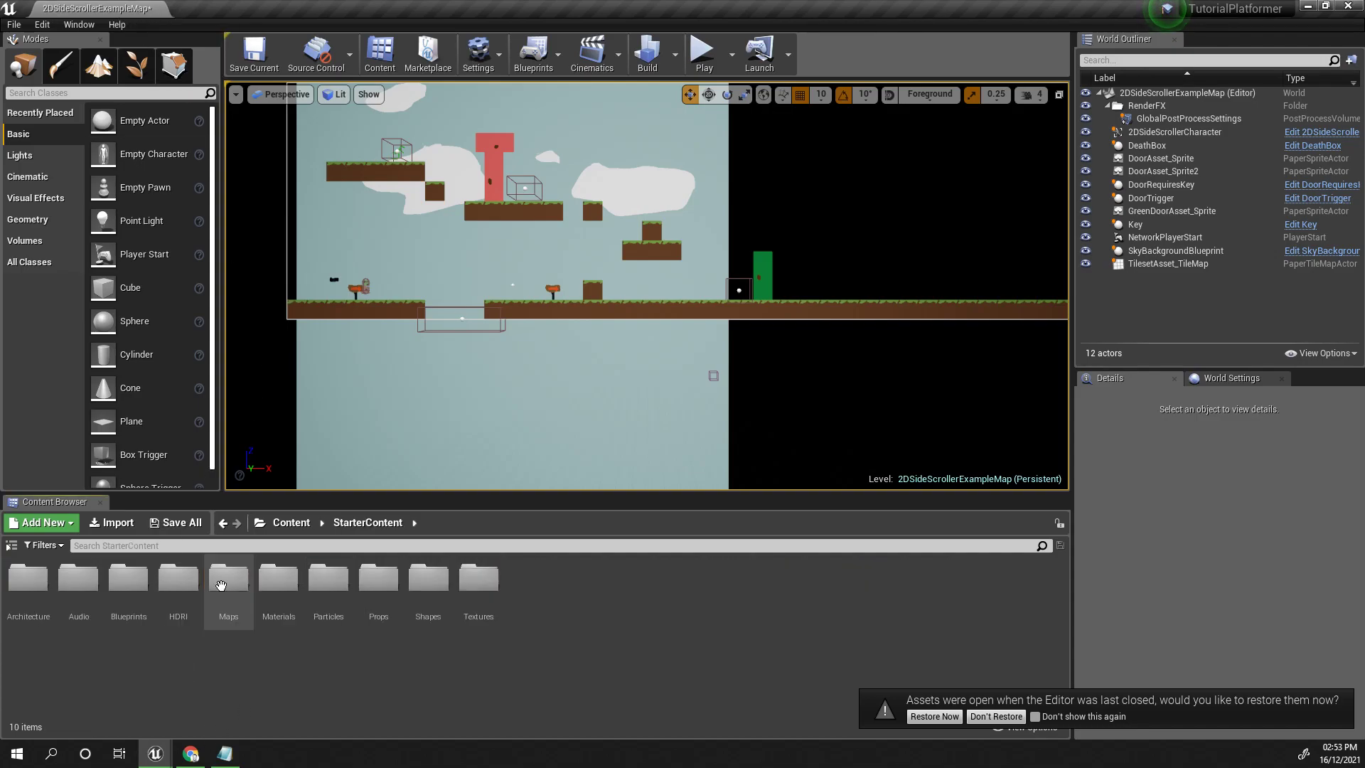
pyautogui.click(291, 522)
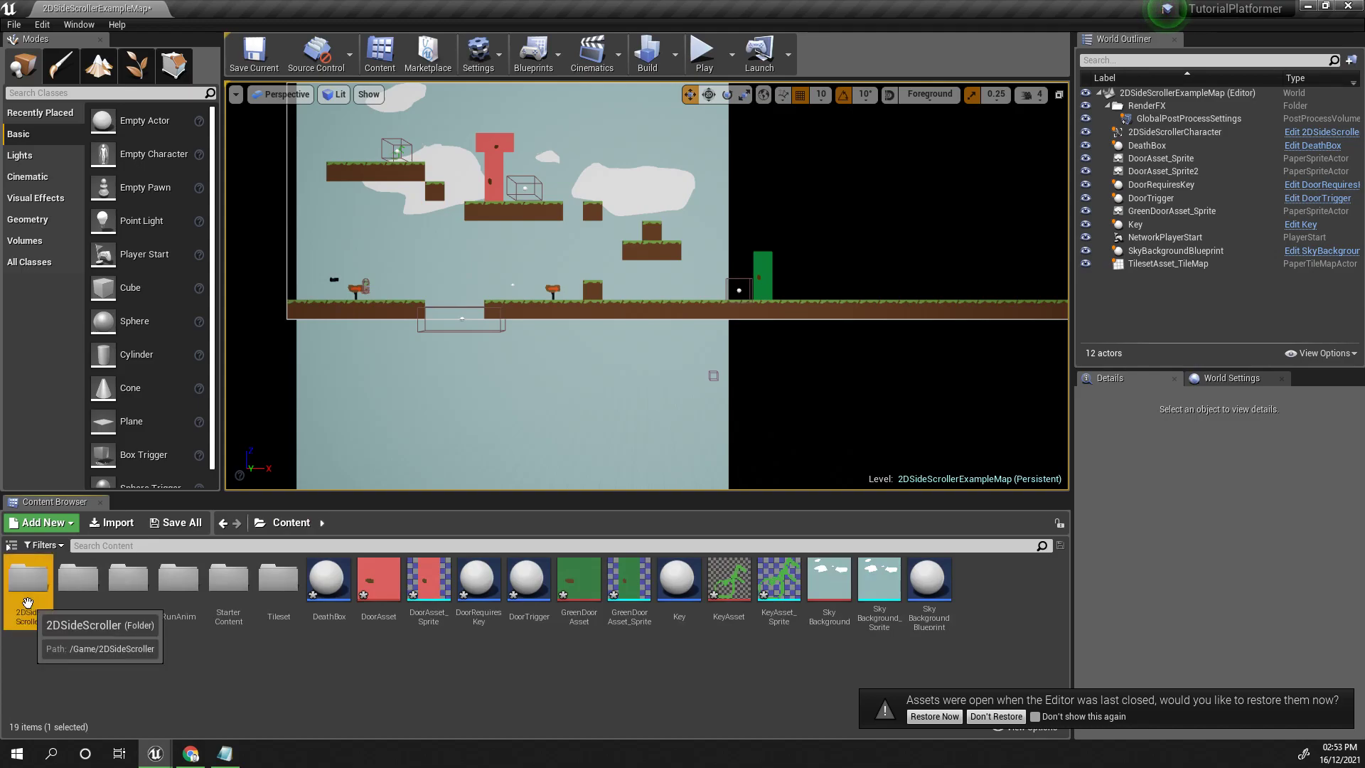
pyautogui.doubleClick(49, 618)
pyautogui.click(292, 524)
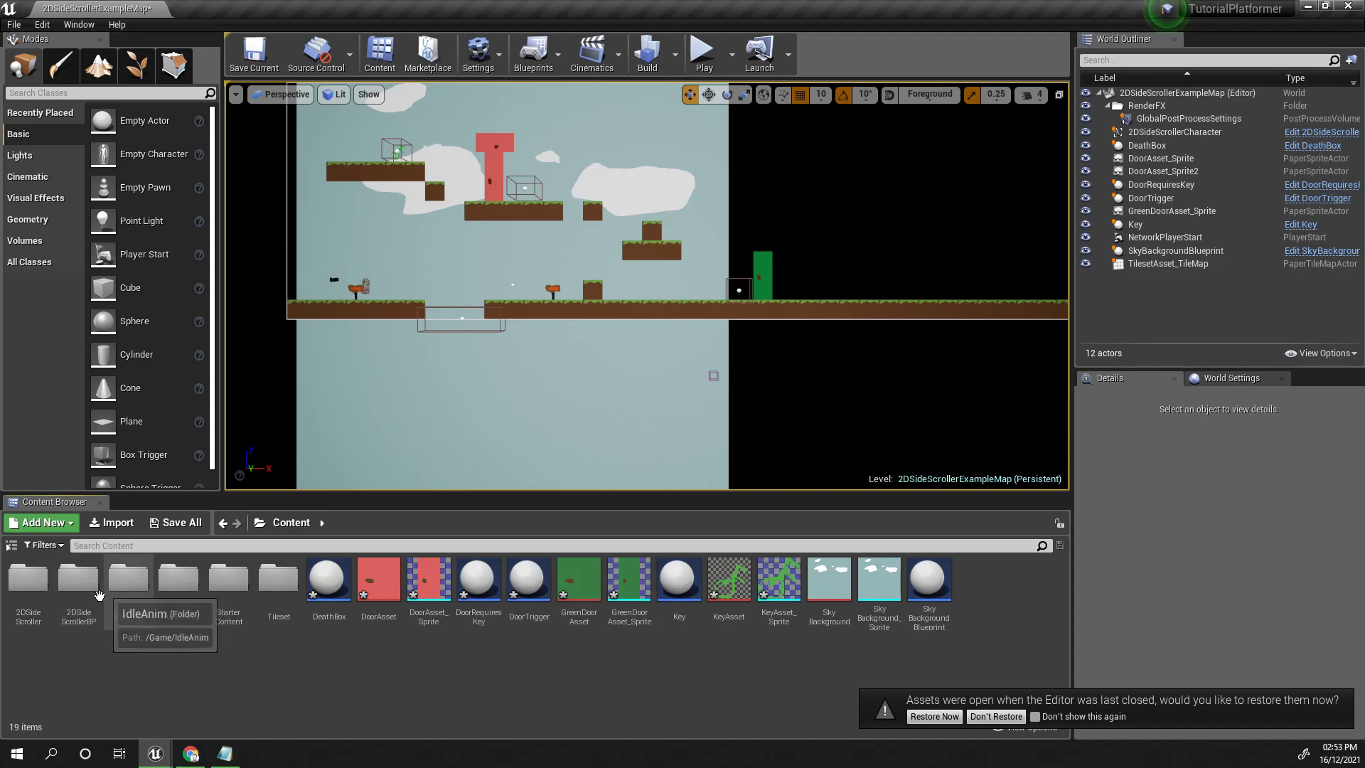
pyautogui.doubleClick(88, 618)
pyautogui.doubleClick(83, 585)
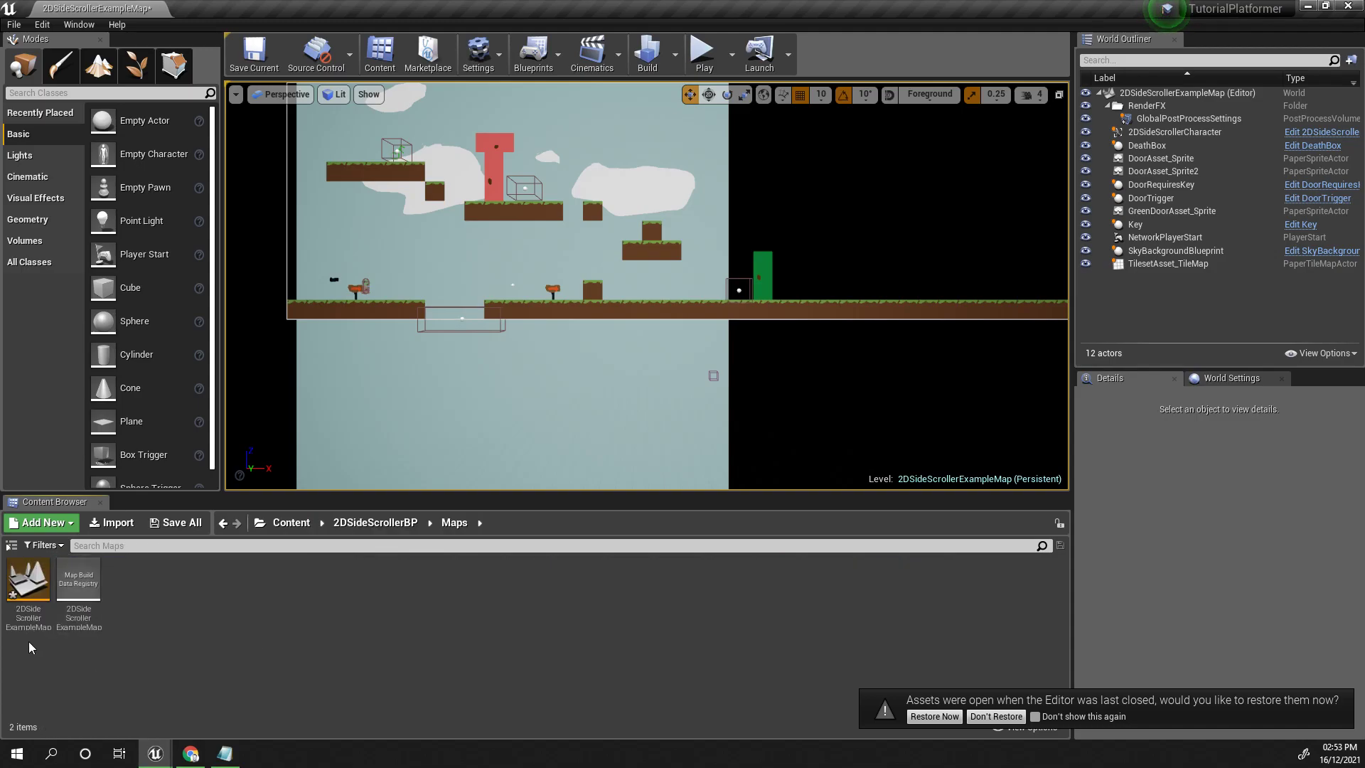
pyautogui.doubleClick(29, 584)
pyautogui.click(750, 507)
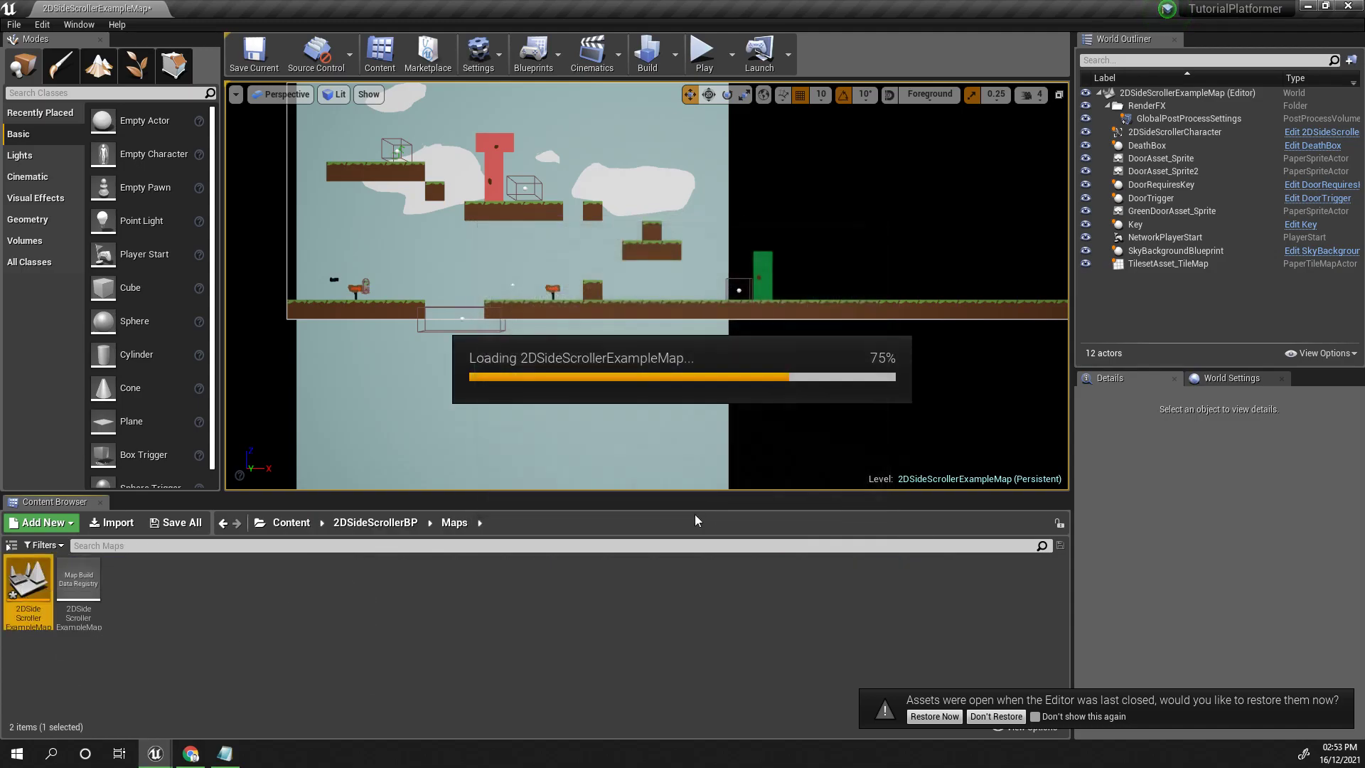
# Rename the 2DSideScrollerExampleMap level as MainLevel
pyautogui.click(31, 619)
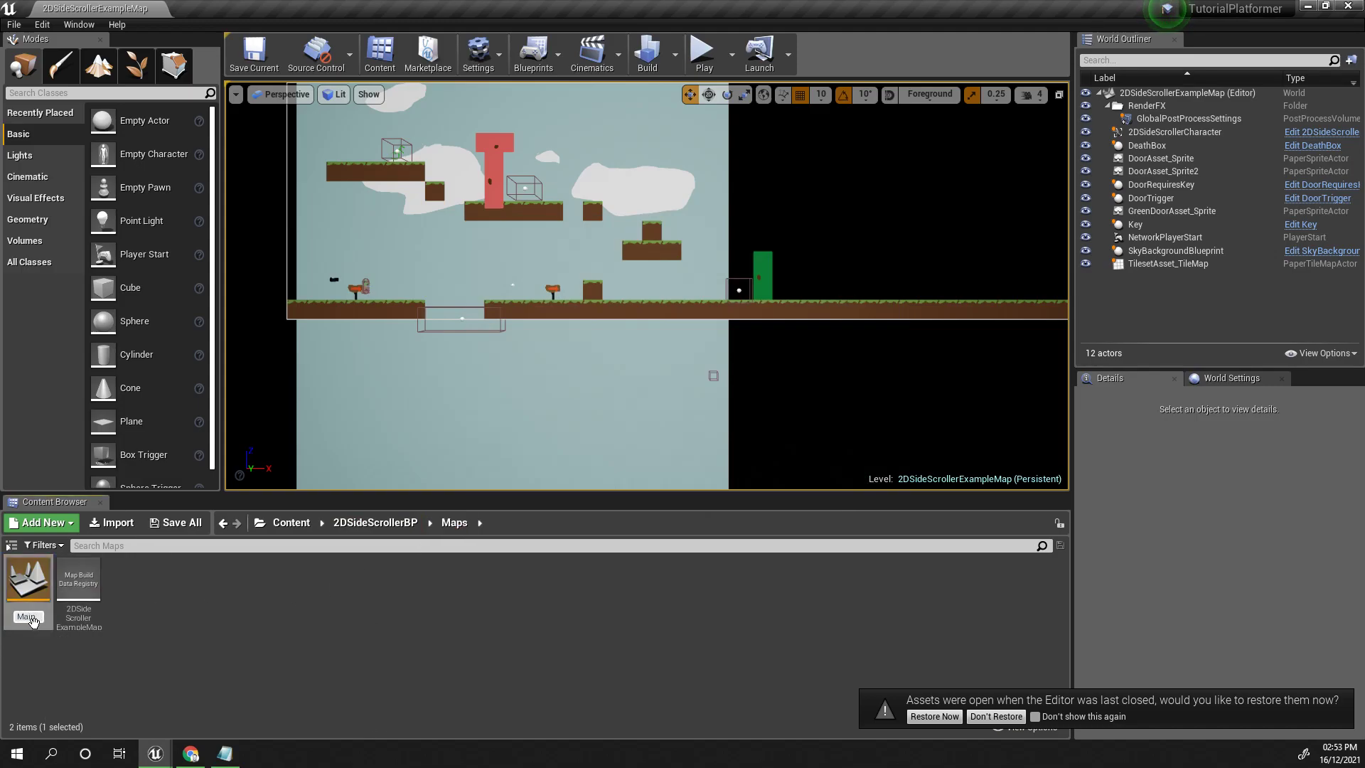
pyautogui.press('Return')
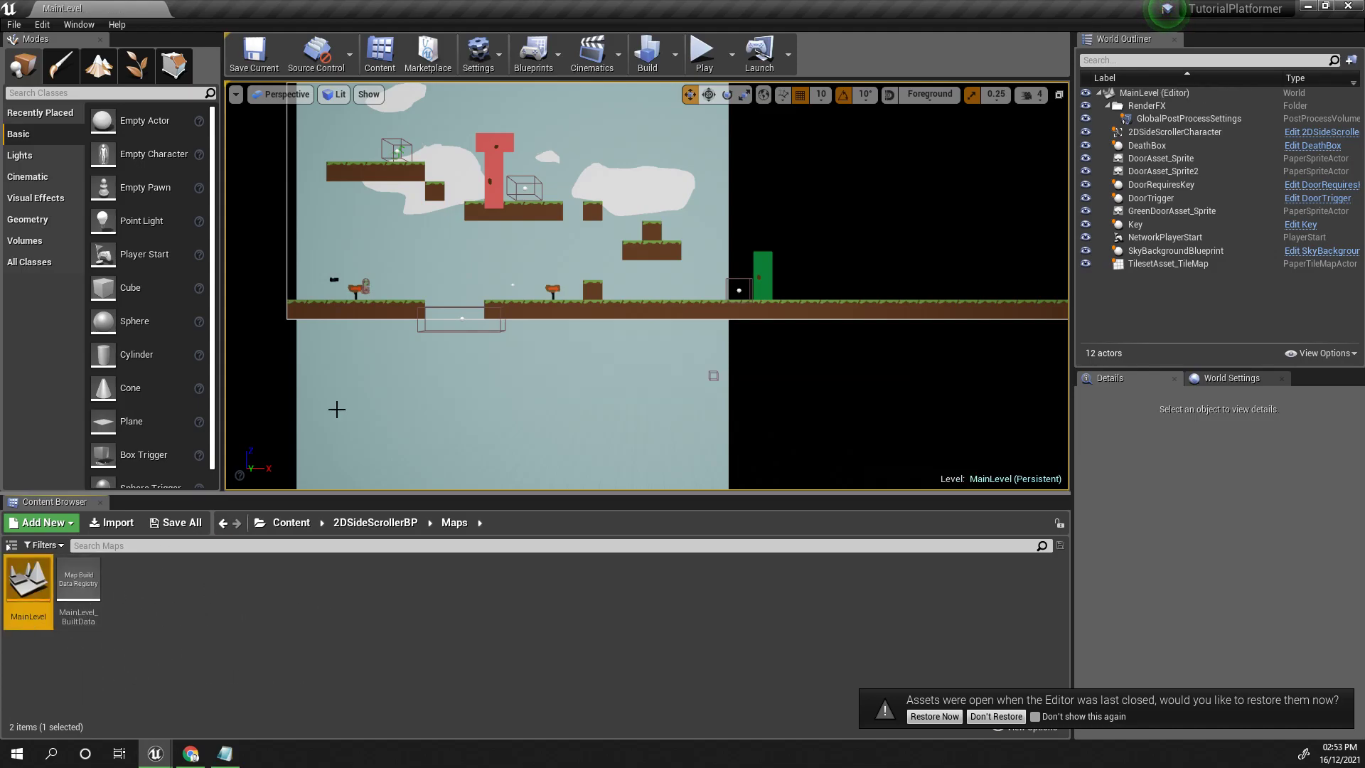
pyautogui.click(209, 597)
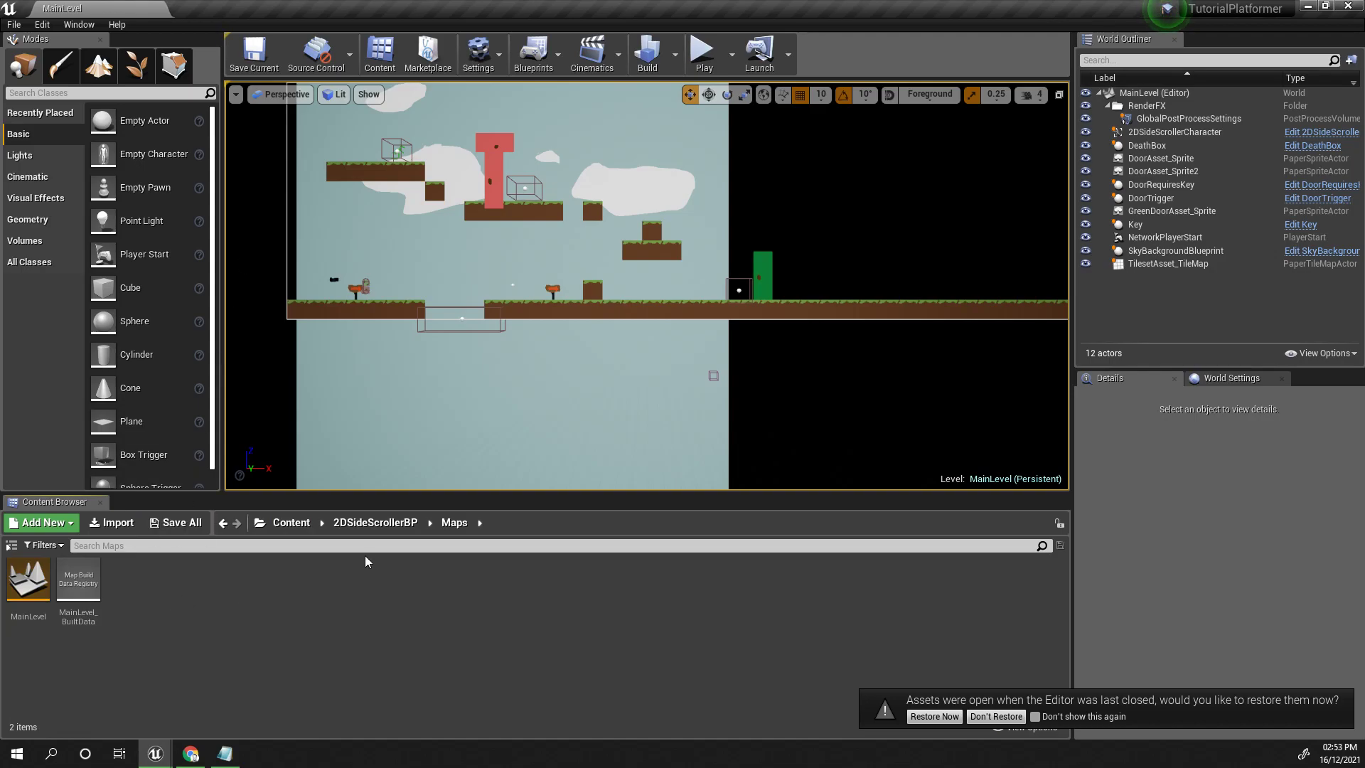
# Create a new level named MainMenu in the Maps folder and open it, saving it first
pyautogui.rightClick(143, 591)
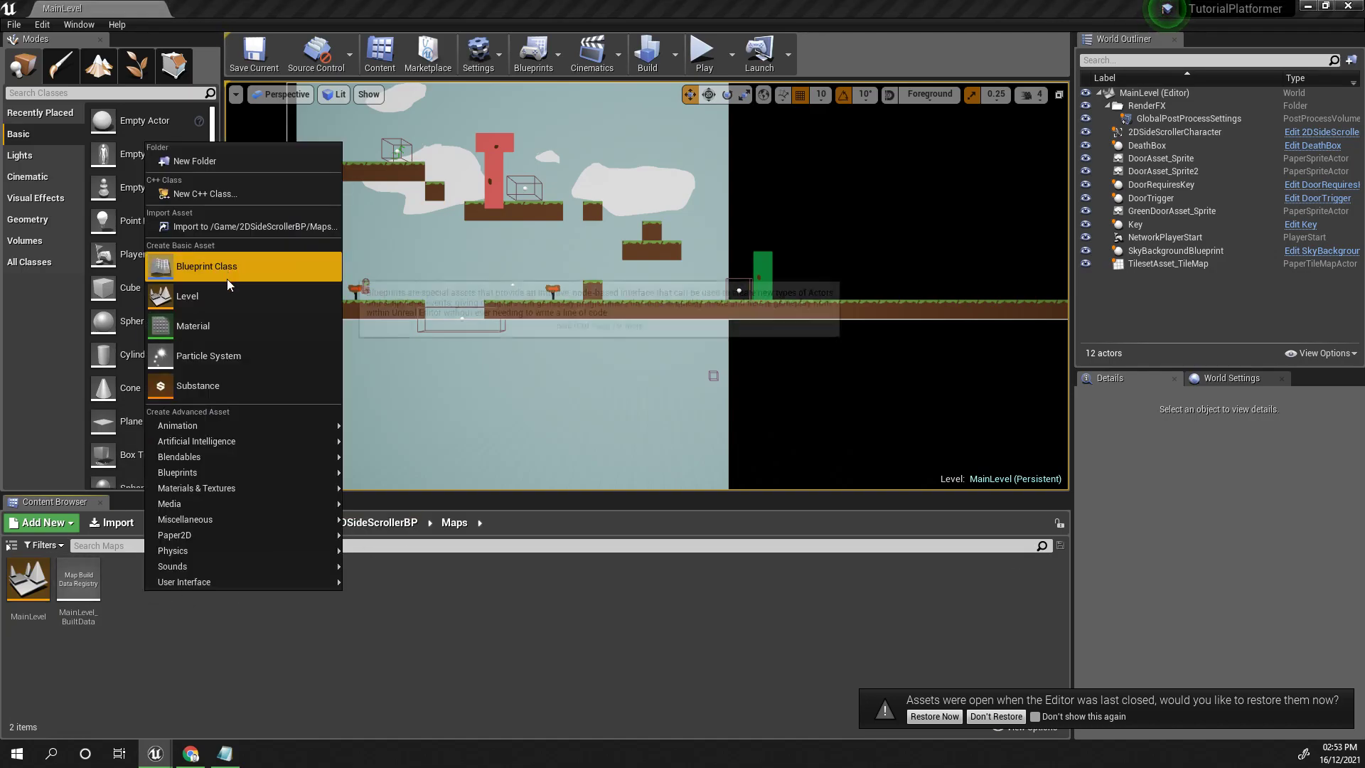
pyautogui.click(197, 299)
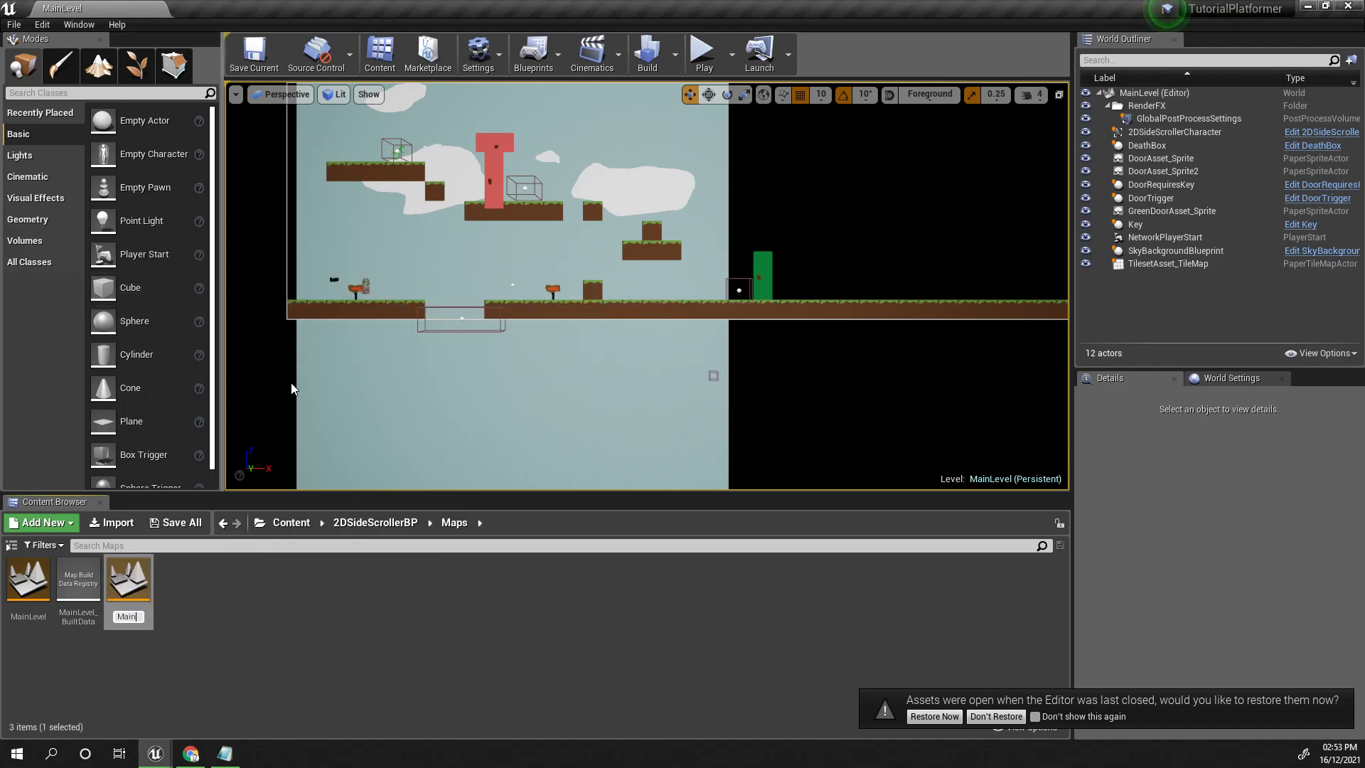
pyautogui.write('MainMenu')
pyautogui.press('Return')
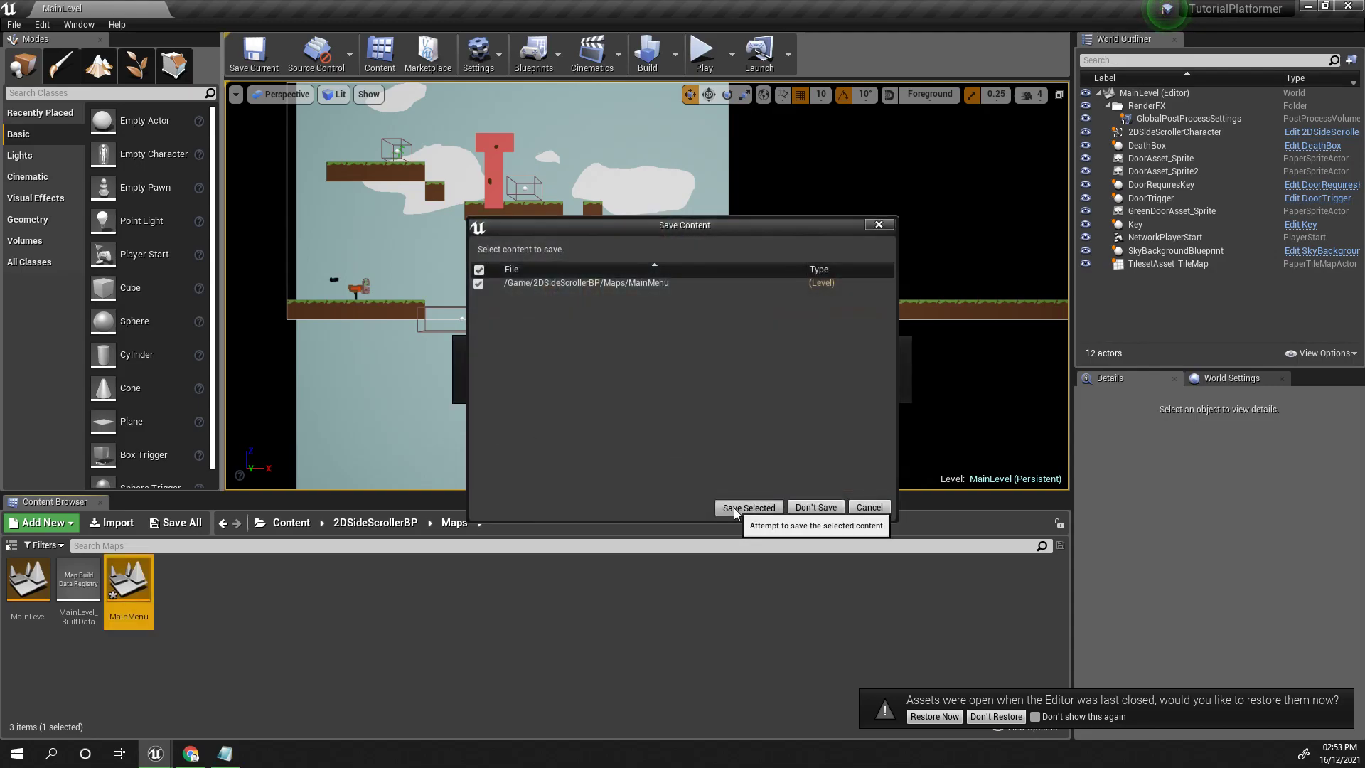
pyautogui.click(727, 505)
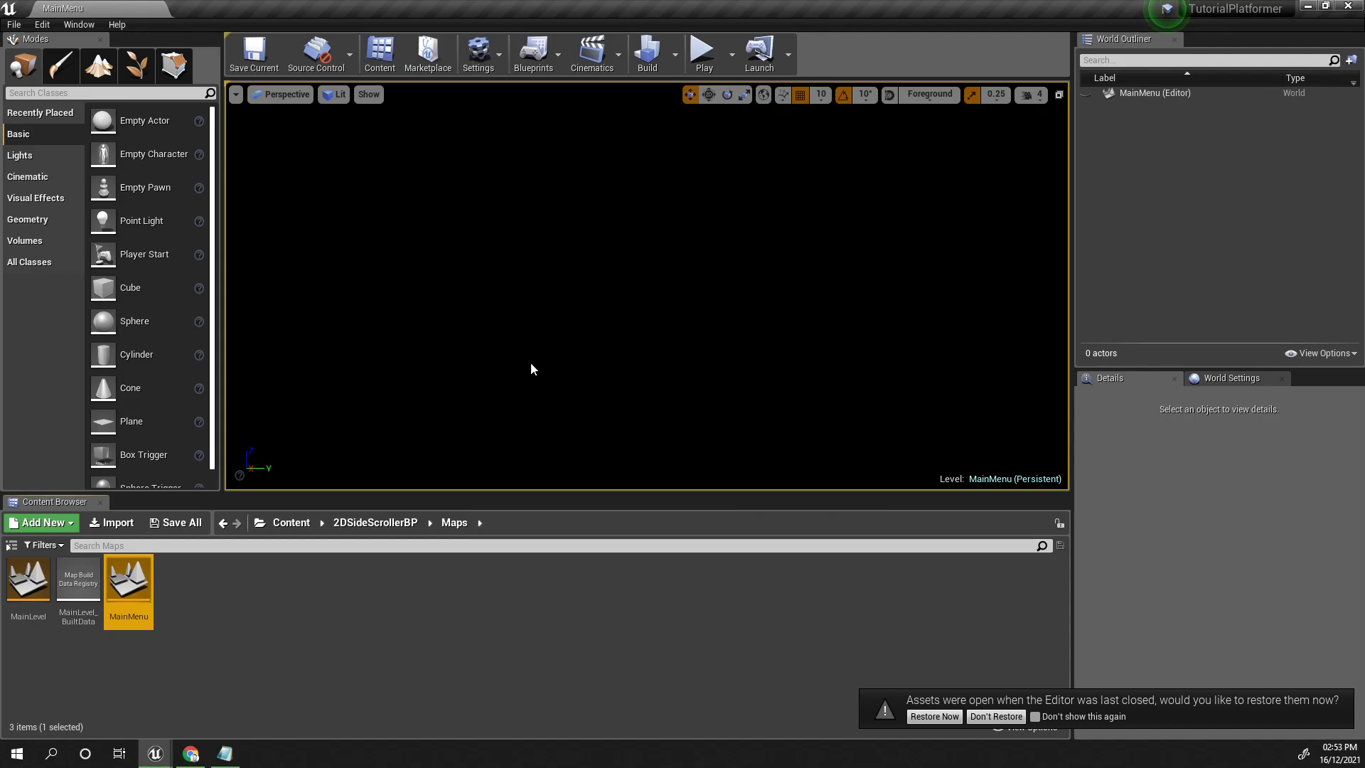
# Create a folder named MenuStuff in the root Content folder and open it
pyautogui.click(303, 527)
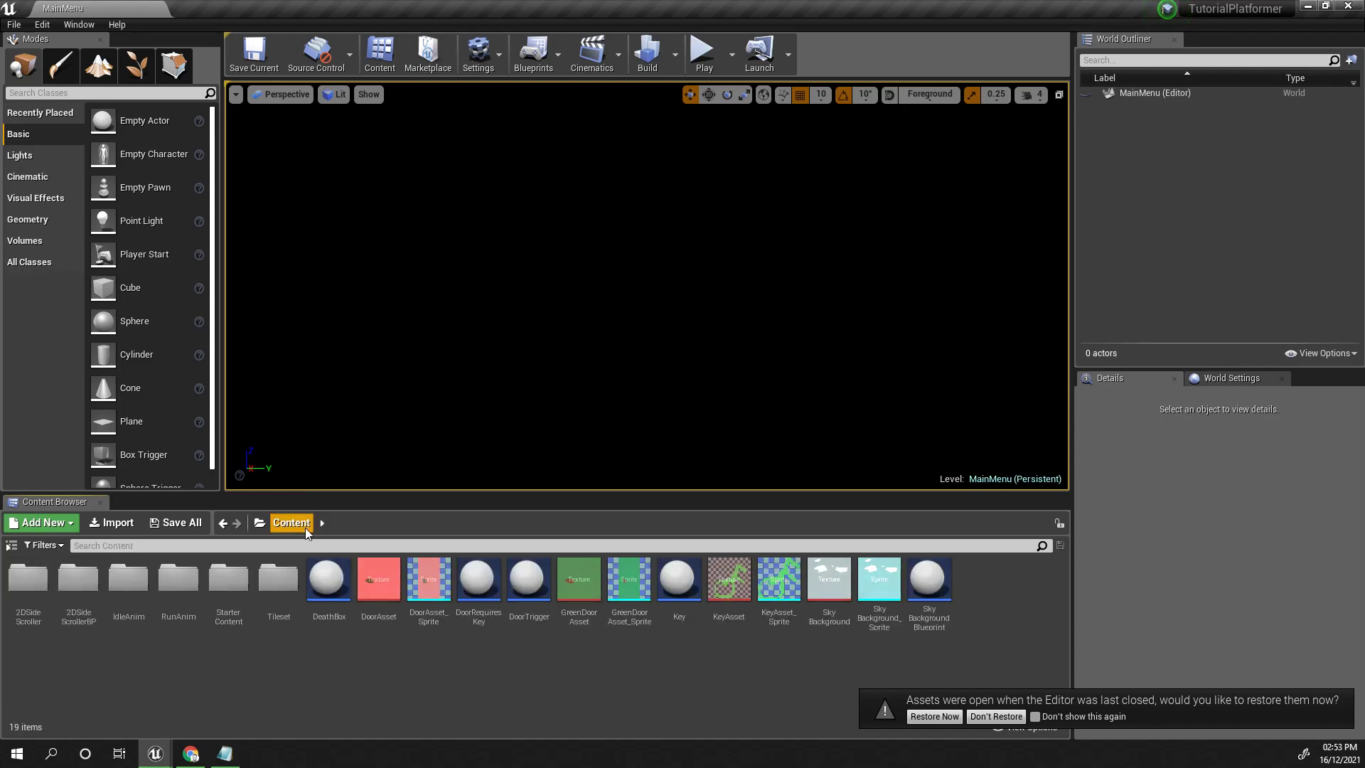
pyautogui.rightClick(270, 683)
pyautogui.click(321, 252)
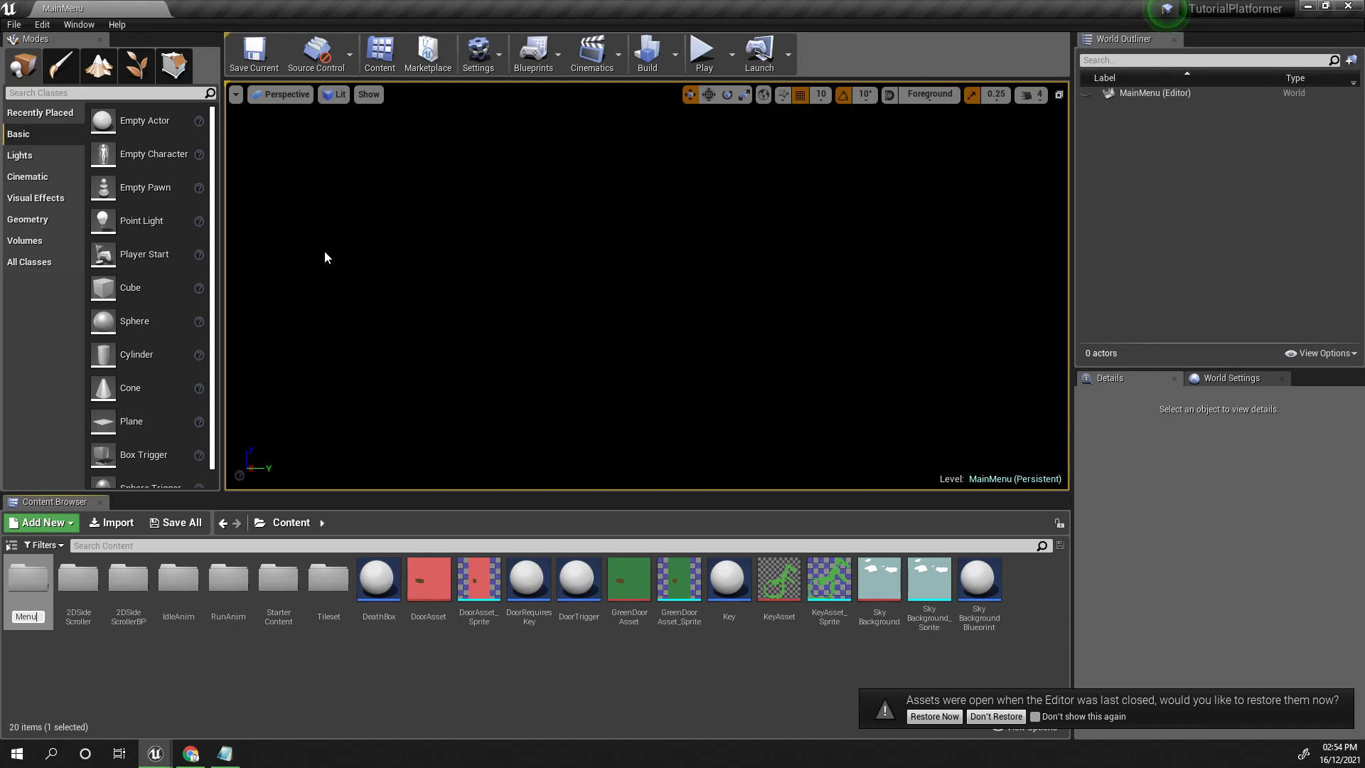
pyautogui.write('MenuStuff')
pyautogui.press('Return')
pyautogui.press('Return')
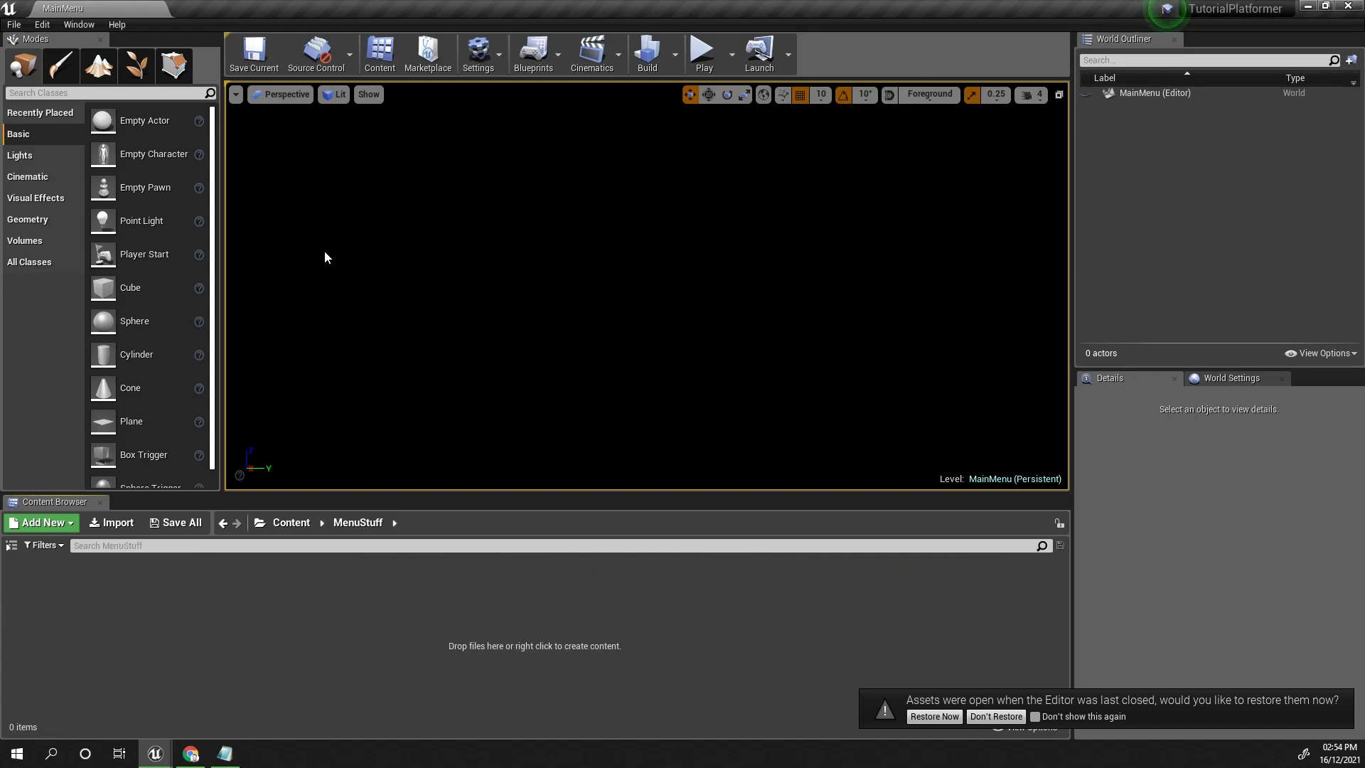
# Create a Widget Blueprint named MainMenuWidgit in the MenuStuff folder
pyautogui.rightClick(113, 620)
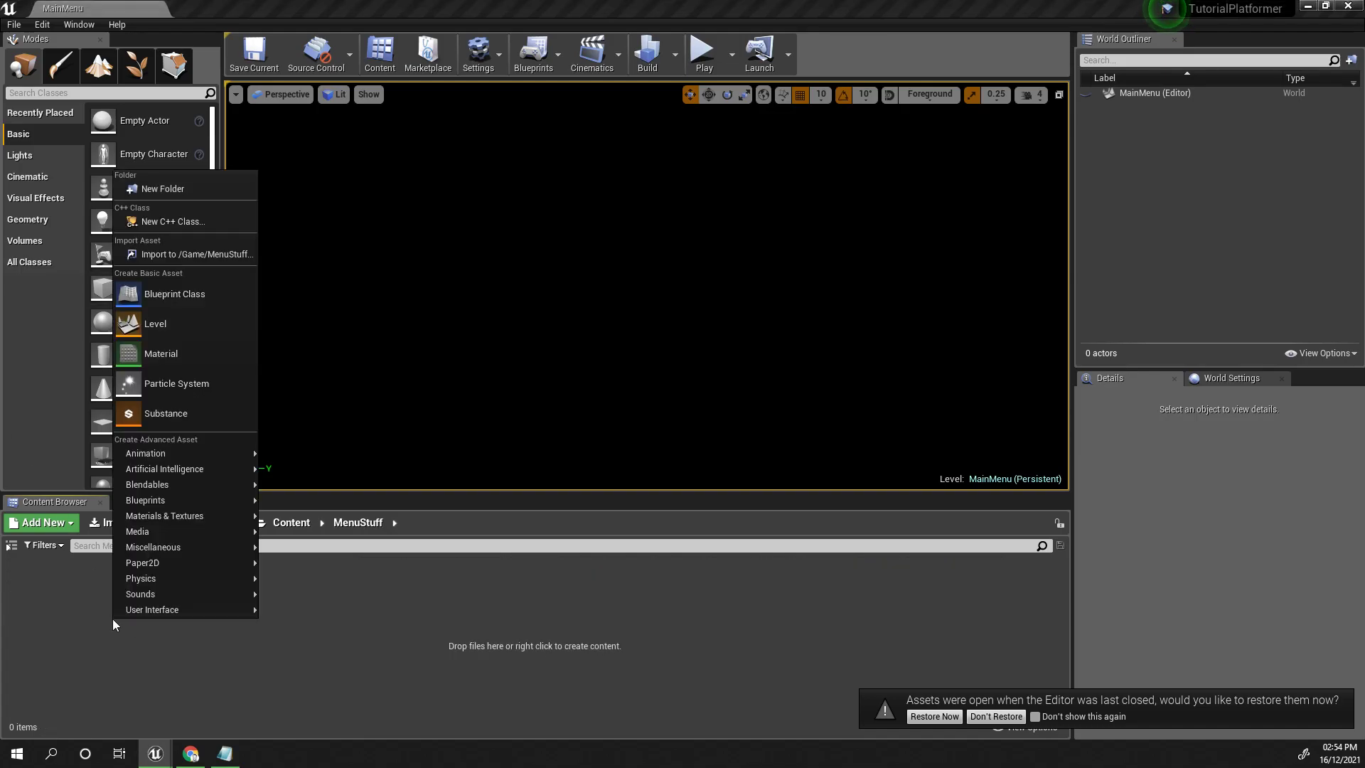
pyautogui.moveTo(160, 613)
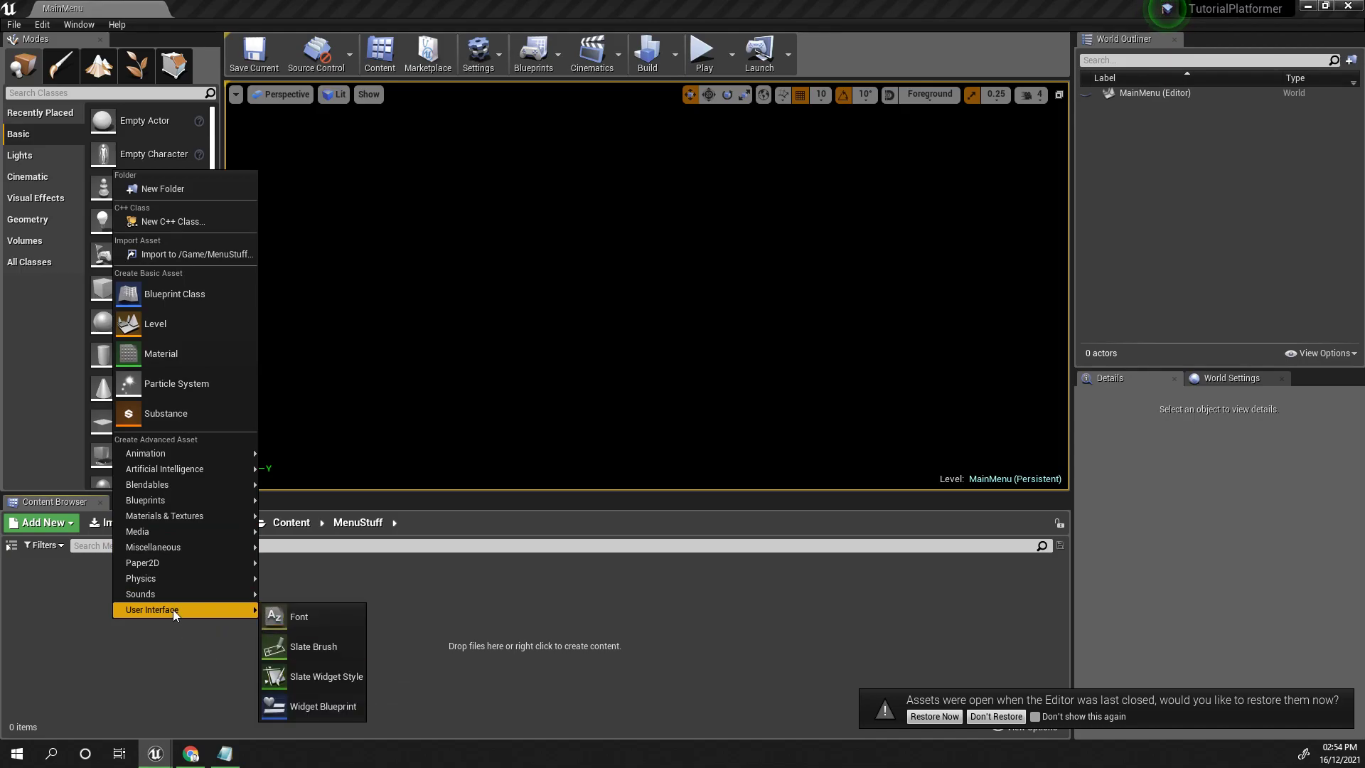
pyautogui.rightClick(139, 647)
pyautogui.moveTo(165, 637)
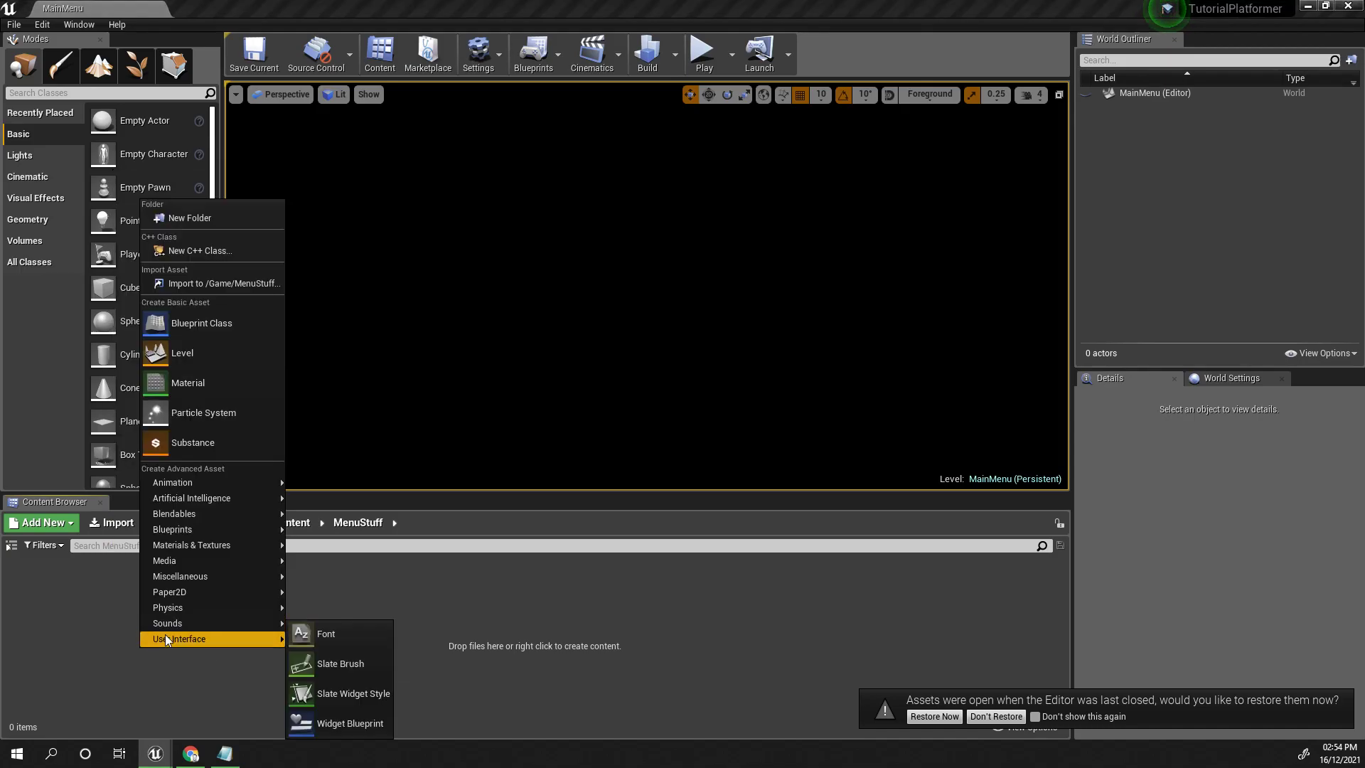
pyautogui.click(335, 731)
pyautogui.write('M')
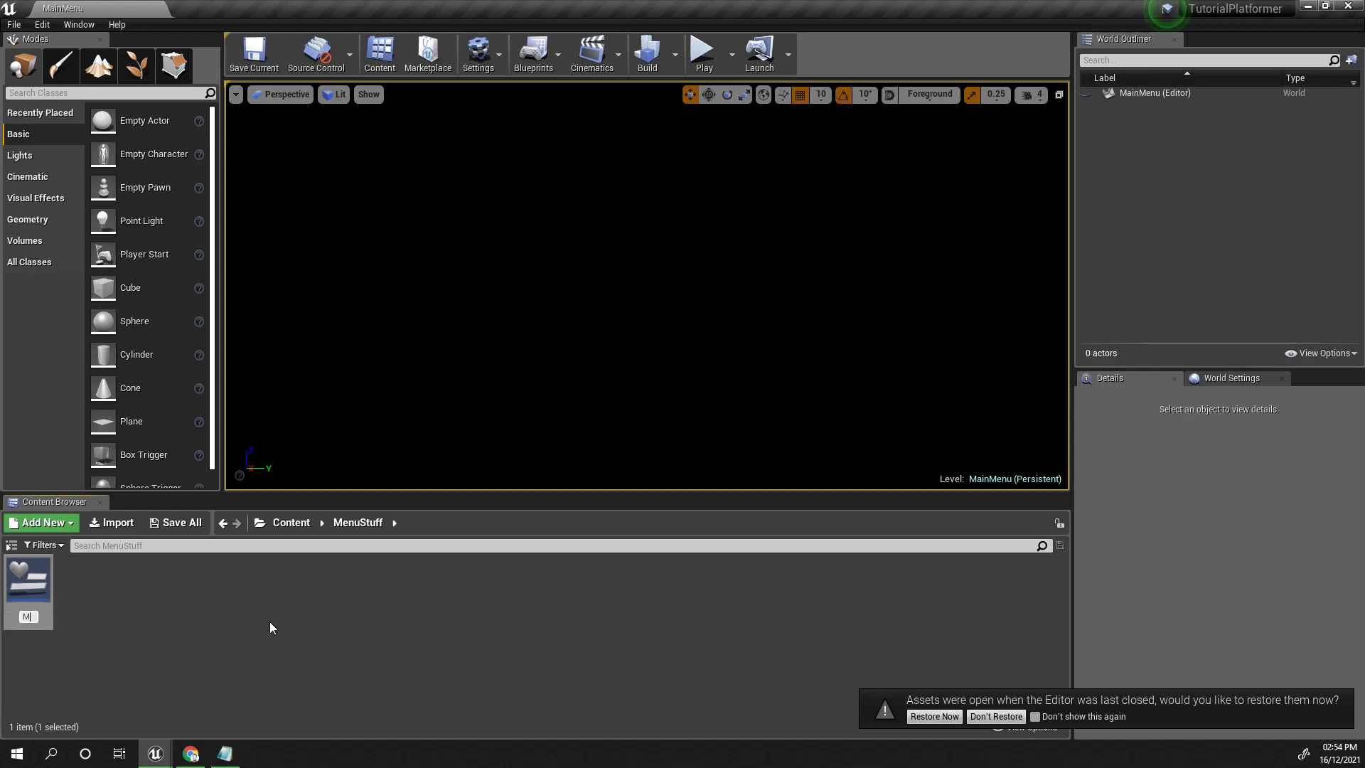
pyautogui.write('ainMenuWidgit')
pyautogui.press('Return')
# Open MainMenuWidgit in a maximized editor, look at its event graph and return to the Designer view
pyautogui.doubleClick(47, 592)
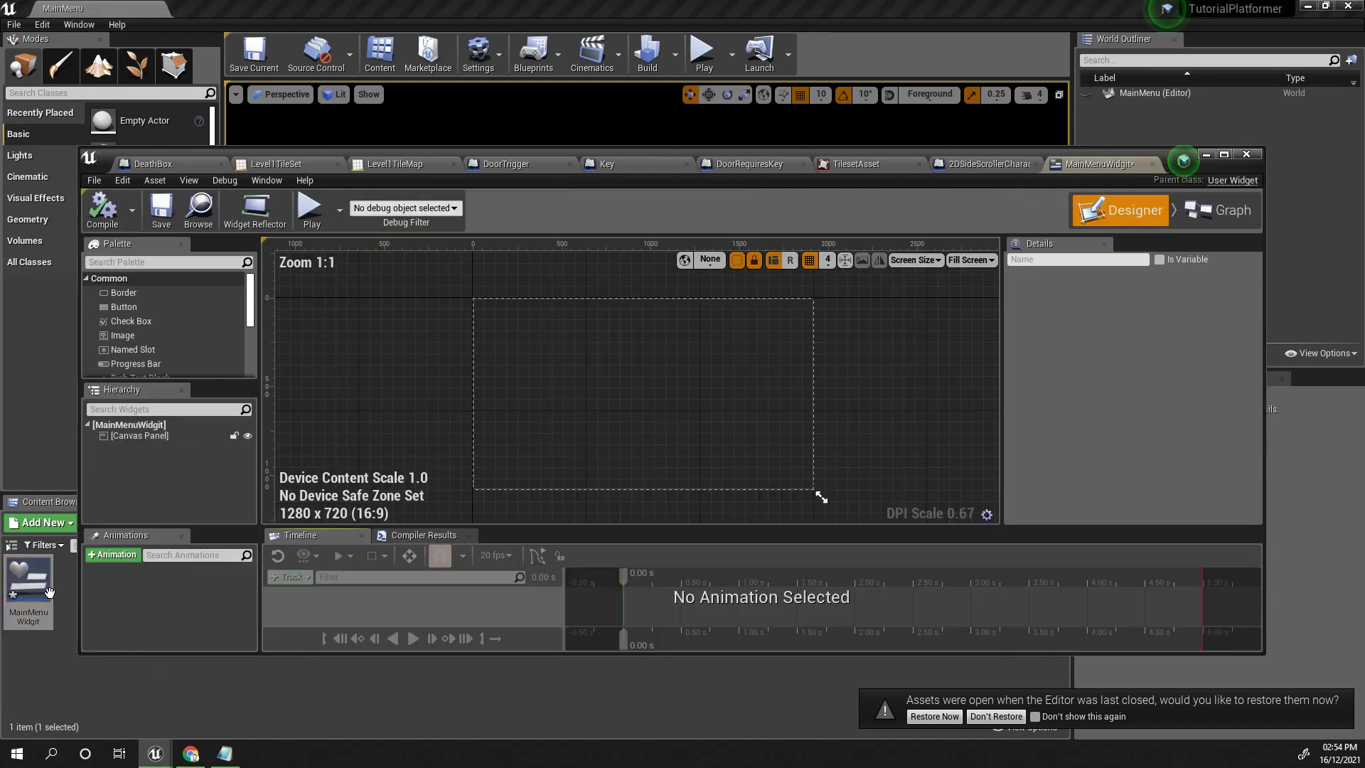
pyautogui.click(1222, 157)
pyautogui.click(1288, 63)
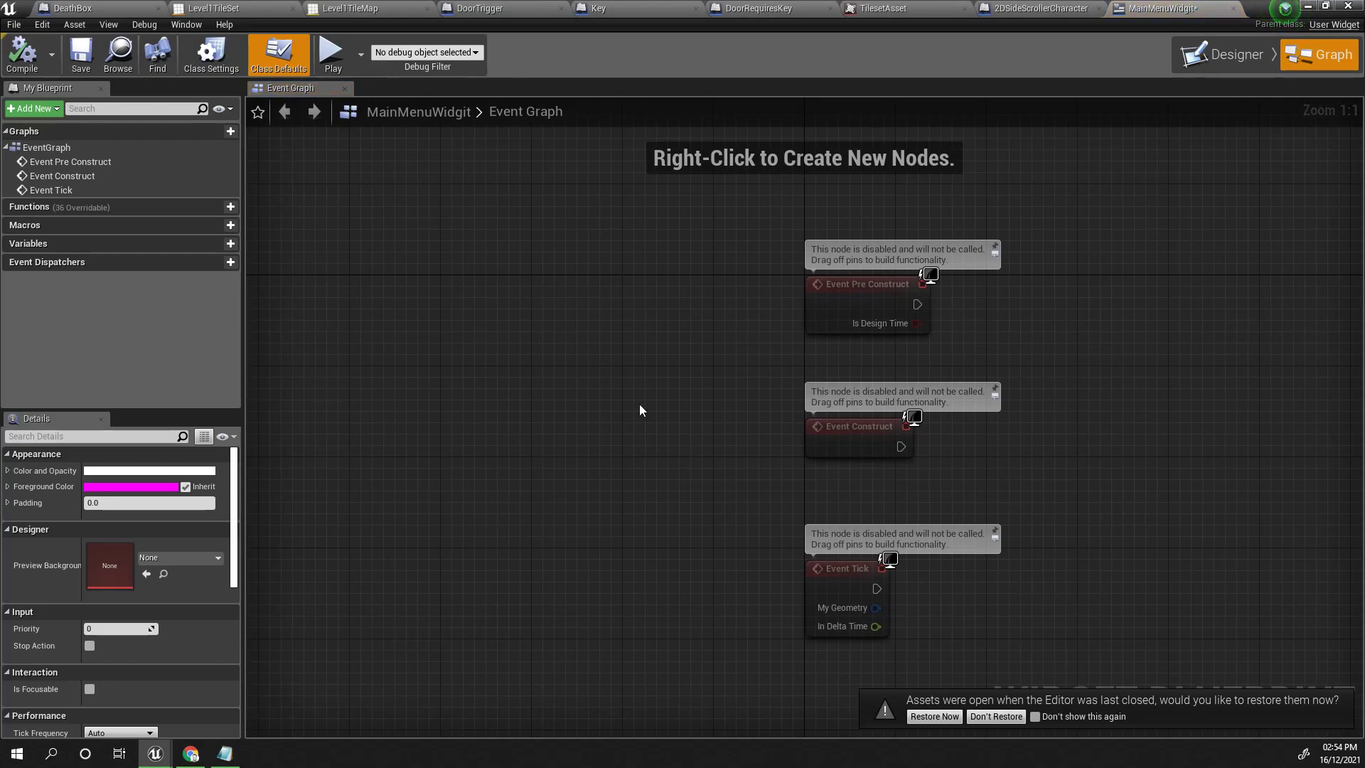
pyautogui.click(1215, 64)
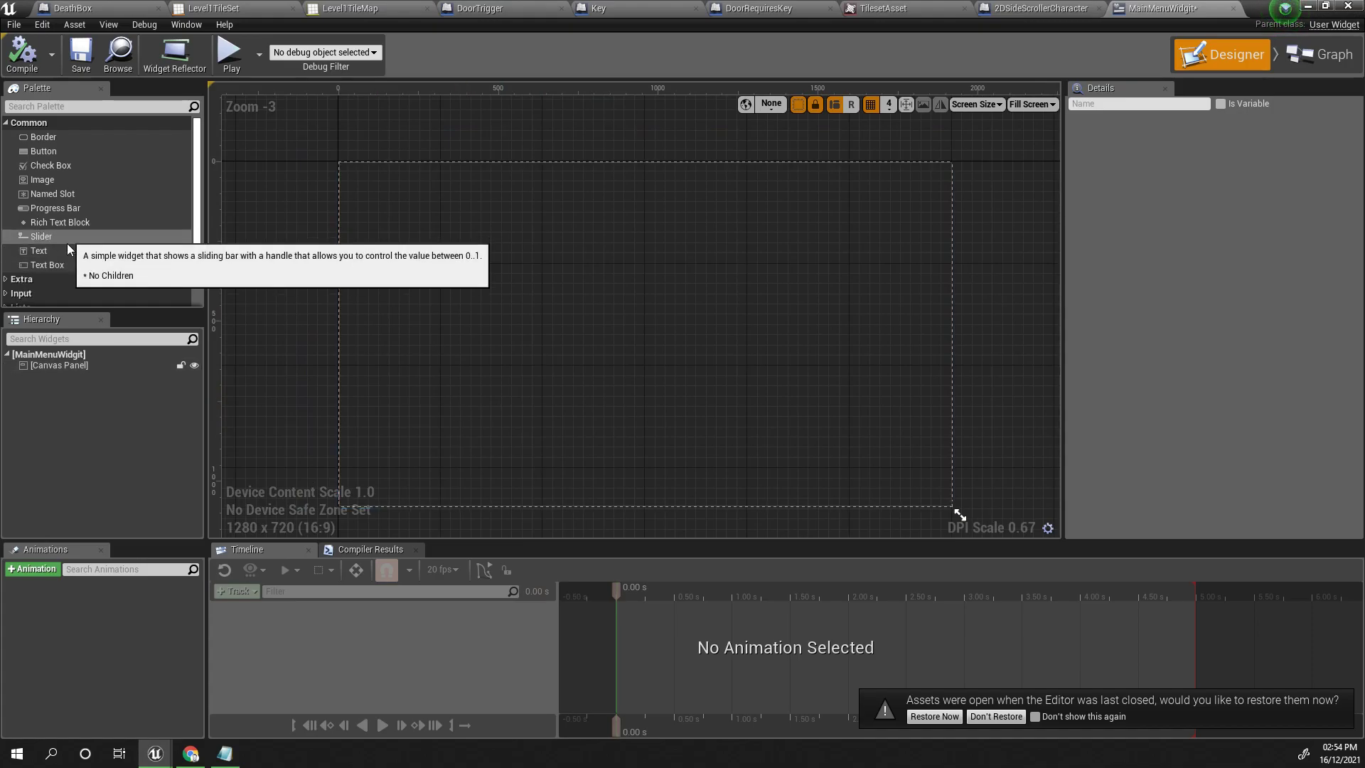
# Add an Image widget to the canvas and stretch it to about 1908 by 1048 so it covers the canvas
pyautogui.click(45, 179)
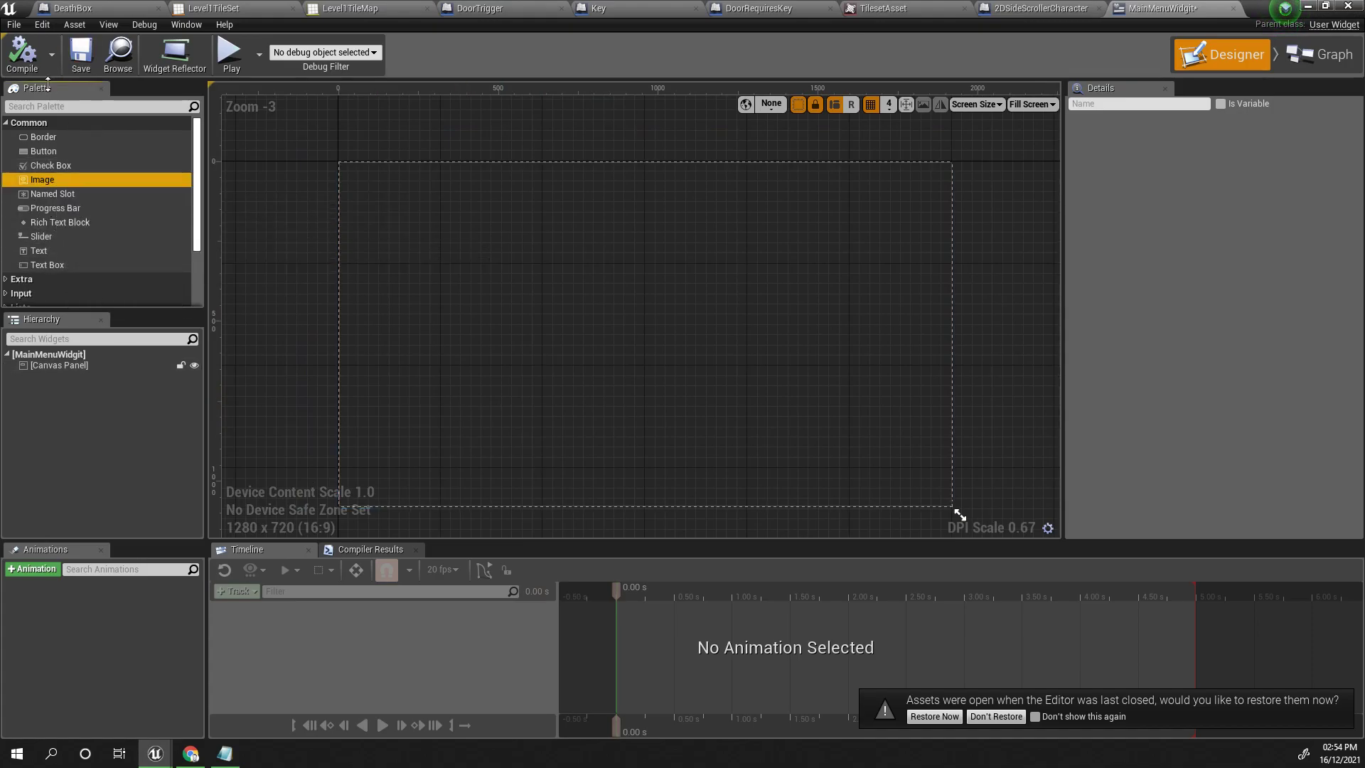
pyautogui.moveTo(45, 178); pyautogui.dragTo(537, 299)
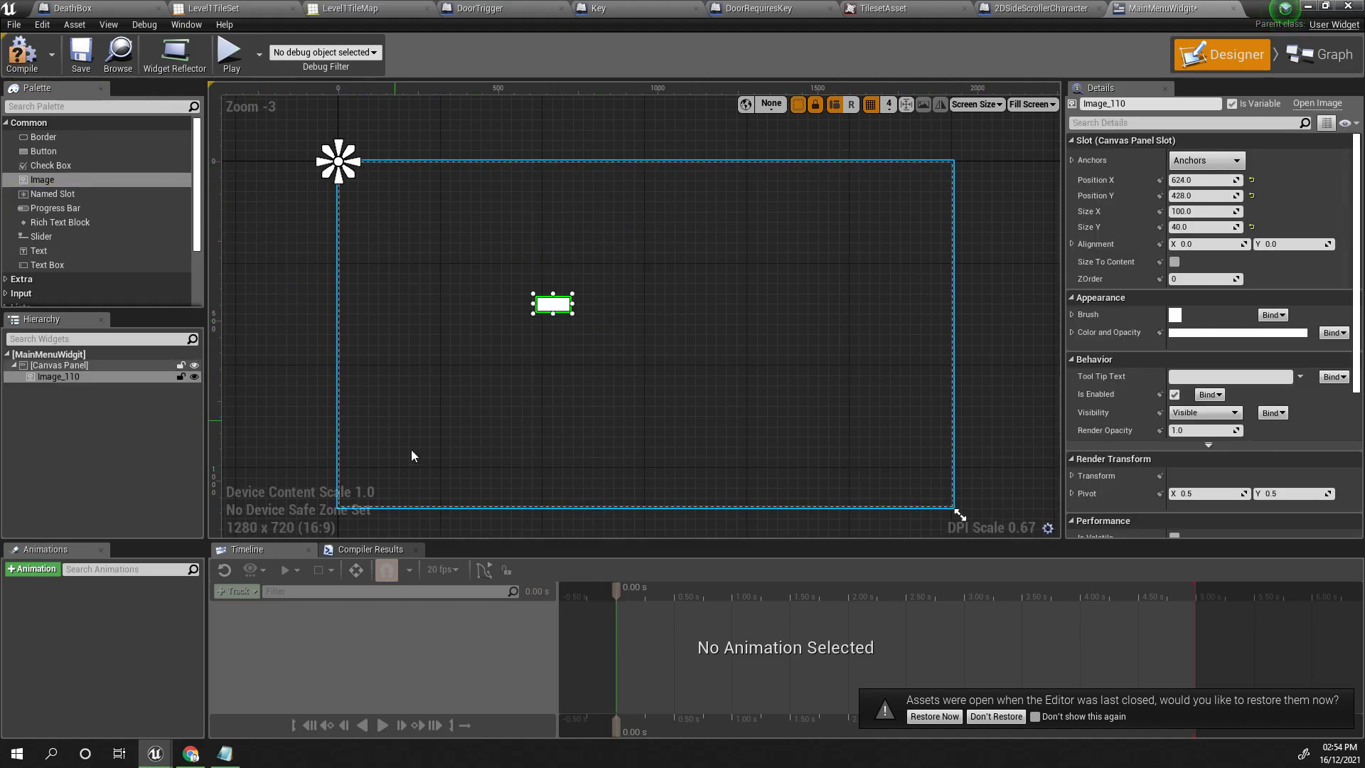
pyautogui.click(574, 318)
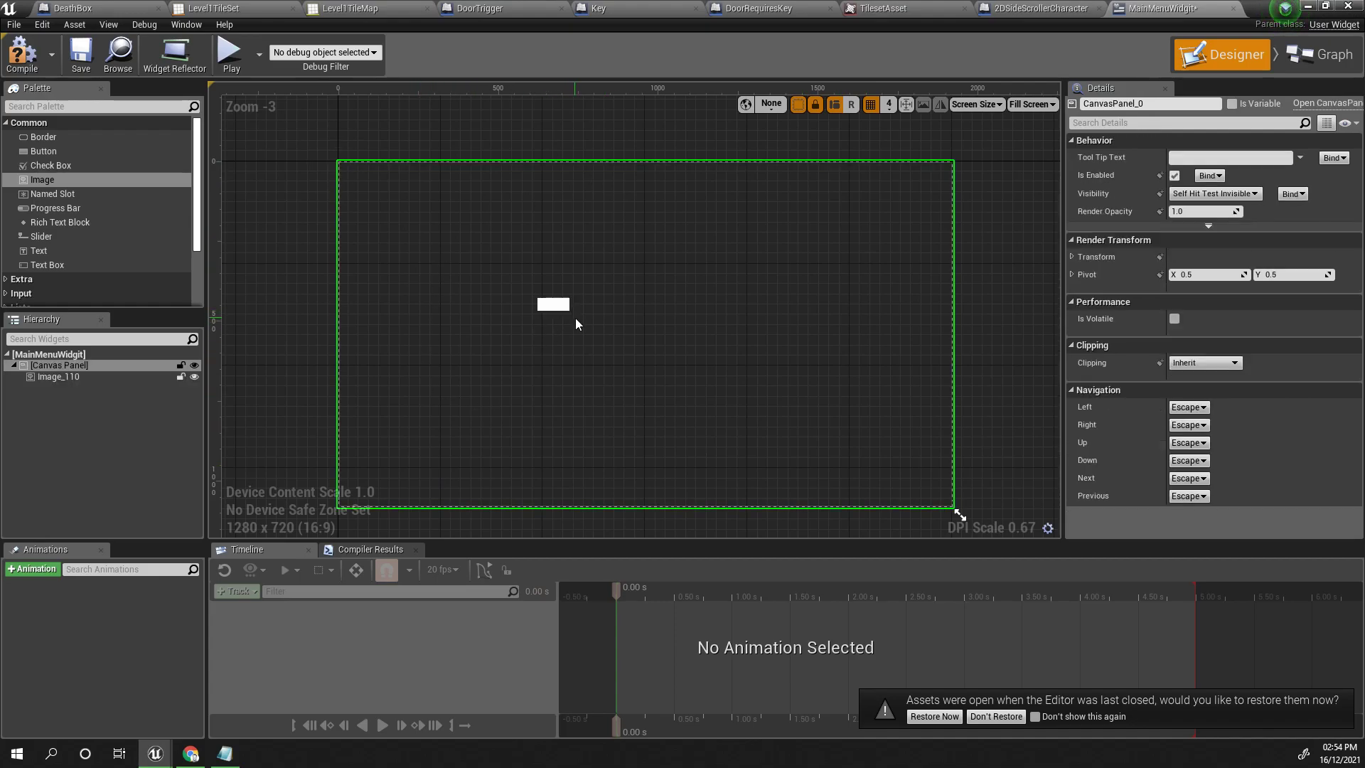
pyautogui.click(569, 309)
pyautogui.moveTo(572, 313); pyautogui.dragTo(954, 506)
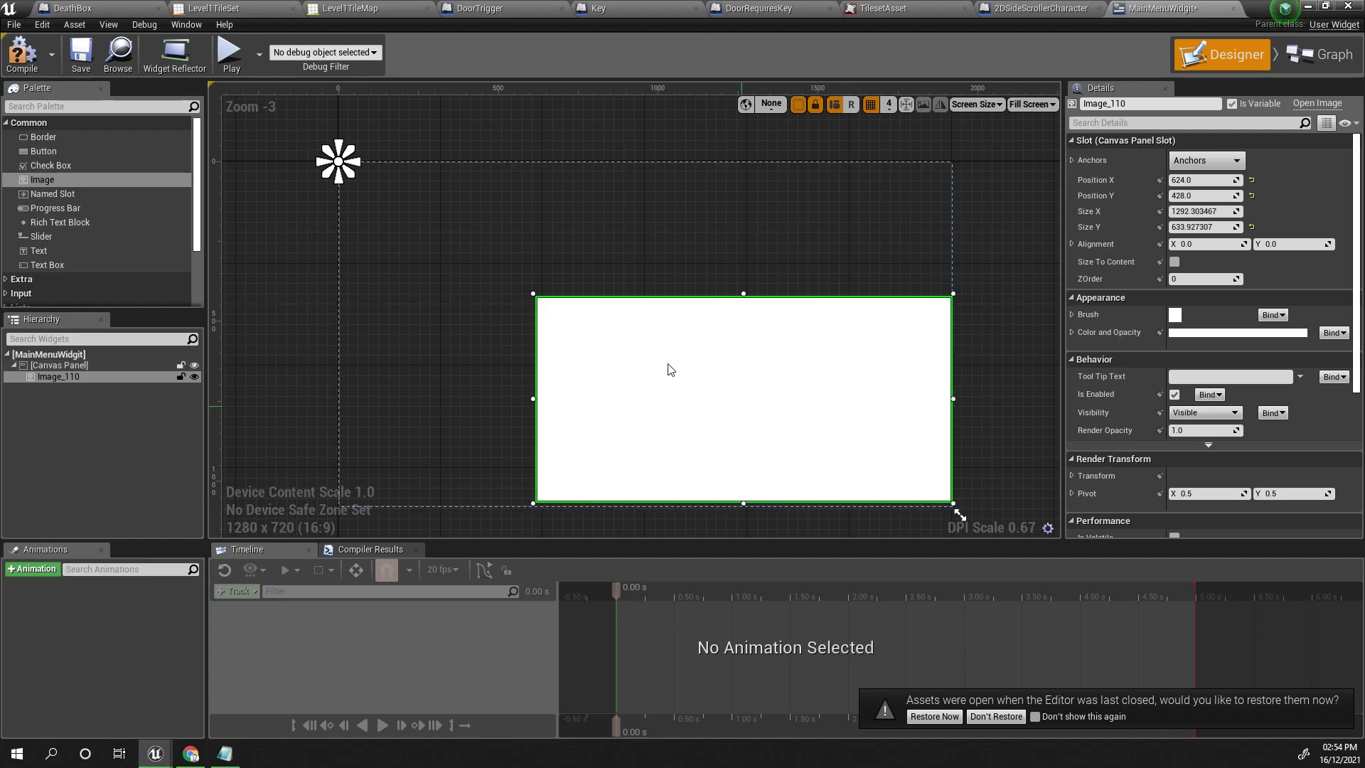
pyautogui.moveTo(539, 299); pyautogui.dragTo(338, 162)
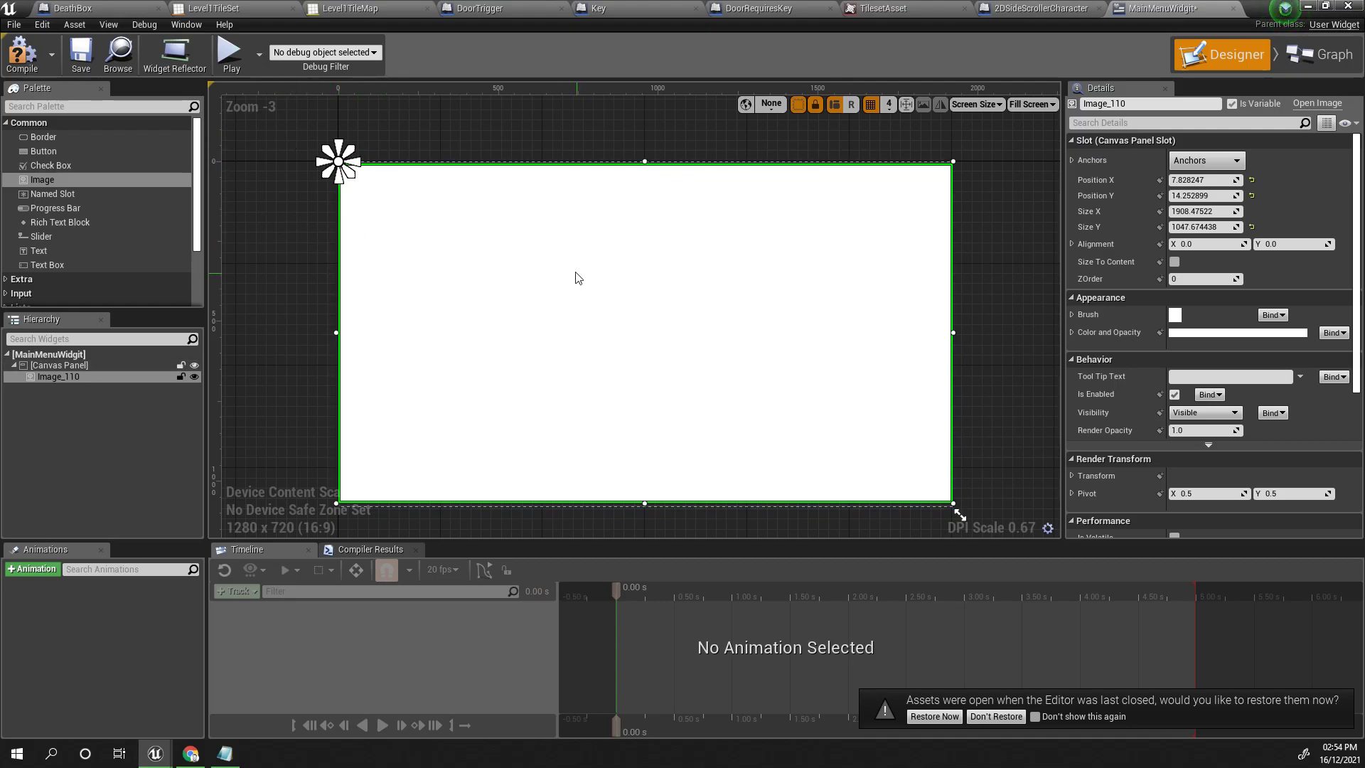
pyautogui.click(28, 69)
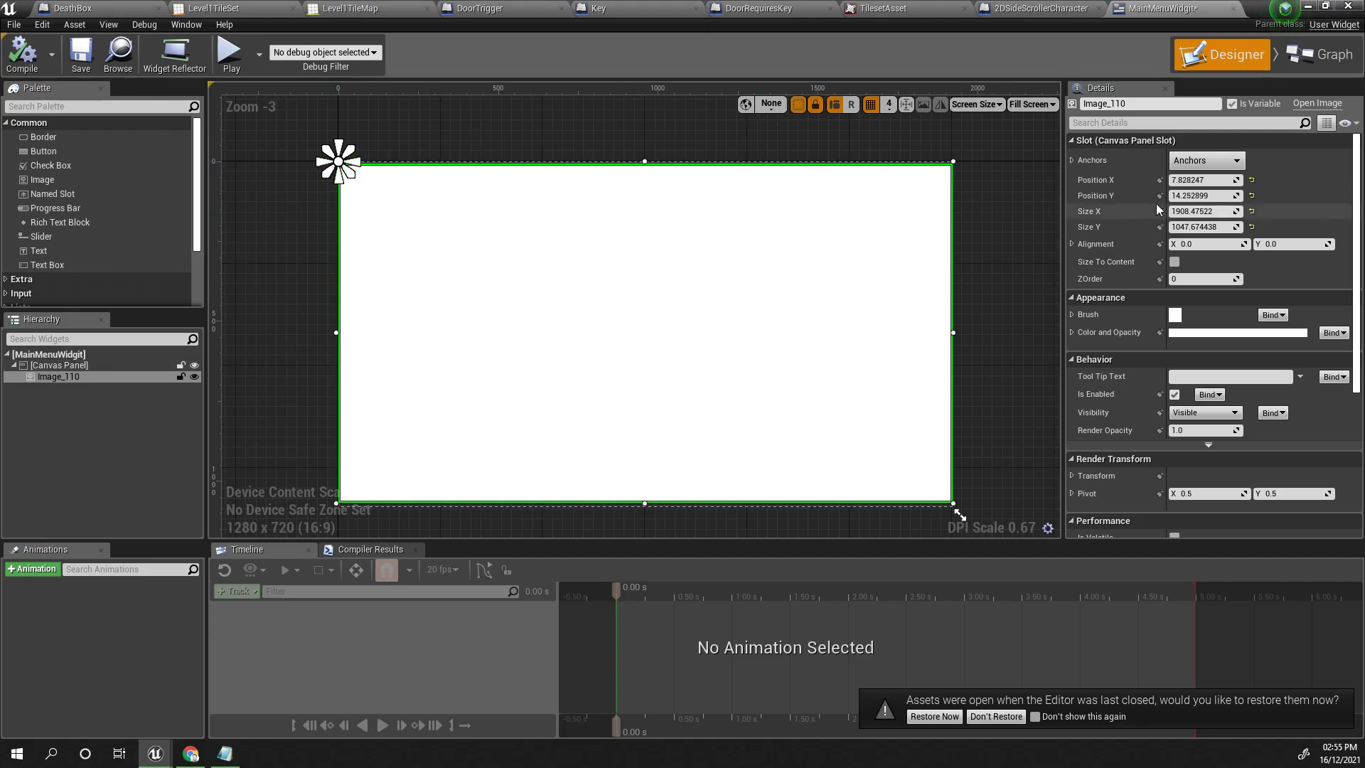
# Anchor the background image to the centre of the canvas
pyautogui.click(1216, 162)
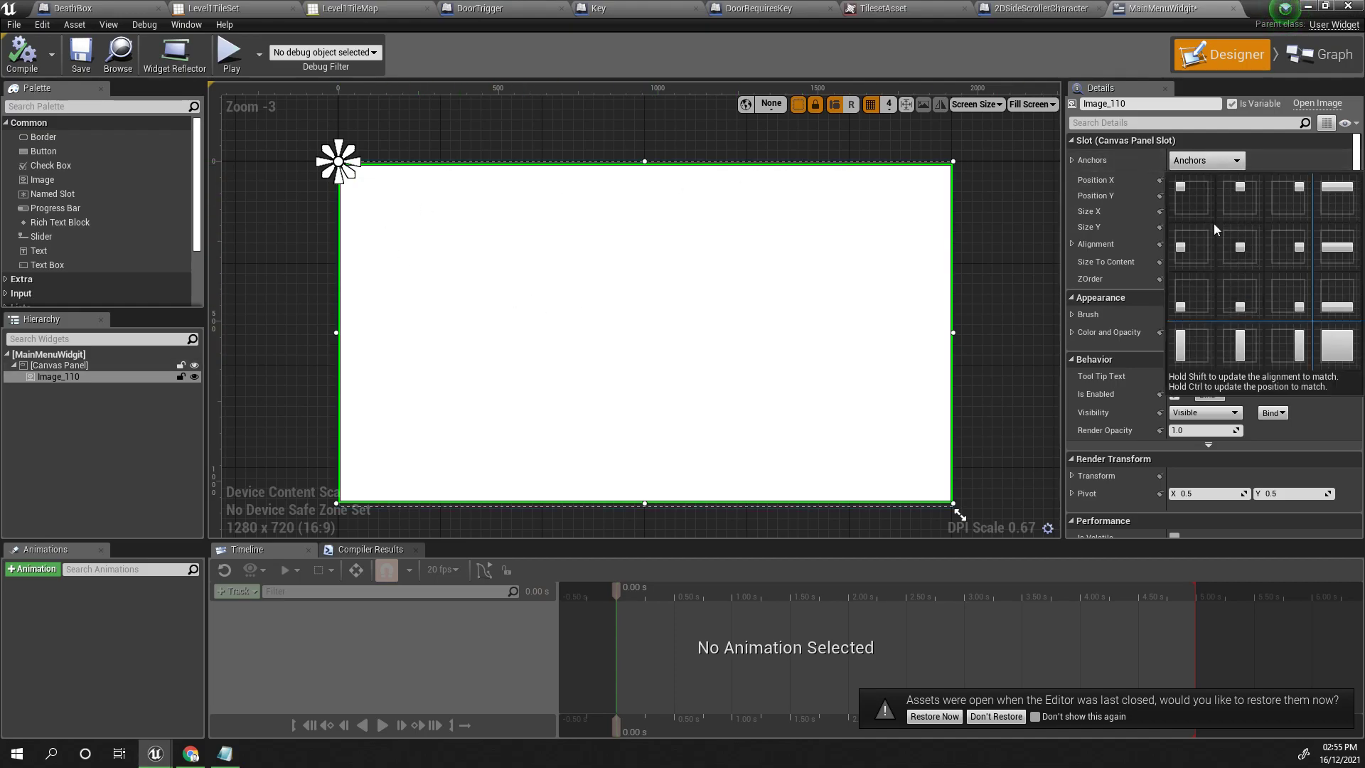
pyautogui.click(1235, 250)
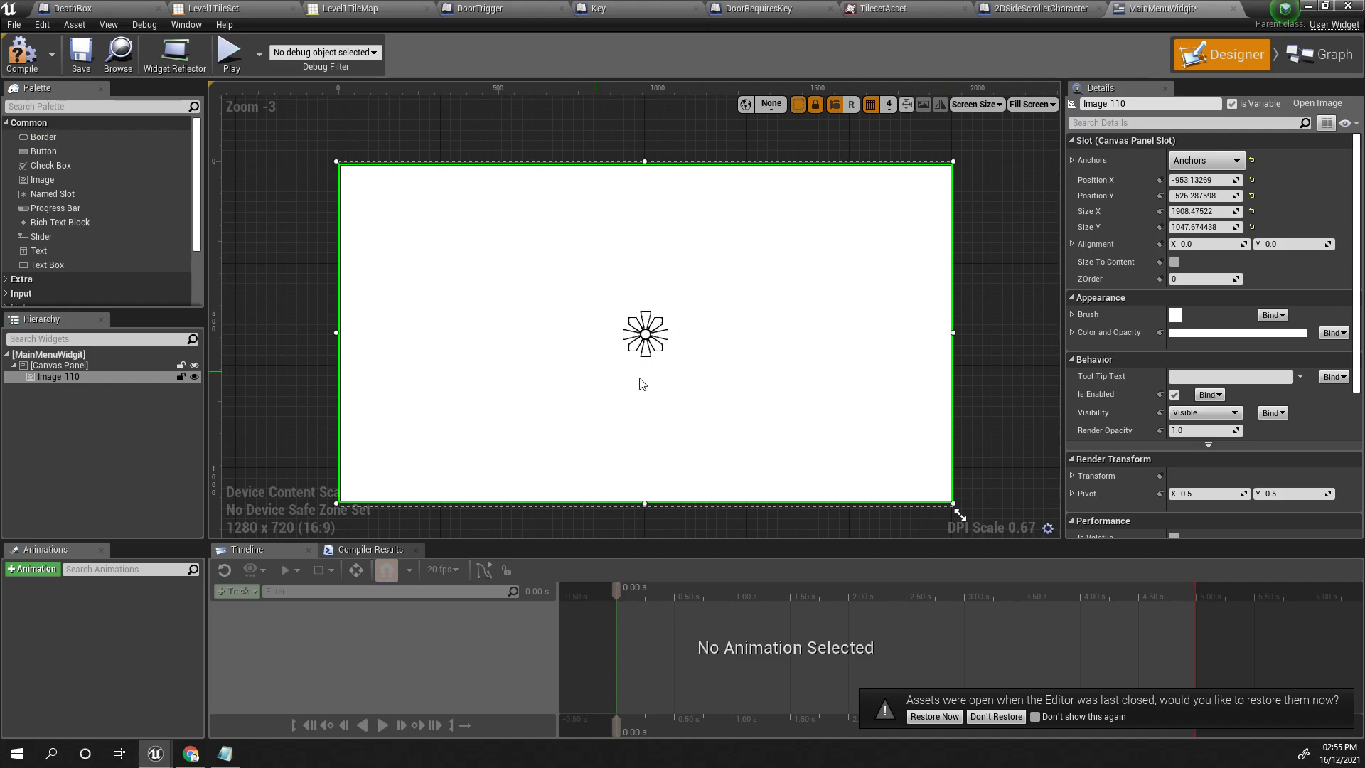
pyautogui.click(981, 335)
pyautogui.click(936, 345)
# Tint the background image a pale peach, about FFE8DC in sRGB hex
pyautogui.click(1219, 333)
pyautogui.moveTo(1007, 446)
pyautogui.mouseDown()
pyautogui.moveTo(941, 468)
pyautogui.moveTo(1027, 467)
pyautogui.moveTo(1007, 477)
pyautogui.moveTo(1016, 459)
pyautogui.mouseUp()
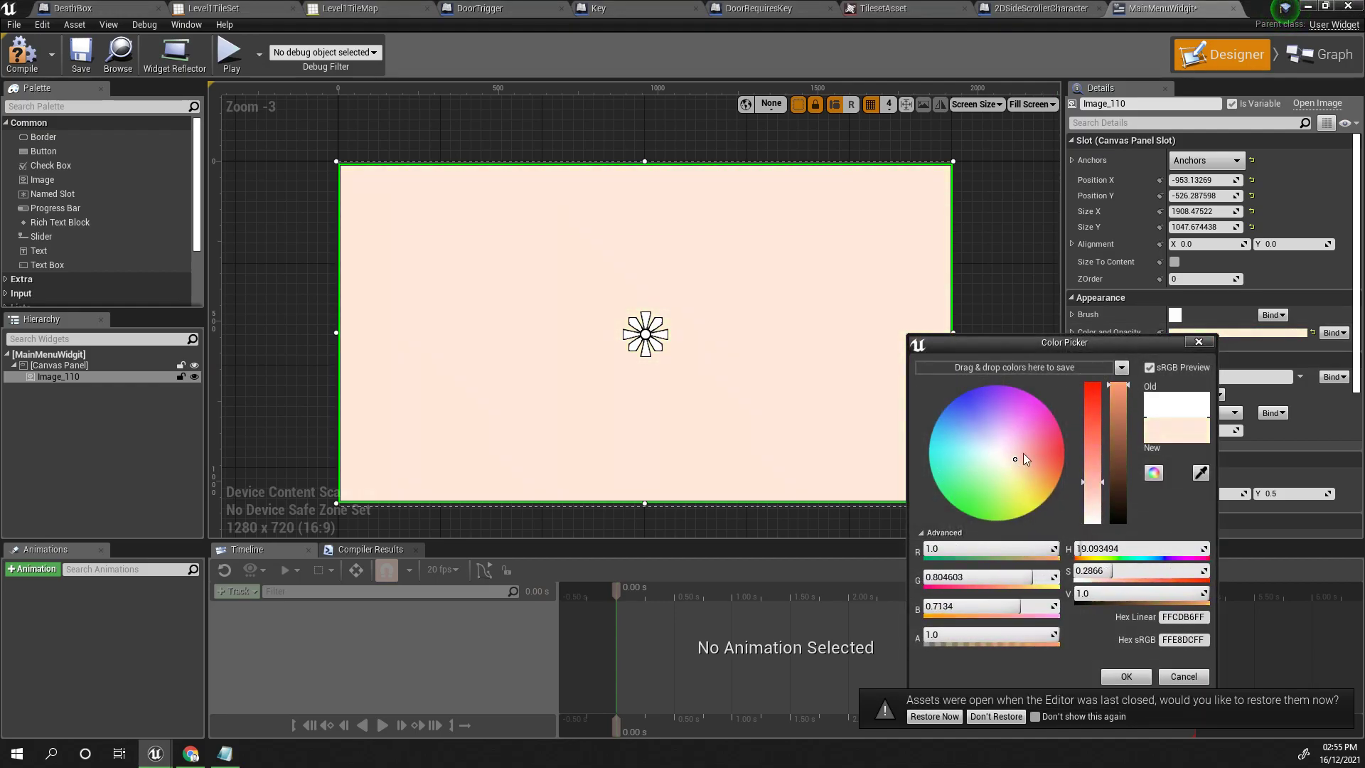
pyautogui.click(1199, 342)
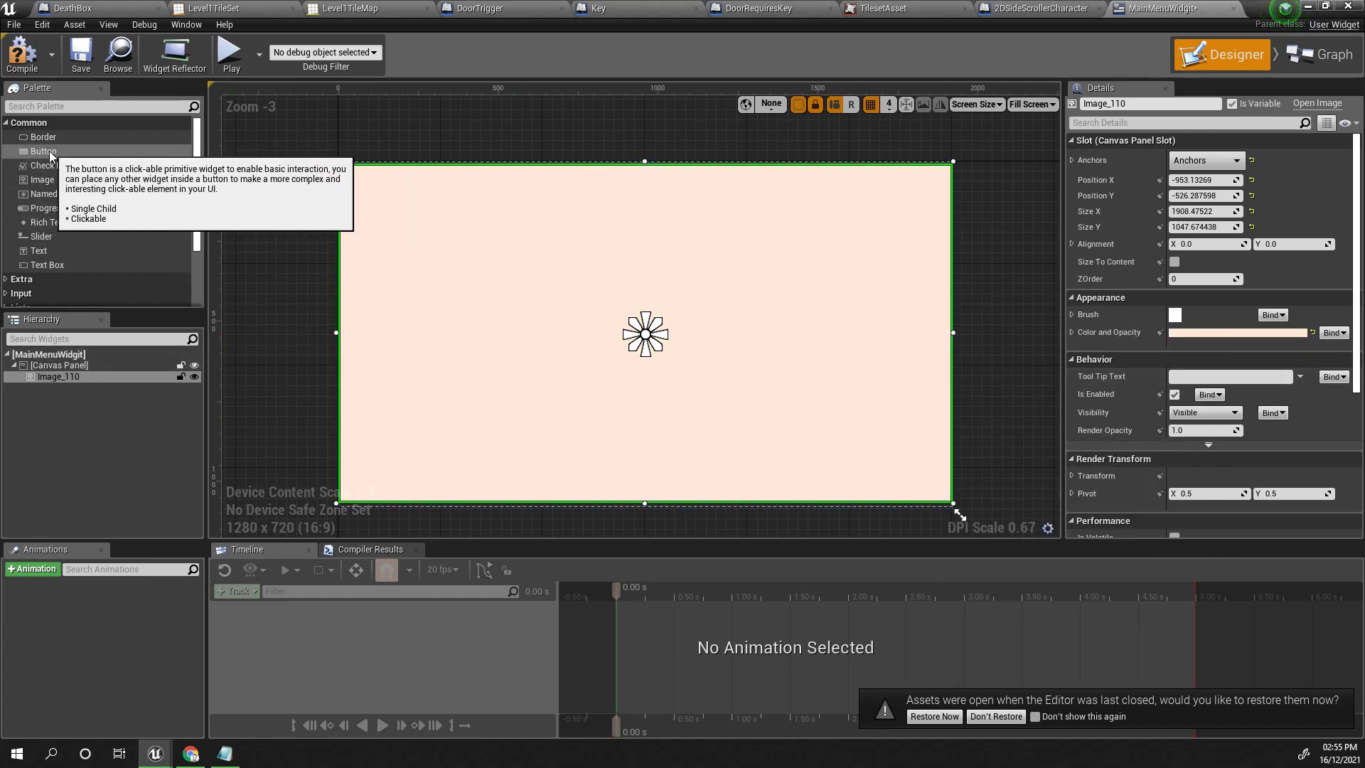
# Place a button about 371 by 109 near the canvas centre and nest a Text widget inside it
pyautogui.moveTo(50, 154); pyautogui.dragTo(594, 309)
pyautogui.moveTo(620, 317); pyautogui.dragTo(691, 318)
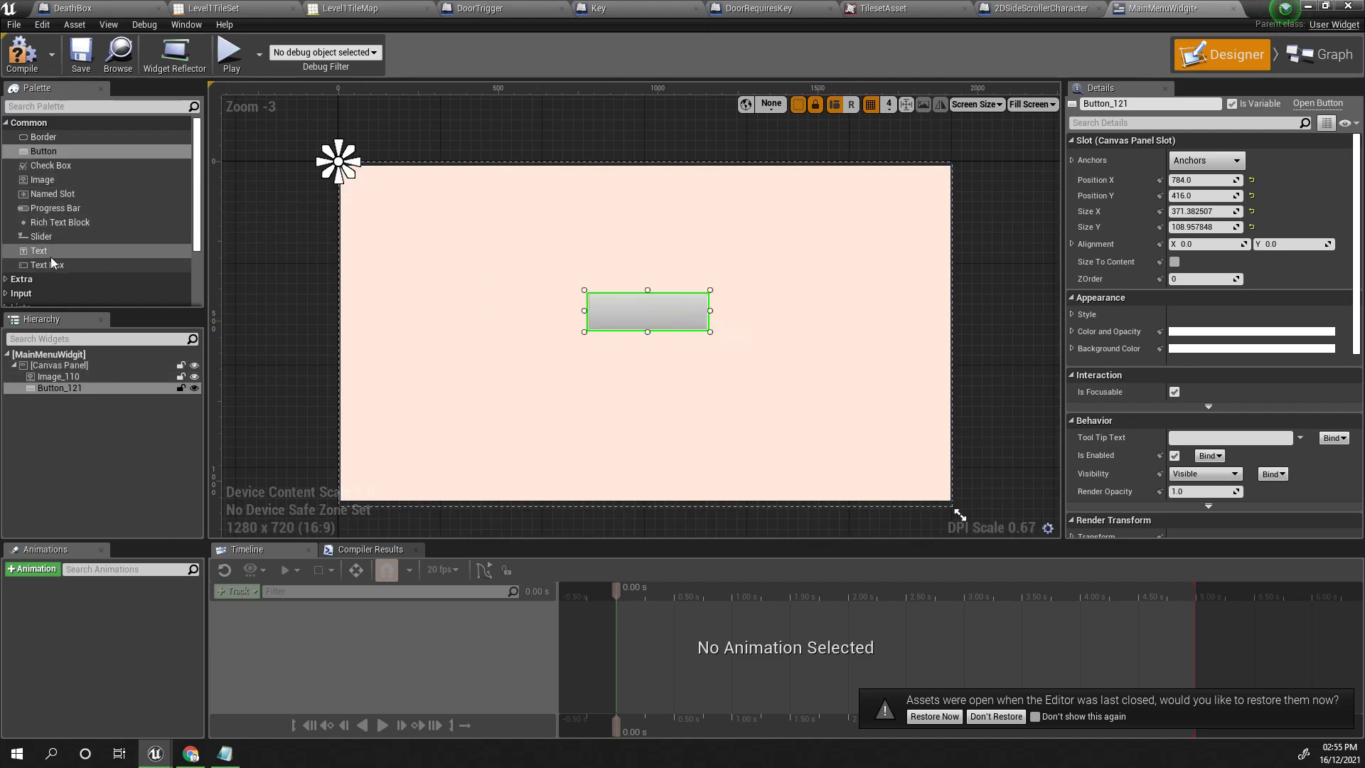
pyautogui.moveTo(49, 253); pyautogui.dragTo(475, 251)
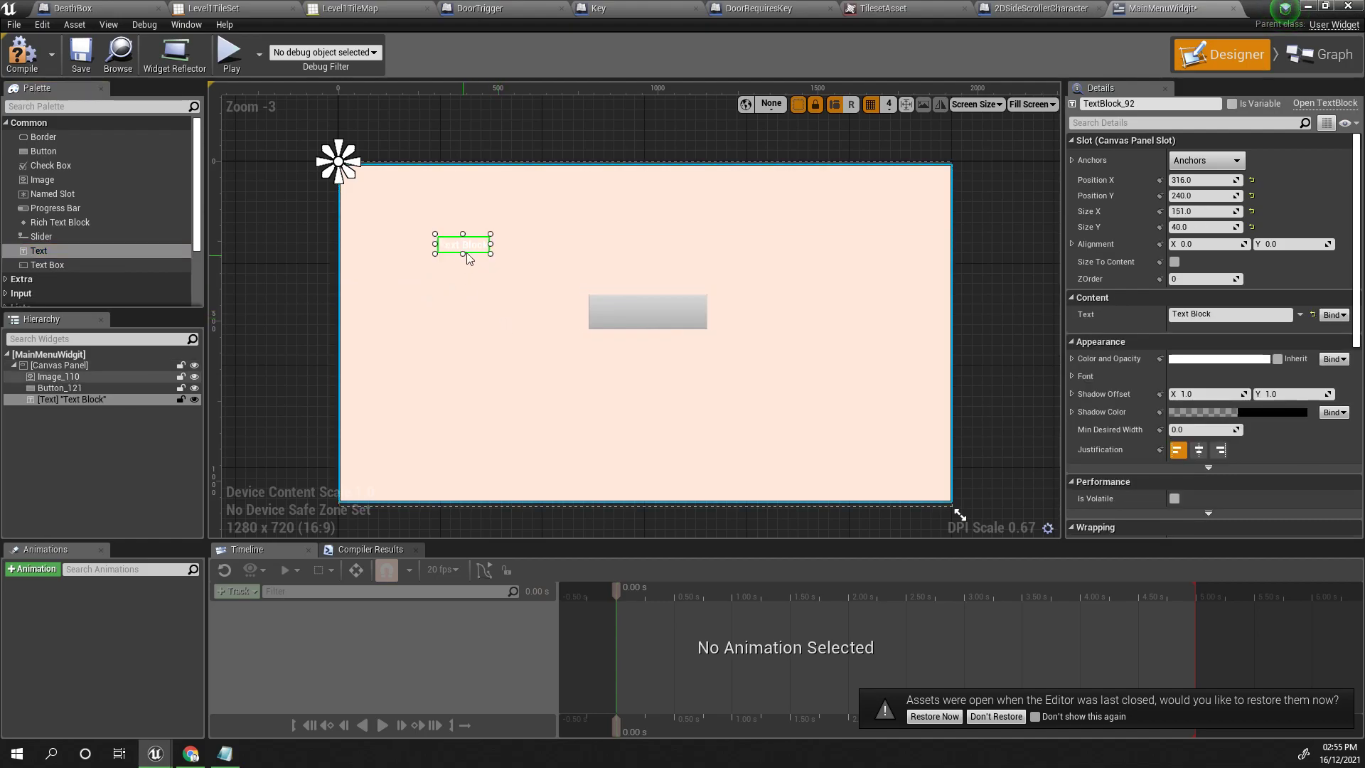
pyautogui.press('Delete')
pyautogui.moveTo(74, 249); pyautogui.dragTo(647, 315)
pyautogui.scroll(10, 680, 345)
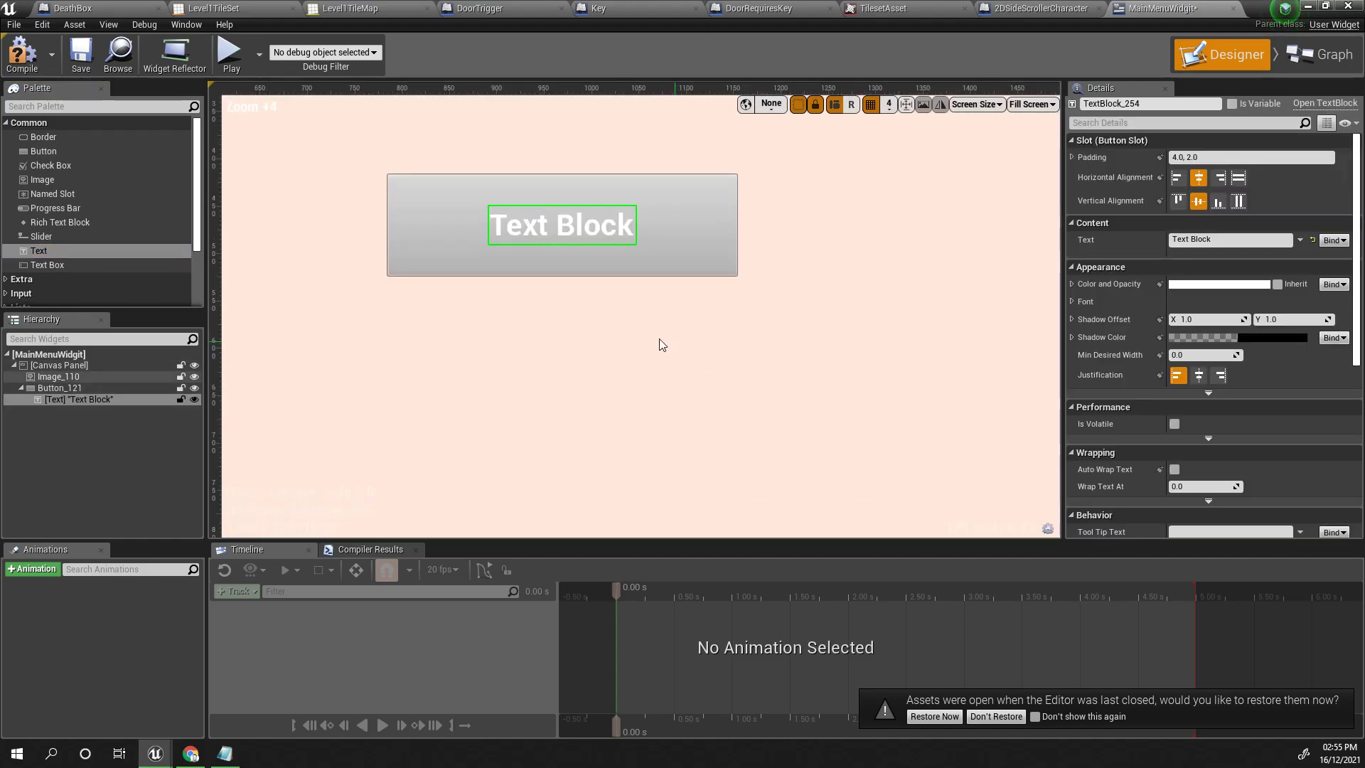
pyautogui.scroll(-9, 598, 300)
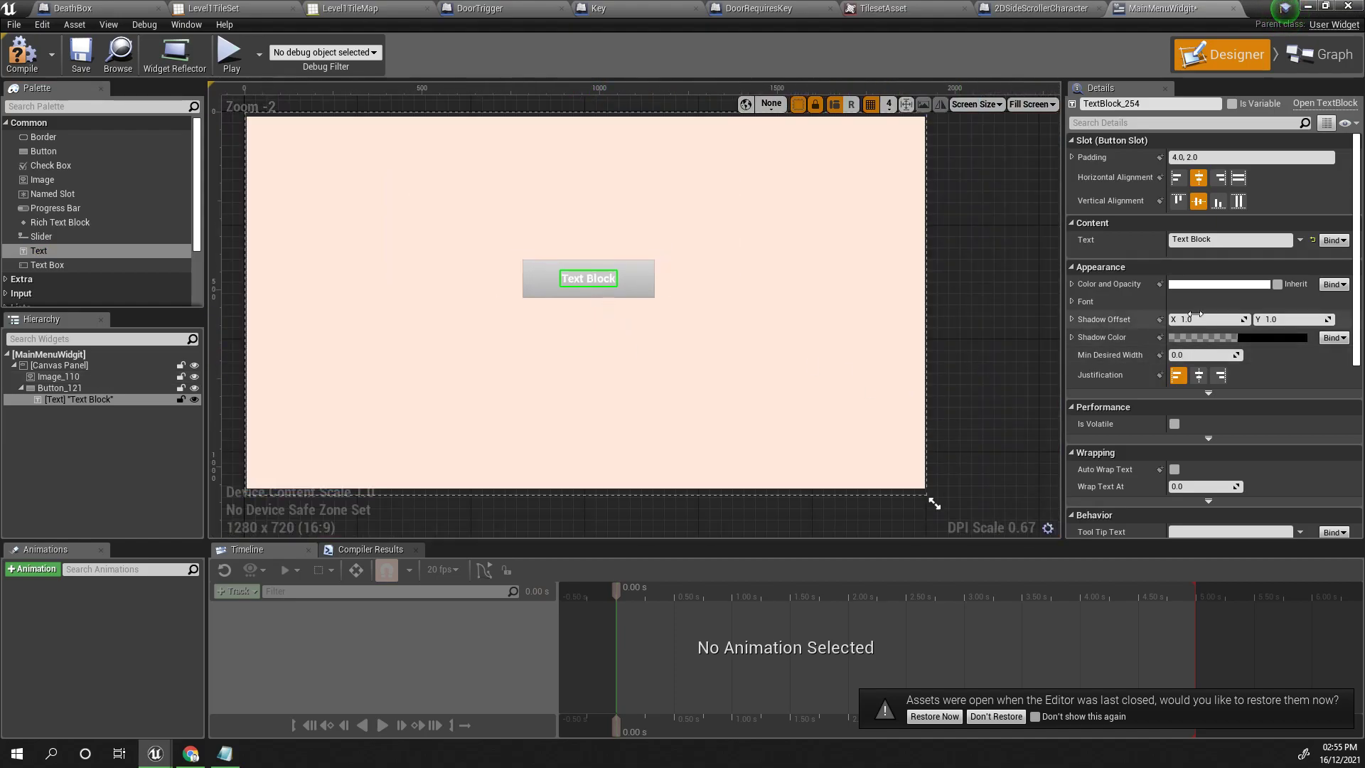
# Colour the button's text black and change its wording to Start Game
pyautogui.click(1205, 284)
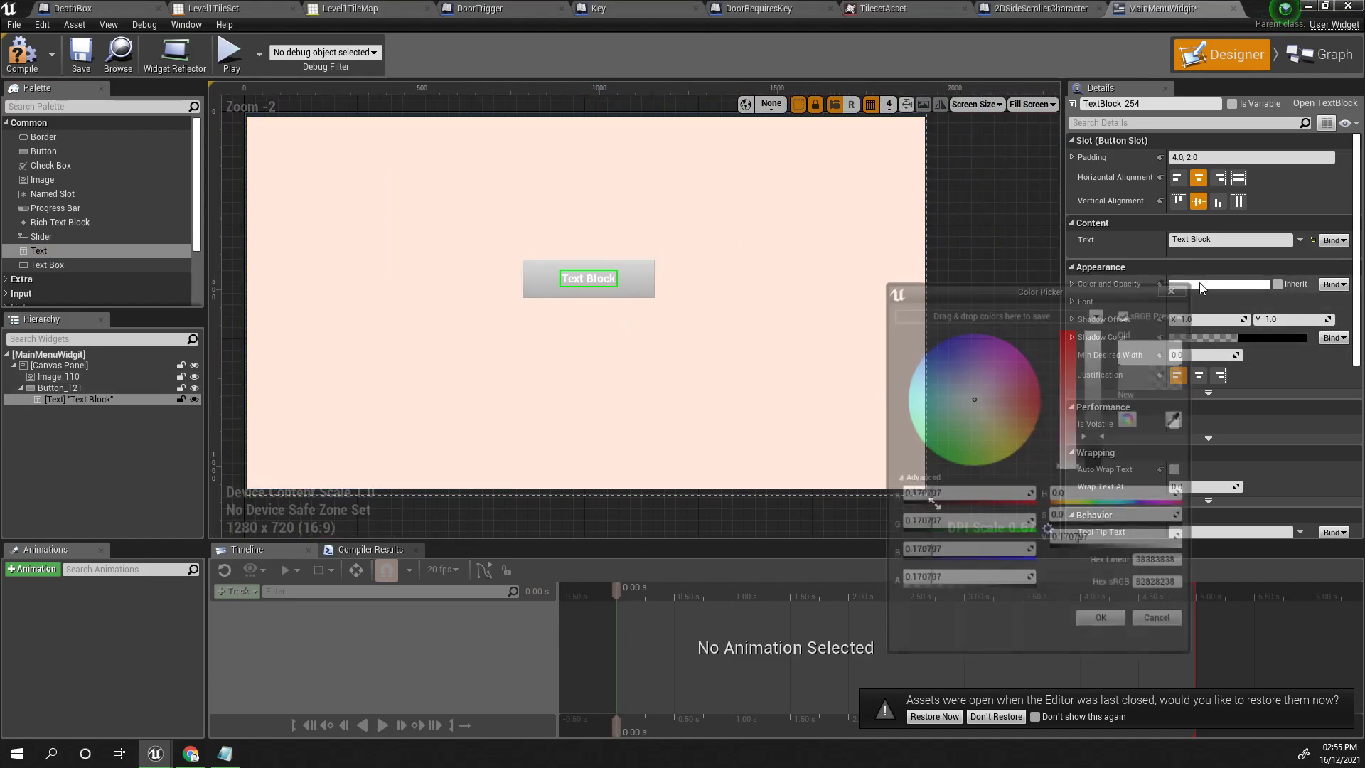
pyautogui.moveTo(1101, 391); pyautogui.dragTo(1118, 512)
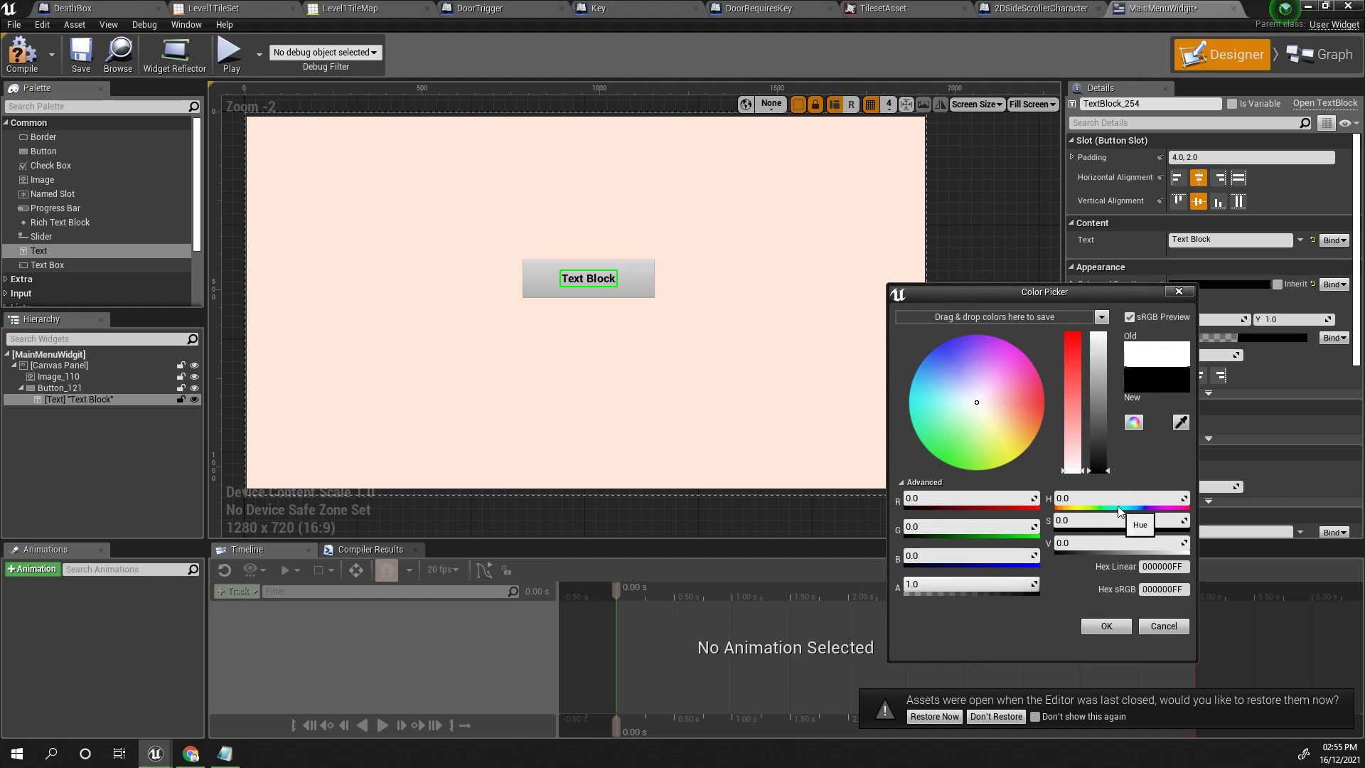
pyautogui.click(1178, 291)
pyautogui.click(1208, 240)
pyautogui.write('S')
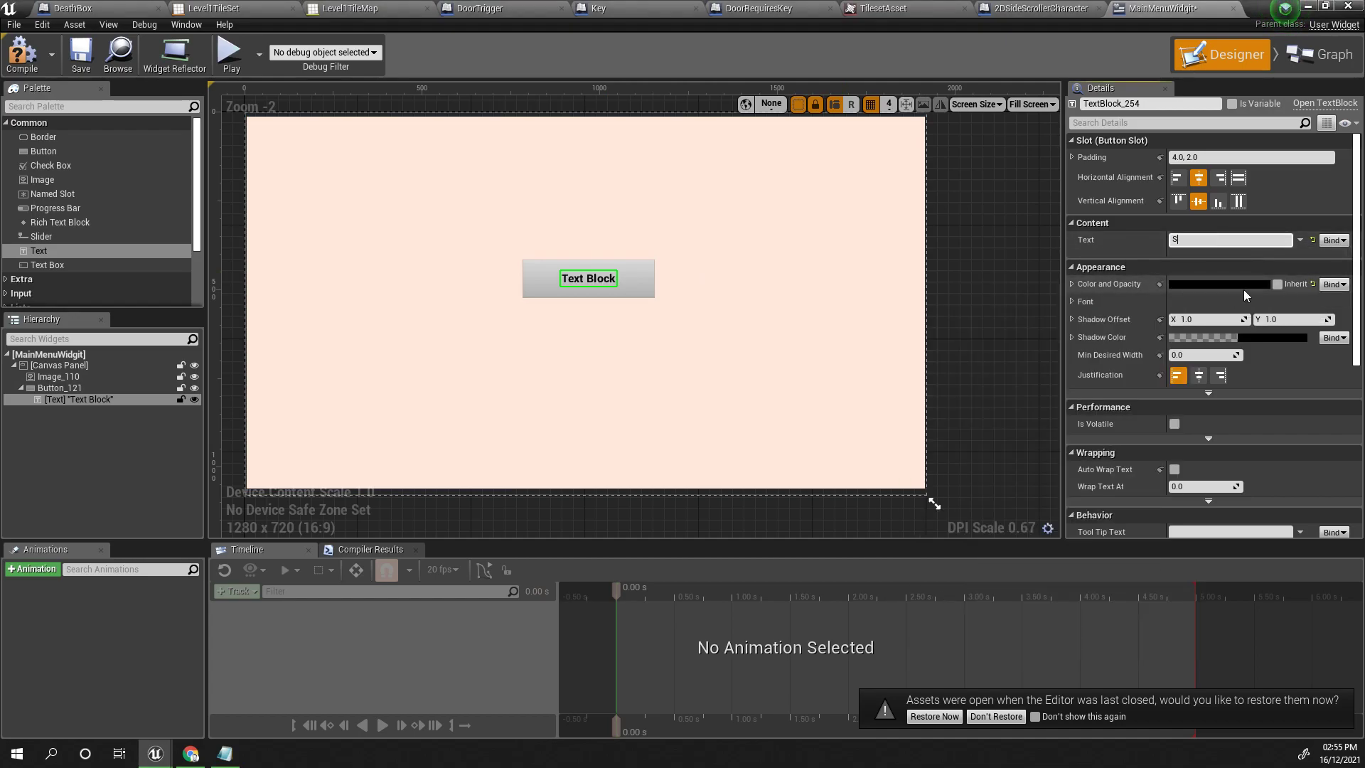
pyautogui.write('tart Game')
pyautogui.press('Return')
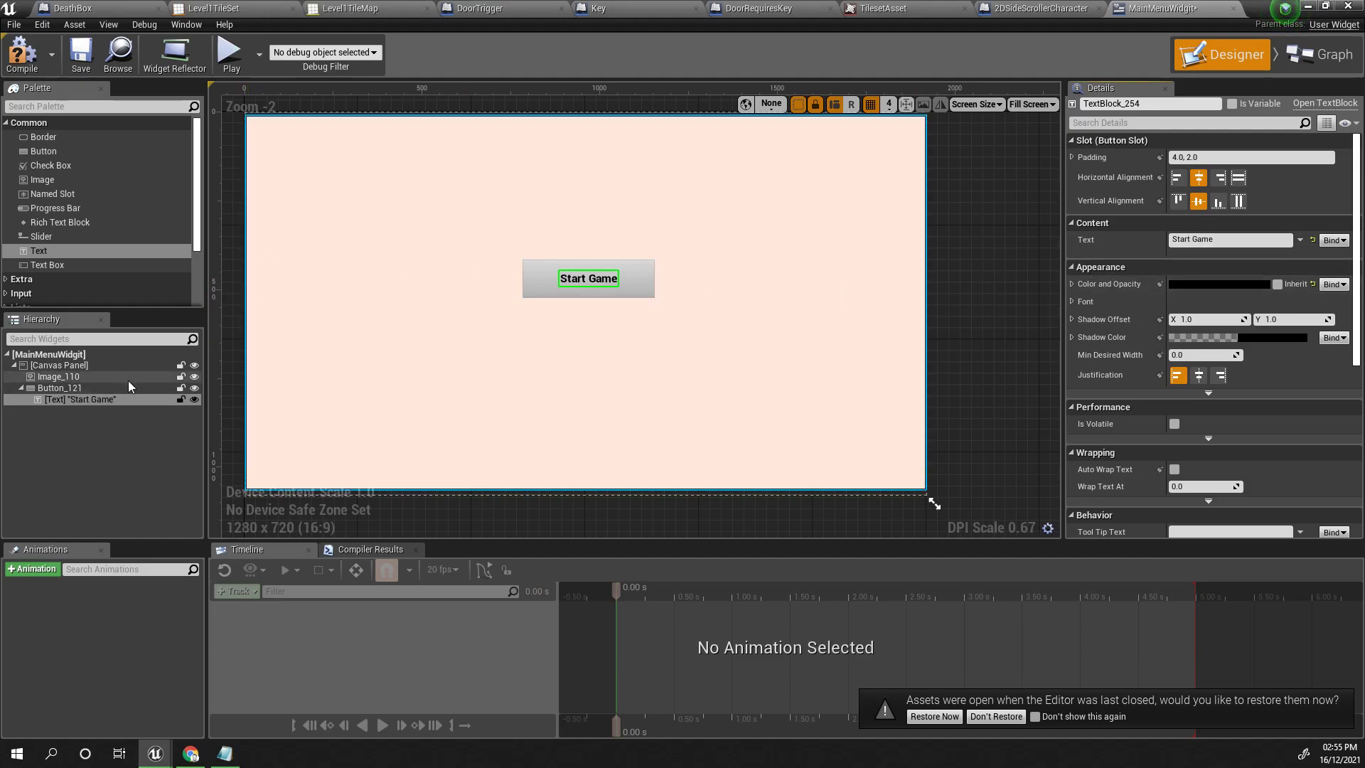
# Rename the button widget as StartGameButton
pyautogui.click(71, 388)
pyautogui.click(97, 388)
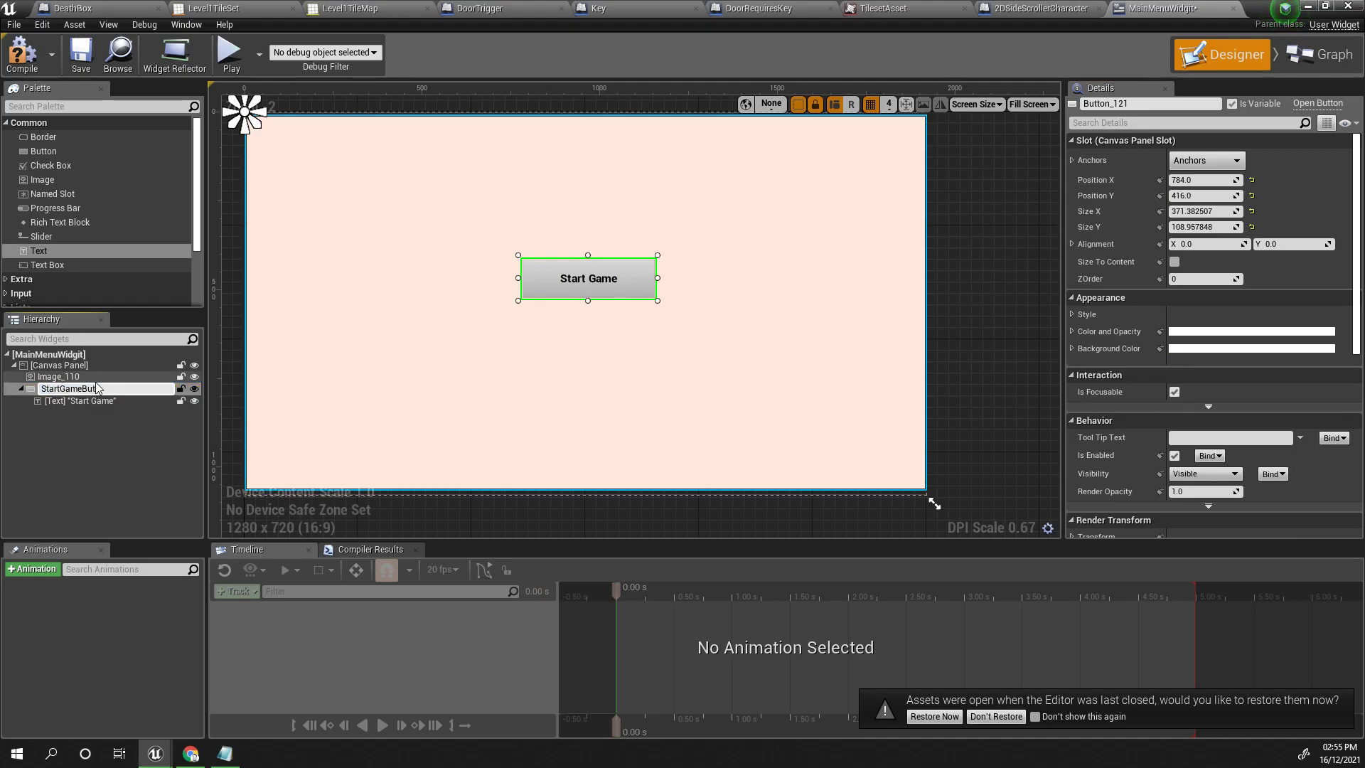
pyautogui.press('Return')
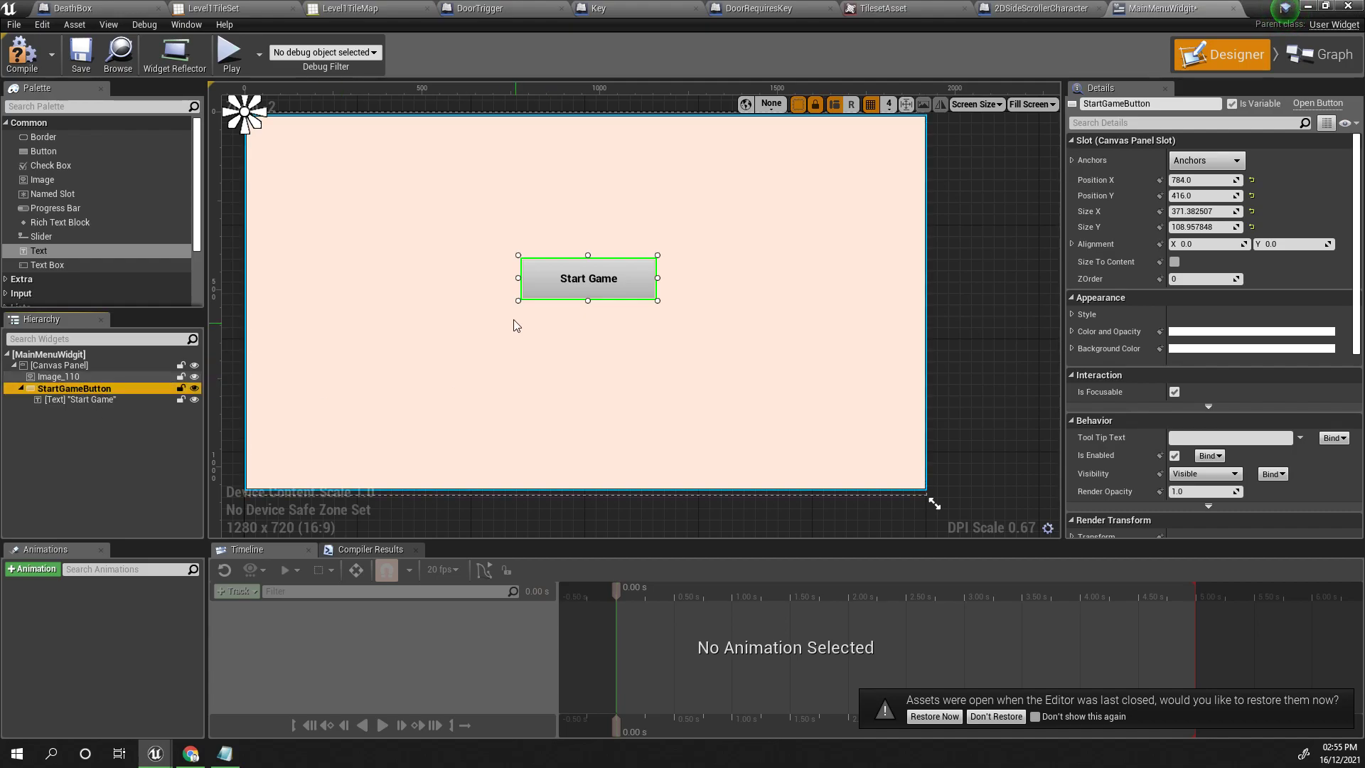
pyautogui.click(657, 281)
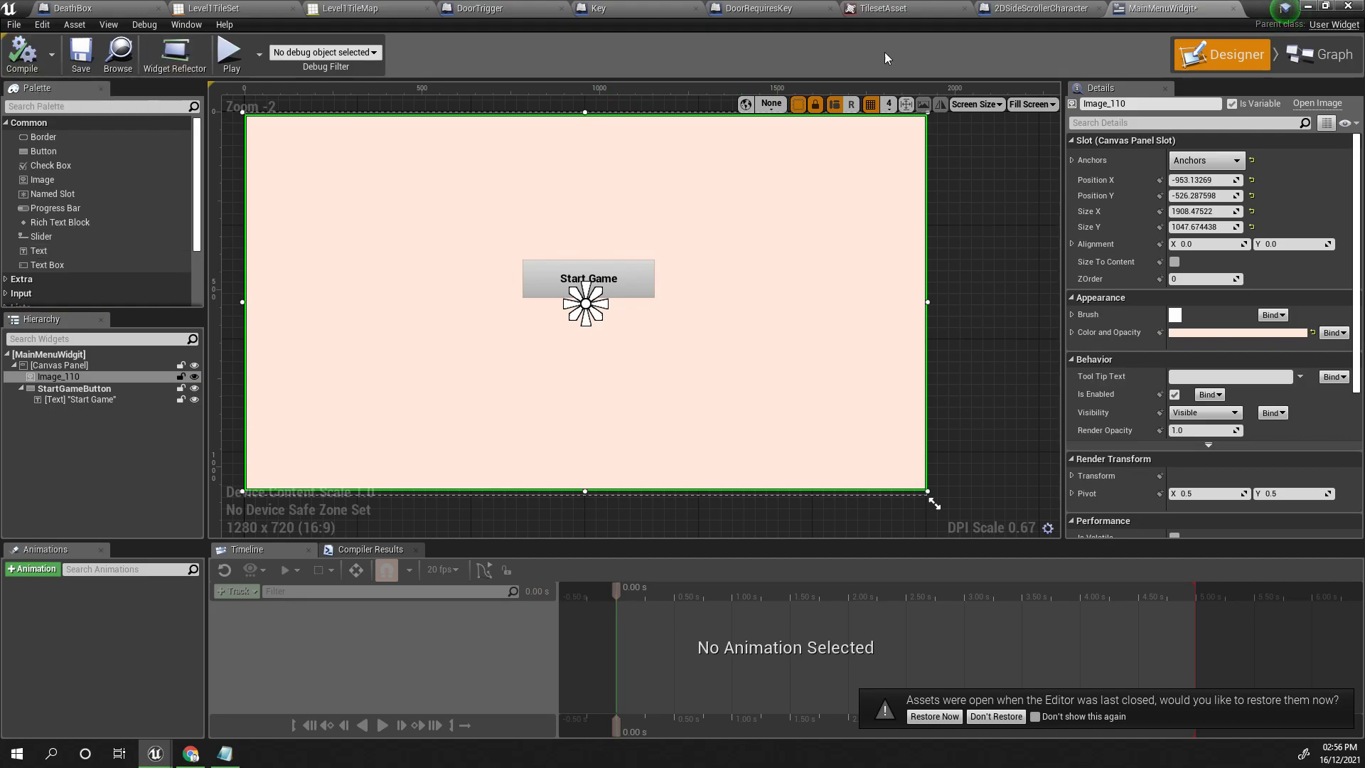
# Return to the level editor, play-test the MainMenu level and stop the session
pyautogui.click(1307, 7)
pyautogui.click(704, 51)
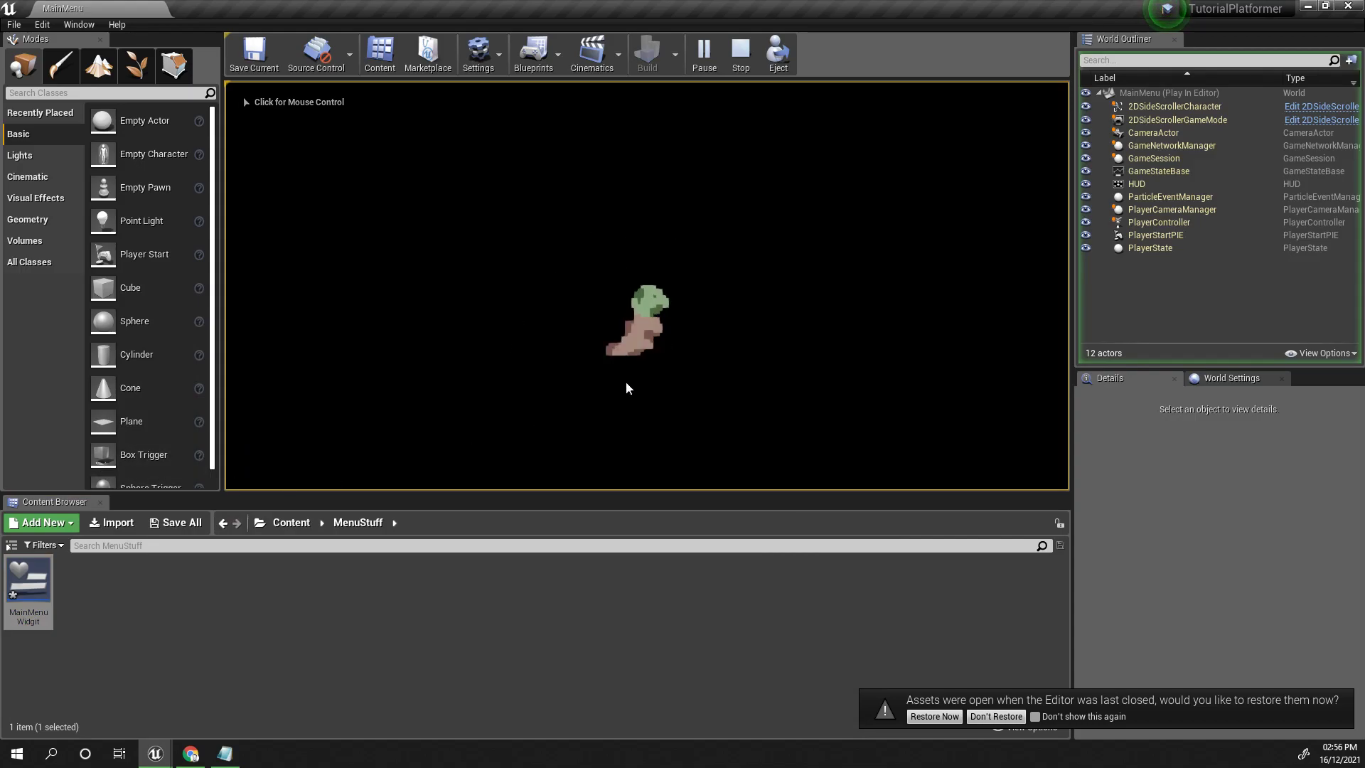
pyautogui.press('Escape')
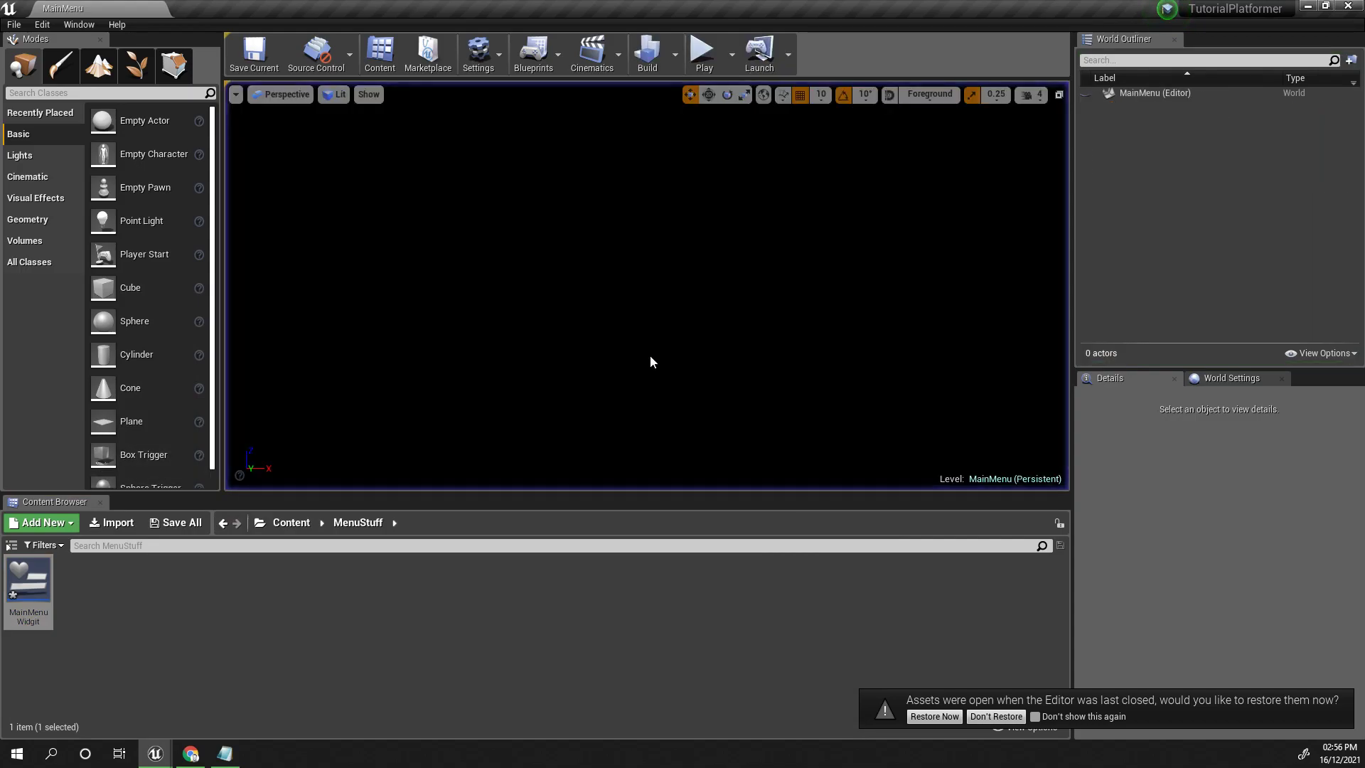
# Open the Level Blueprint of the MainMenu level and bring its Event BeginPlay node into view
pyautogui.click(558, 55)
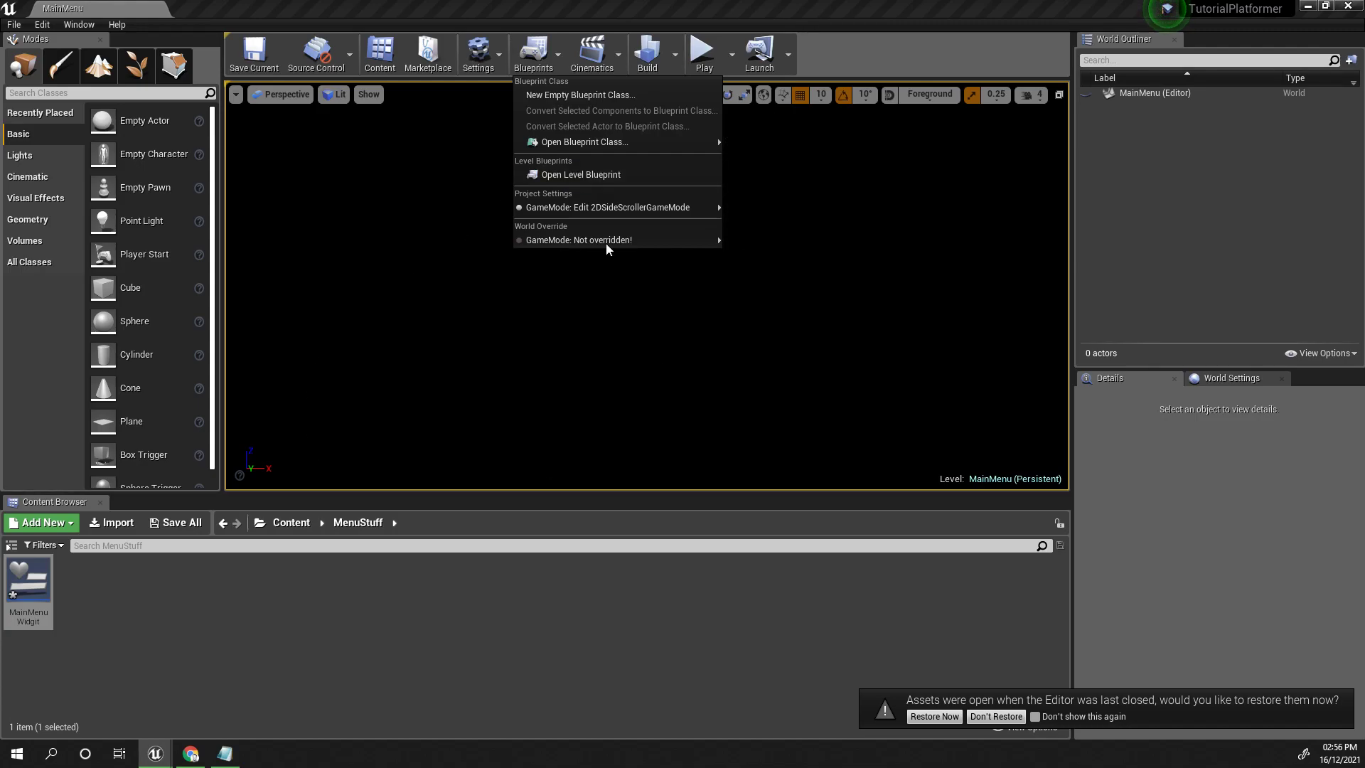
pyautogui.click(612, 176)
pyautogui.moveTo(818, 375); pyautogui.dragTo(601, 341, button='right')
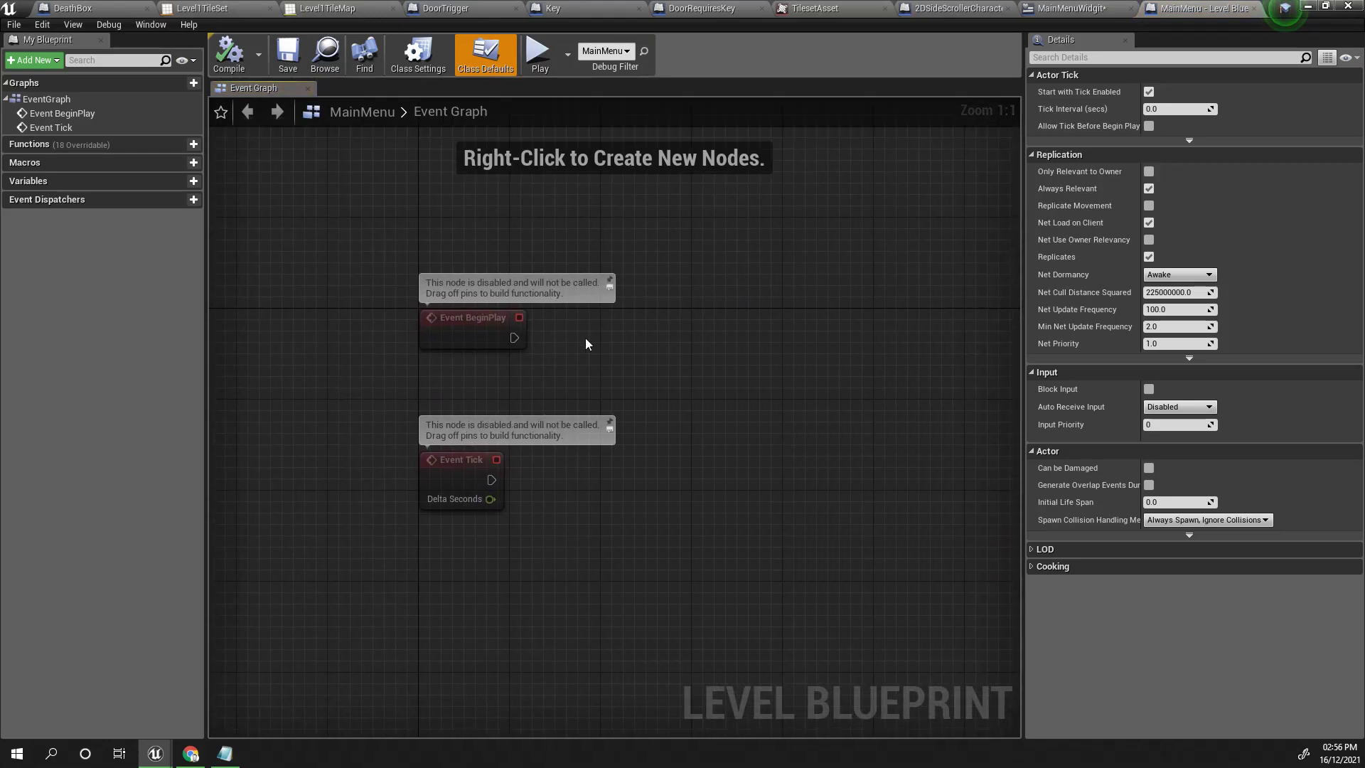
# Add a Create Widget node run by Event BeginPlay and set its class to MainMenuWidgit
pyautogui.moveTo(513, 337); pyautogui.dragTo(599, 338)
pyautogui.write('create')
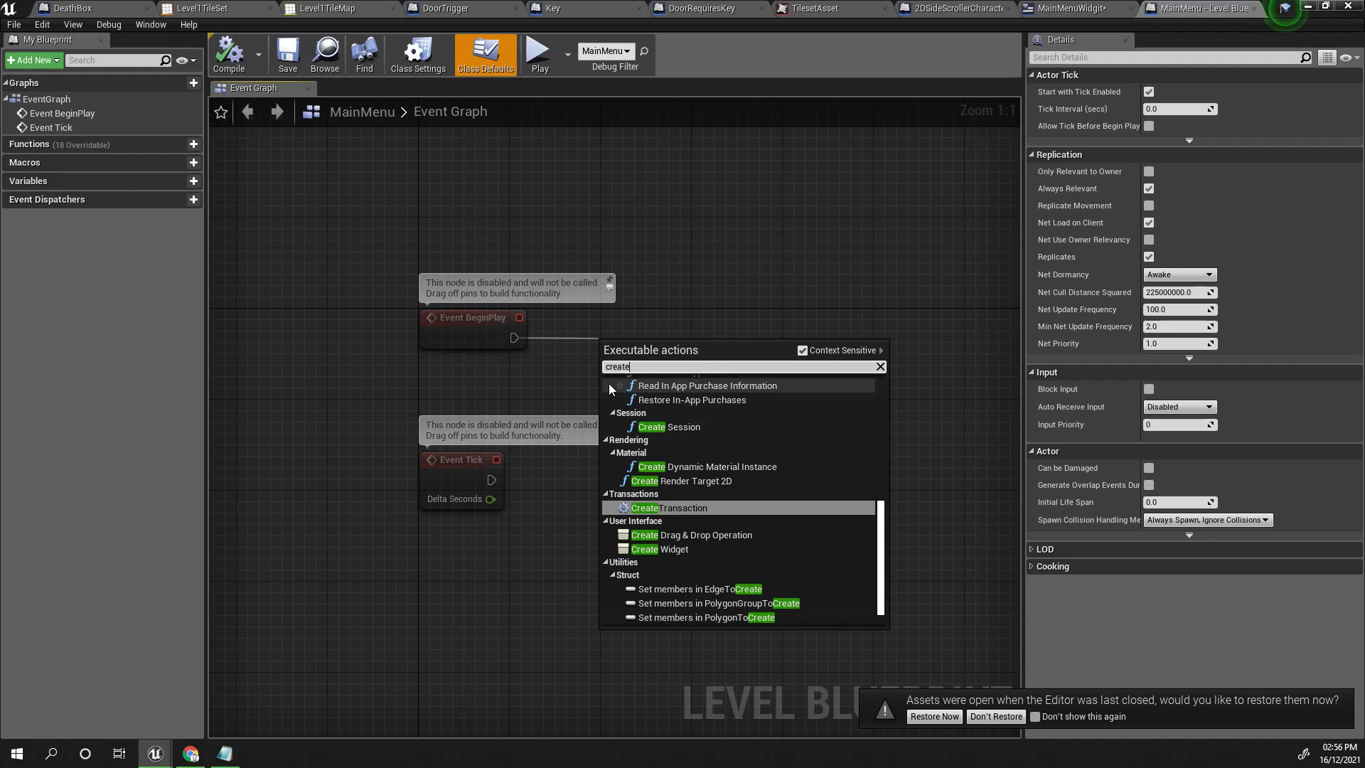
pyautogui.write(' w')
pyautogui.click(655, 434)
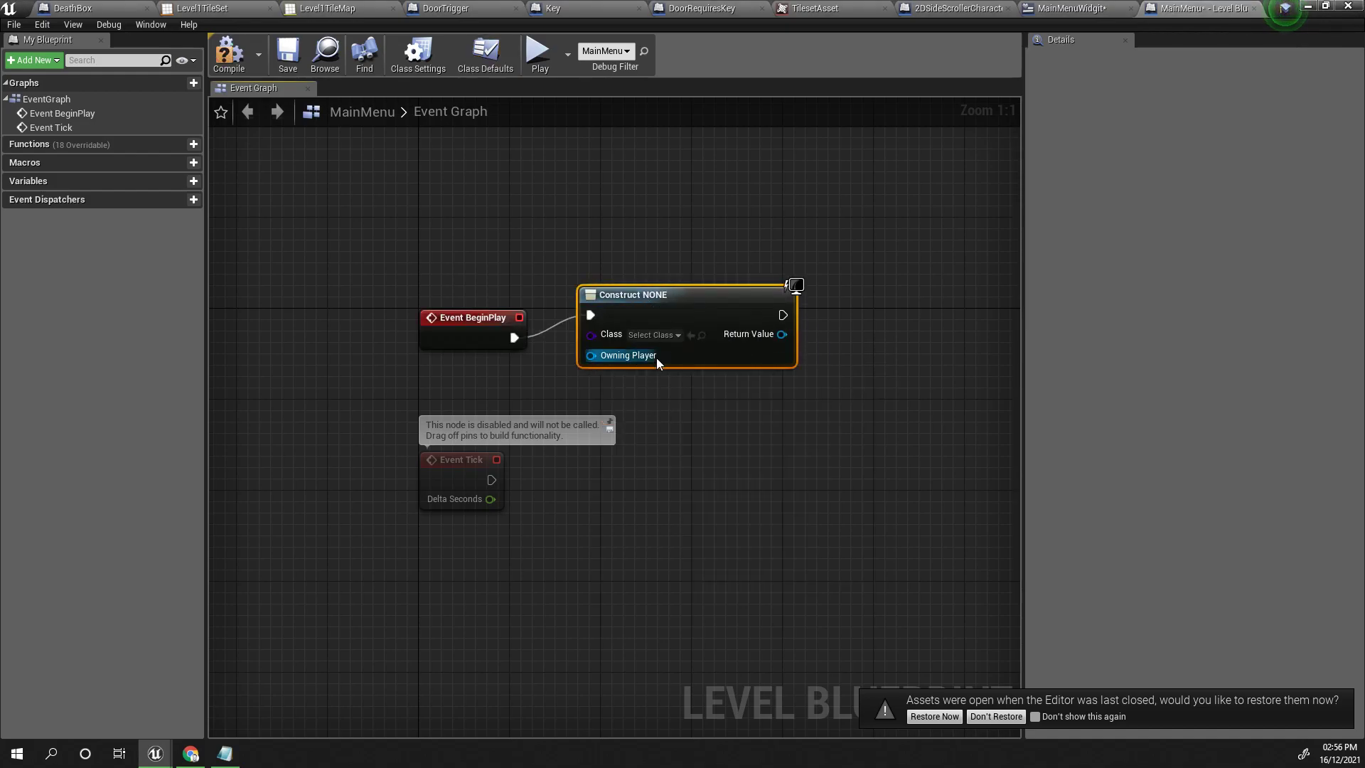
pyautogui.click(662, 344)
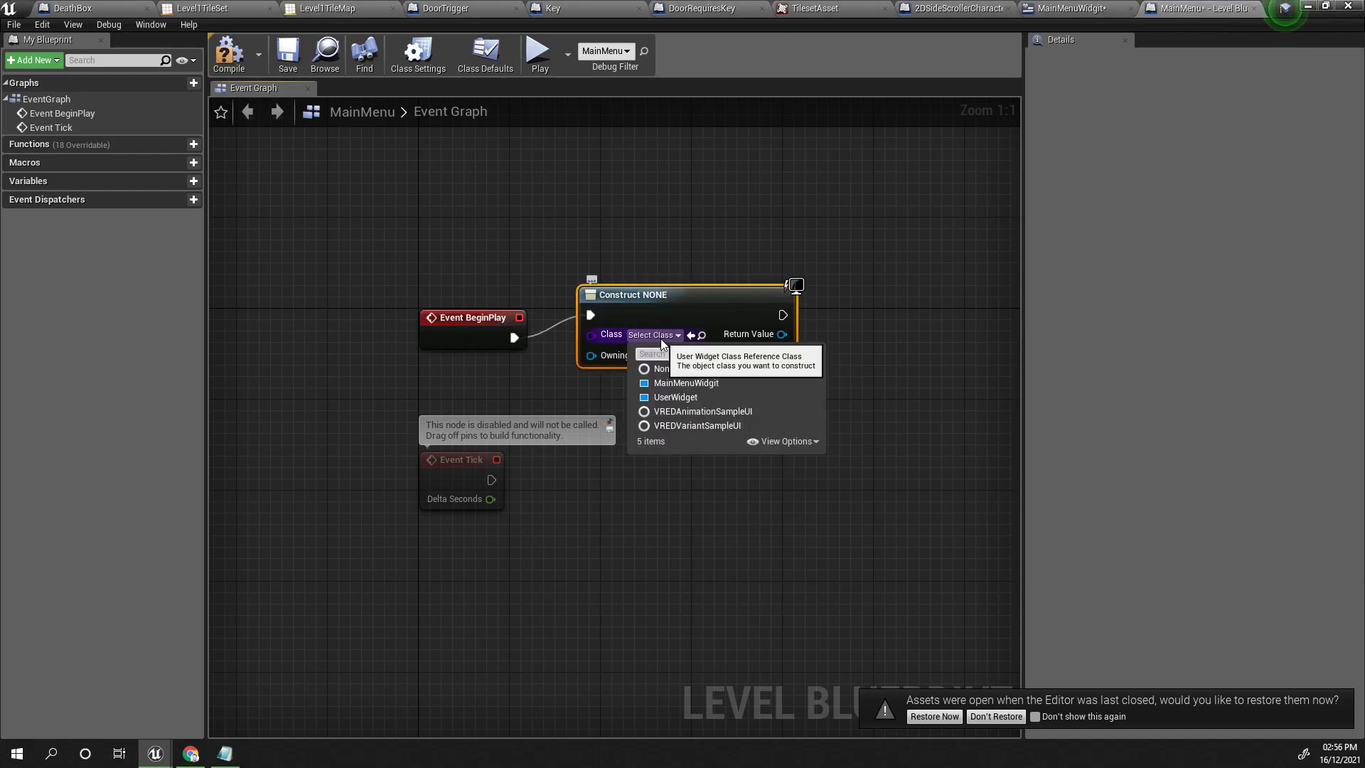
pyautogui.click(694, 382)
# Chain an Add to Viewport node after the widget node, with Return Value wired to Target, and compile the Level Blueprint
pyautogui.moveTo(694, 381); pyautogui.dragTo(629, 327, button='right')
pyautogui.moveTo(610, 307); pyautogui.dragTo(684, 315)
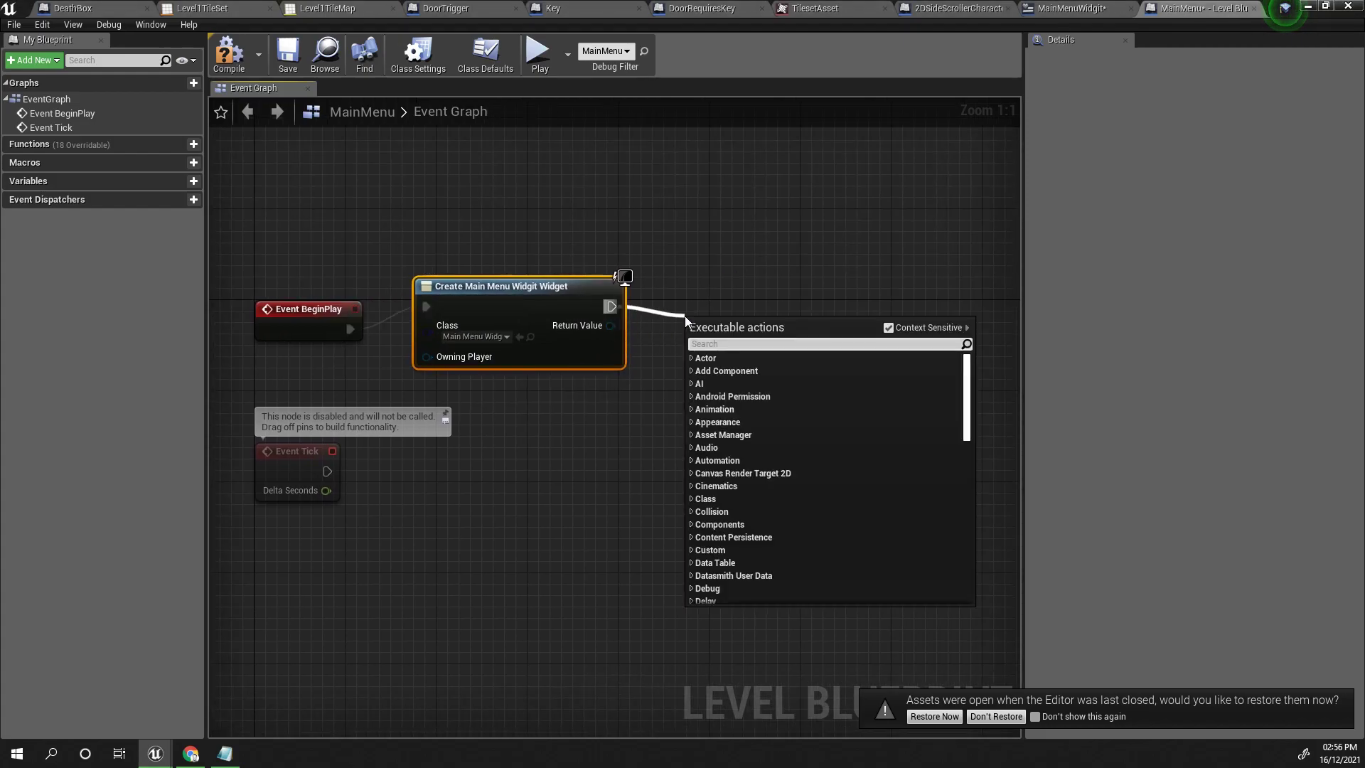
pyautogui.write('add')
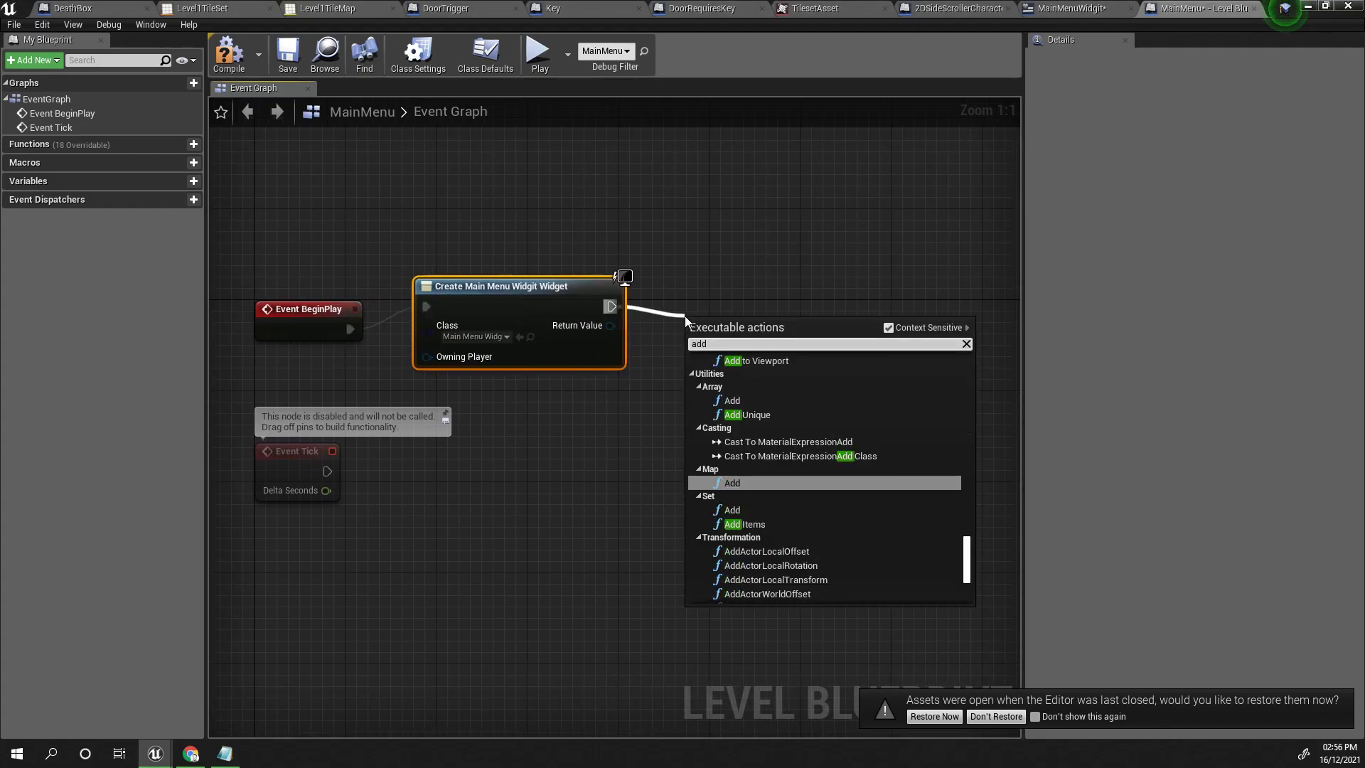
pyautogui.click(748, 361)
pyautogui.moveTo(745, 363); pyautogui.dragTo(752, 320)
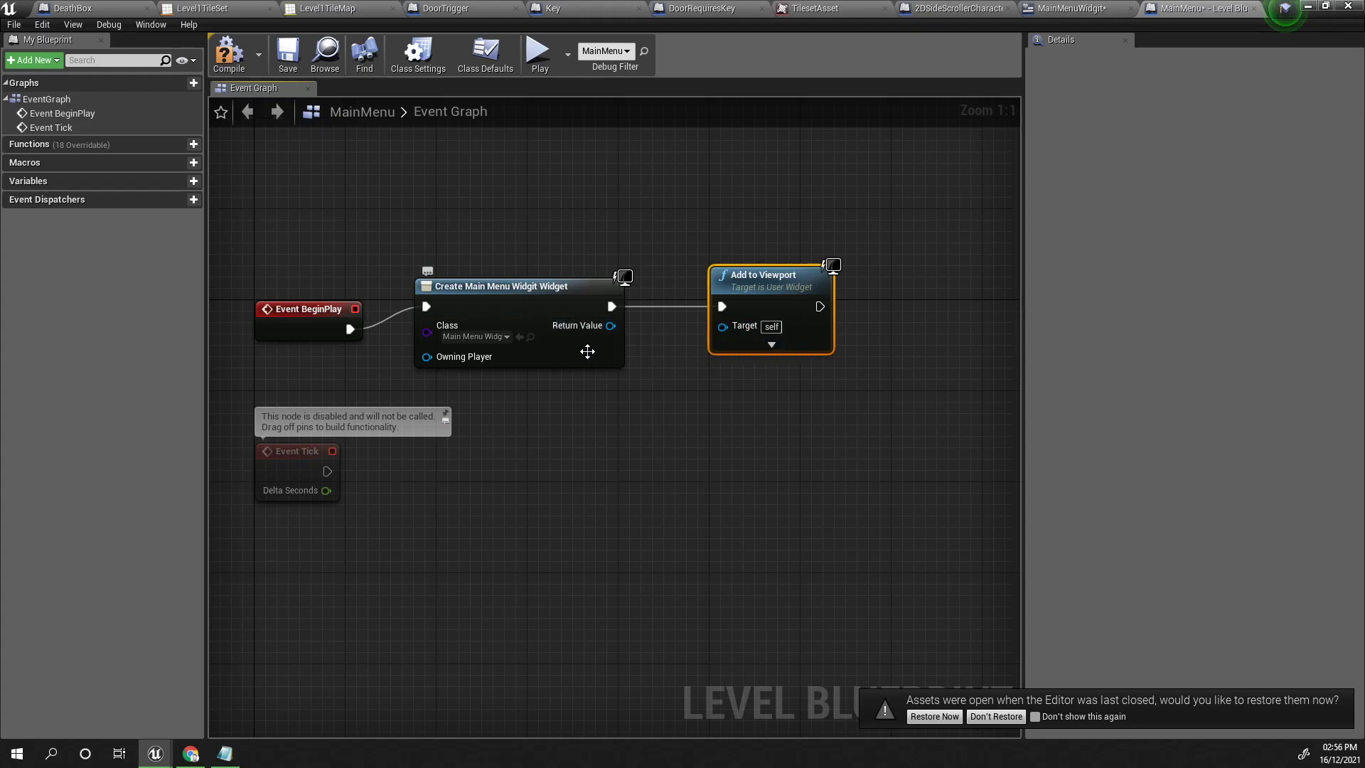
pyautogui.moveTo(610, 325); pyautogui.dragTo(723, 327)
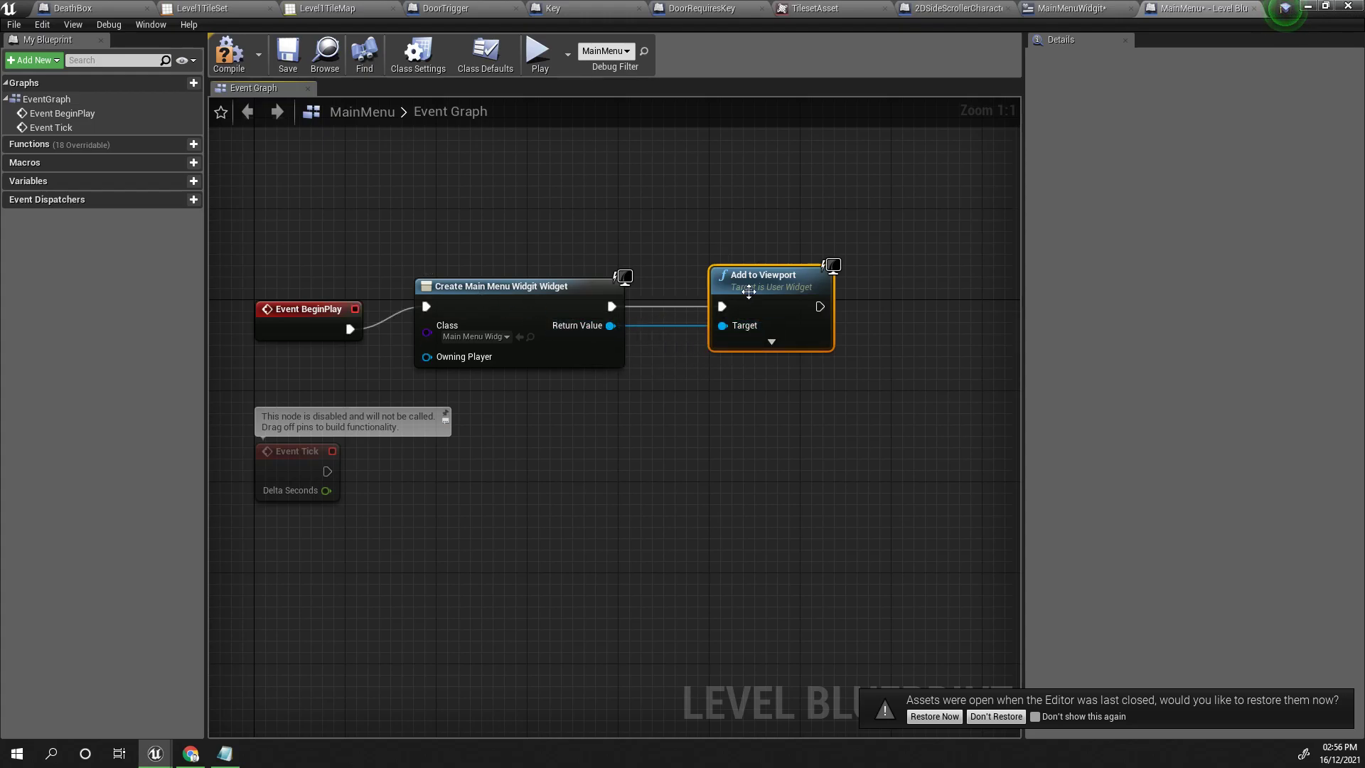
pyautogui.moveTo(756, 267); pyautogui.dragTo(757, 279)
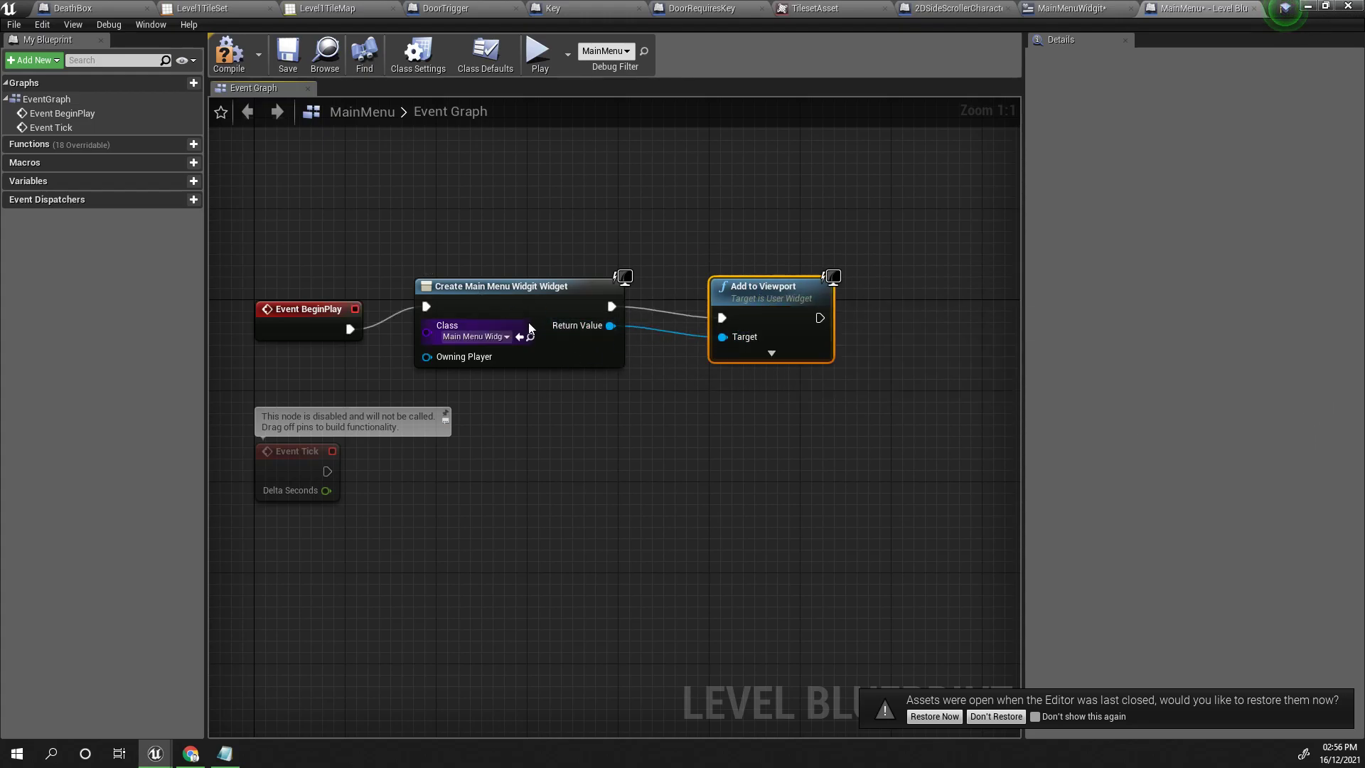
pyautogui.press('F7')
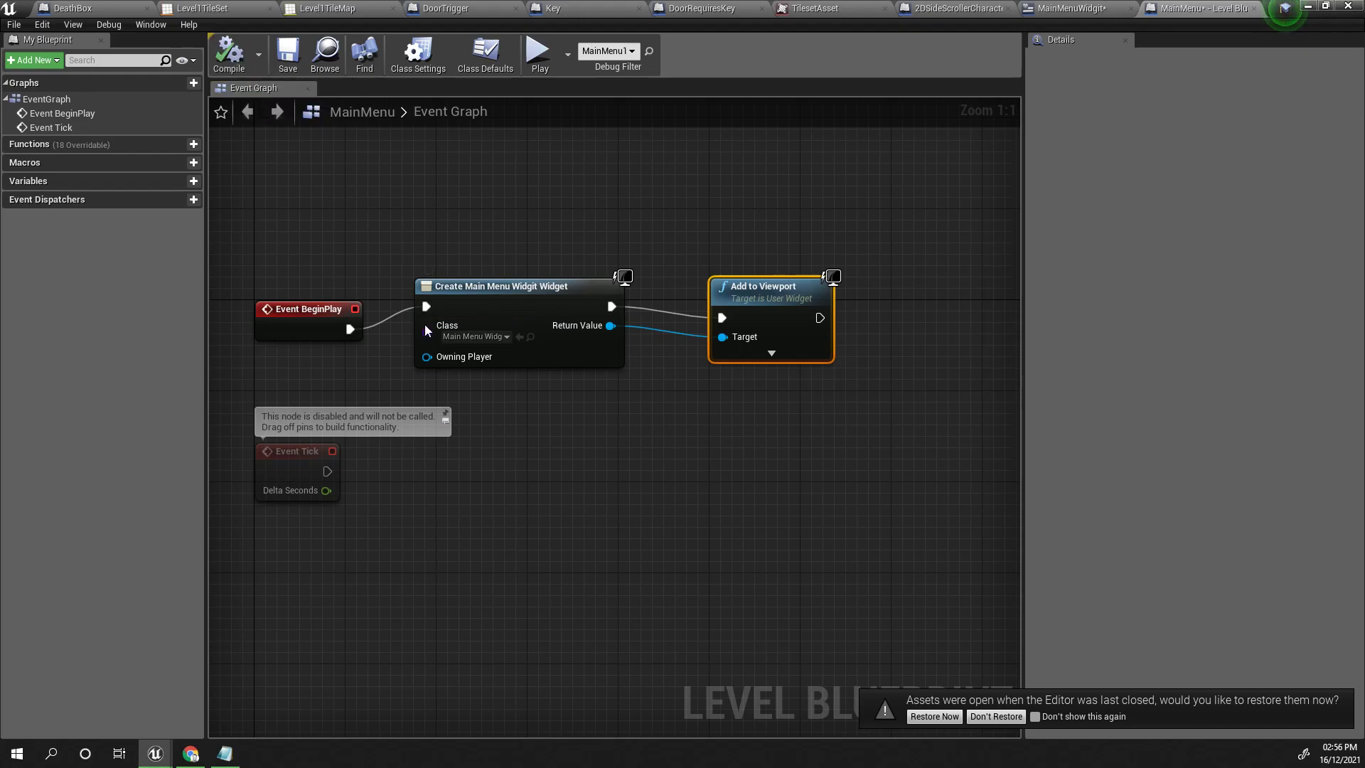
pyautogui.moveTo(707, 288); pyautogui.dragTo(684, 276)
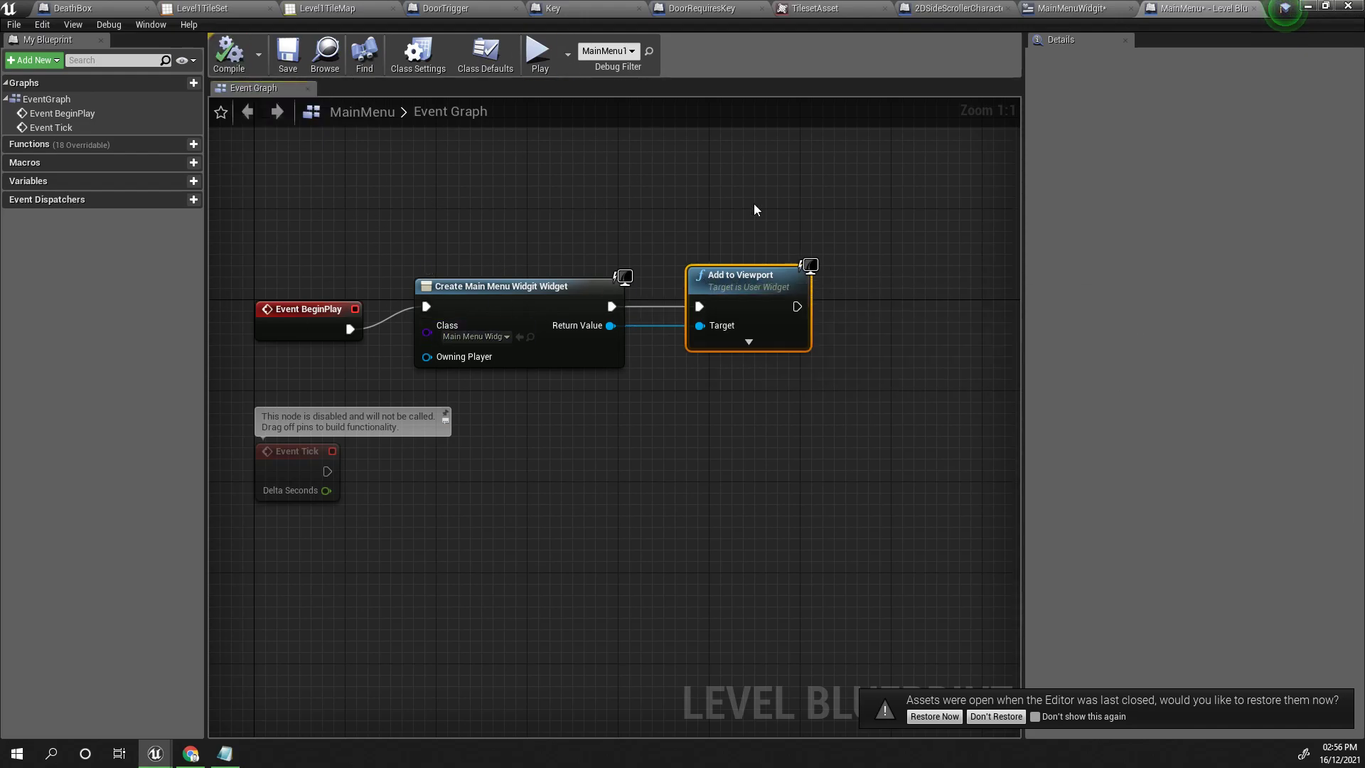
# Return to the level editor, play-test the MainMenu level to check the menu display, and stop the session
pyautogui.click(1308, 6)
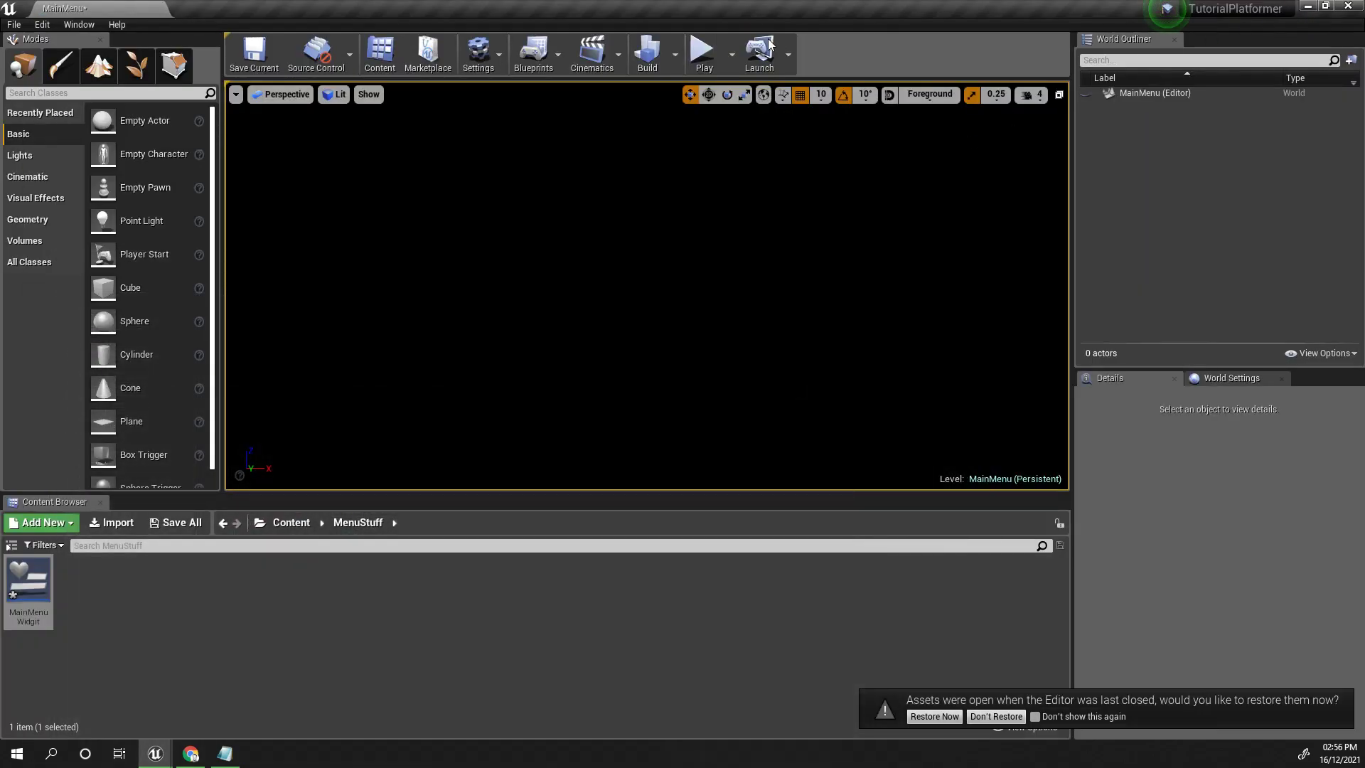
pyautogui.click(704, 51)
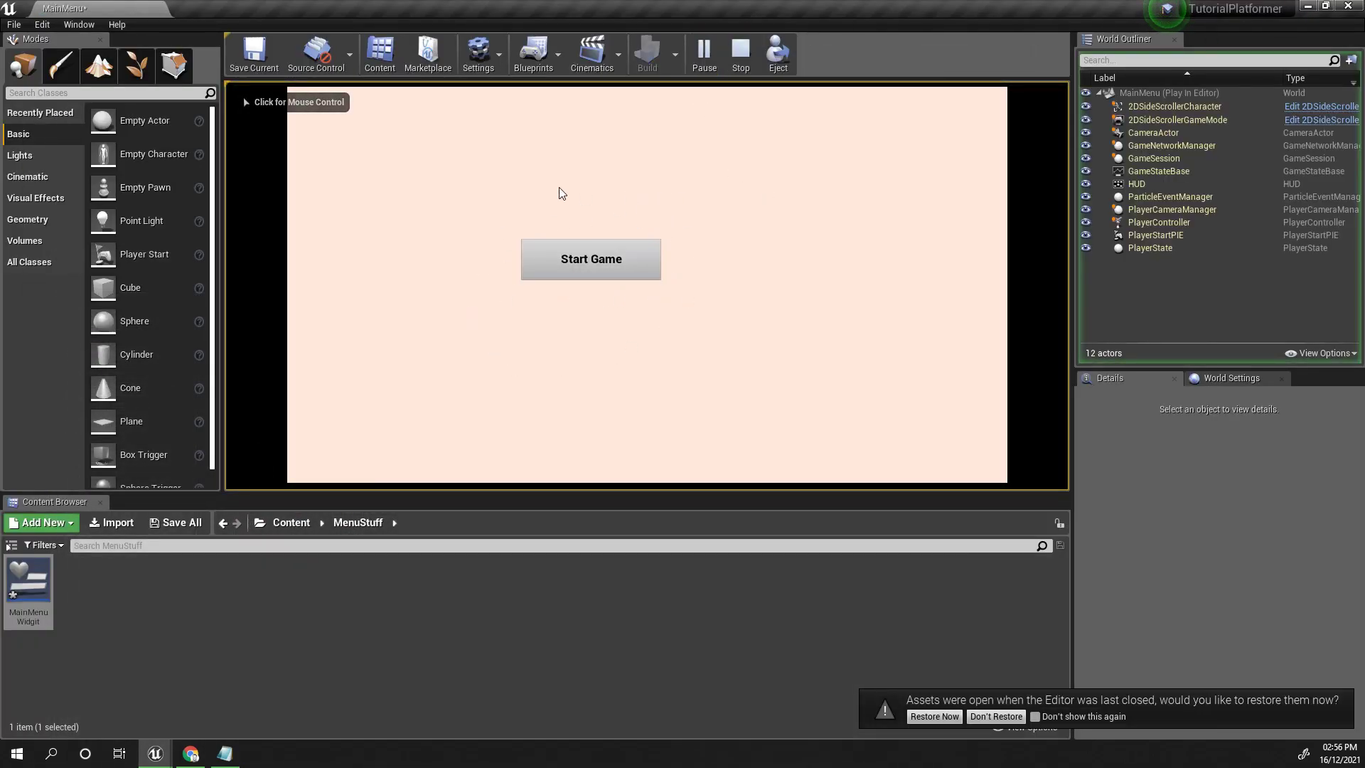
pyautogui.press('Escape')
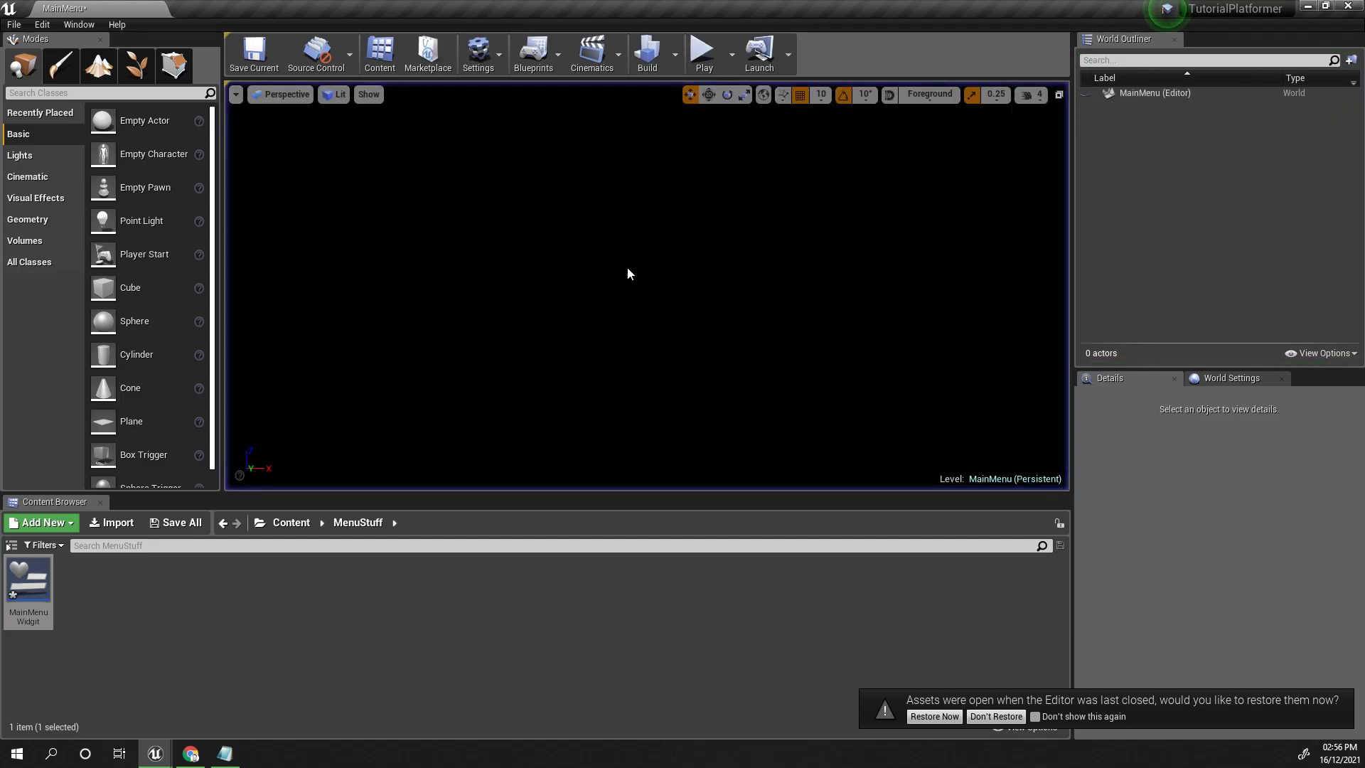
# Open the MainMenuWidgit designer, anchor StartGameButton to the centre of the canvas and compile the widget
pyautogui.click(54, 585)
pyautogui.doubleClick(54, 580)
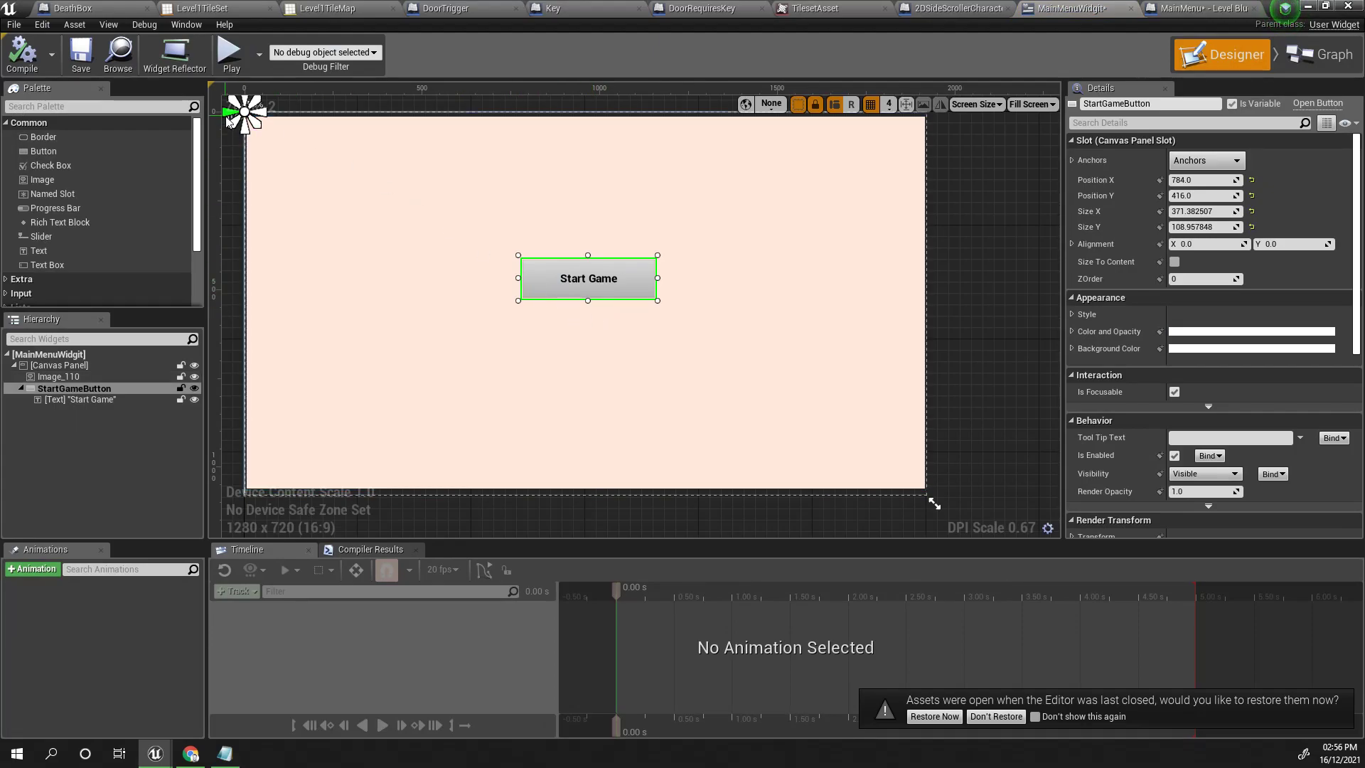
pyautogui.click(1206, 160)
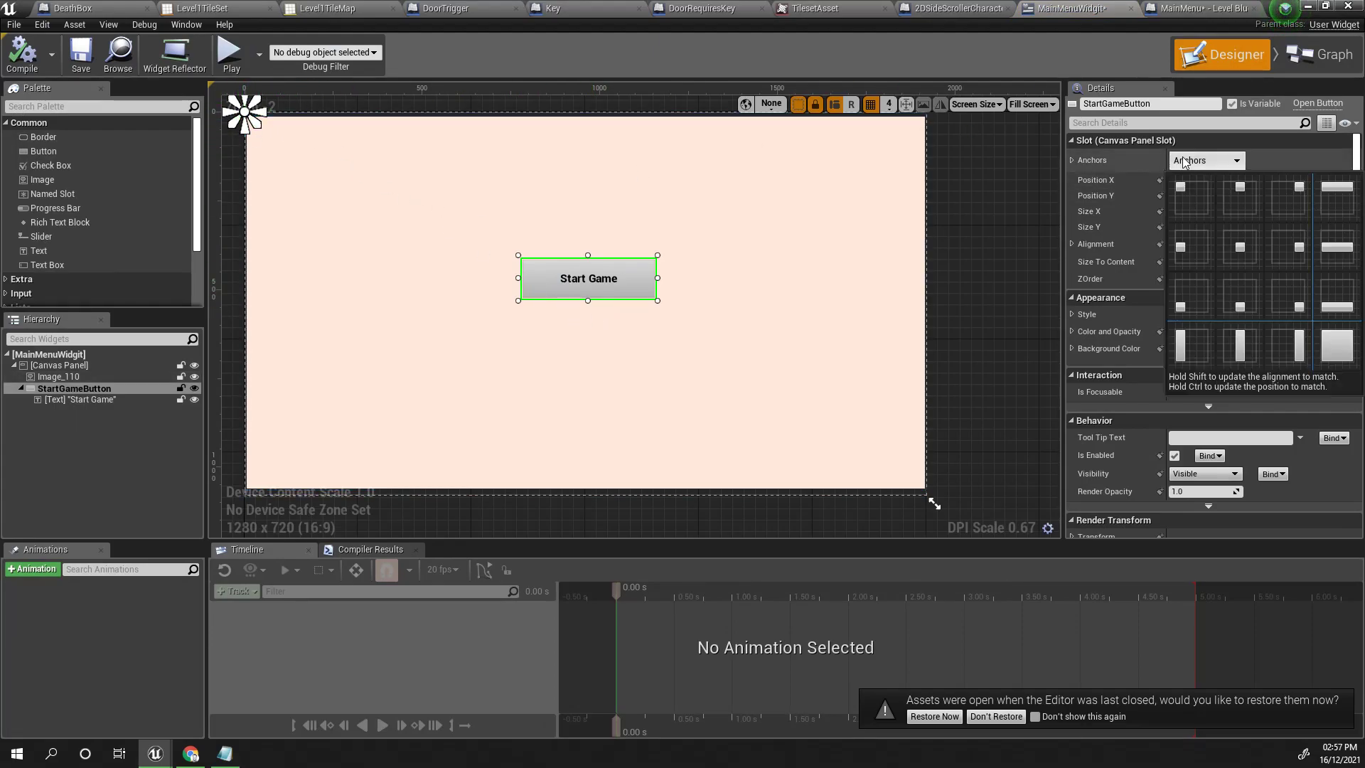
pyautogui.click(1238, 245)
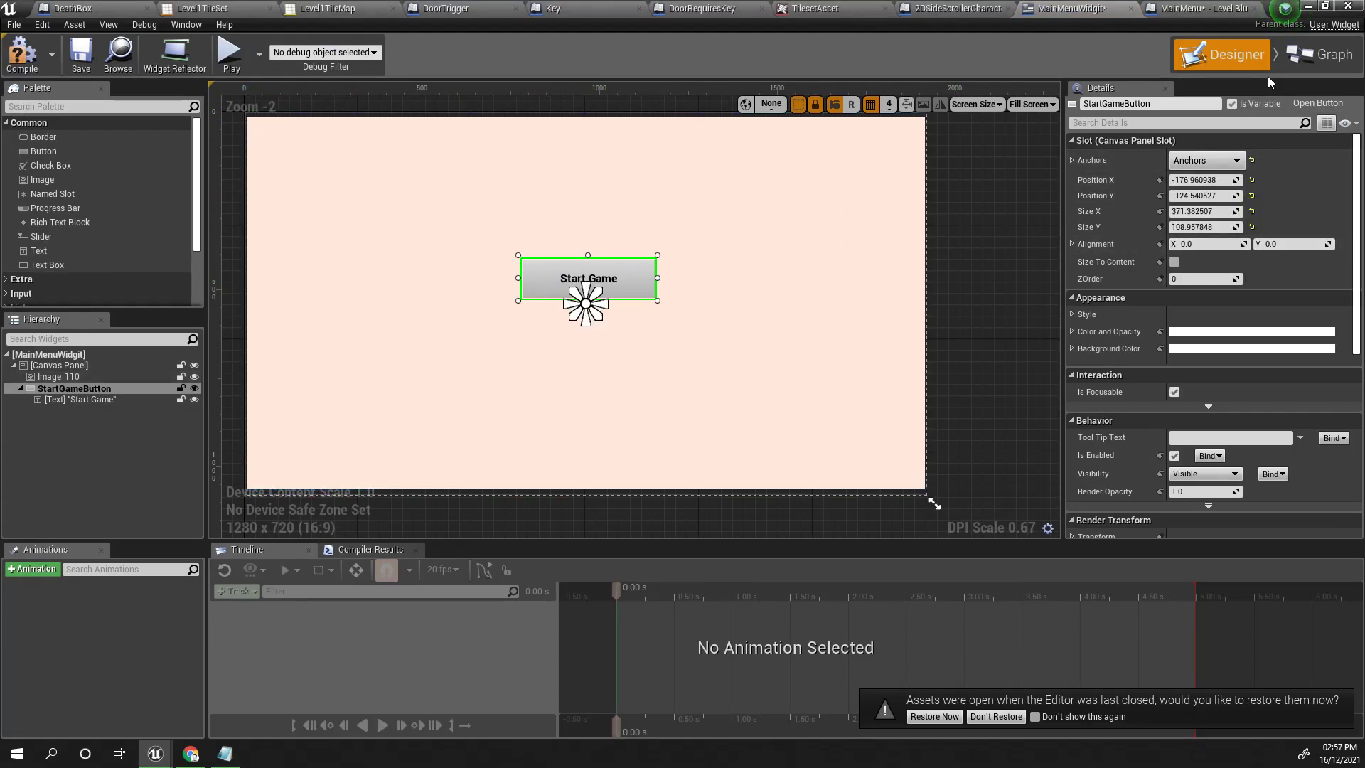
pyautogui.click(35, 54)
# Go back to the level editor, play-test the re-anchored Start Game button and end the session
pyautogui.click(1307, 5)
pyautogui.click(703, 51)
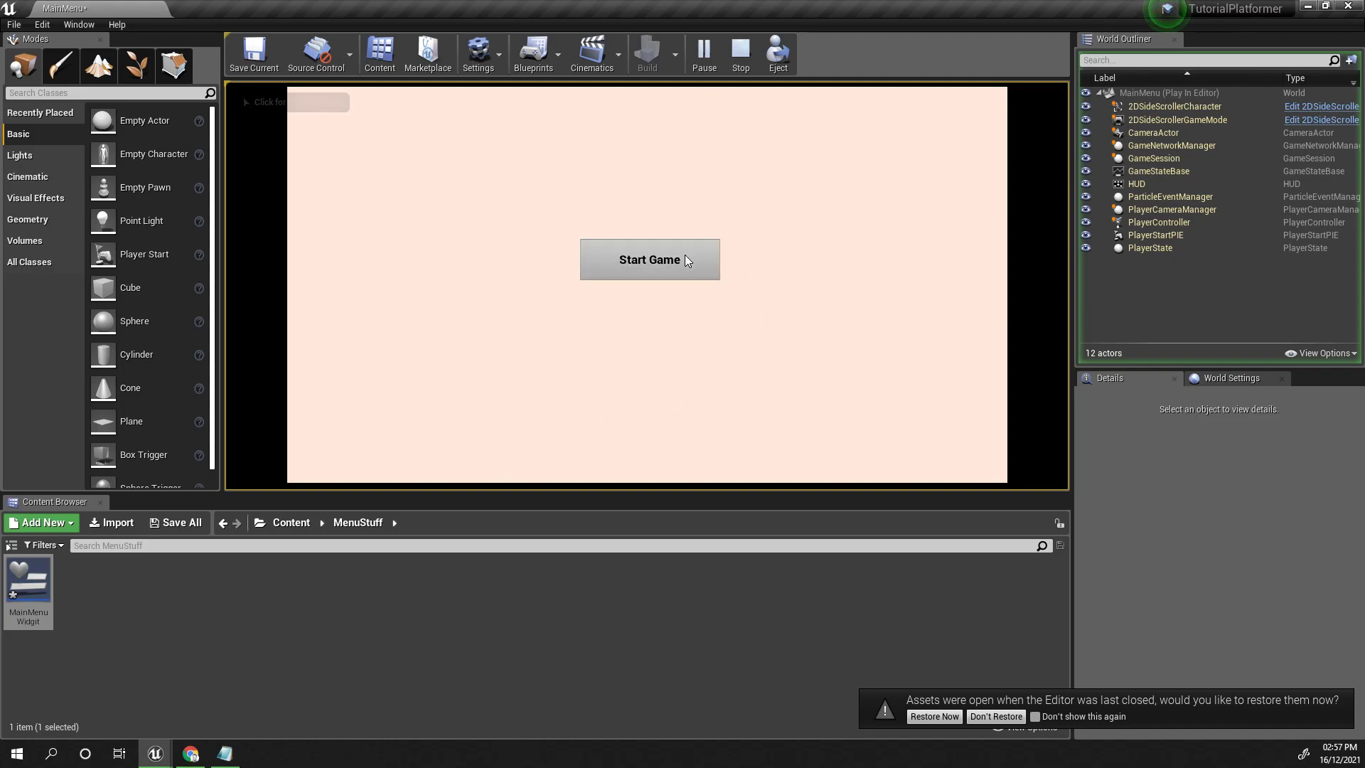
pyautogui.click(647, 372)
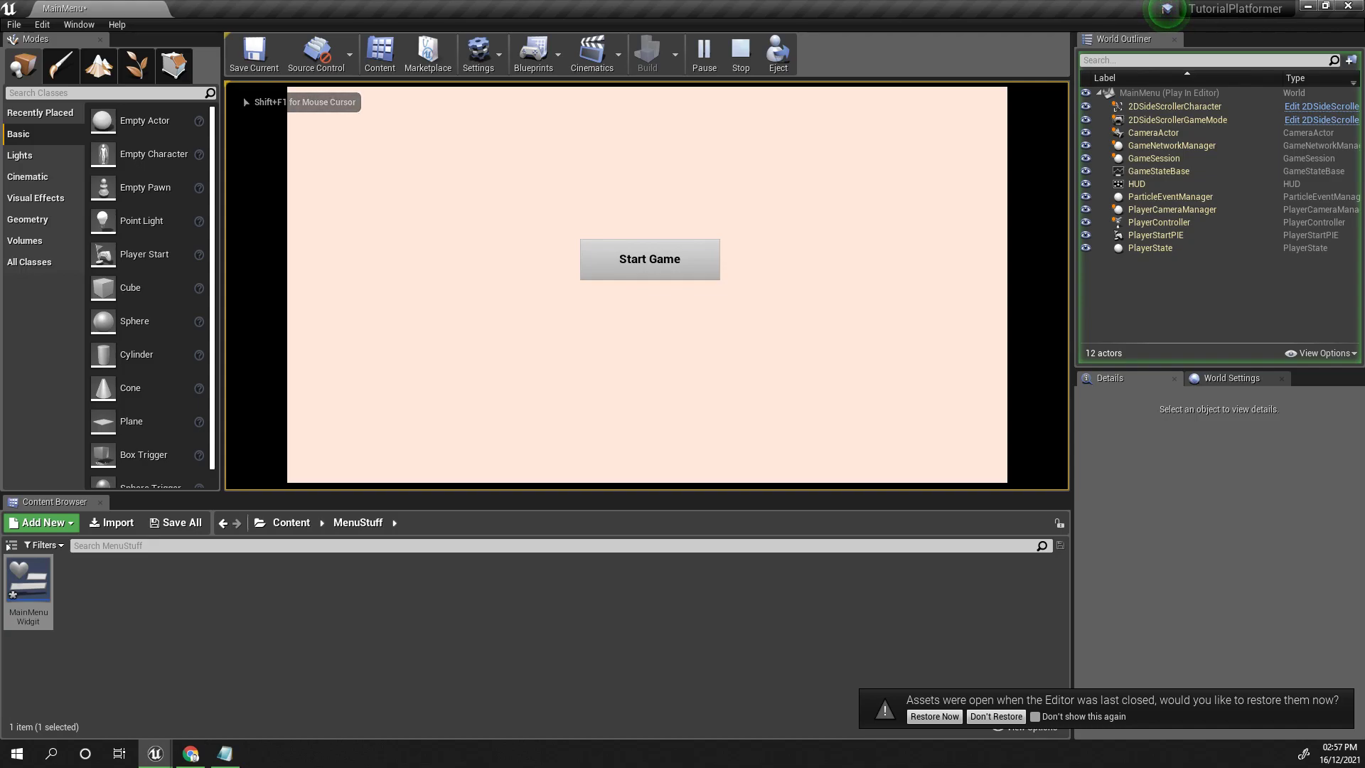
pyautogui.press('Escape')
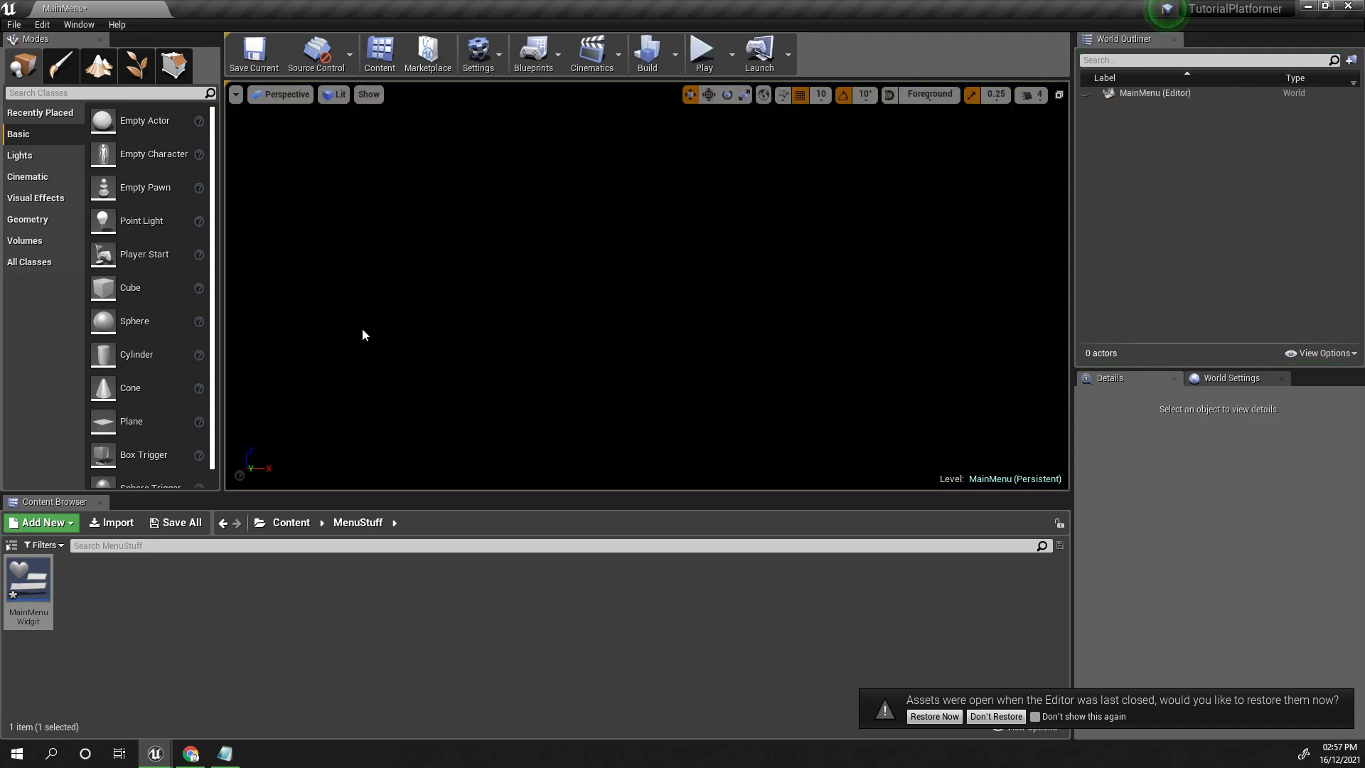
# Open the World Settings of the MainMenu level
pyautogui.click(204, 601)
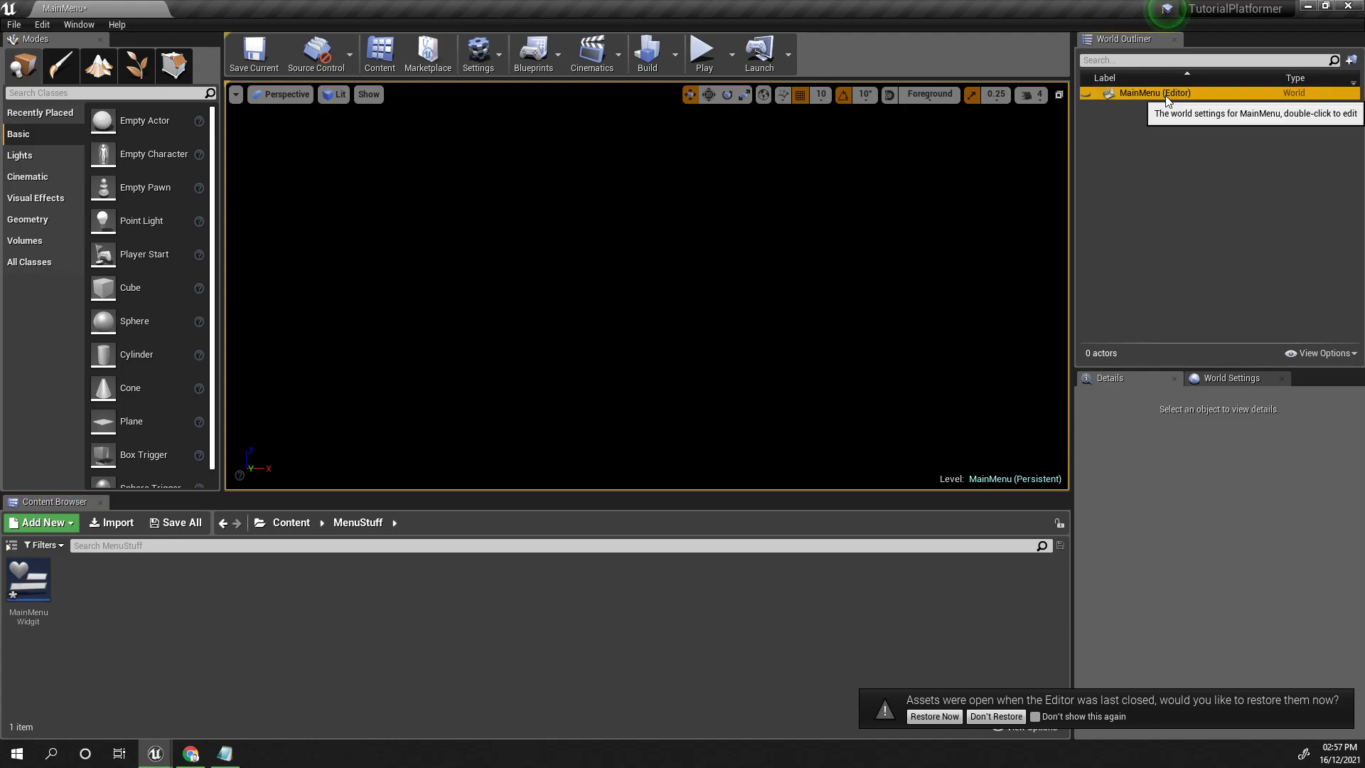
pyautogui.click(1218, 382)
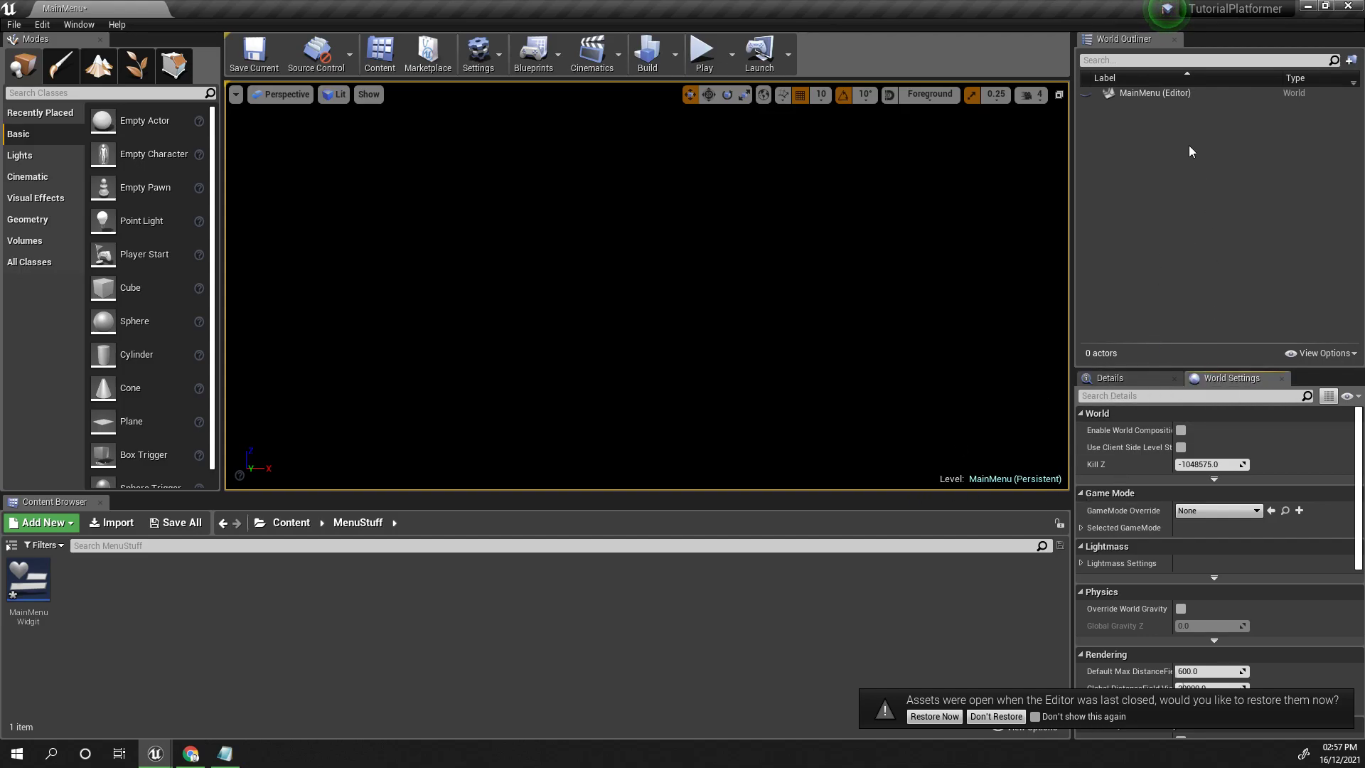
pyautogui.click(1175, 89)
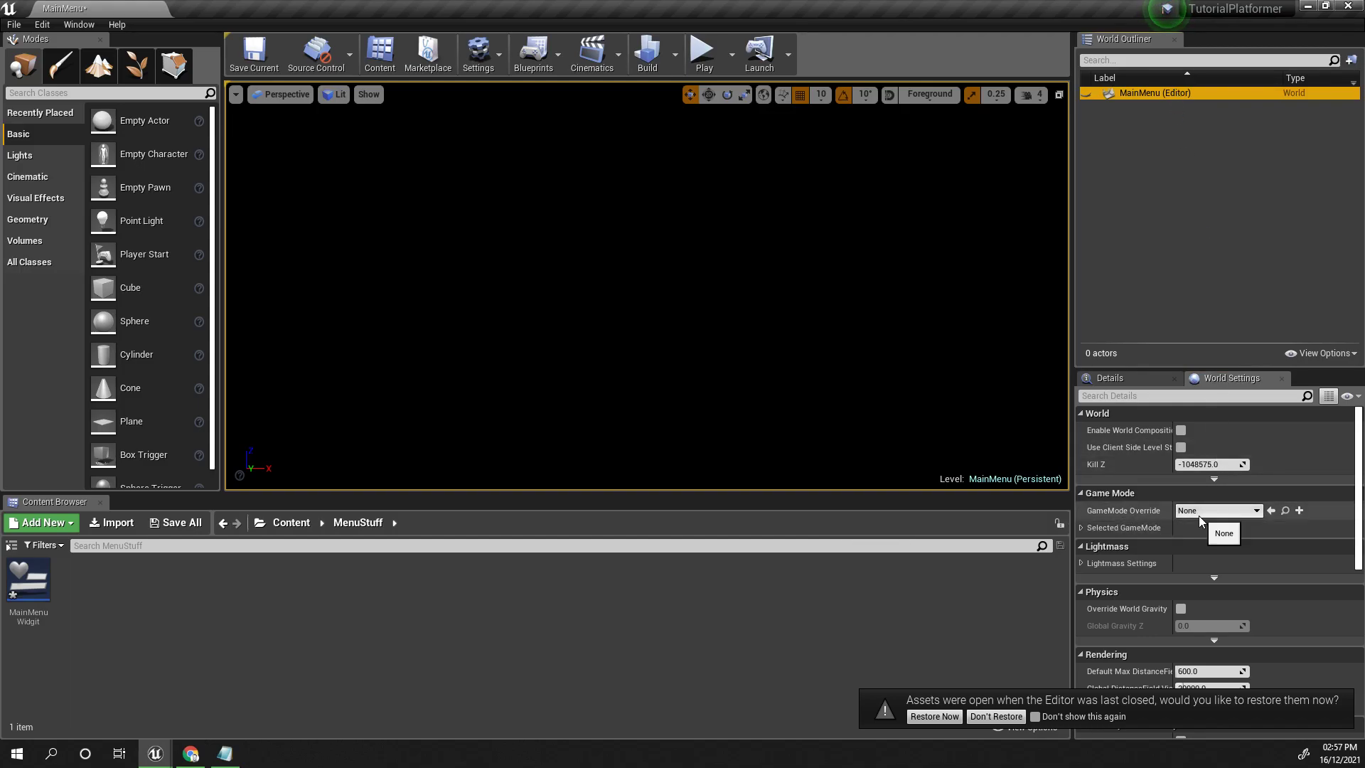
# Create a Blueprint Class based on Game Mode Base in the MenuStuff folder and name it MenuMode
pyautogui.rightClick(192, 627)
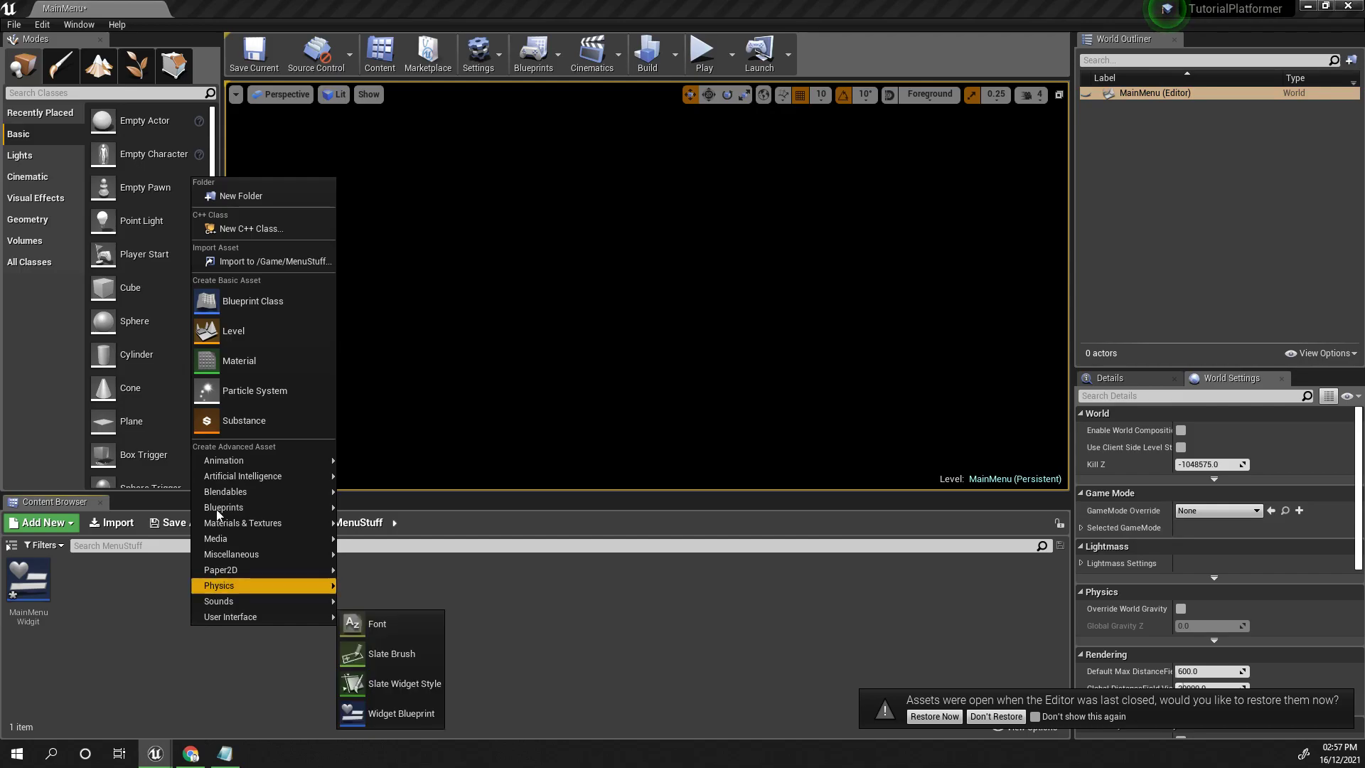
pyautogui.click(266, 305)
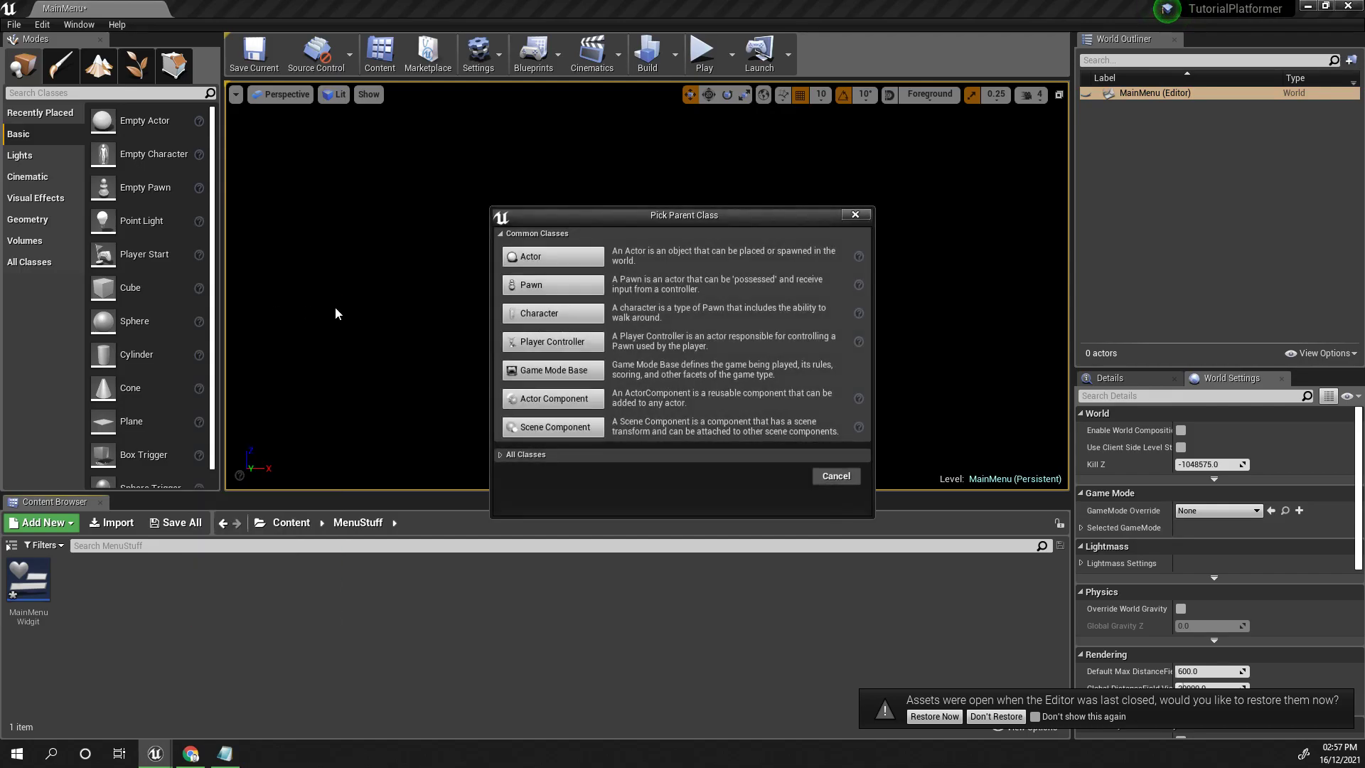
pyautogui.click(558, 372)
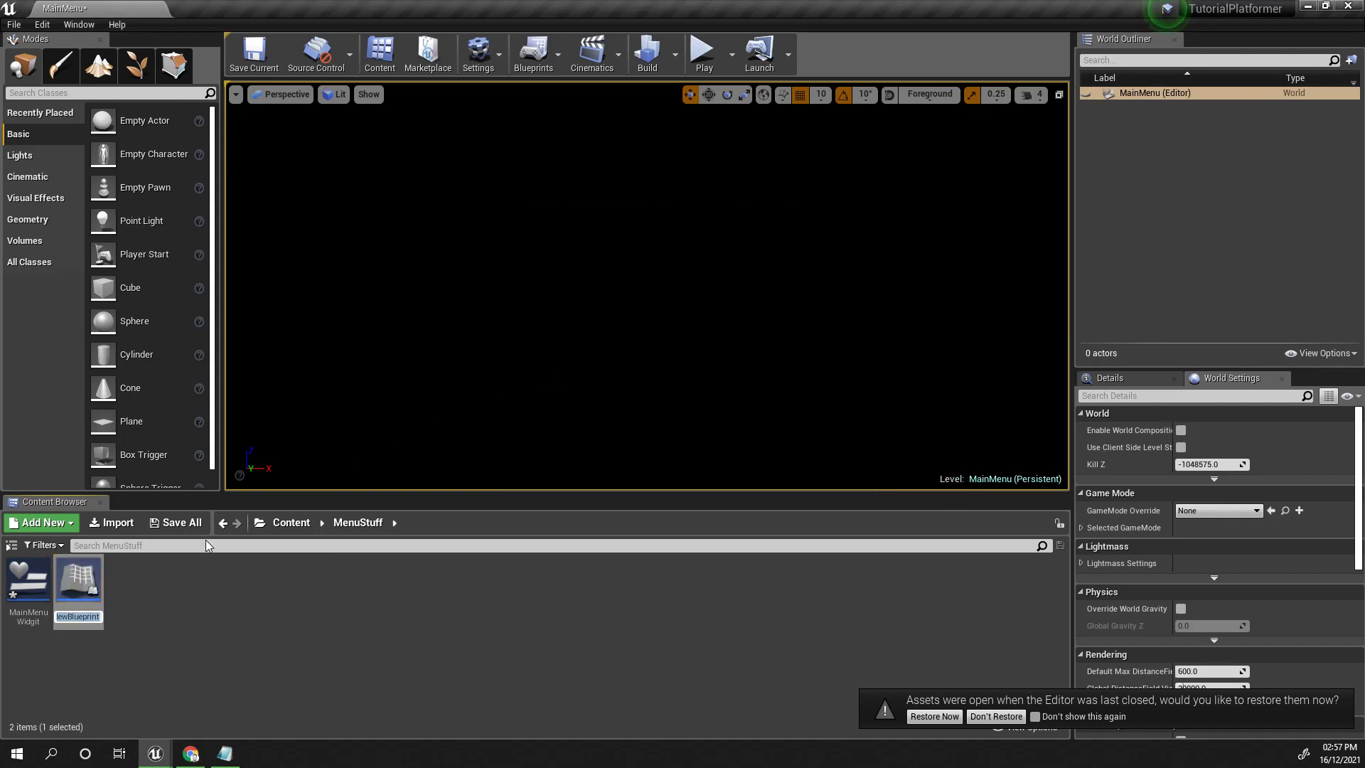
pyautogui.write('MenuMode')
pyautogui.press('Return')
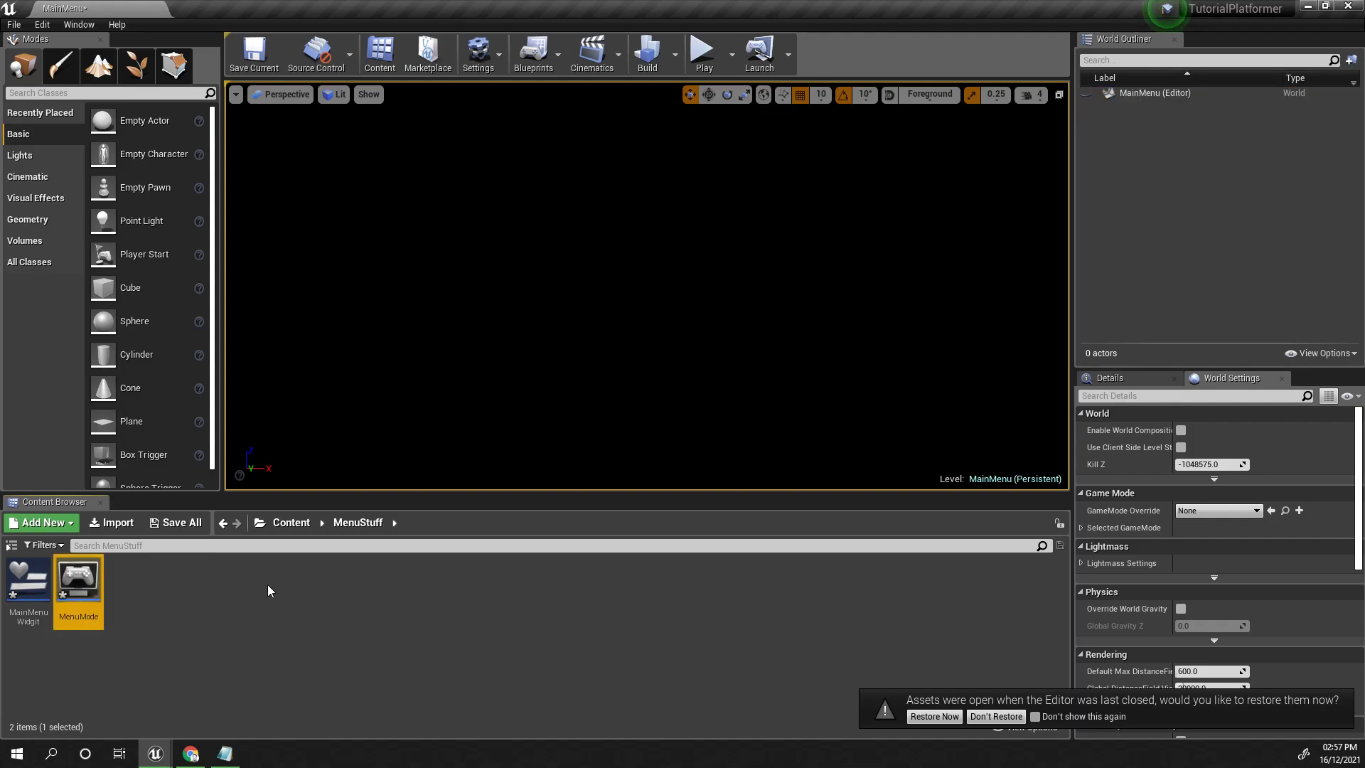
# Set the MainMenu level's GameMode Override to MenuMode
pyautogui.click(1218, 511)
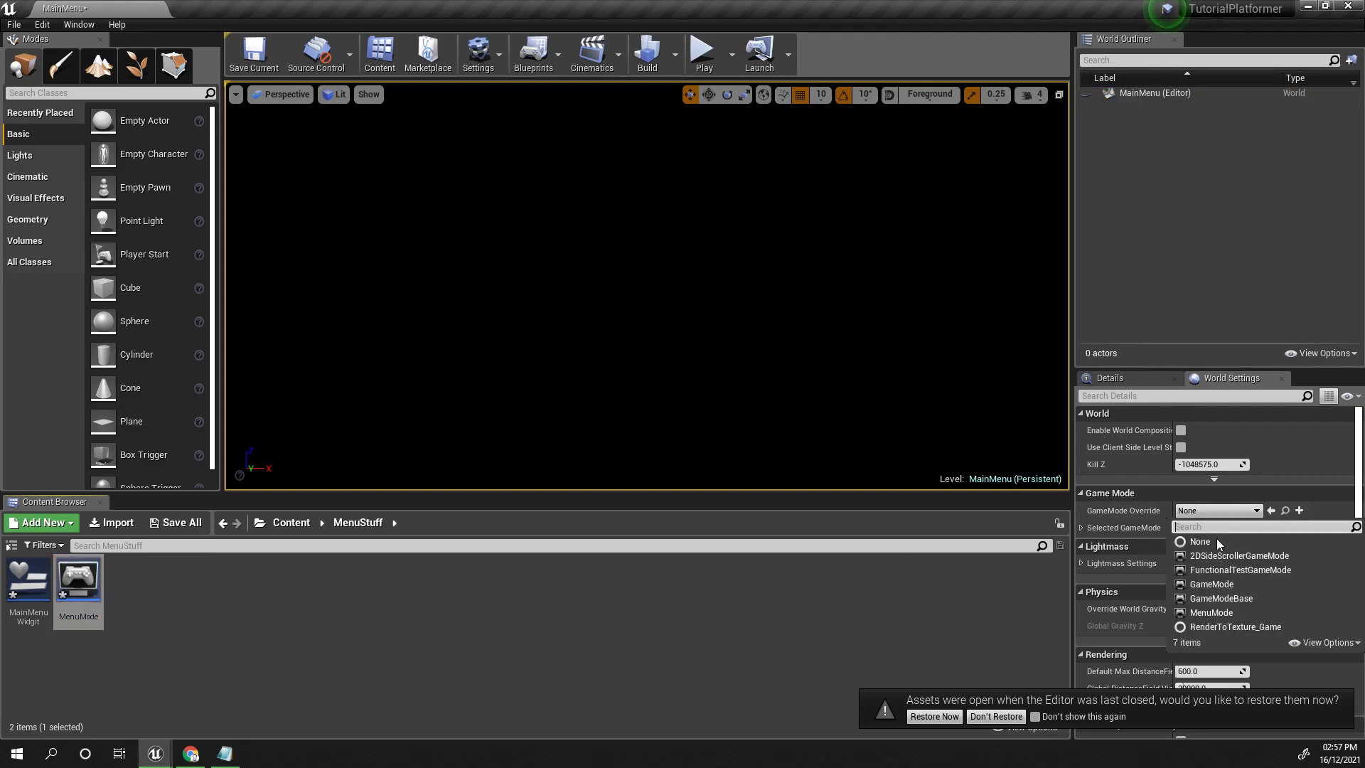
pyautogui.click(1231, 613)
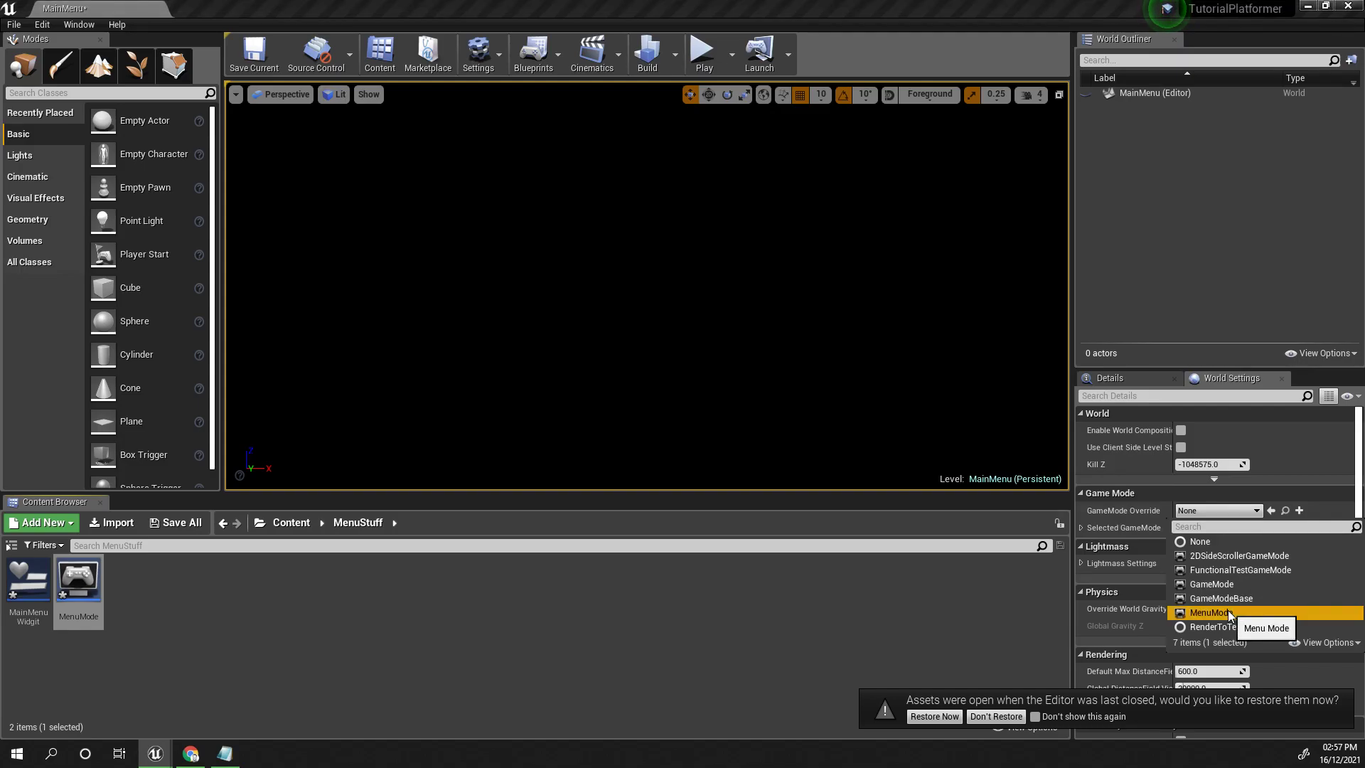
pyautogui.click(143, 589)
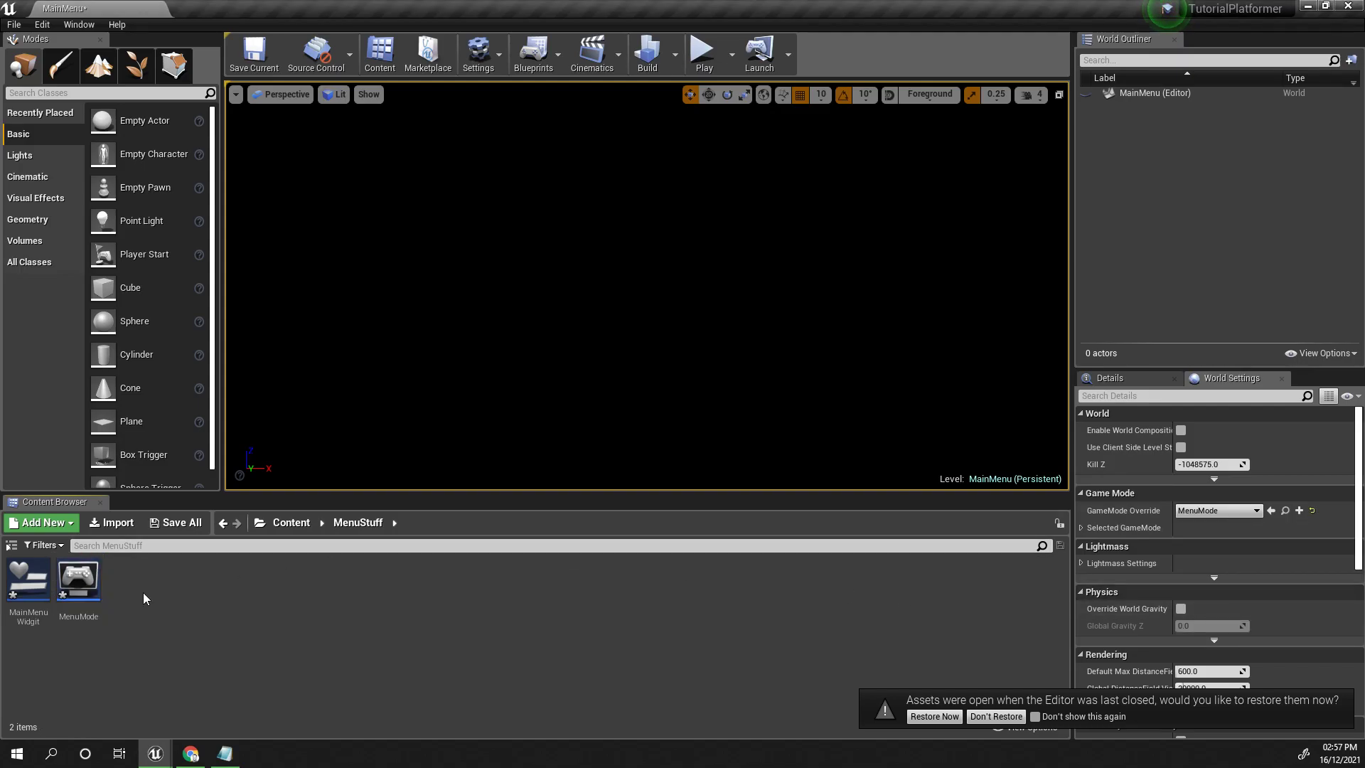
# Create a Blueprint Class based on Player Controller in the MenuStuff folder and name it MenuPlayerController
pyautogui.rightClick(143, 592)
pyautogui.click(224, 271)
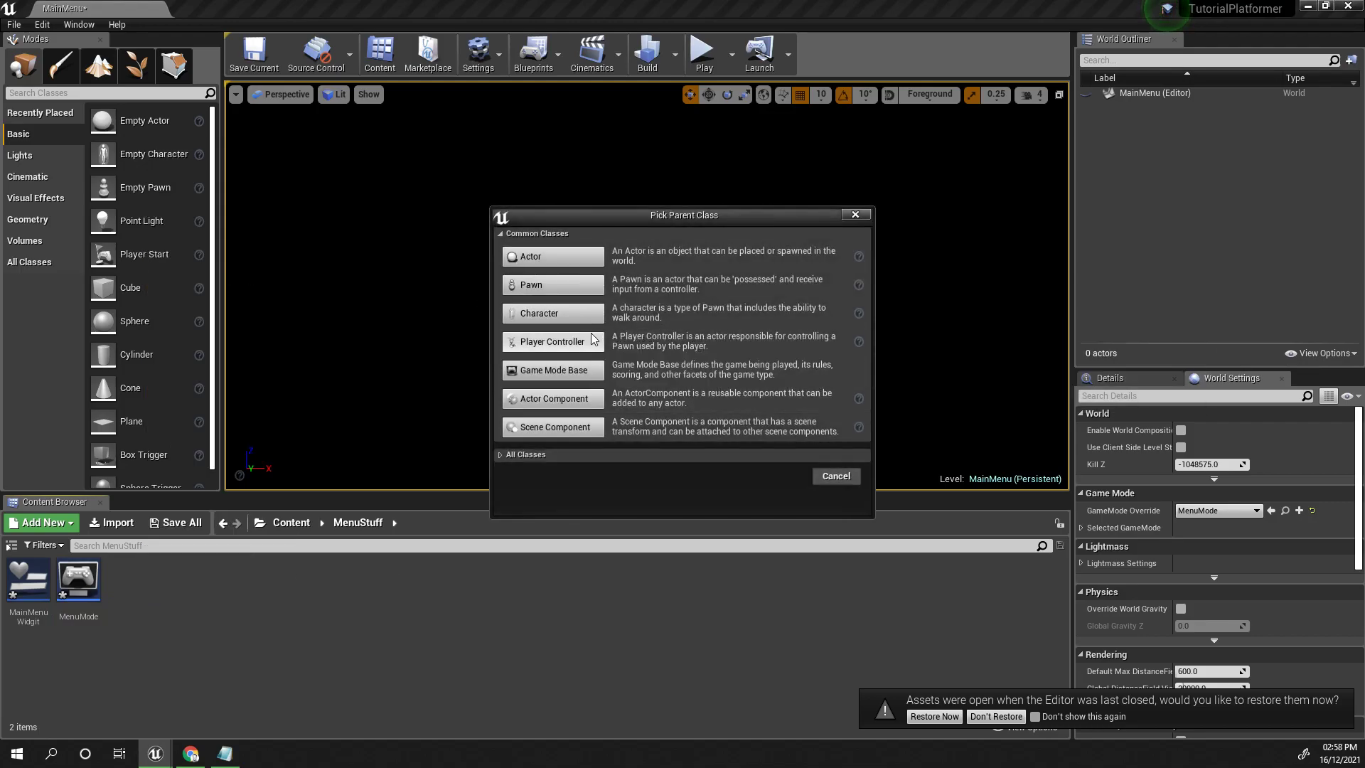
pyautogui.click(553, 342)
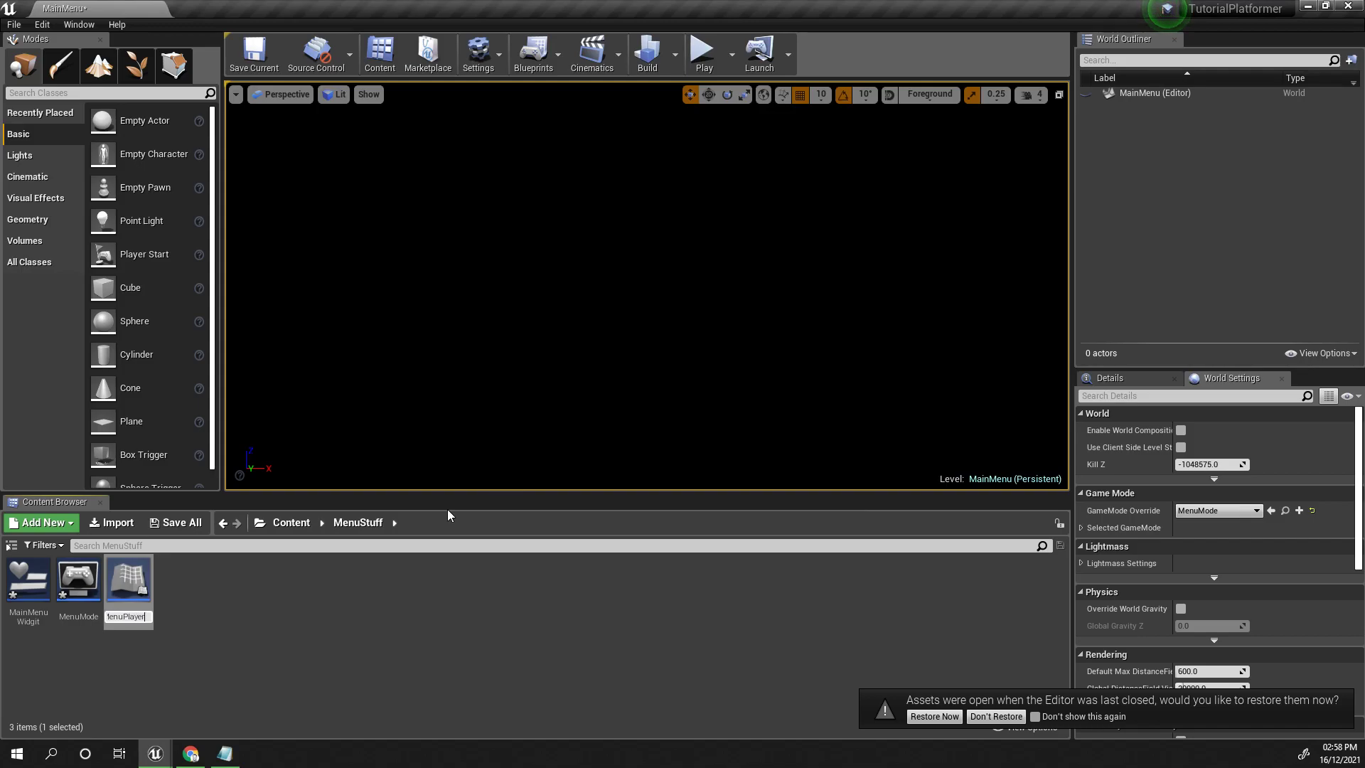
pyautogui.write('MenuPlayerController')
pyautogui.press('Return')
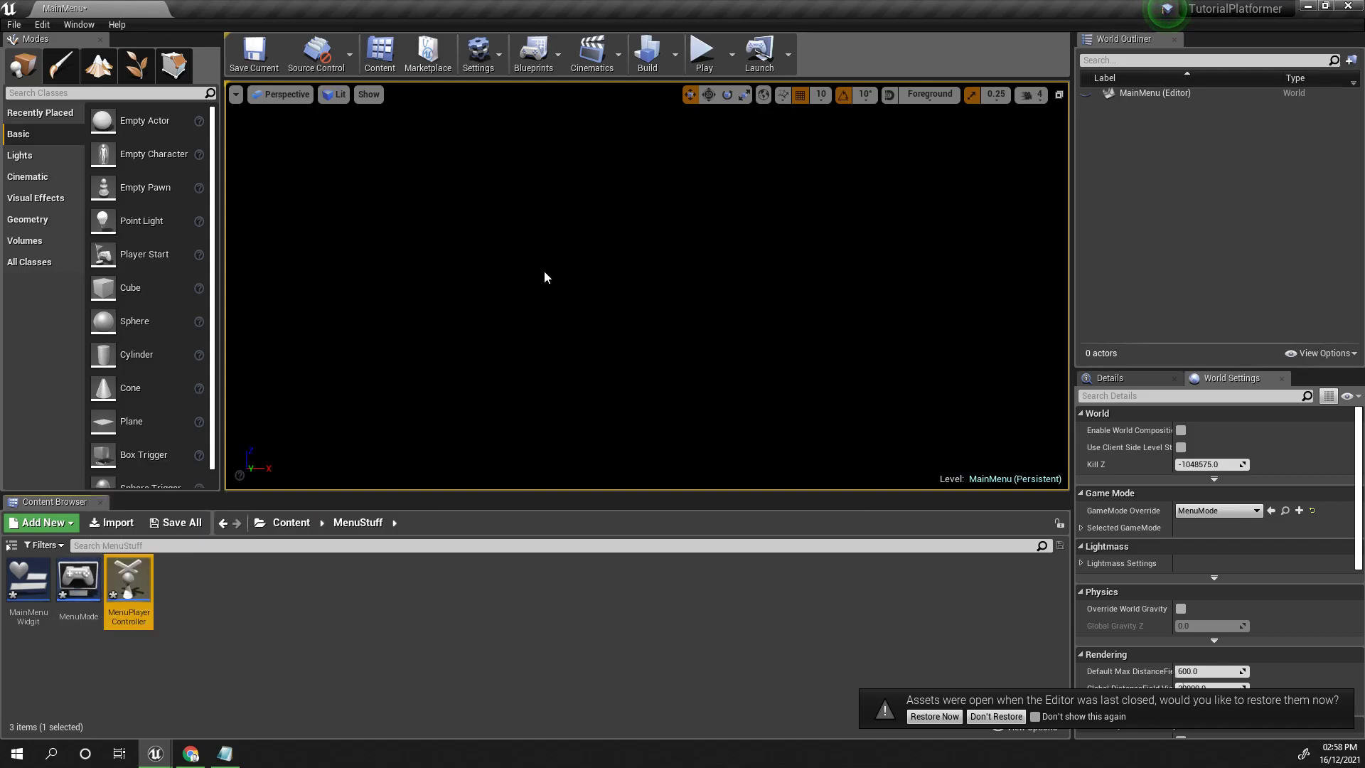
# Set the Player Controller Class of the MenuMode blueprint to MenuPlayerController
pyautogui.click(78, 579)
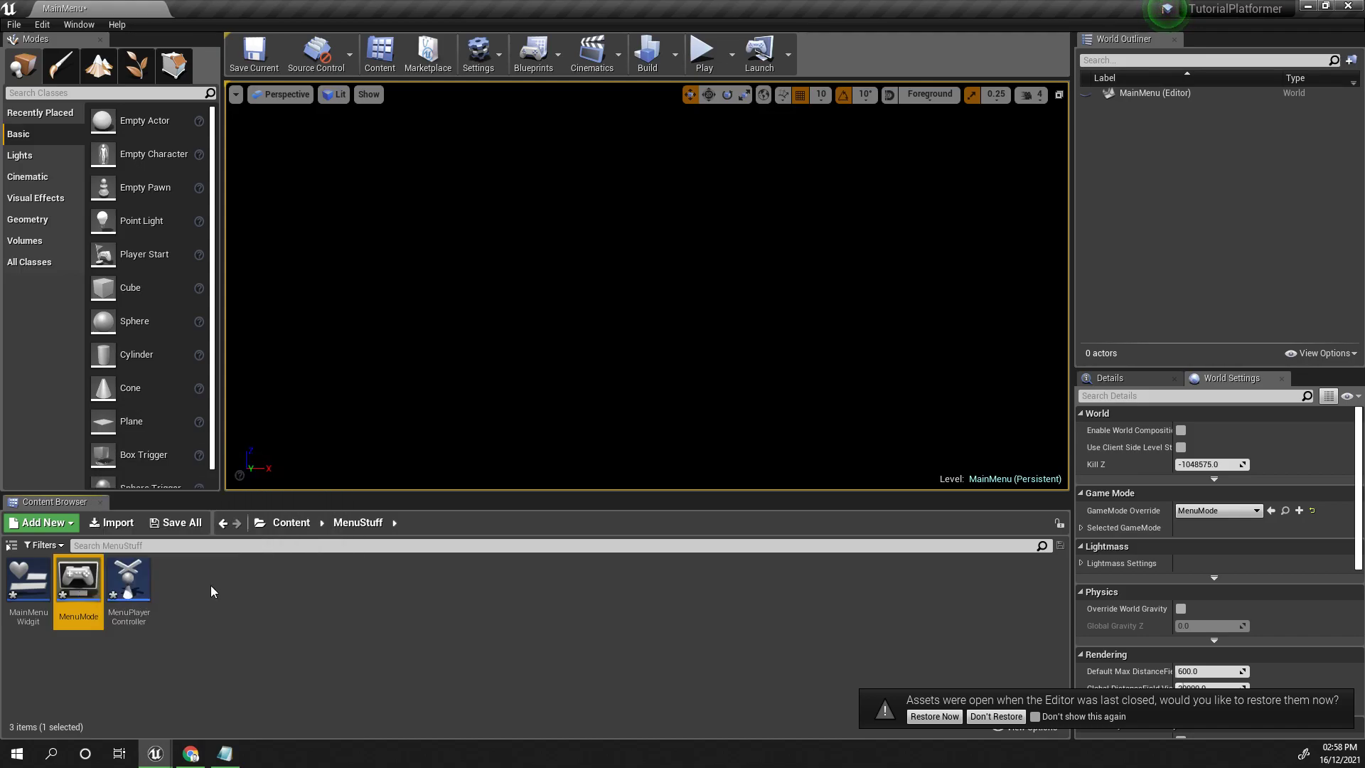
pyautogui.doubleClick(80, 591)
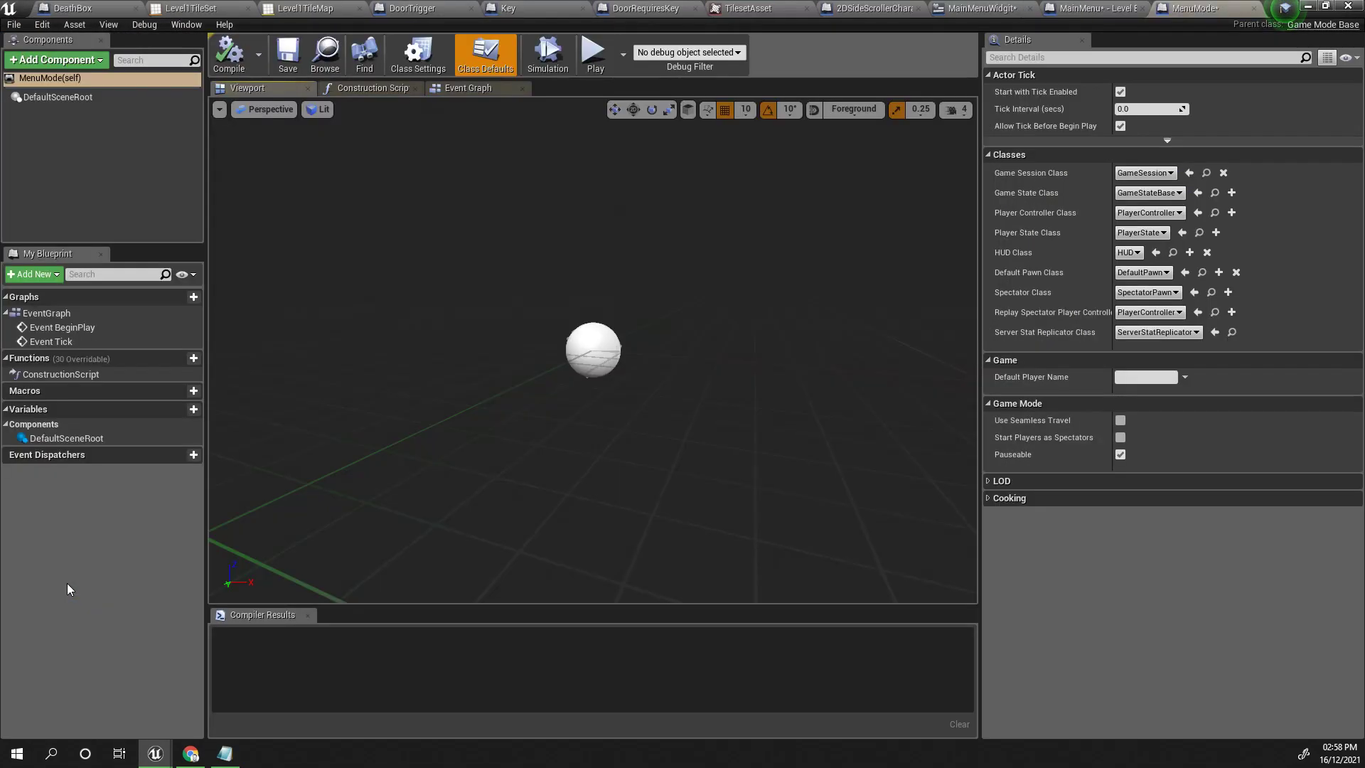
pyautogui.click(1149, 212)
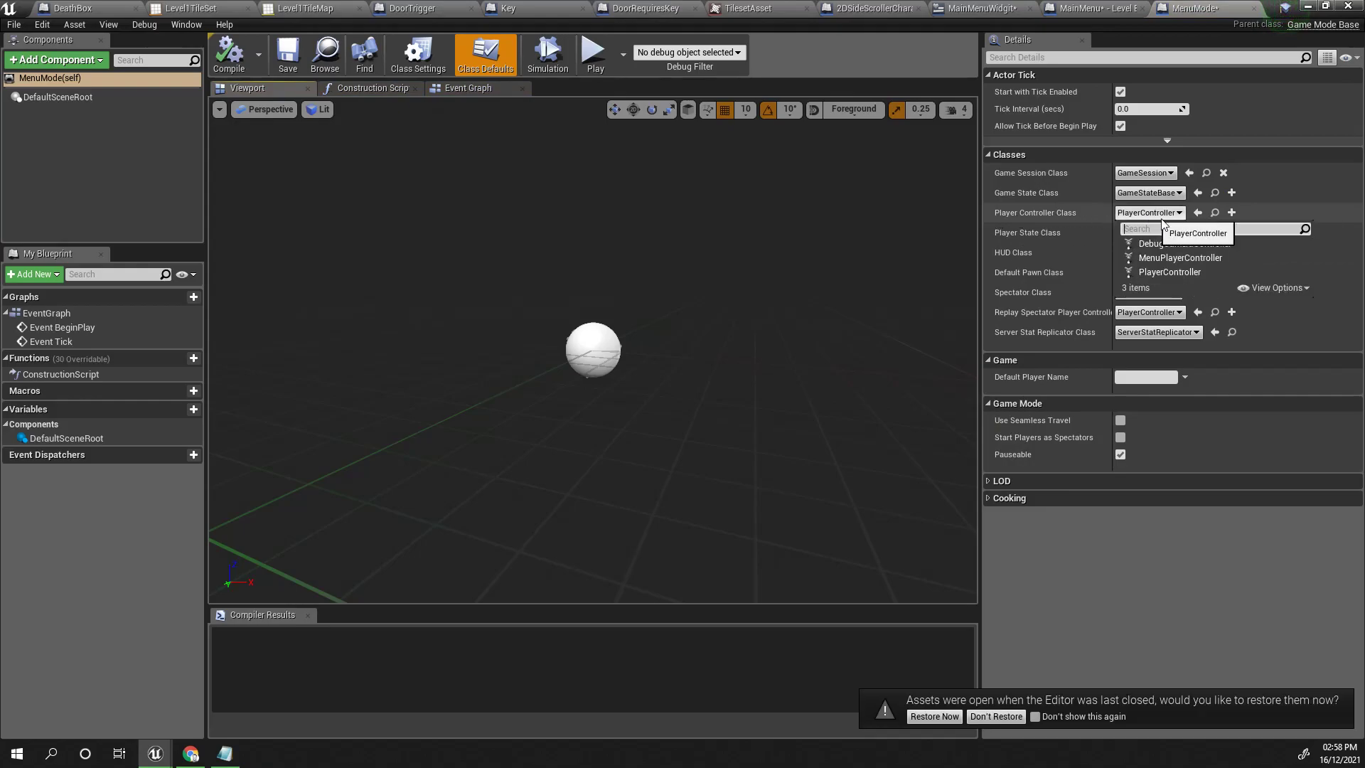
pyautogui.click(1157, 259)
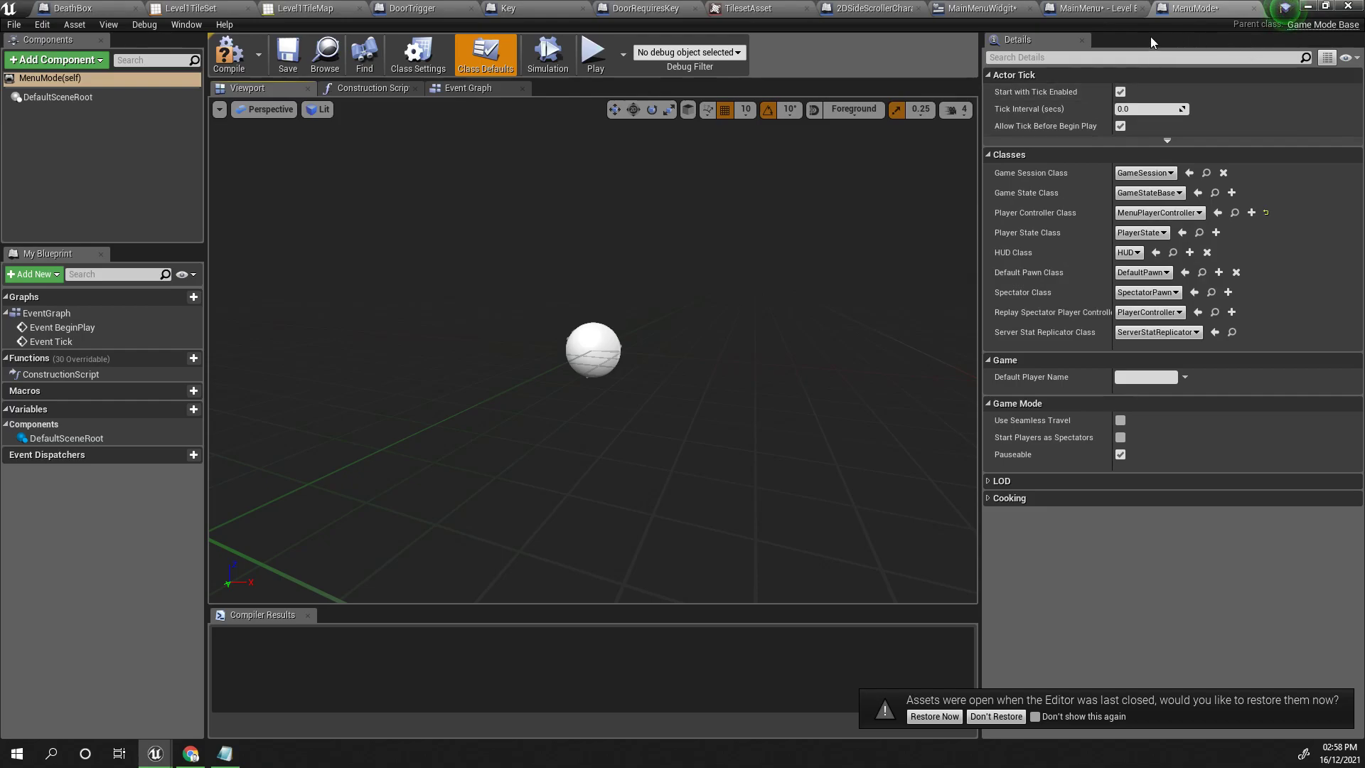
pyautogui.click(1307, 7)
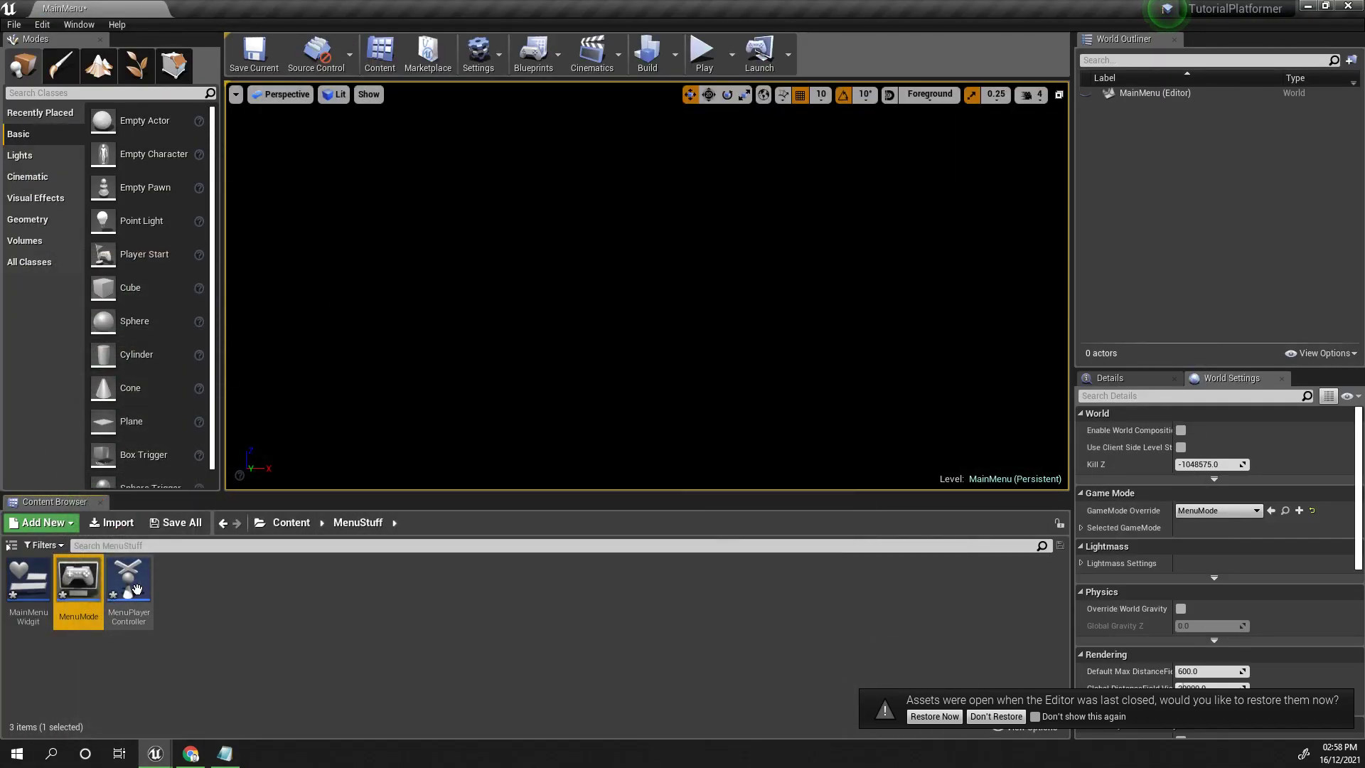
# Enable Show Mouse Cursor in the MenuPlayerController blueprint and play-test the main menu
pyautogui.doubleClick(138, 591)
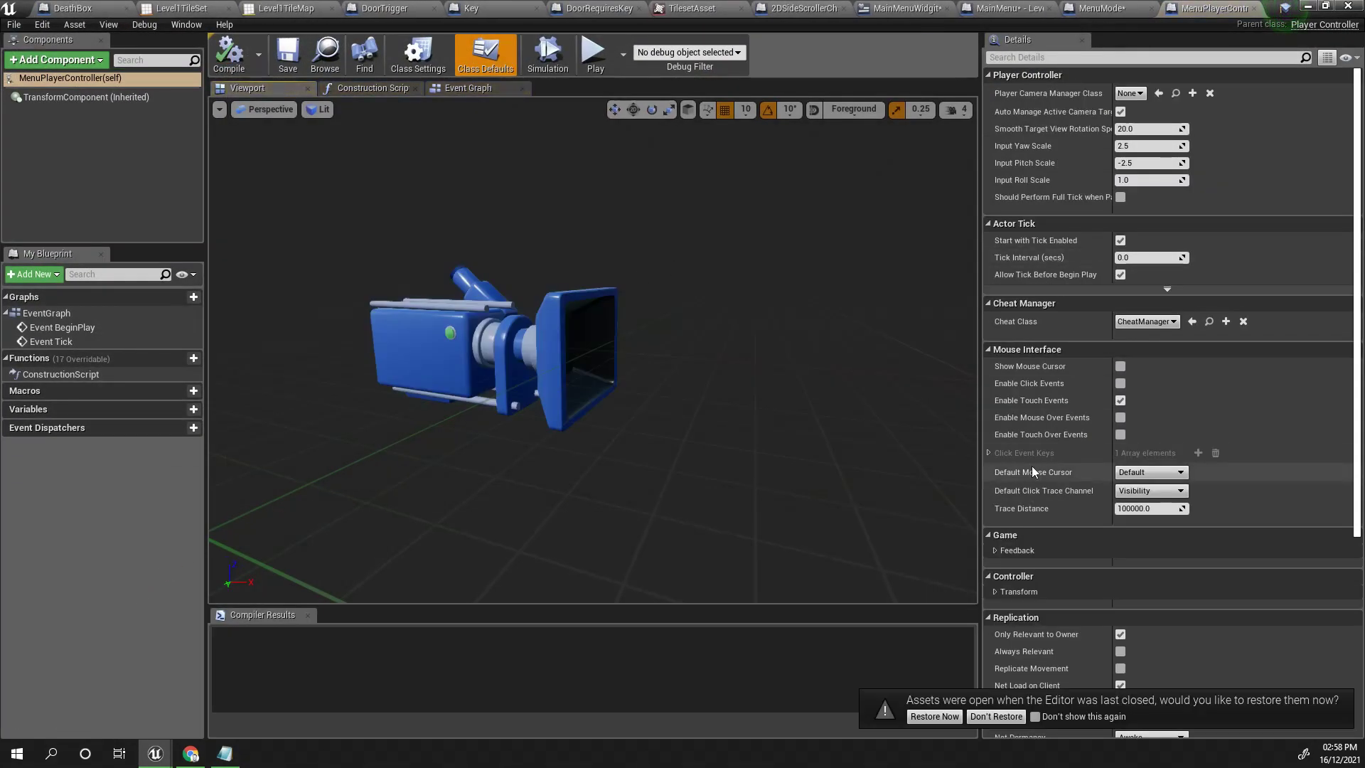
pyautogui.scroll(-8, 1064, 385)
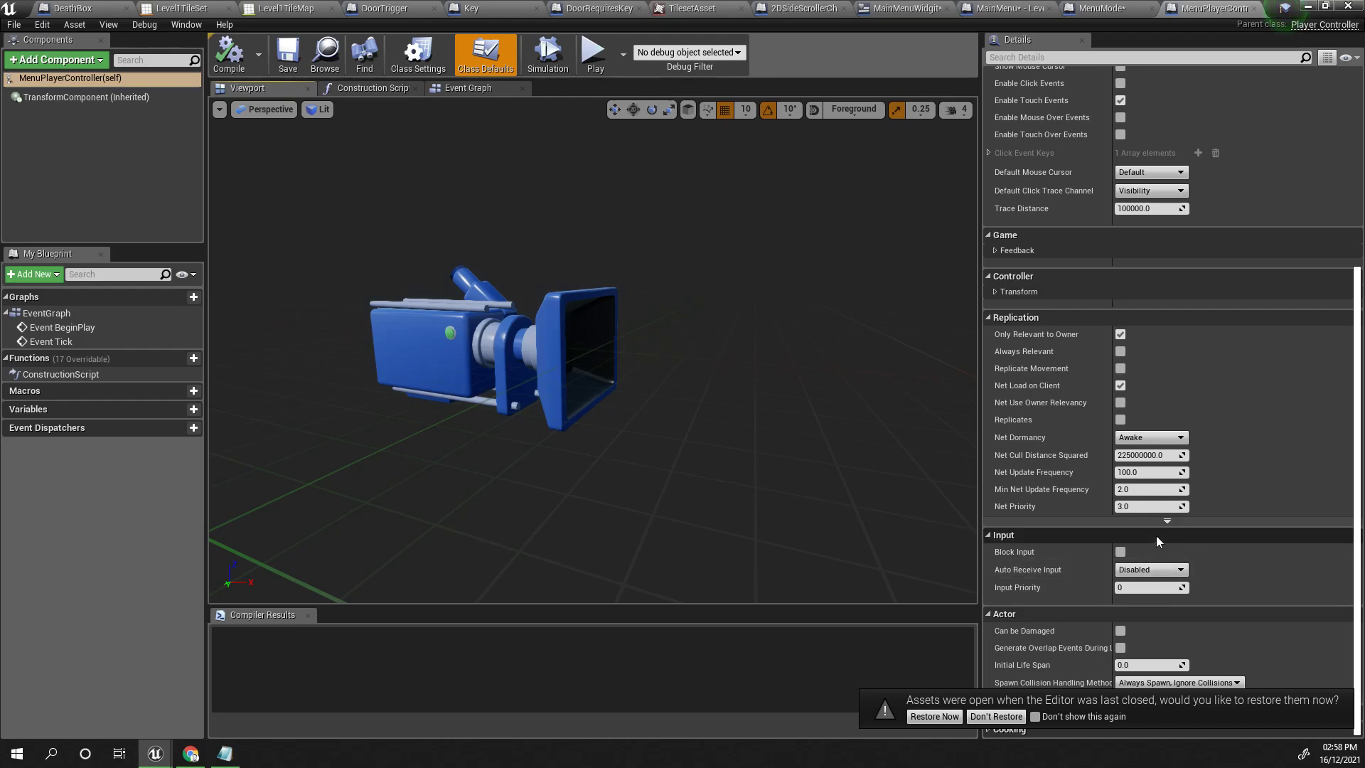
pyautogui.scroll(8, 1157, 537)
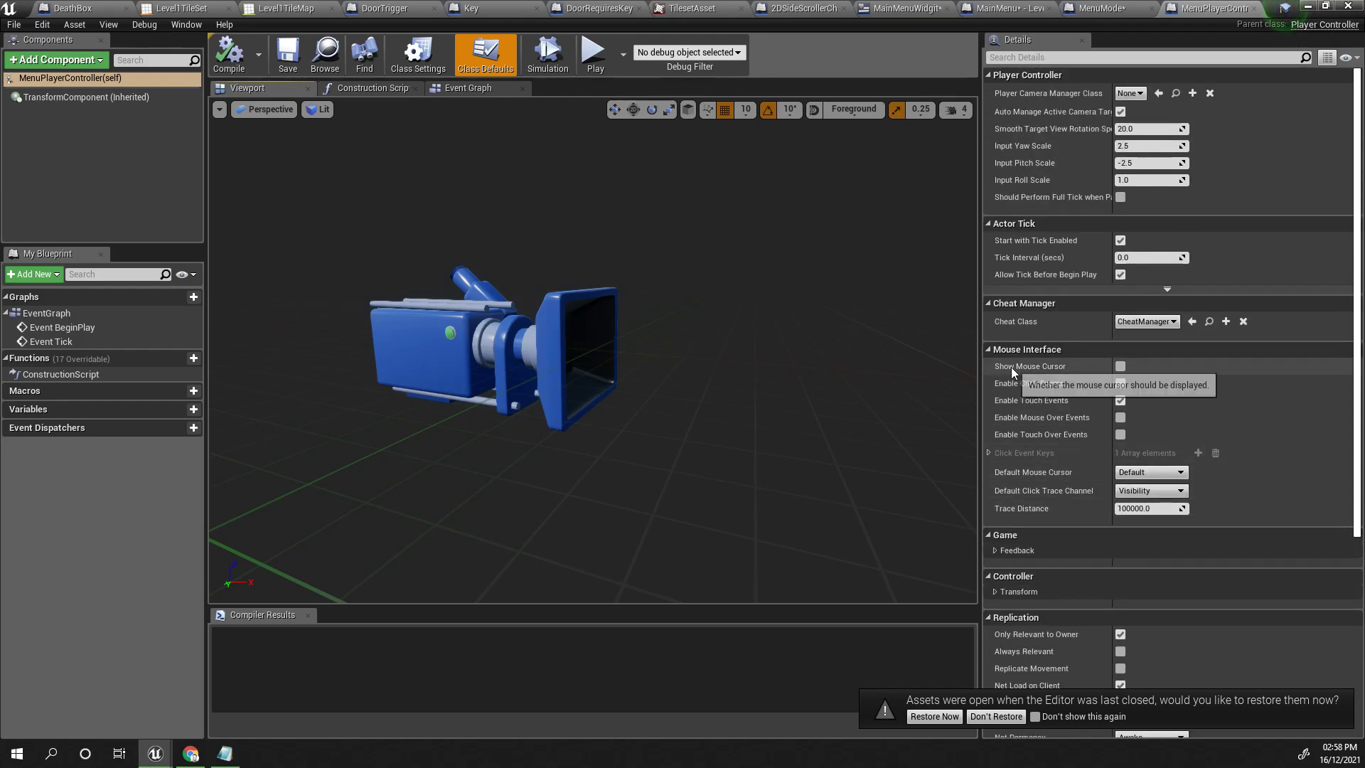
pyautogui.click(1120, 367)
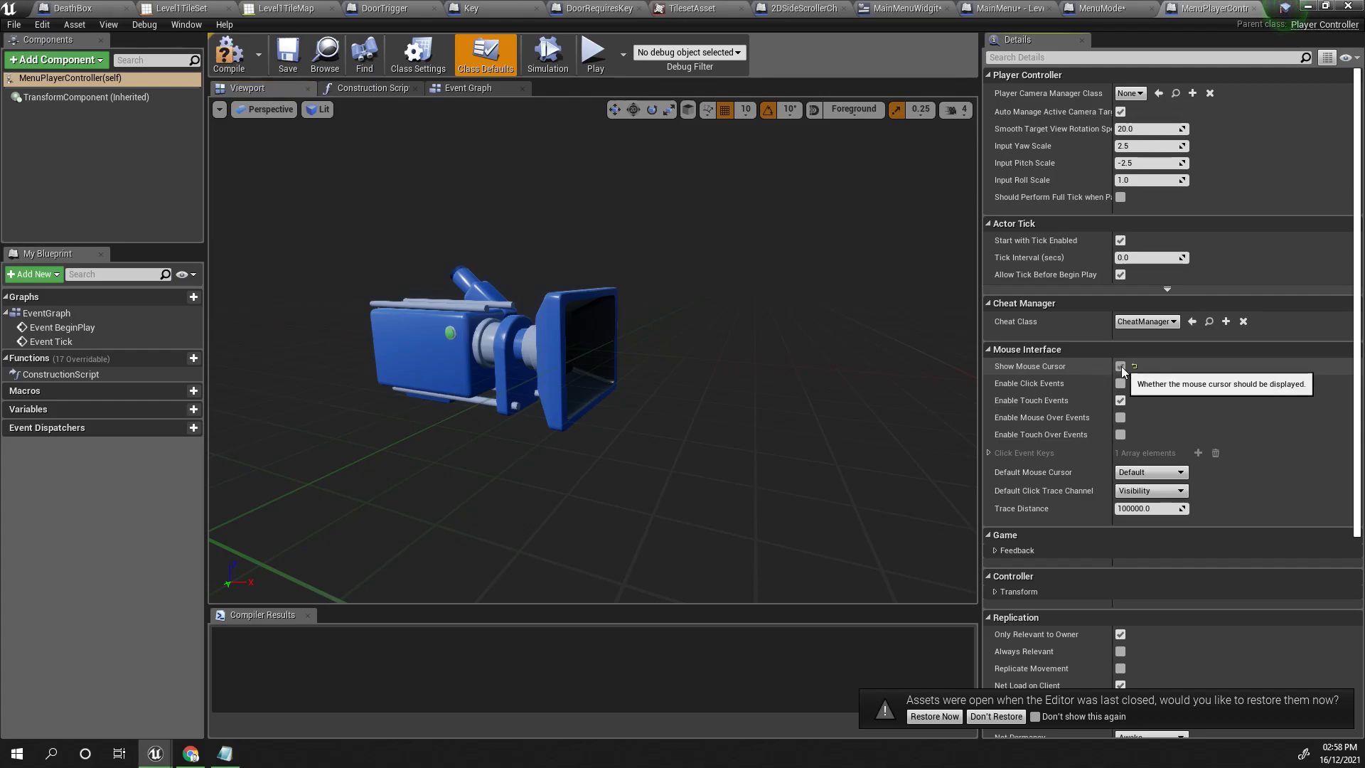
pyautogui.click(1307, 7)
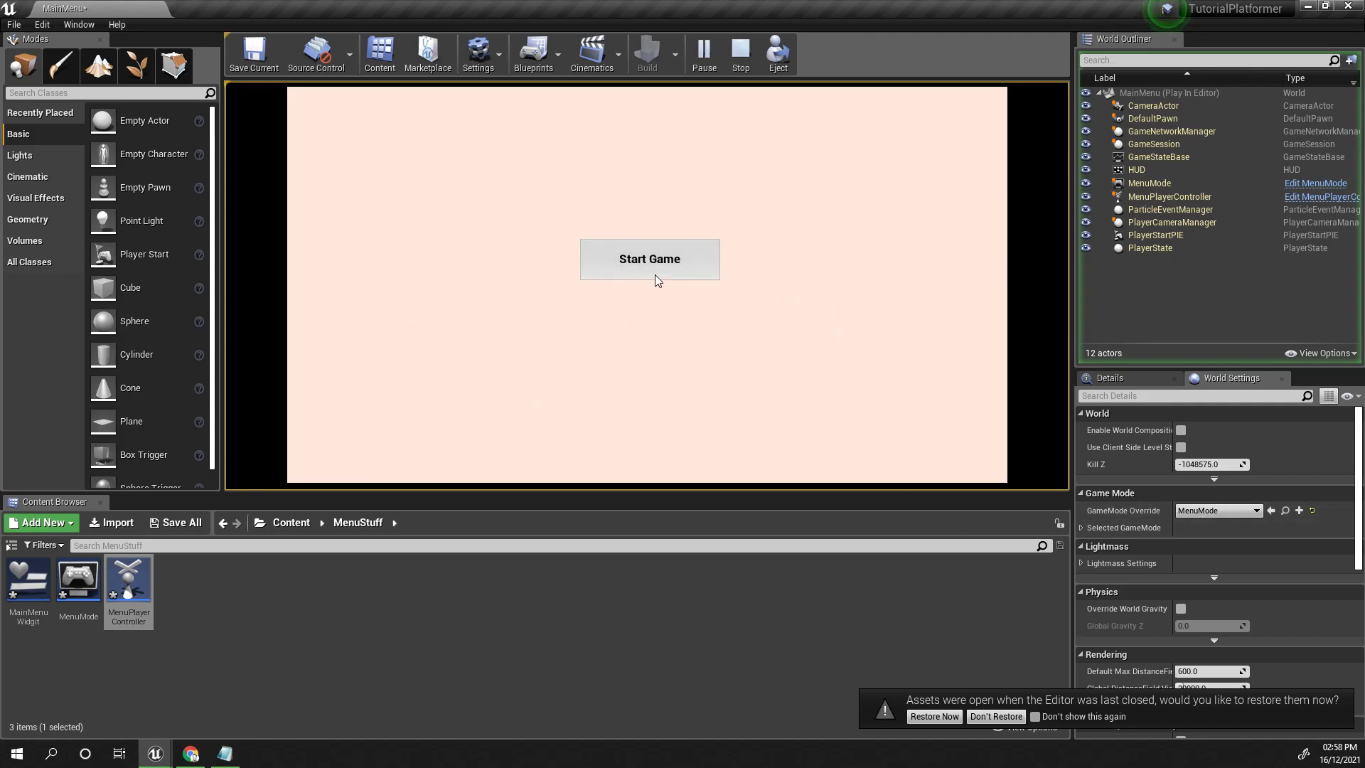
pyautogui.press('Escape')
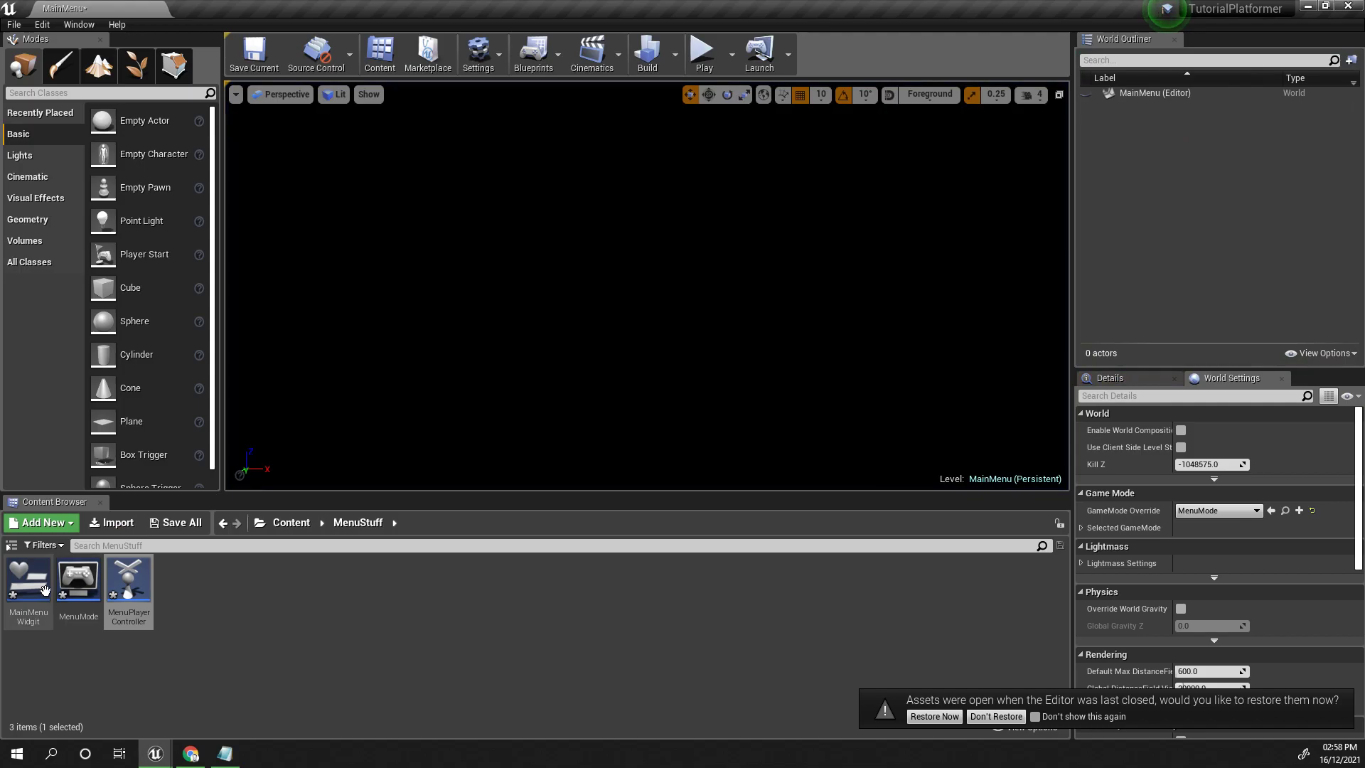
# Add an On Clicked event for StartGameButton in the MainMenuWidgit blueprint
pyautogui.click(62, 591)
pyautogui.doubleClick(28, 582)
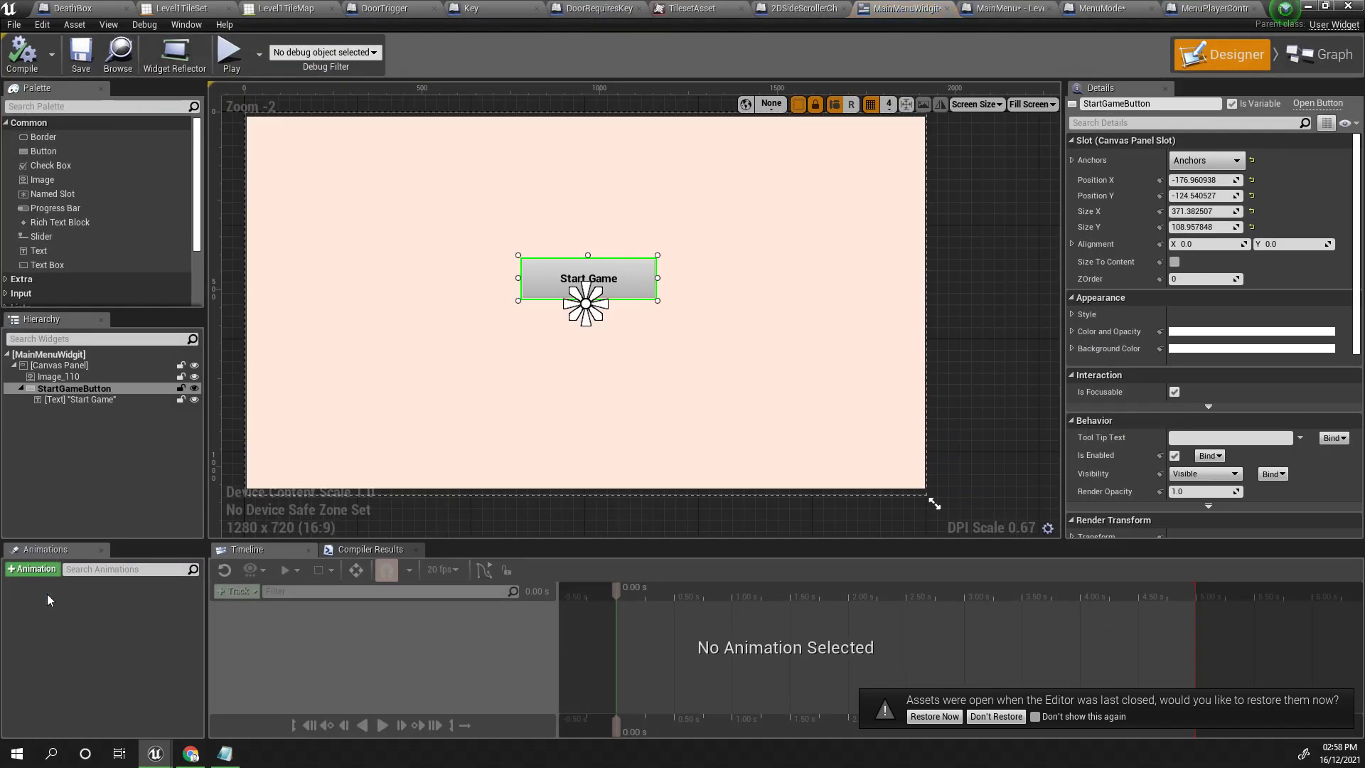
pyautogui.scroll(-5, 1107, 396)
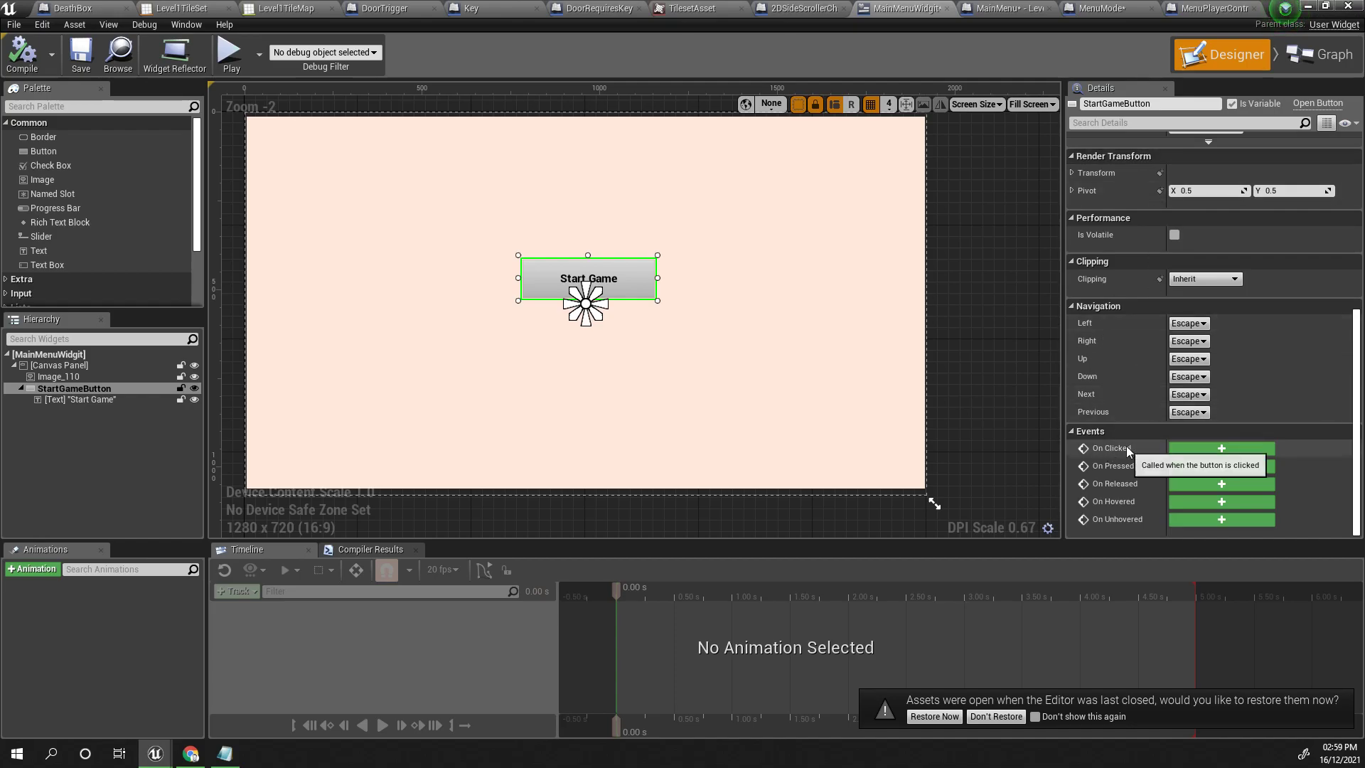
pyautogui.click(1205, 449)
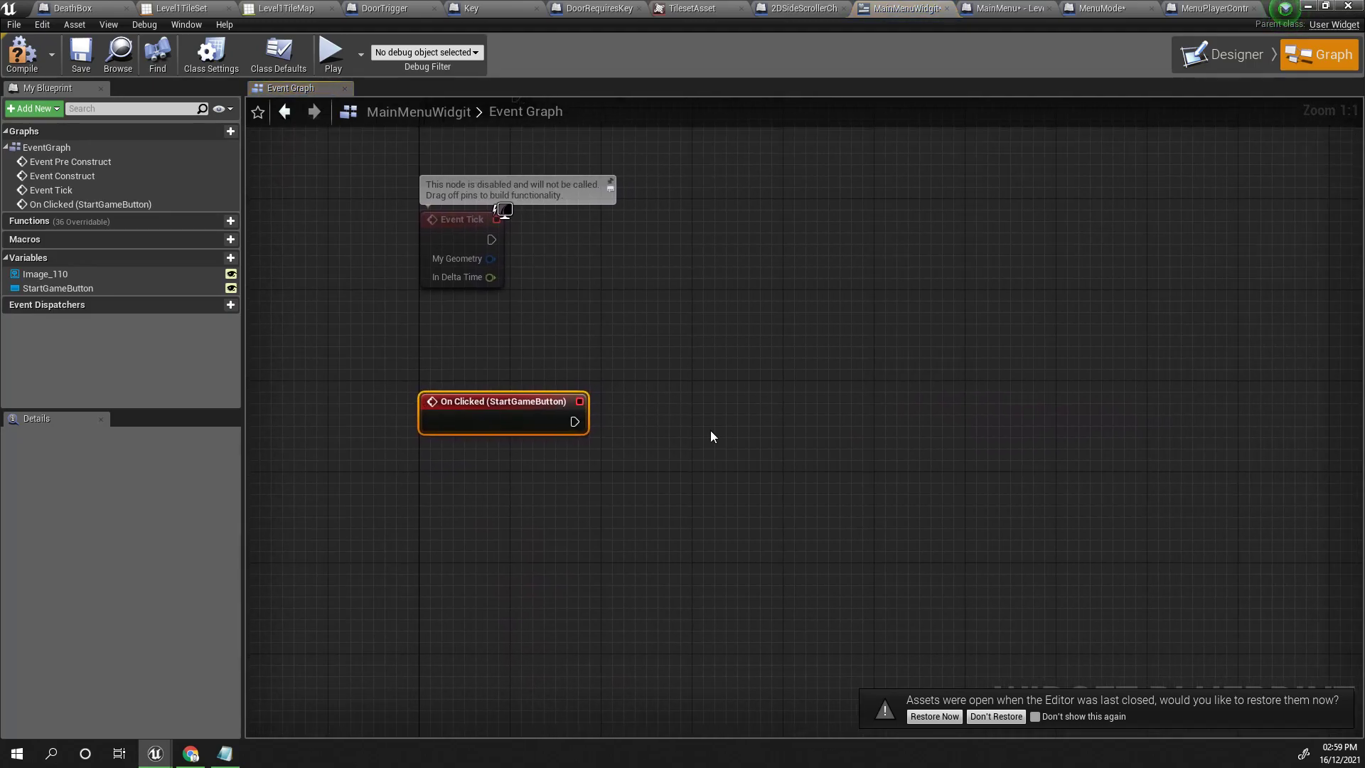
# Add an Open Level node connected to the On Clicked event of StartGameButton
pyautogui.moveTo(600, 425); pyautogui.dragTo(694, 411)
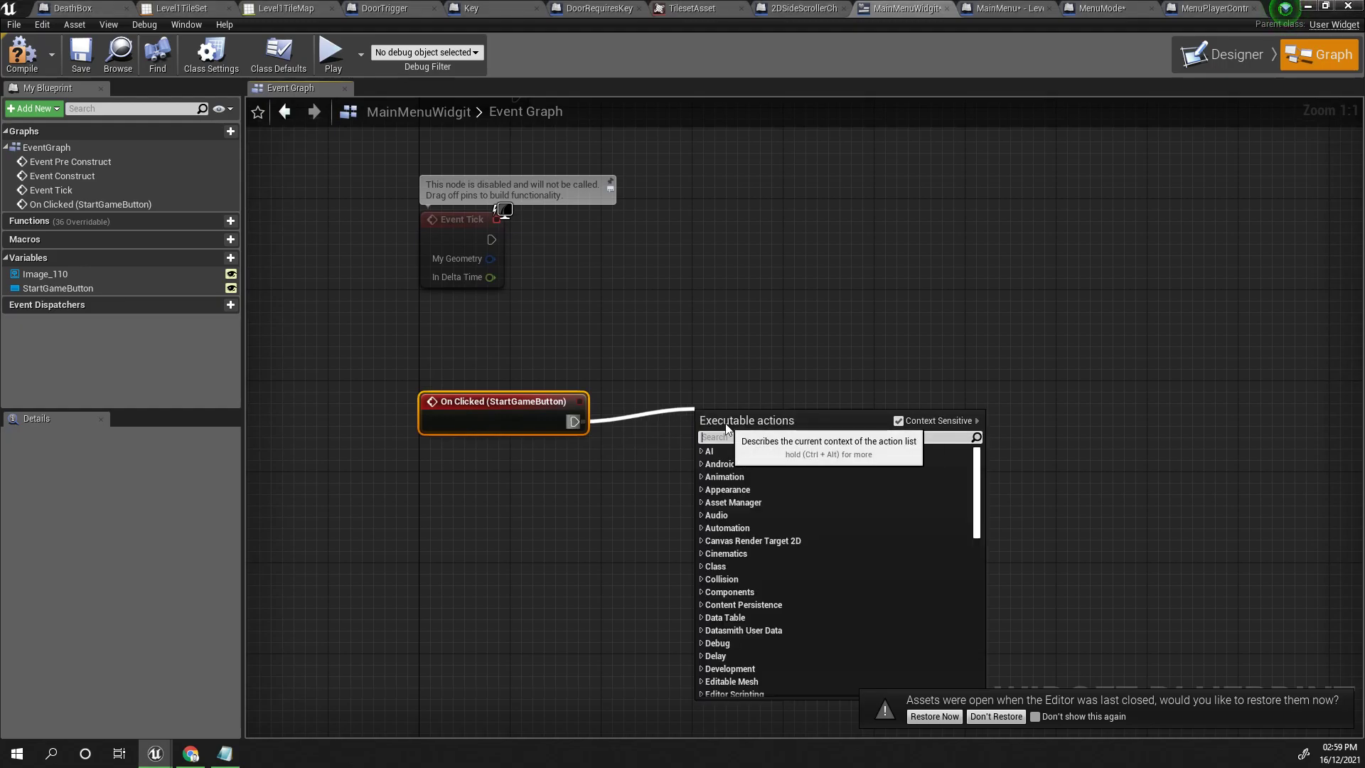
pyautogui.write('op')
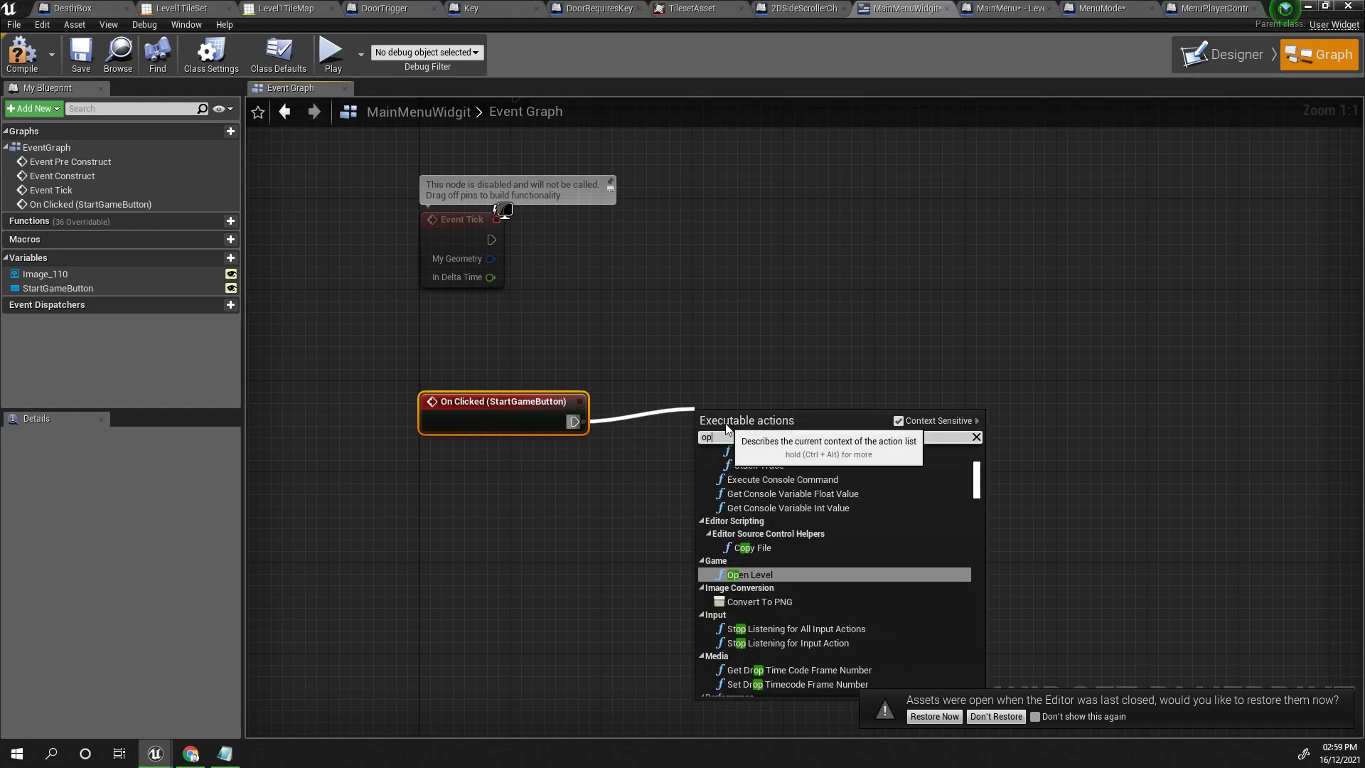
pyautogui.click(733, 576)
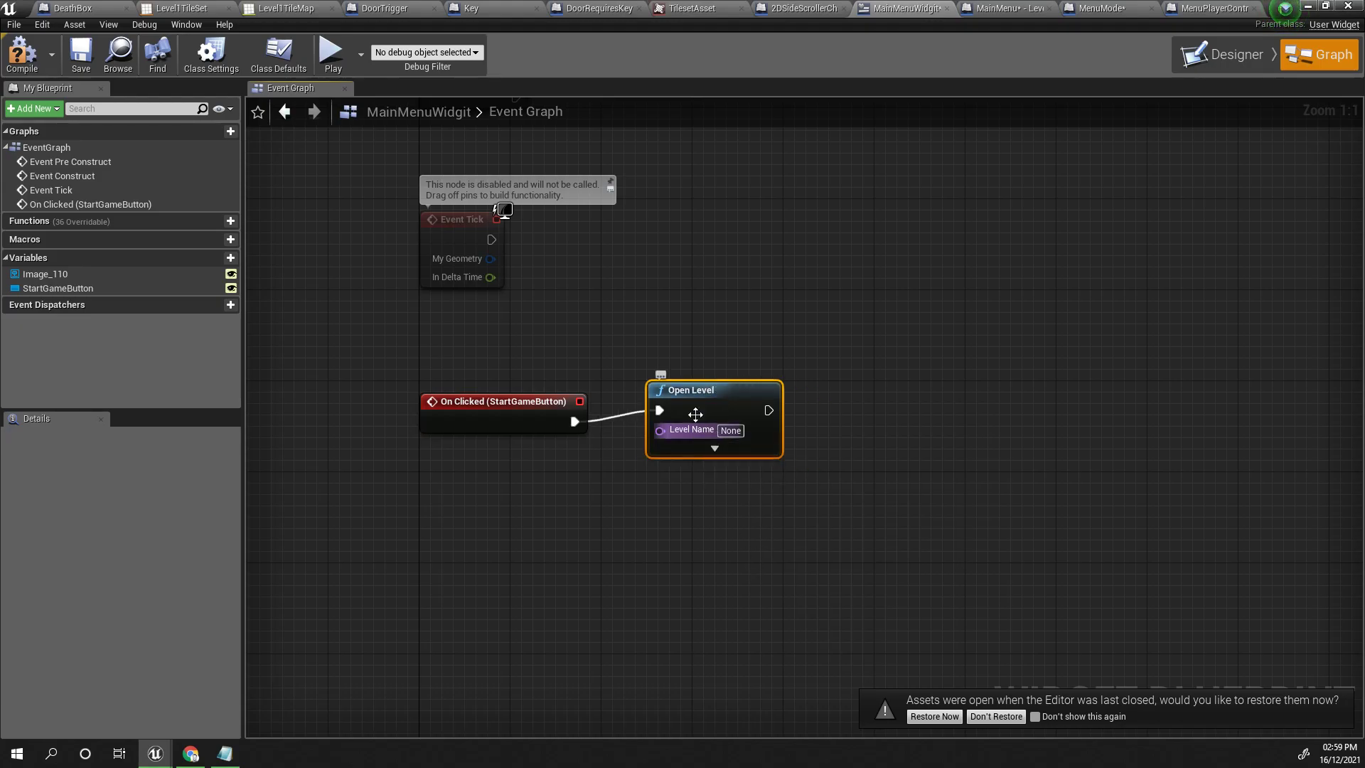
pyautogui.moveTo(700, 392); pyautogui.dragTo(700, 404)
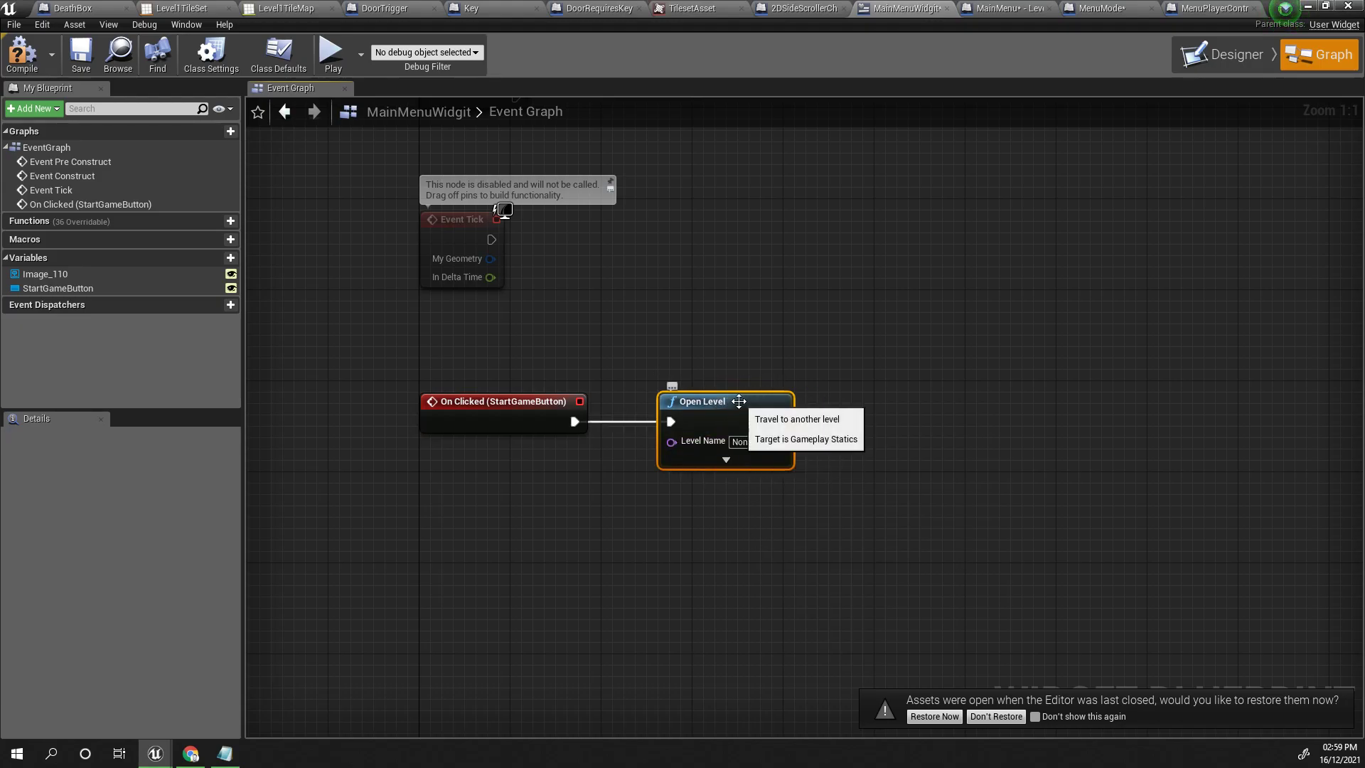
pyautogui.press('Delete')
pyautogui.moveTo(658, 414); pyautogui.dragTo(679, 412)
pyautogui.write('open')
pyautogui.press('Return')
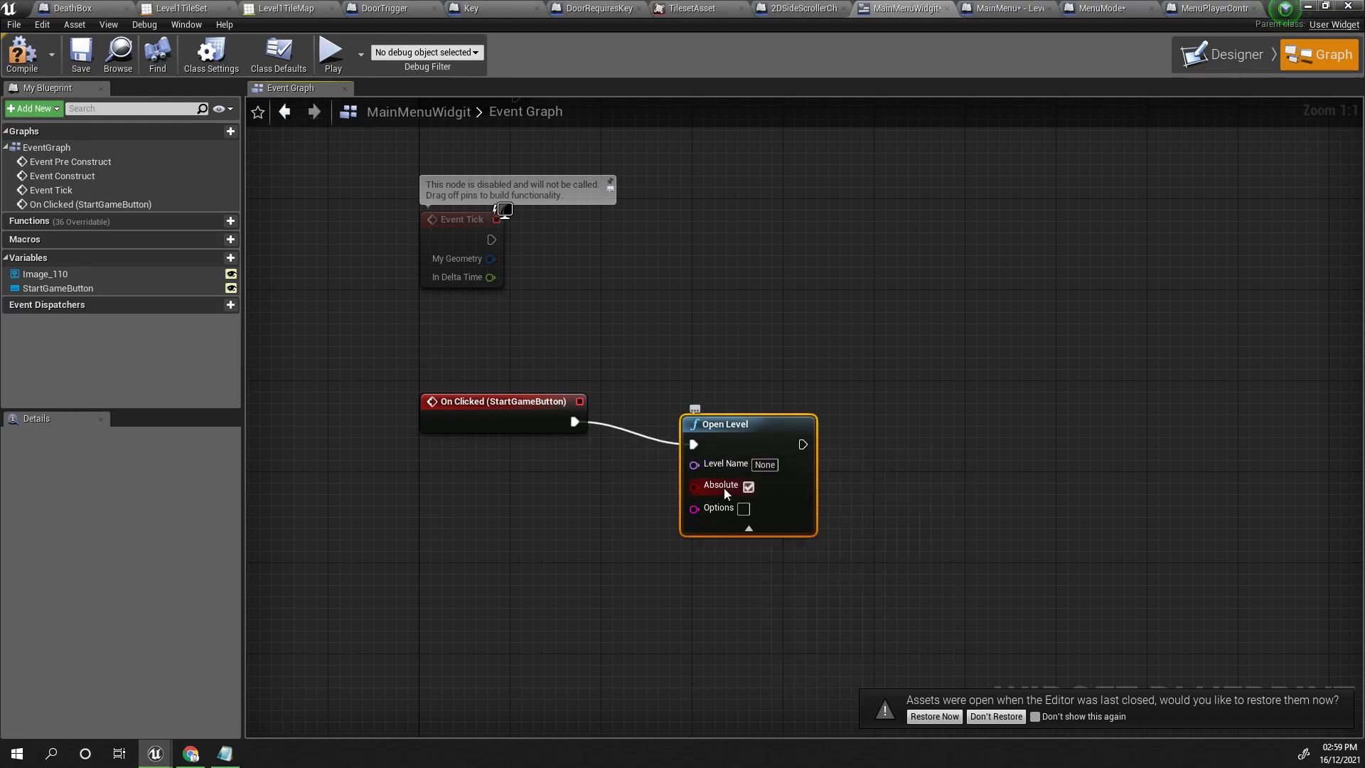
pyautogui.moveTo(589, 422); pyautogui.dragTo(681, 385)
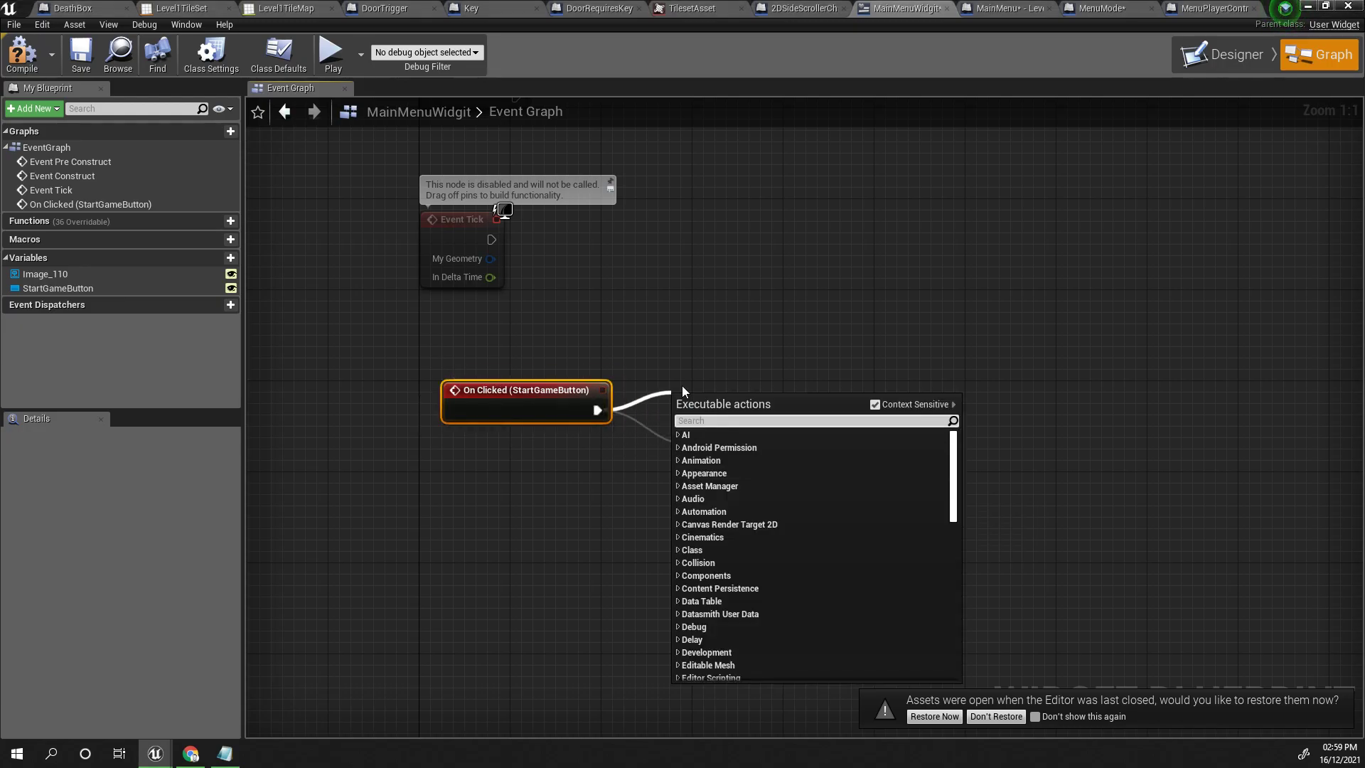
pyautogui.write('open')
pyautogui.press('BackSpace')
pyautogui.press('BackSpace')
pyautogui.press('BackSpace')
pyautogui.press('BackSpace')
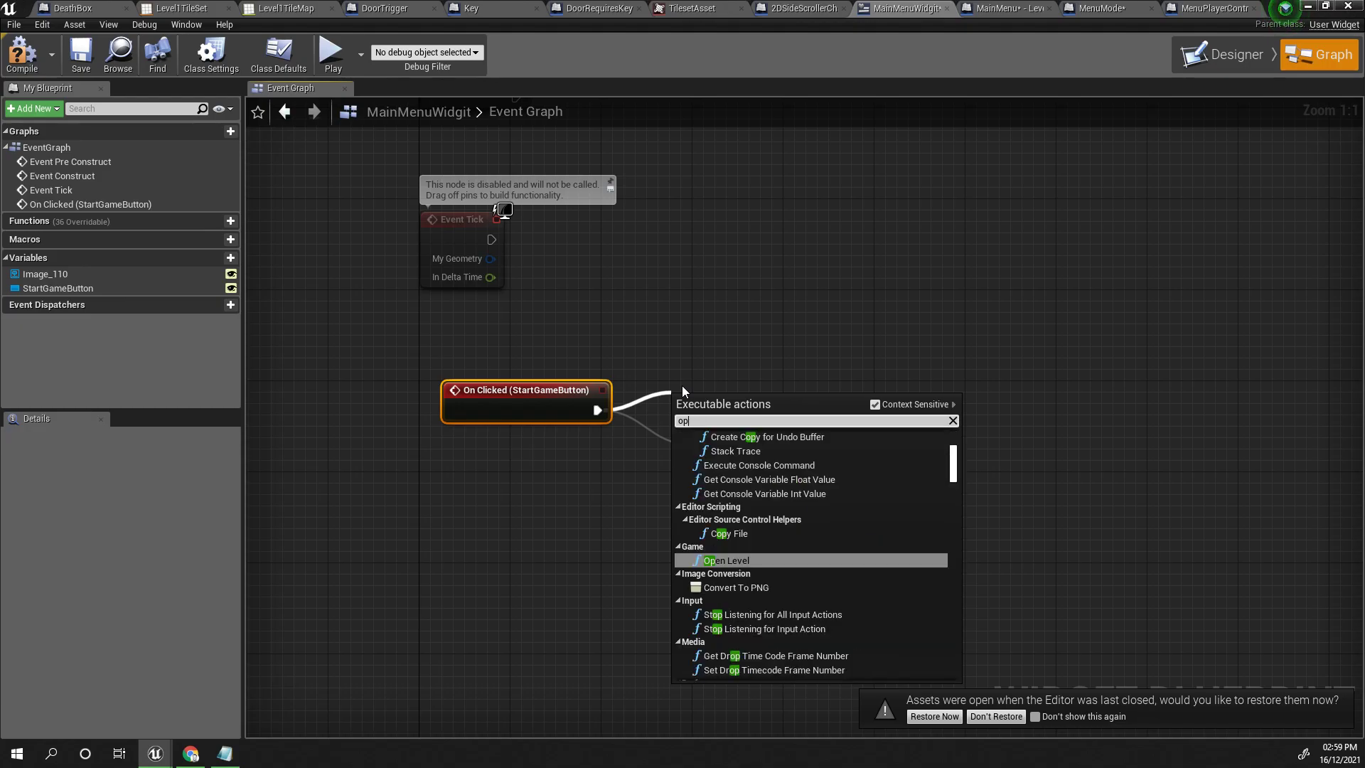
pyautogui.click(807, 382)
pyautogui.moveTo(749, 419); pyautogui.dragTo(724, 394)
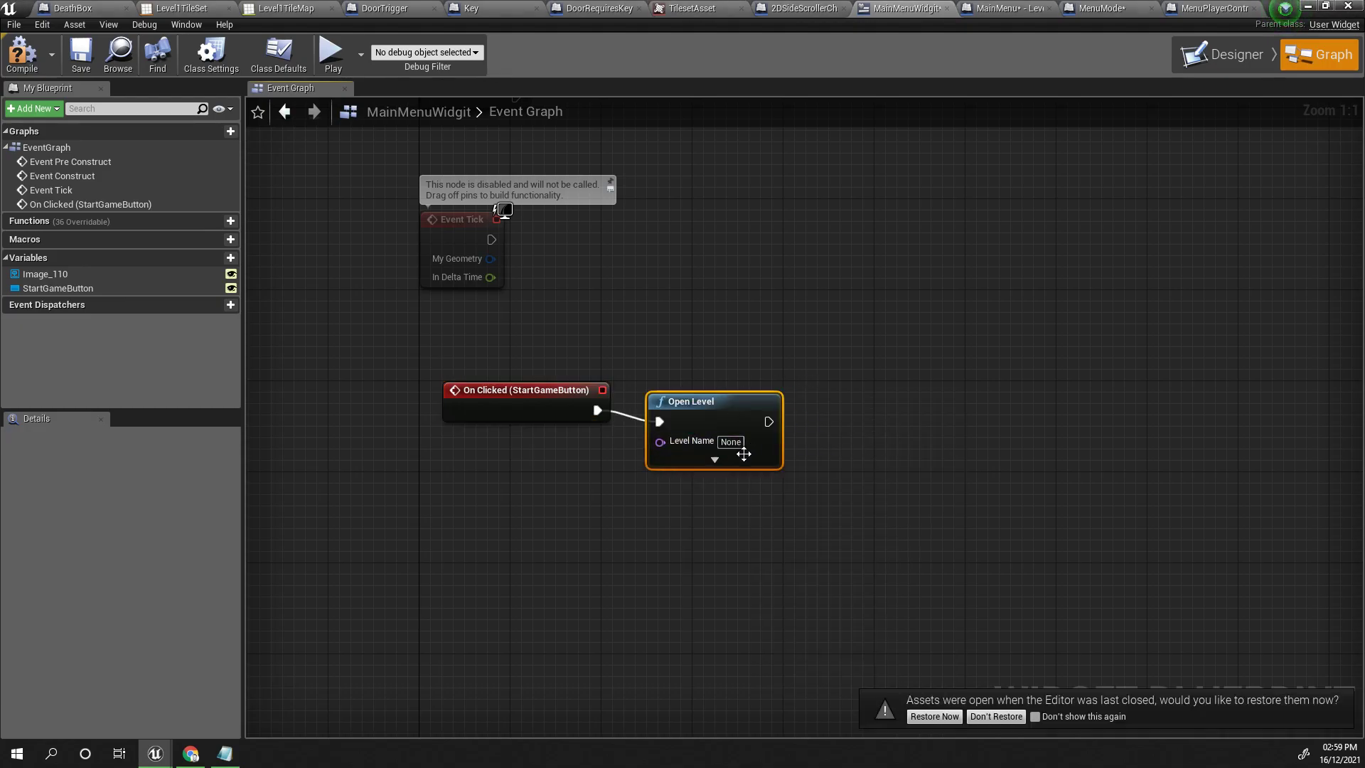
# Browse to the Maps folder inside 2DSideScrollerBP to check the name of the gameplay level
pyautogui.click(1326, 6)
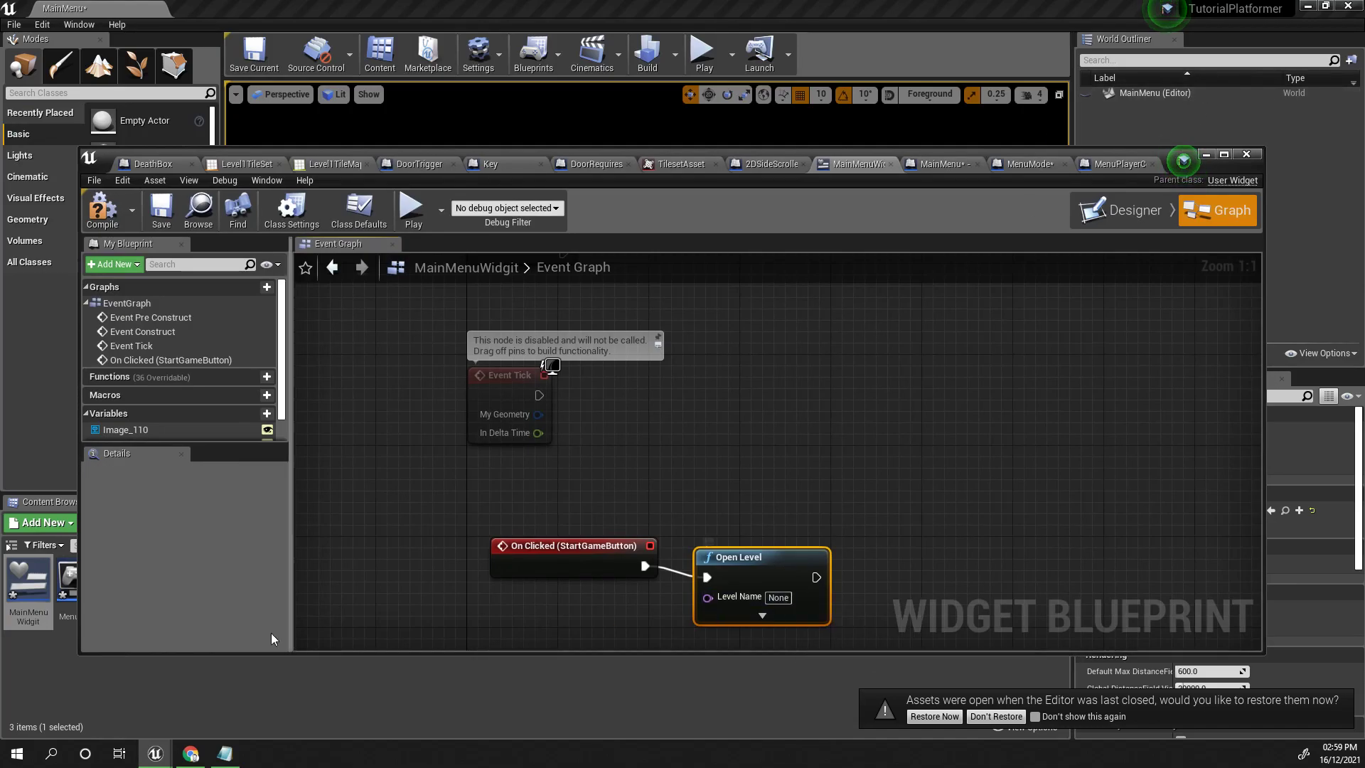
pyautogui.click(191, 671)
pyautogui.click(1206, 155)
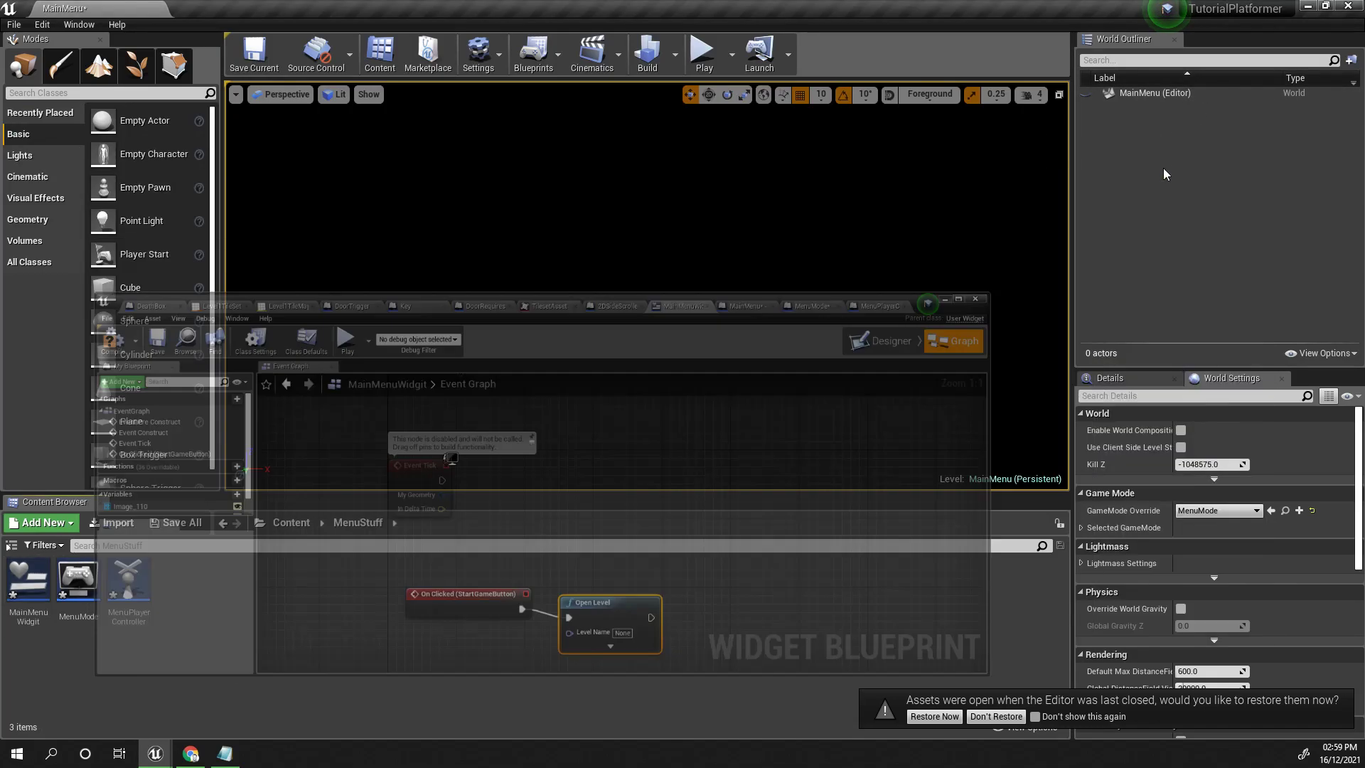
pyautogui.click(292, 522)
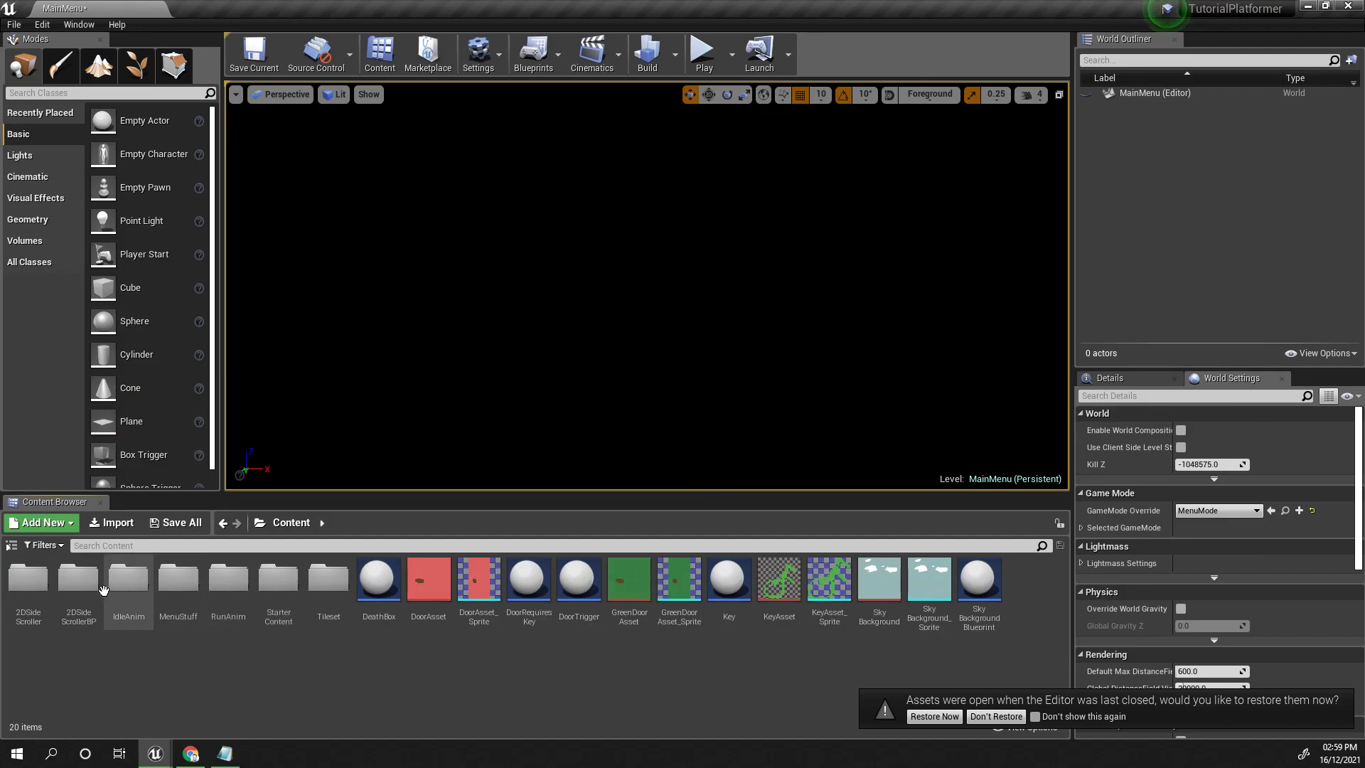
pyautogui.click(73, 583)
pyautogui.doubleClick(73, 583)
pyautogui.doubleClick(24, 600)
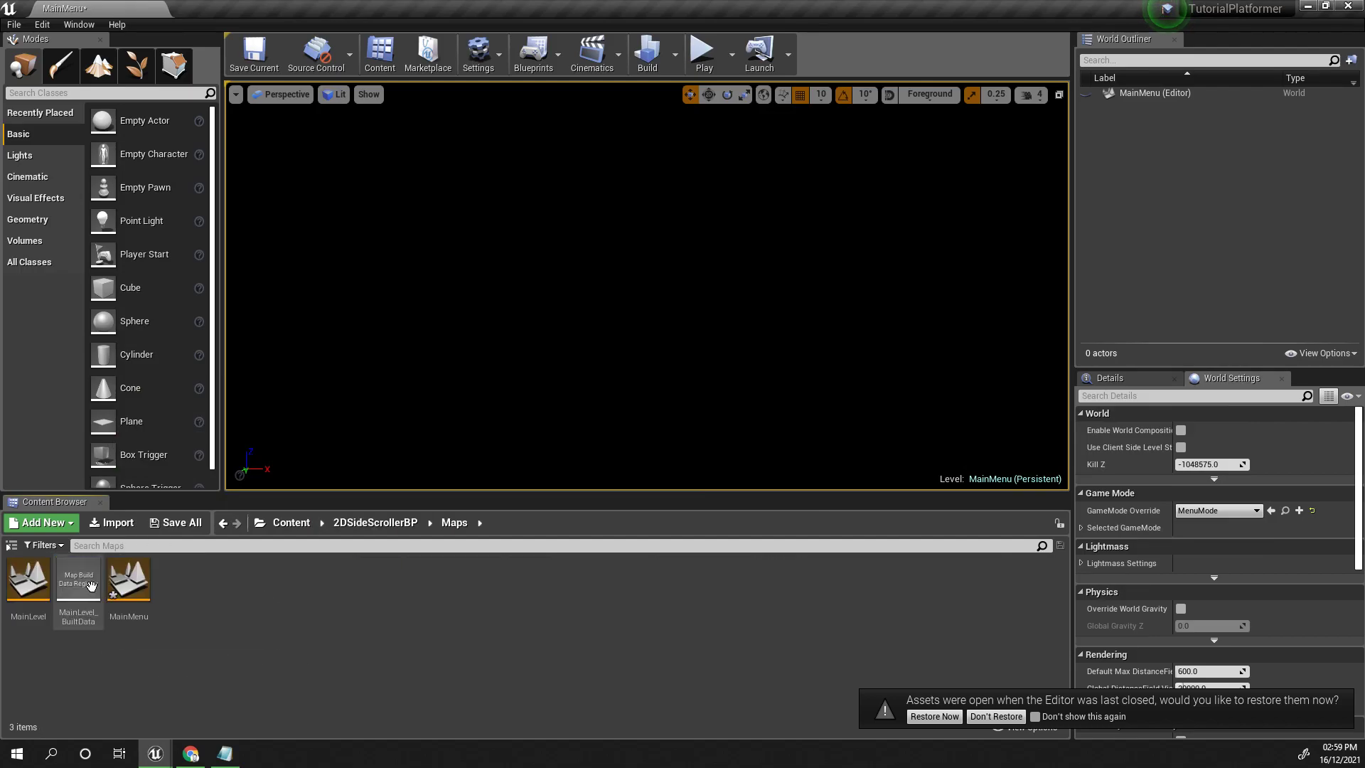
# Set the Open Level node's Level Name to MainLevel in MainMenuWidgit and compile the widget blueprint
pyautogui.moveTo(155, 753)
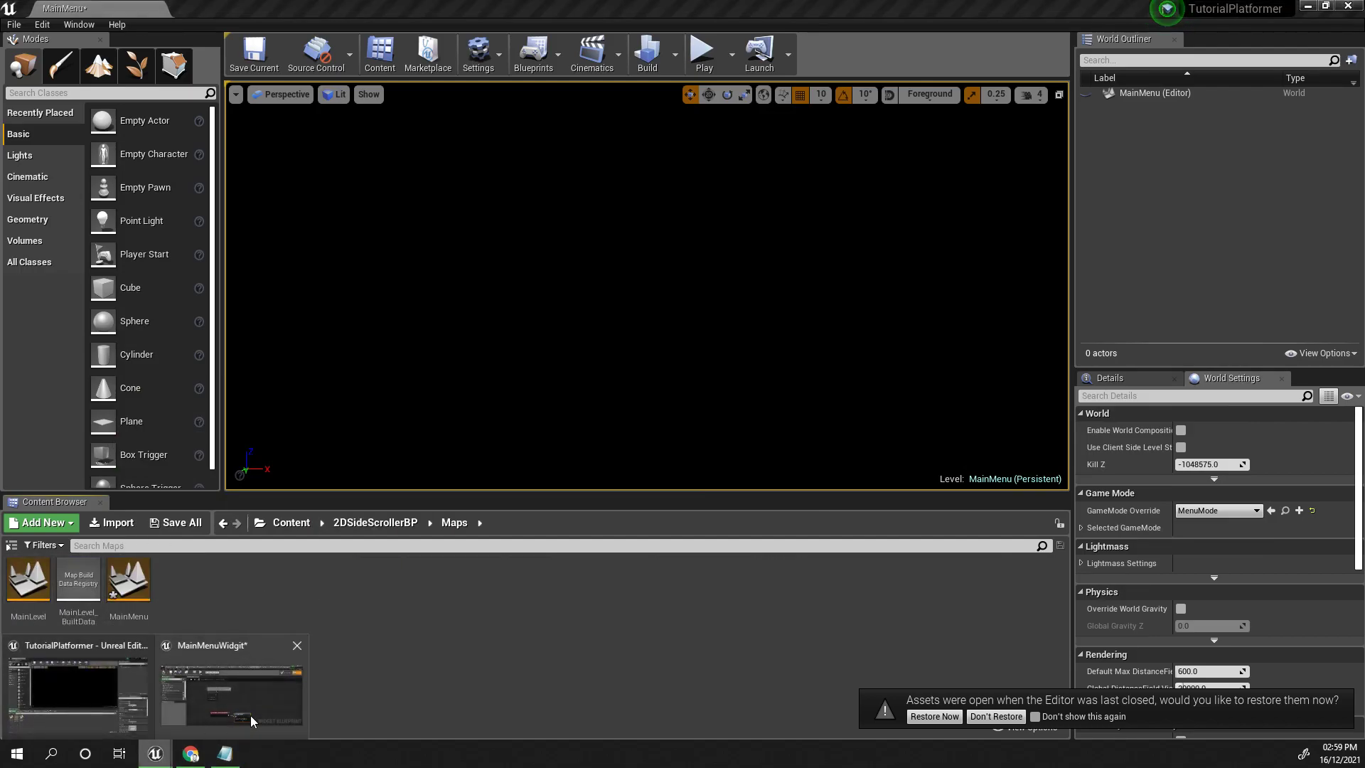
pyautogui.click(250, 715)
pyautogui.click(782, 597)
pyautogui.write('Main')
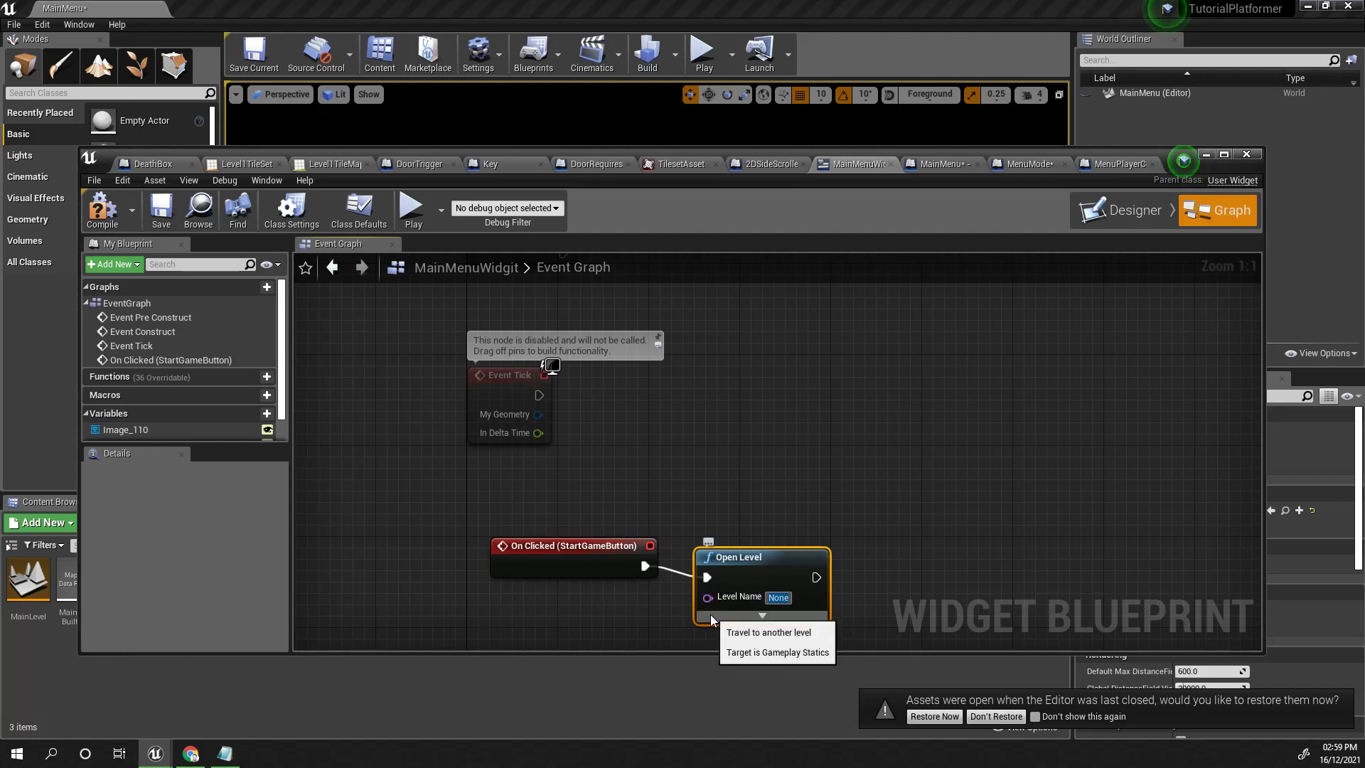
pyautogui.write('Level')
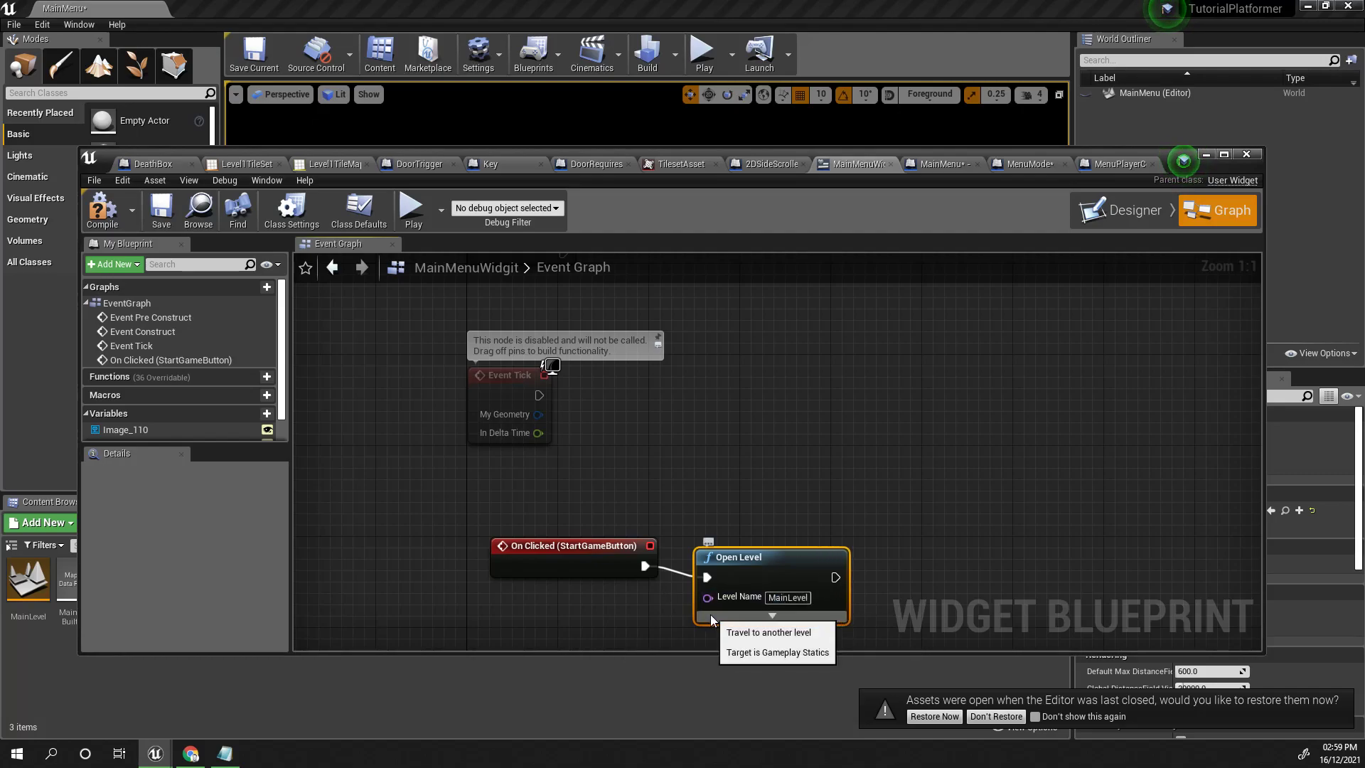
pyautogui.moveTo(769, 567); pyautogui.dragTo(771, 544)
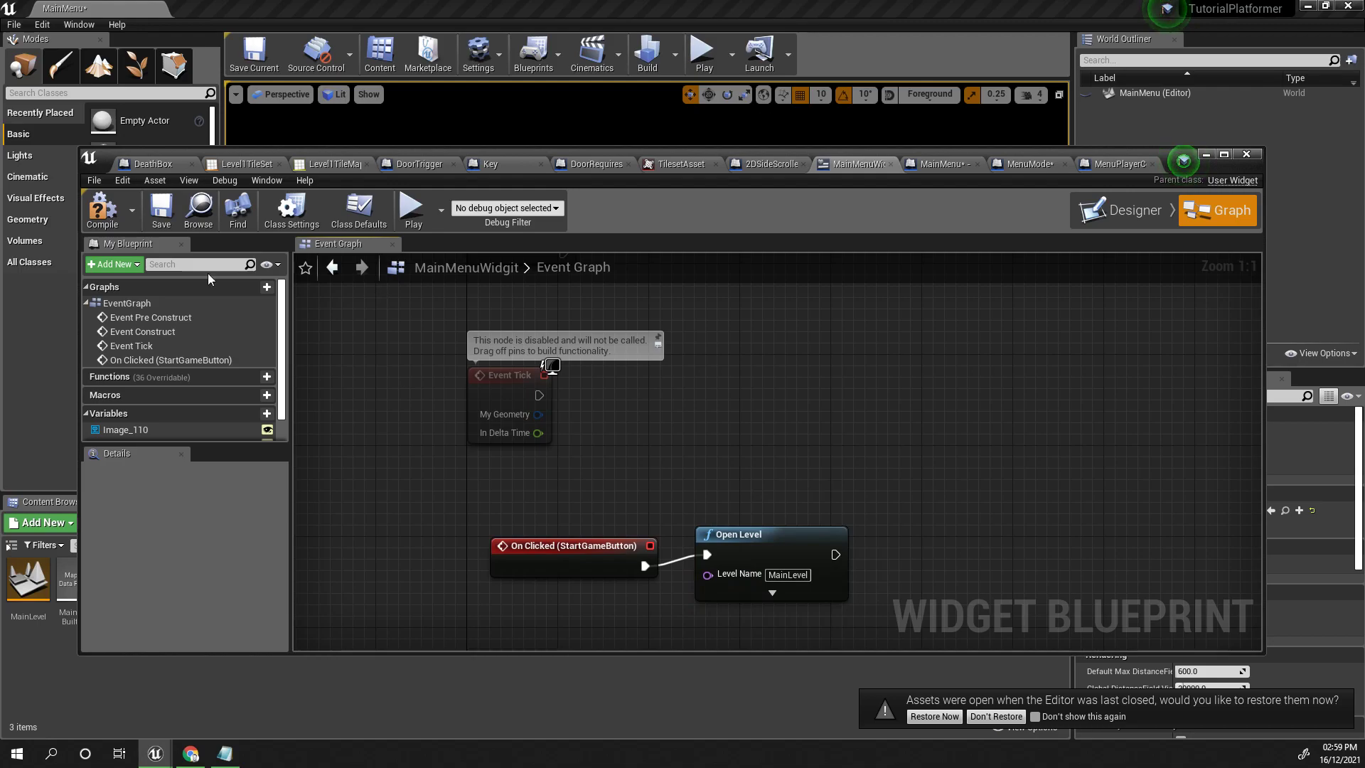
pyautogui.click(103, 207)
pyautogui.click(1204, 155)
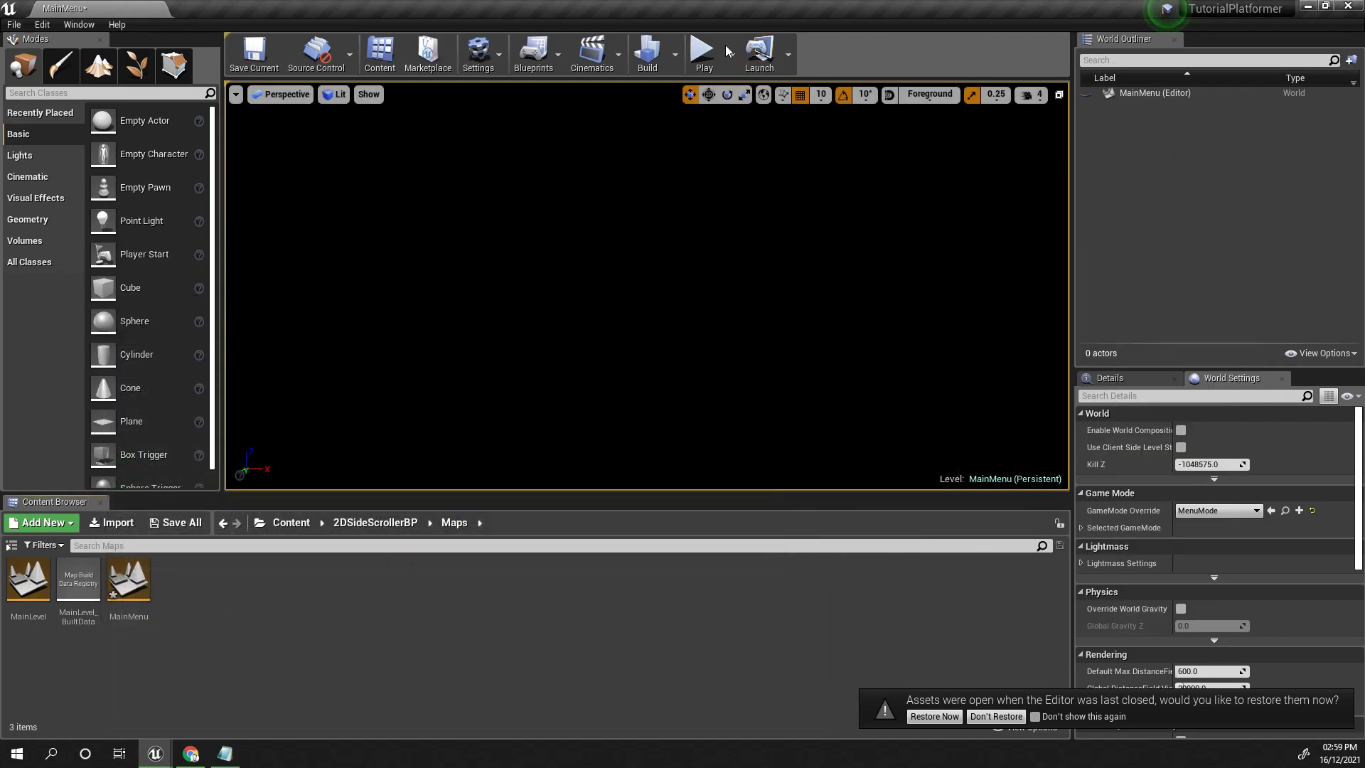
# Play the MainMenu level, start the game from the menu, and test running and jumping with the character
pyautogui.click(711, 50)
pyautogui.click(625, 250)
pyautogui.click(625, 250)
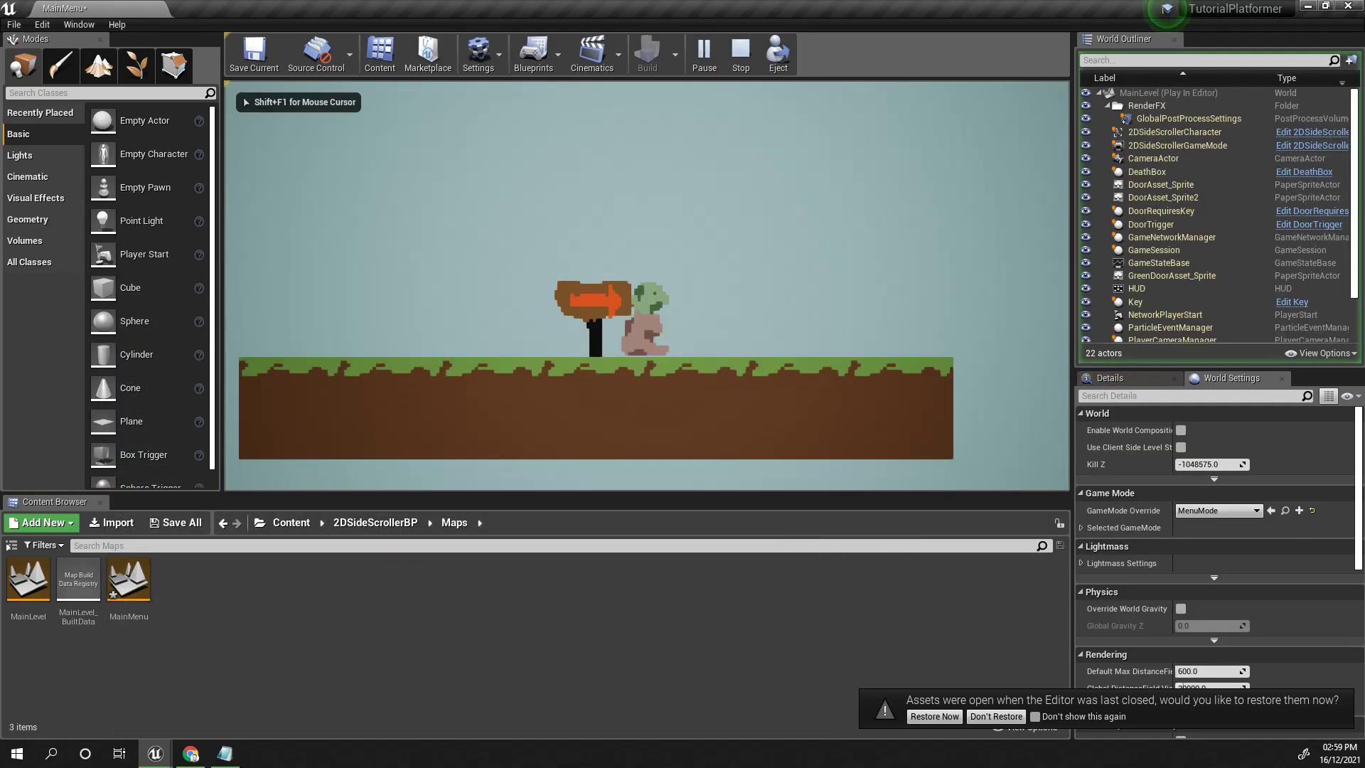
pyautogui.press('d')
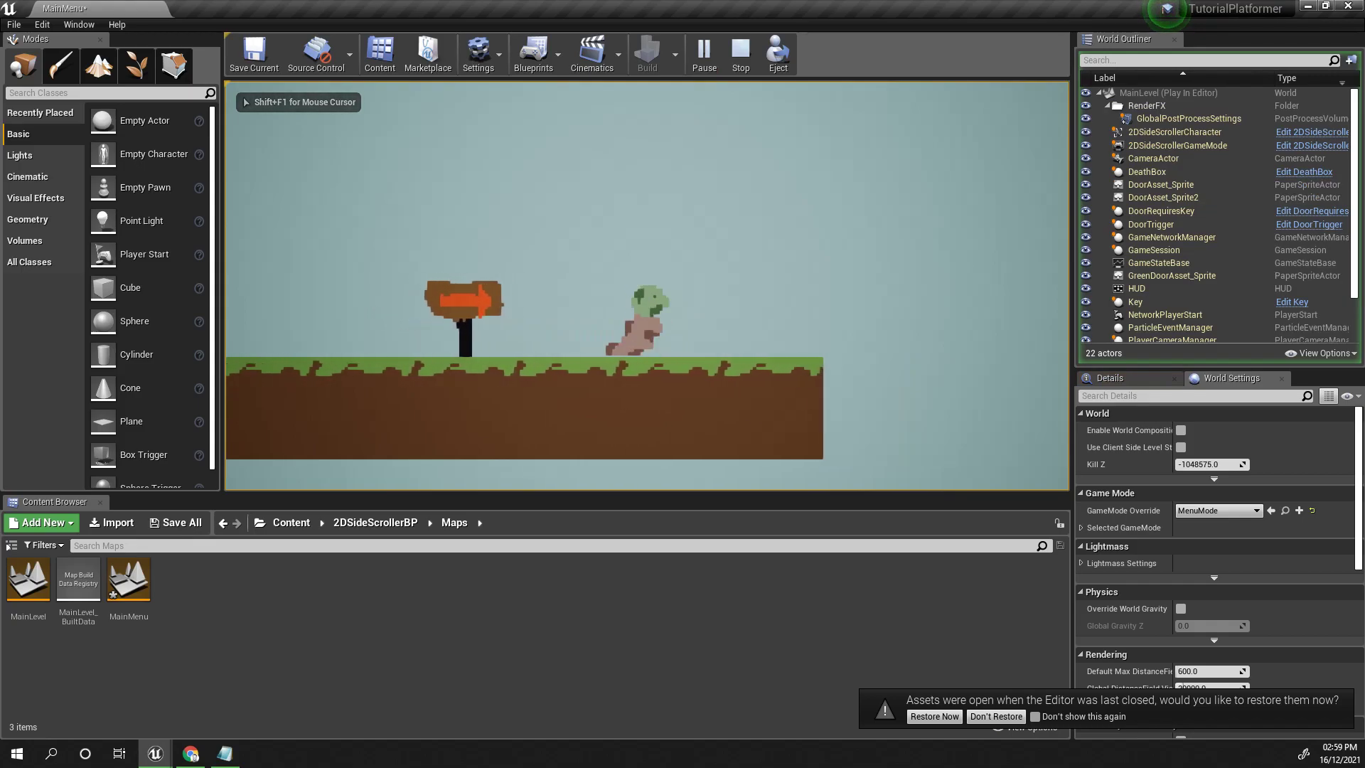
pyautogui.press('space')
pyautogui.press('space')
pyautogui.press('space')
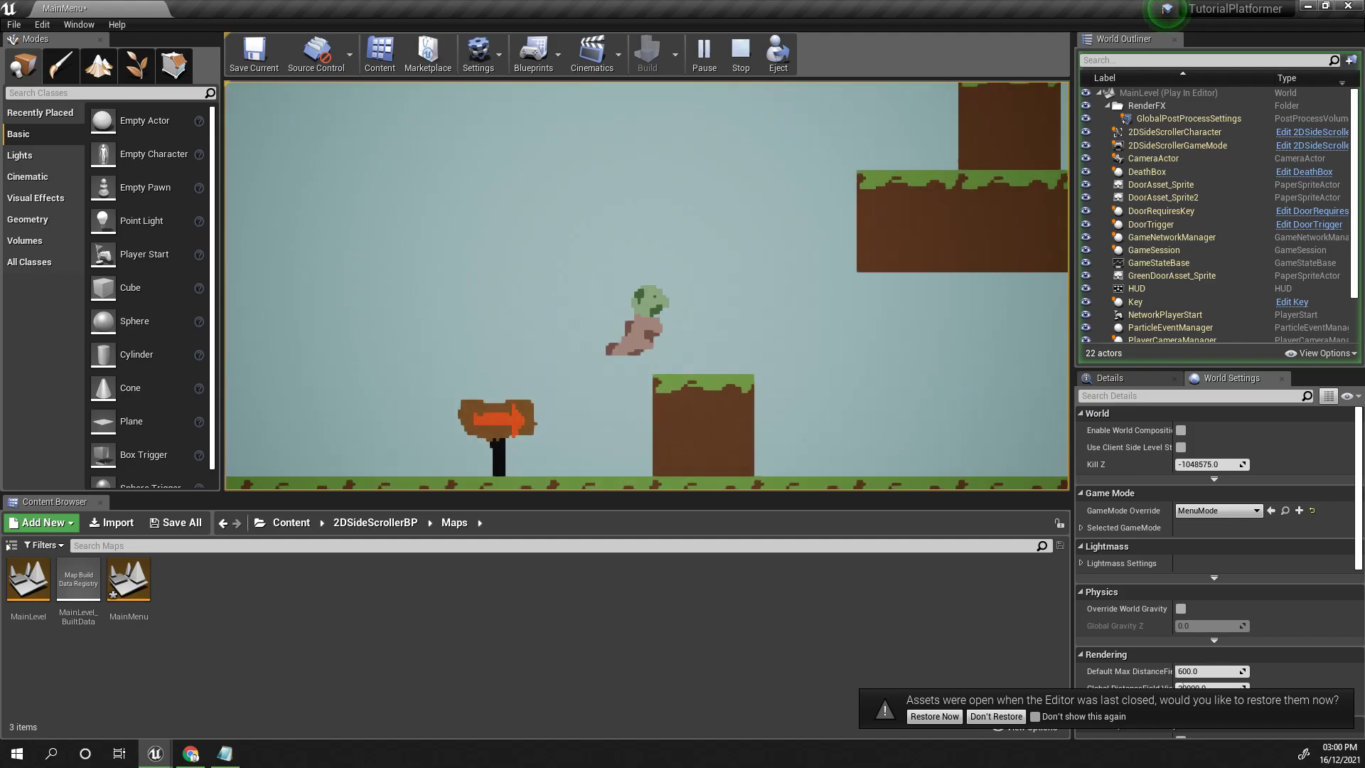
pyautogui.press('space')
pyautogui.press('a')
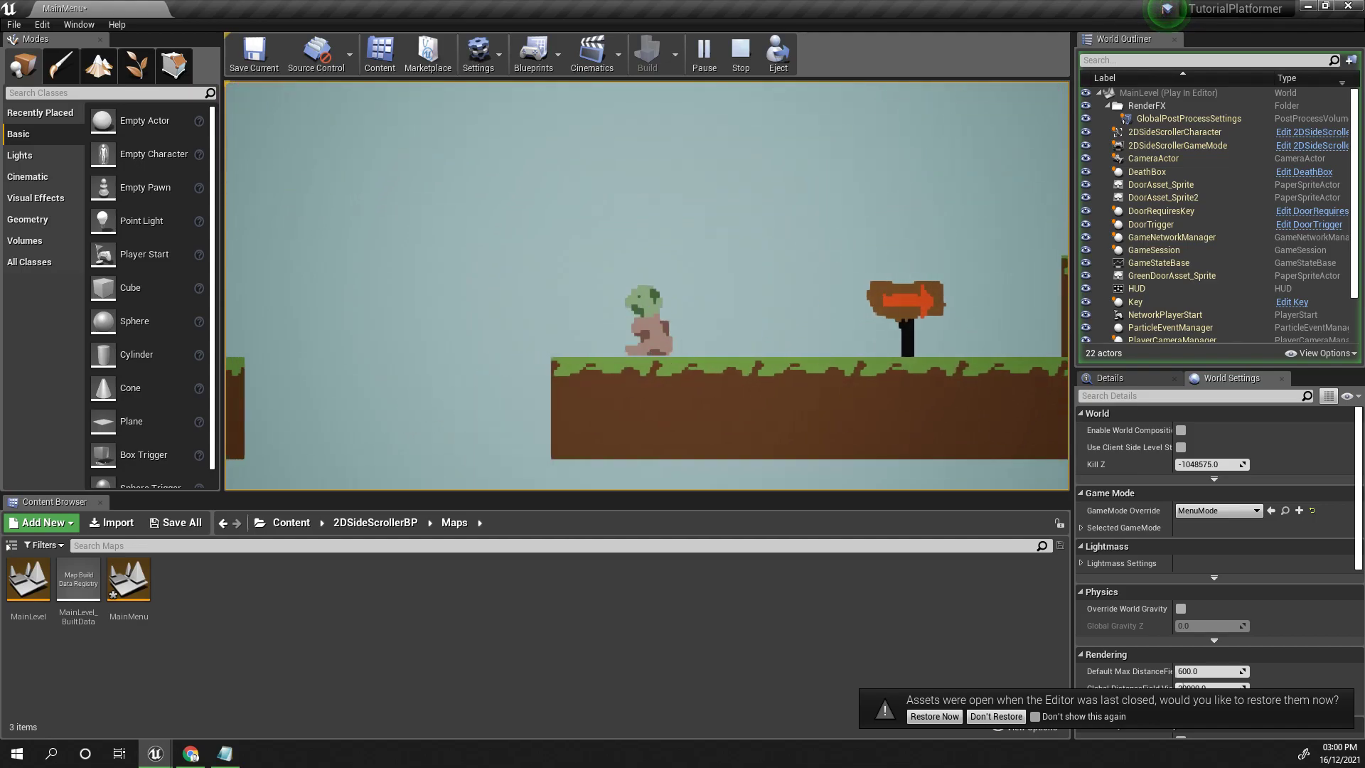
# Test the flow from the menu into MainLevel by starting the game and running off the platform, and stop the play session
pyautogui.press('a')
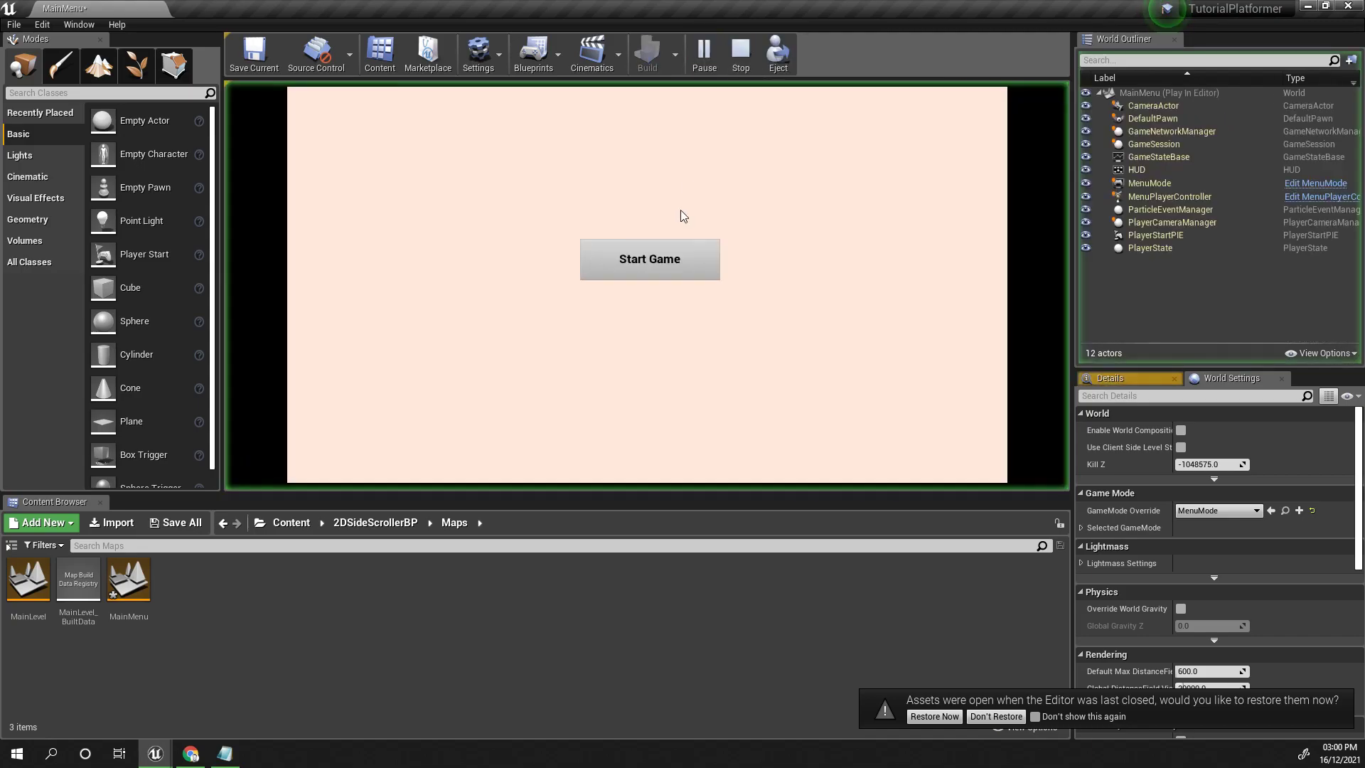
pyautogui.click(673, 254)
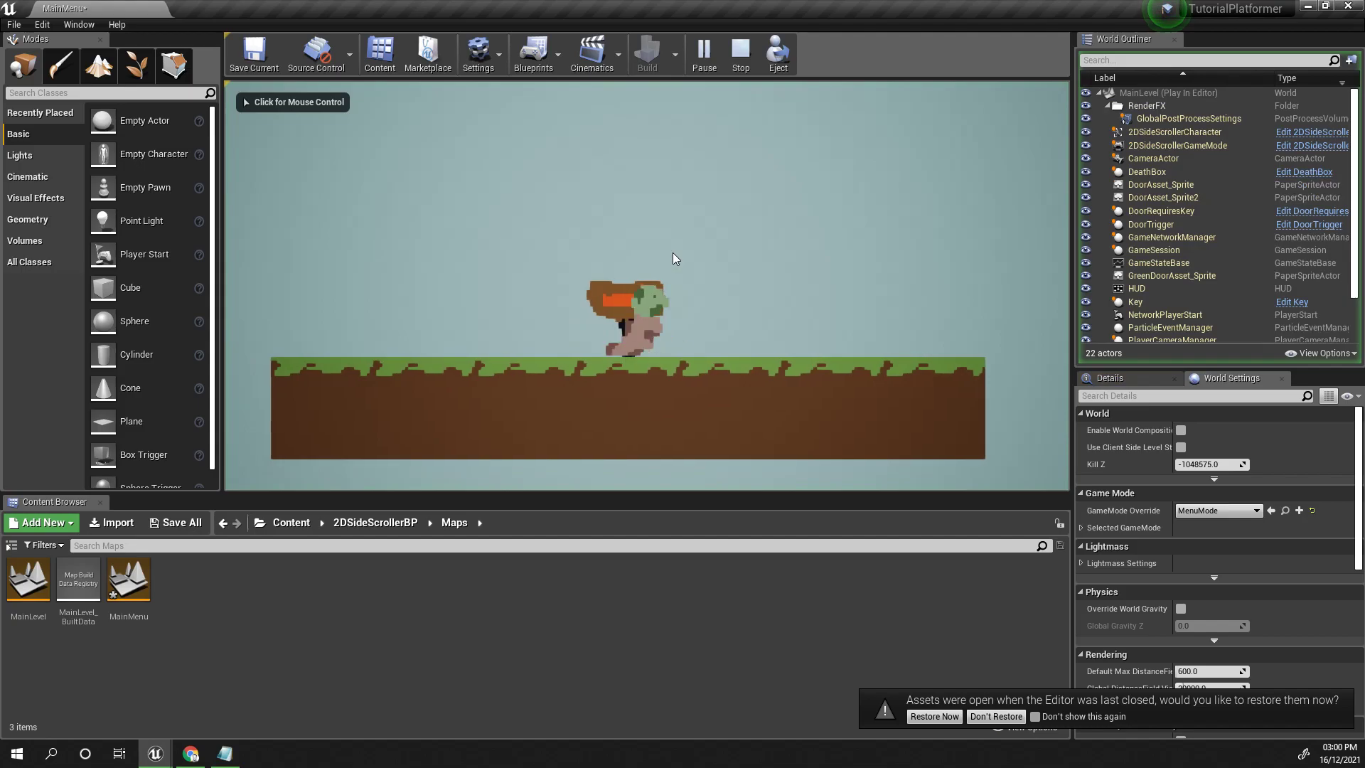
pyautogui.press('d')
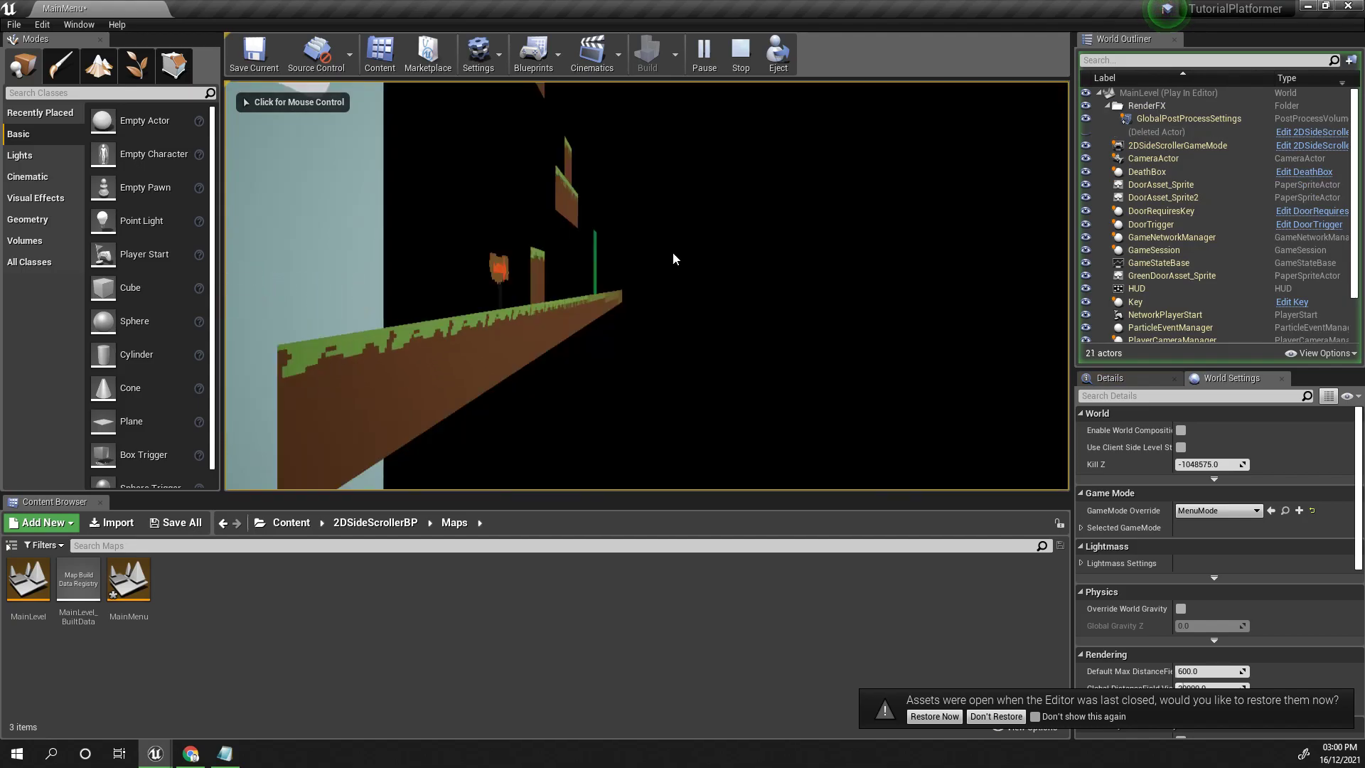
pyautogui.press('Escape')
pyautogui.moveTo(329, 163); pyautogui.dragTo(340, 139, button='right')
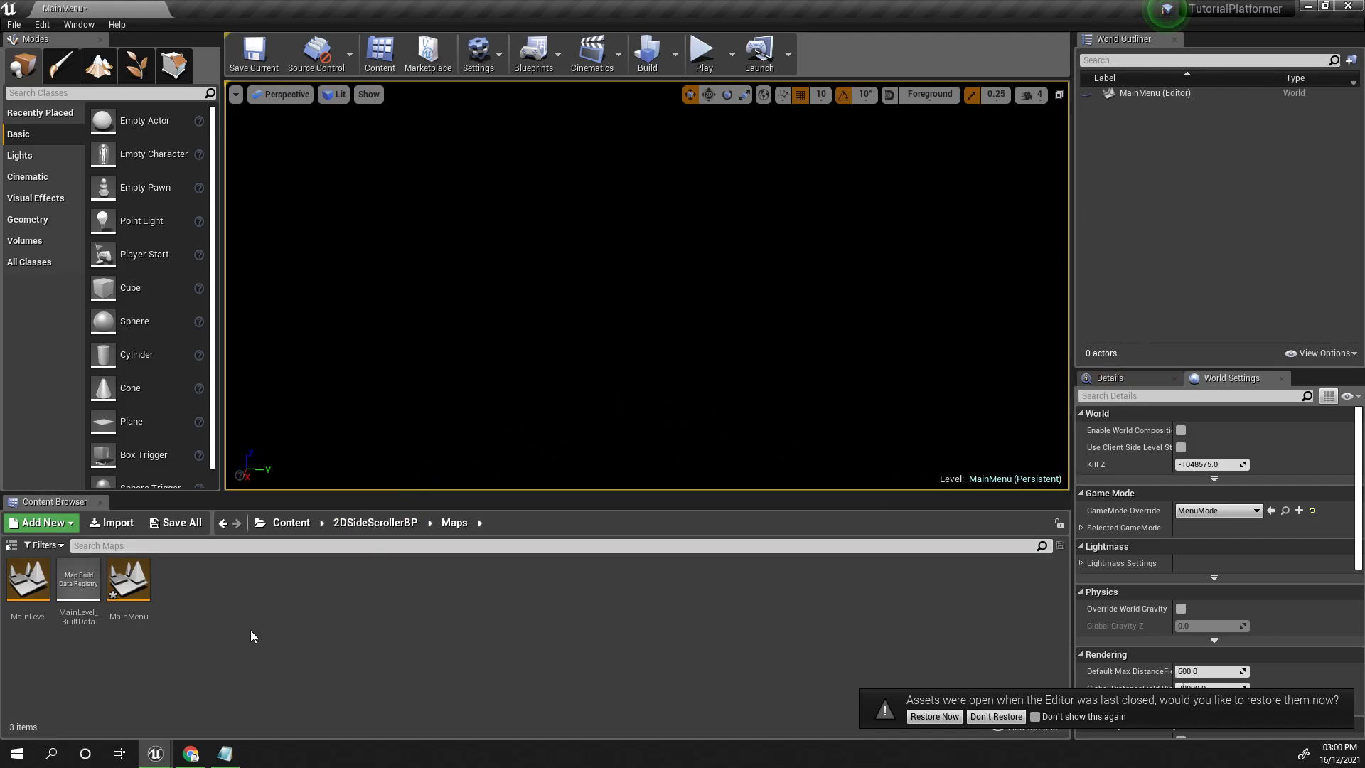
# Save the MainMenu level together with MainMenuWidgit, MenuMode and MenuPlayerController
pyautogui.doubleClick(32, 609)
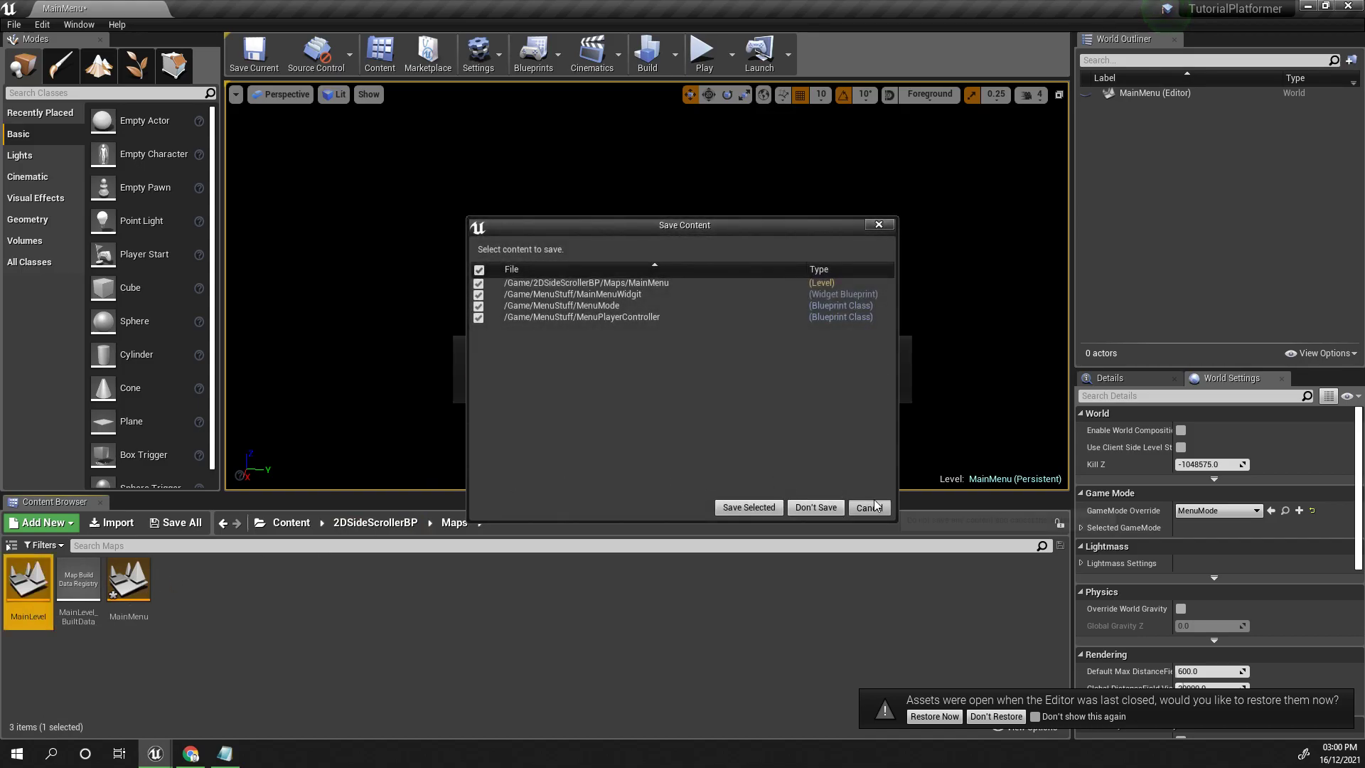
pyautogui.click(866, 505)
pyautogui.doubleClick(129, 579)
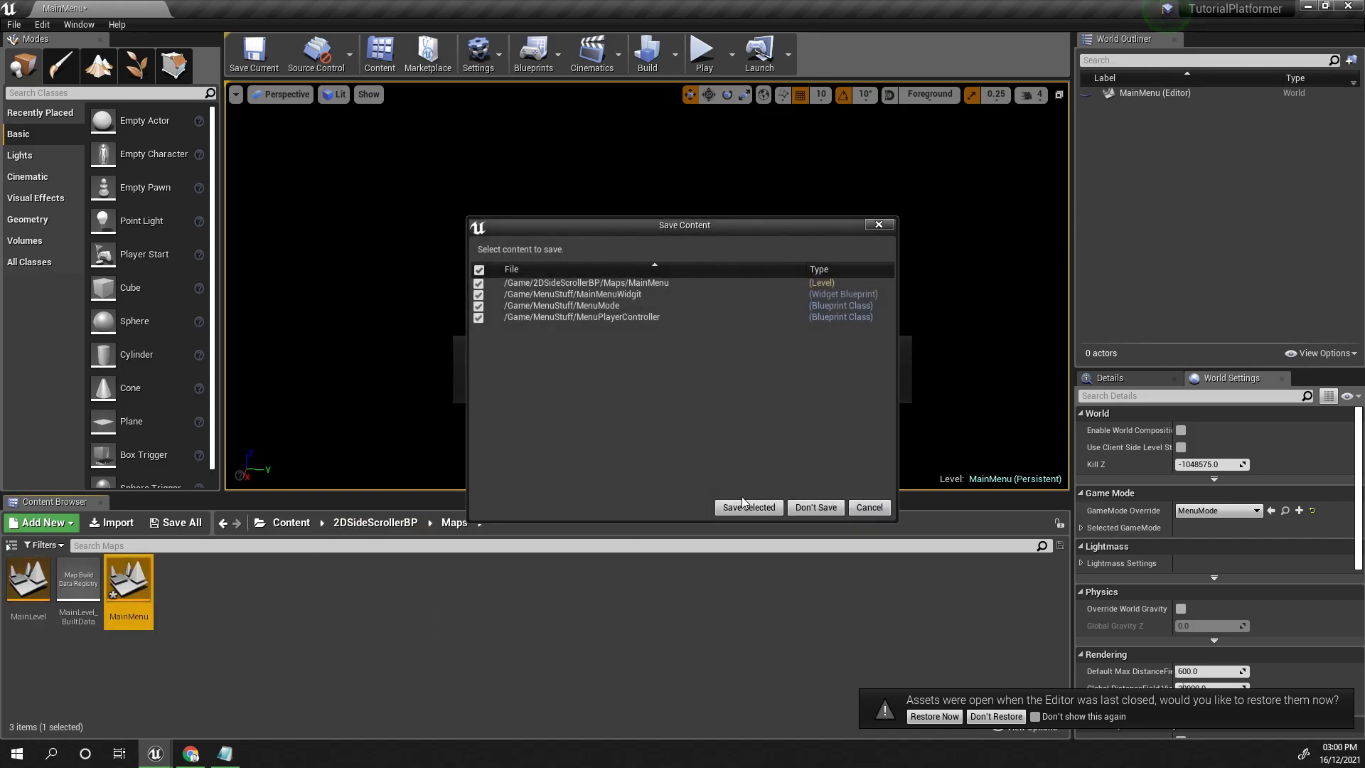
pyautogui.click(741, 507)
# Create a new level named DeathScreen in the Maps folder, save it and open it for editing
pyautogui.rightClick(216, 599)
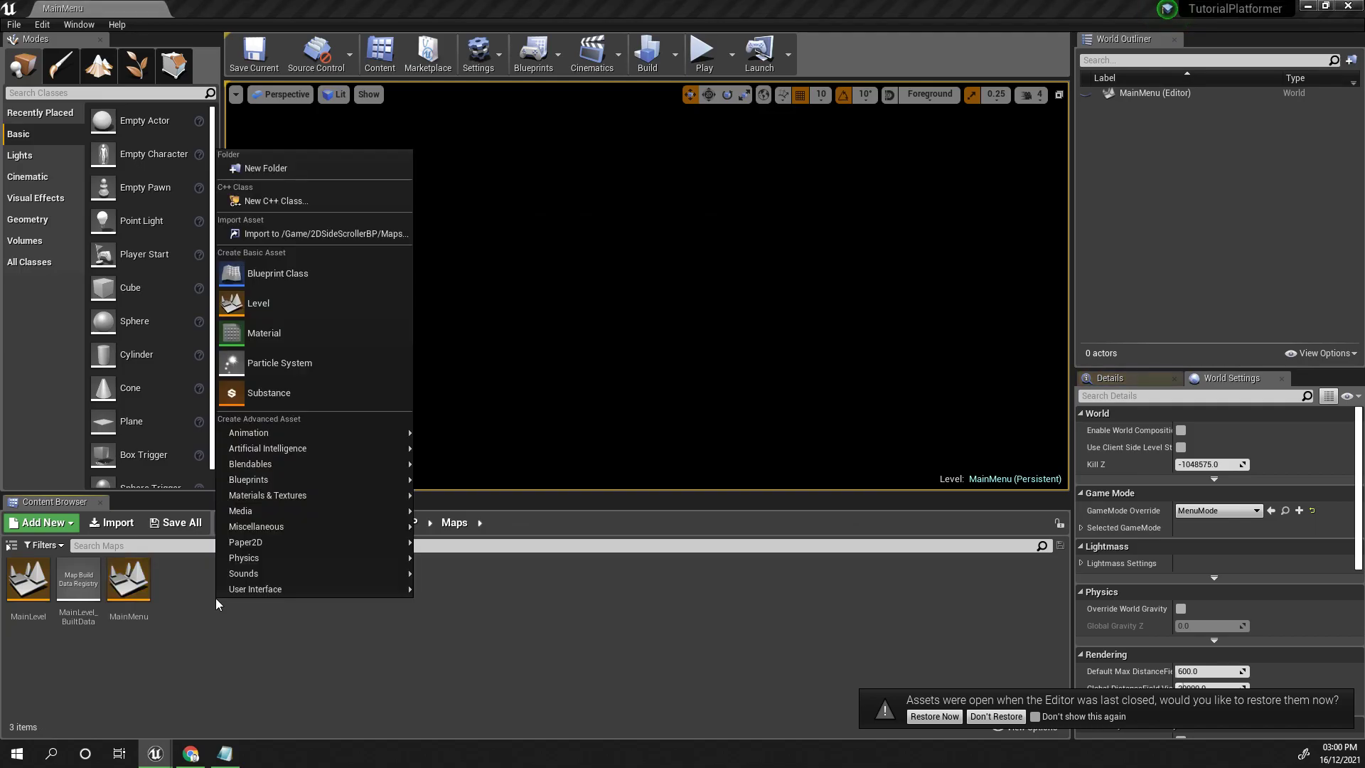
pyautogui.click(285, 332)
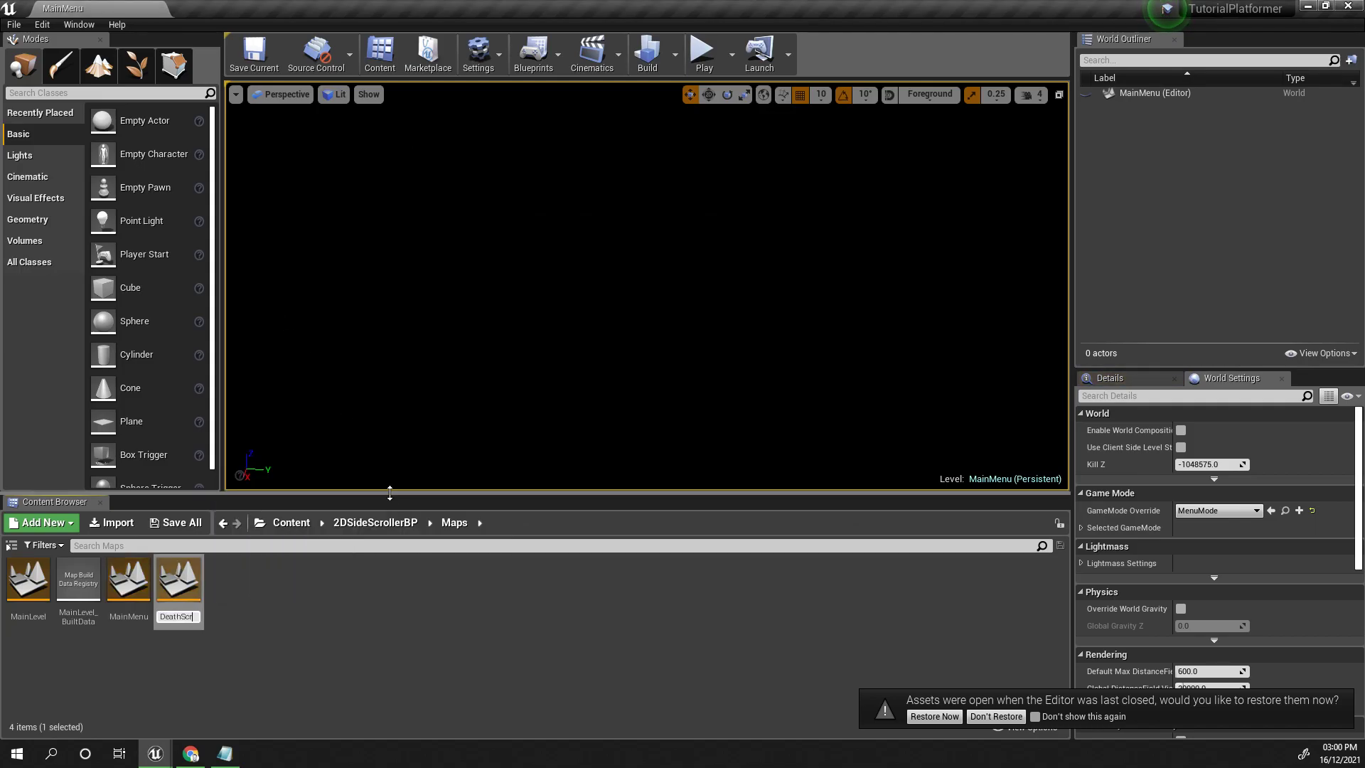
pyautogui.press('Return')
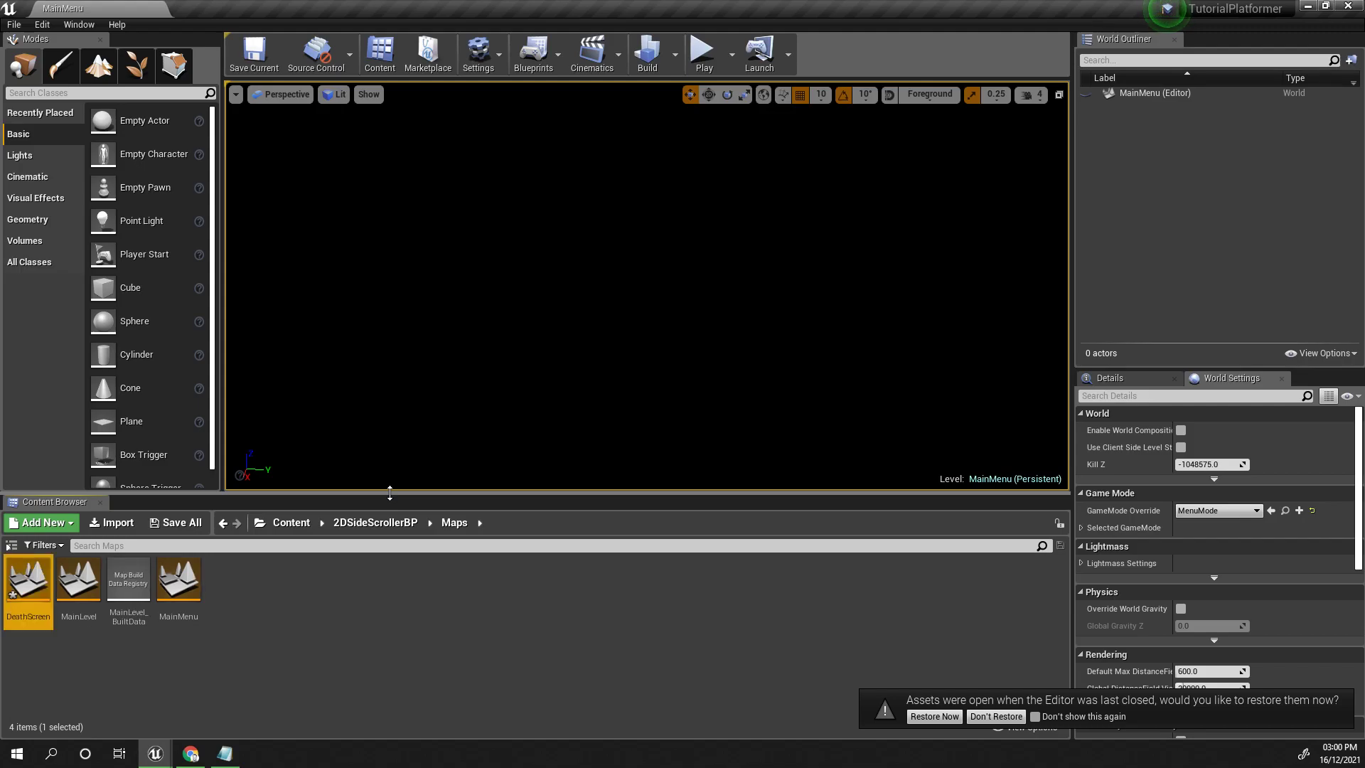
pyautogui.doubleClick(46, 588)
pyautogui.click(723, 508)
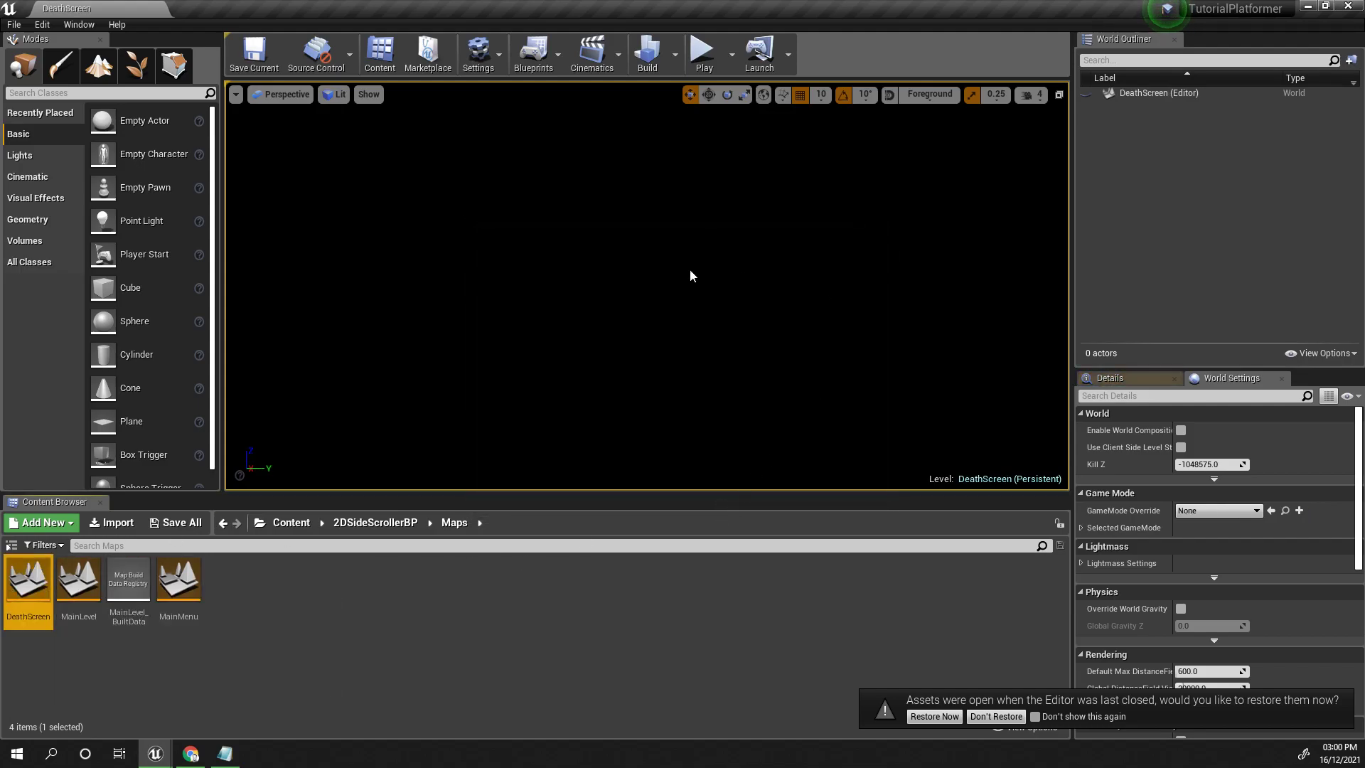
# Create a Widget Blueprint named GameOverWidget in the MenuStuff folder
pyautogui.click(374, 526)
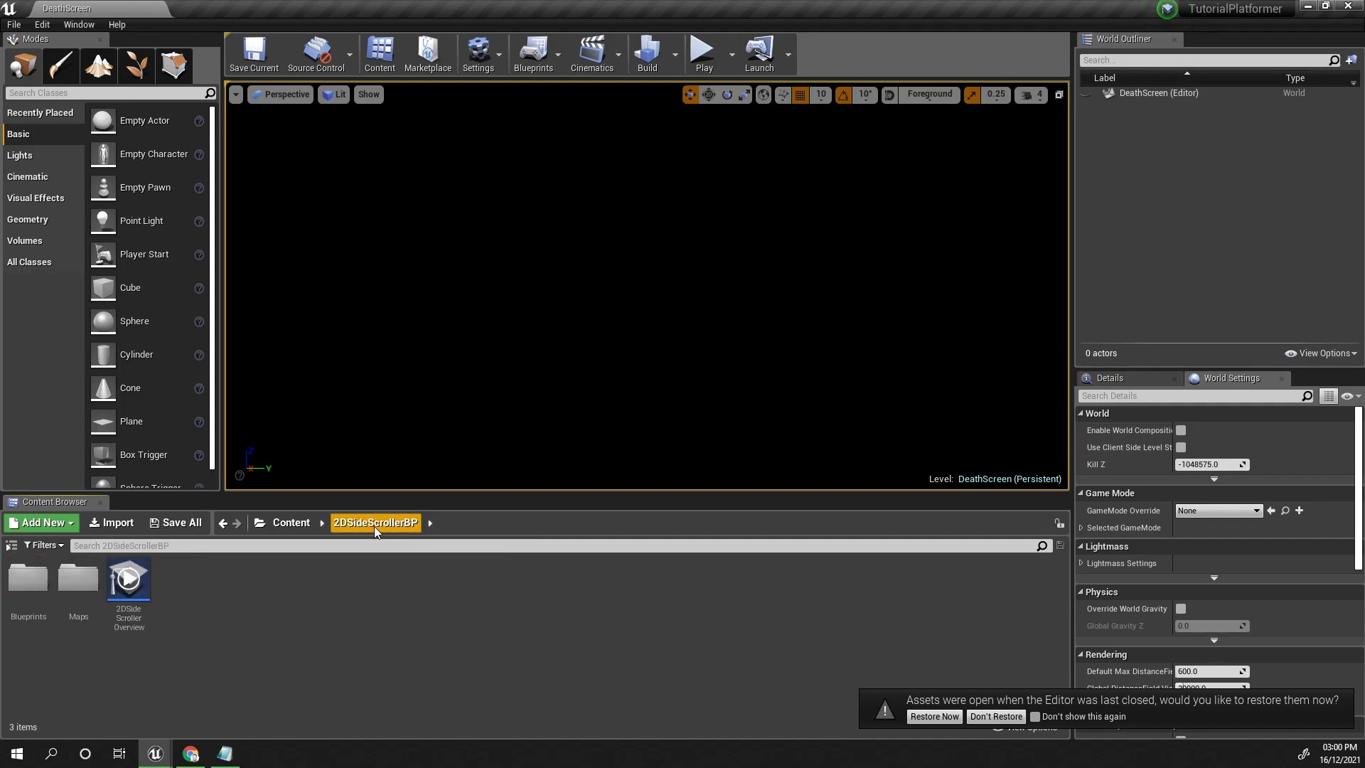
pyautogui.click(309, 525)
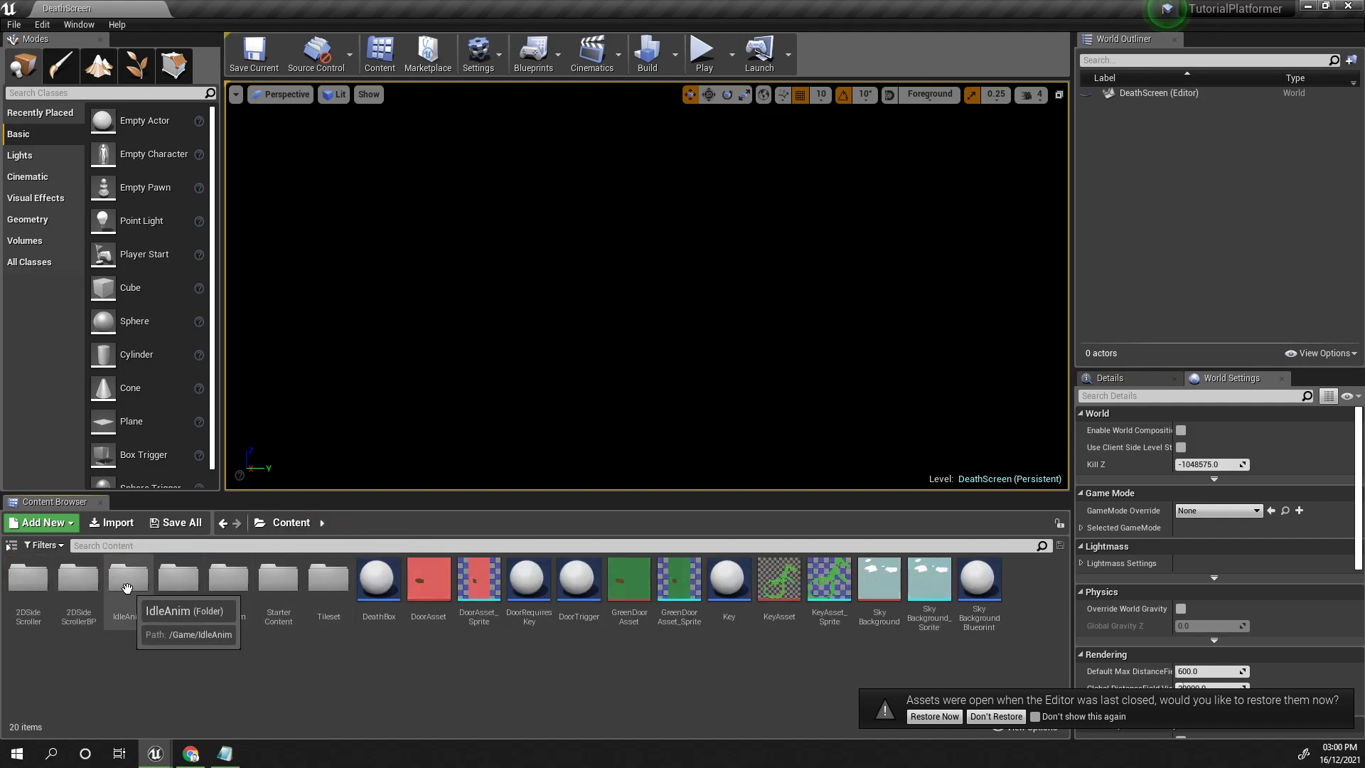
pyautogui.doubleClick(193, 599)
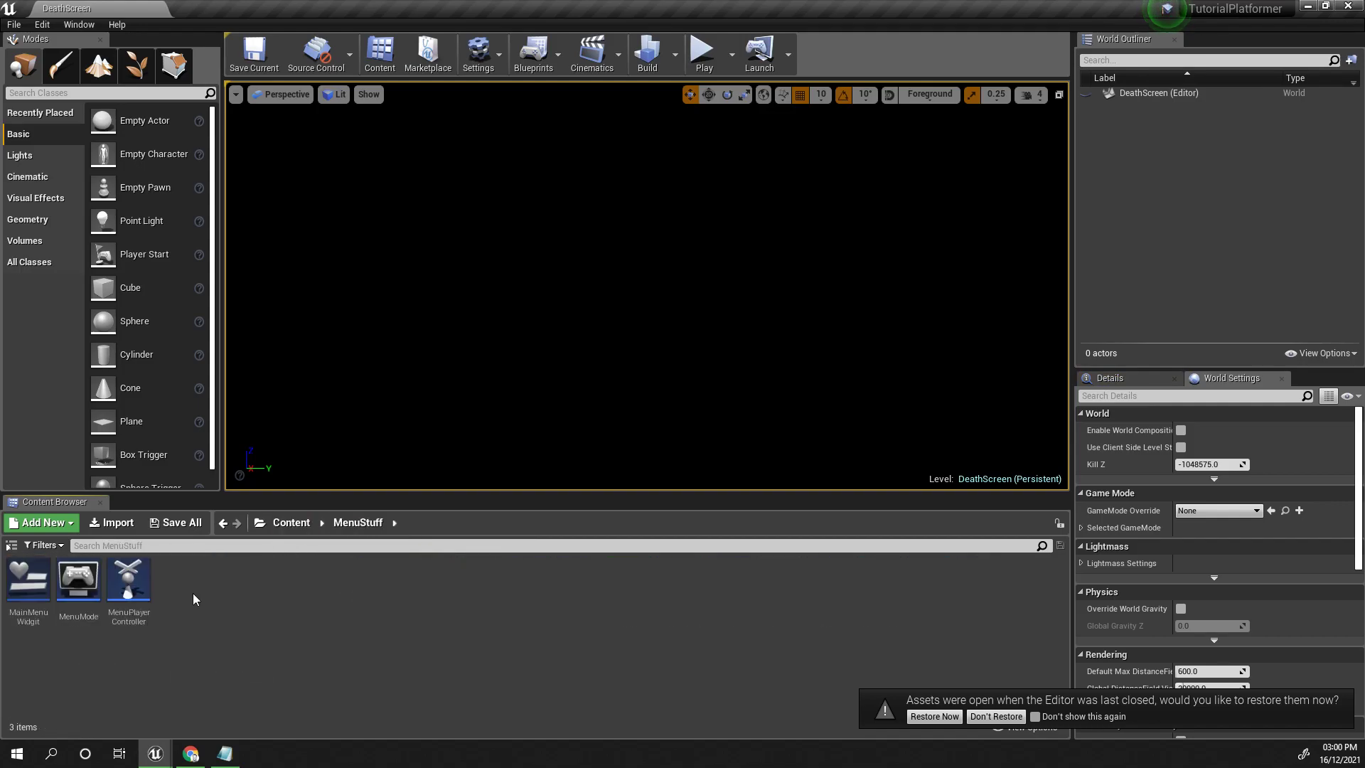
pyautogui.rightClick(239, 602)
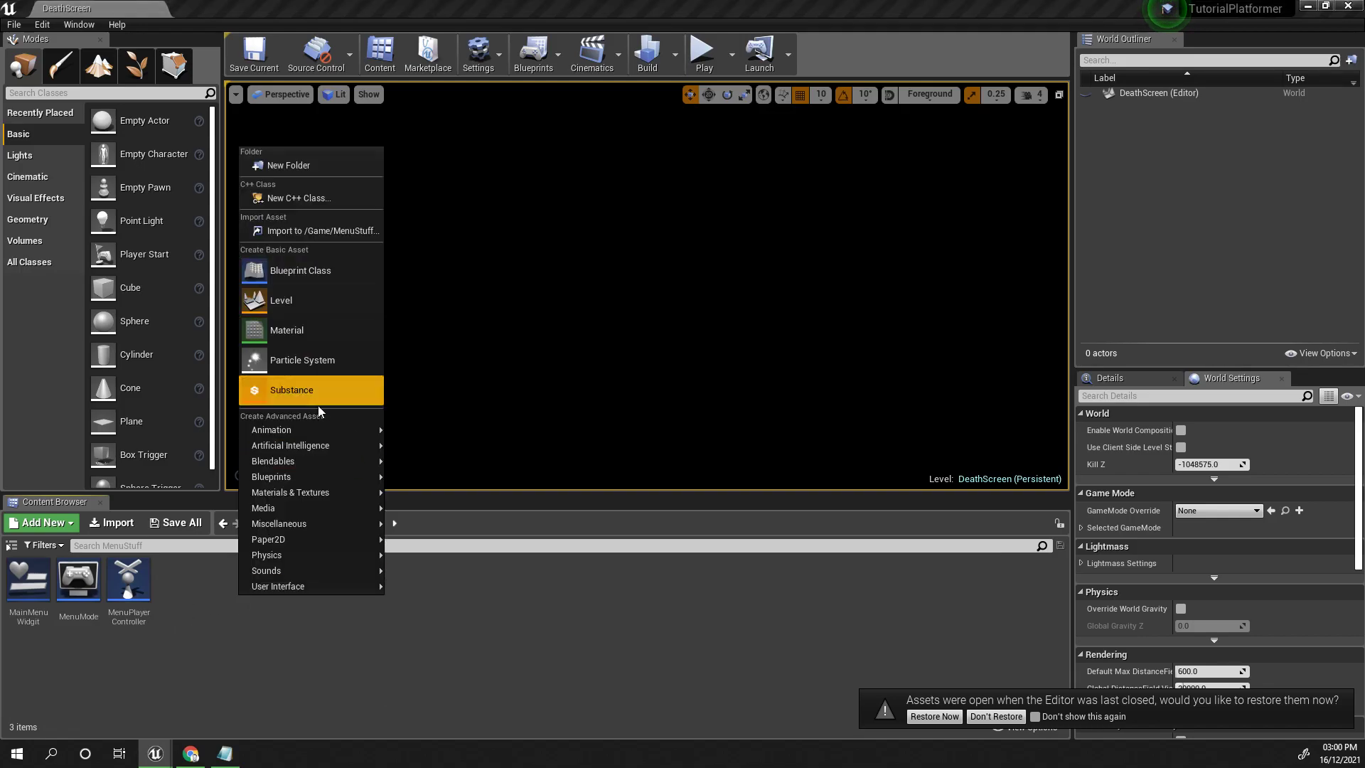
pyautogui.moveTo(301, 575)
pyautogui.click(441, 693)
pyautogui.write('D')
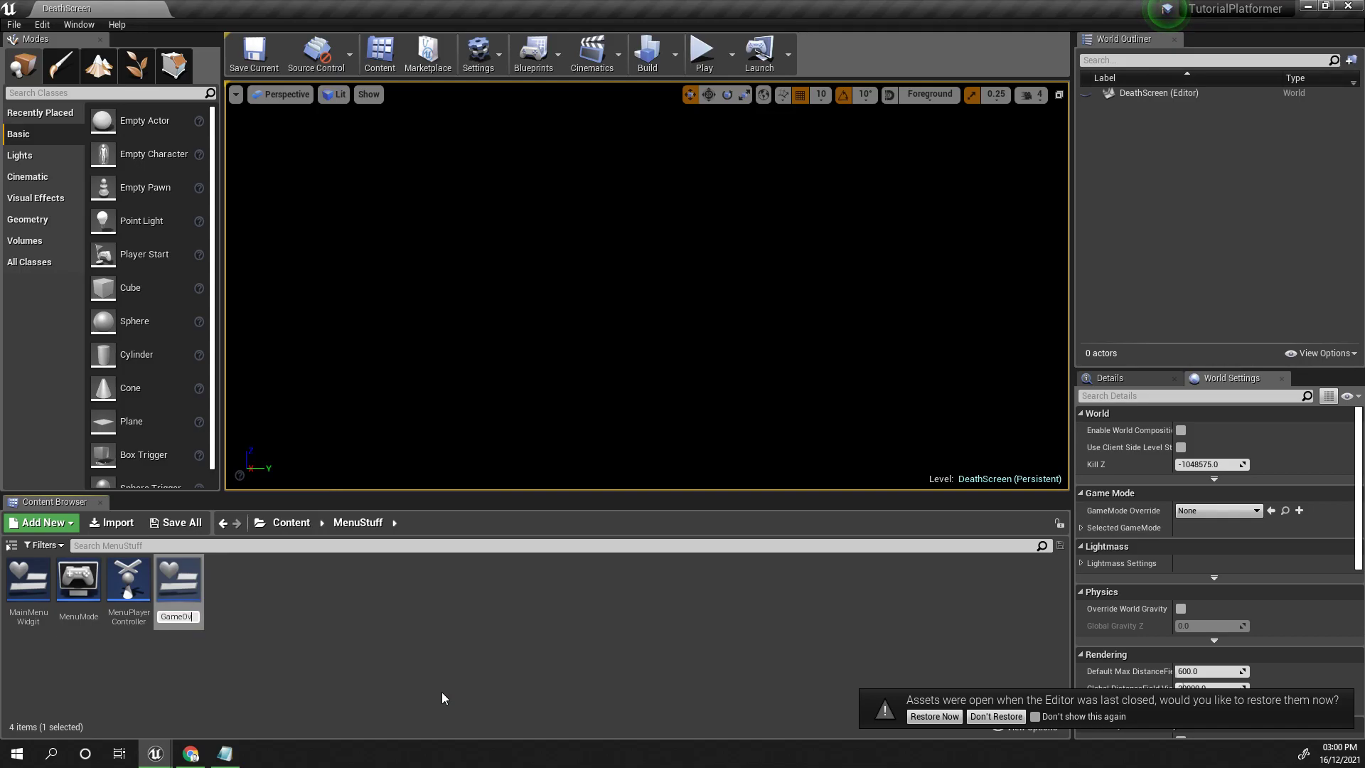
pyautogui.write('ameOverWidget')
pyautogui.press('Return')
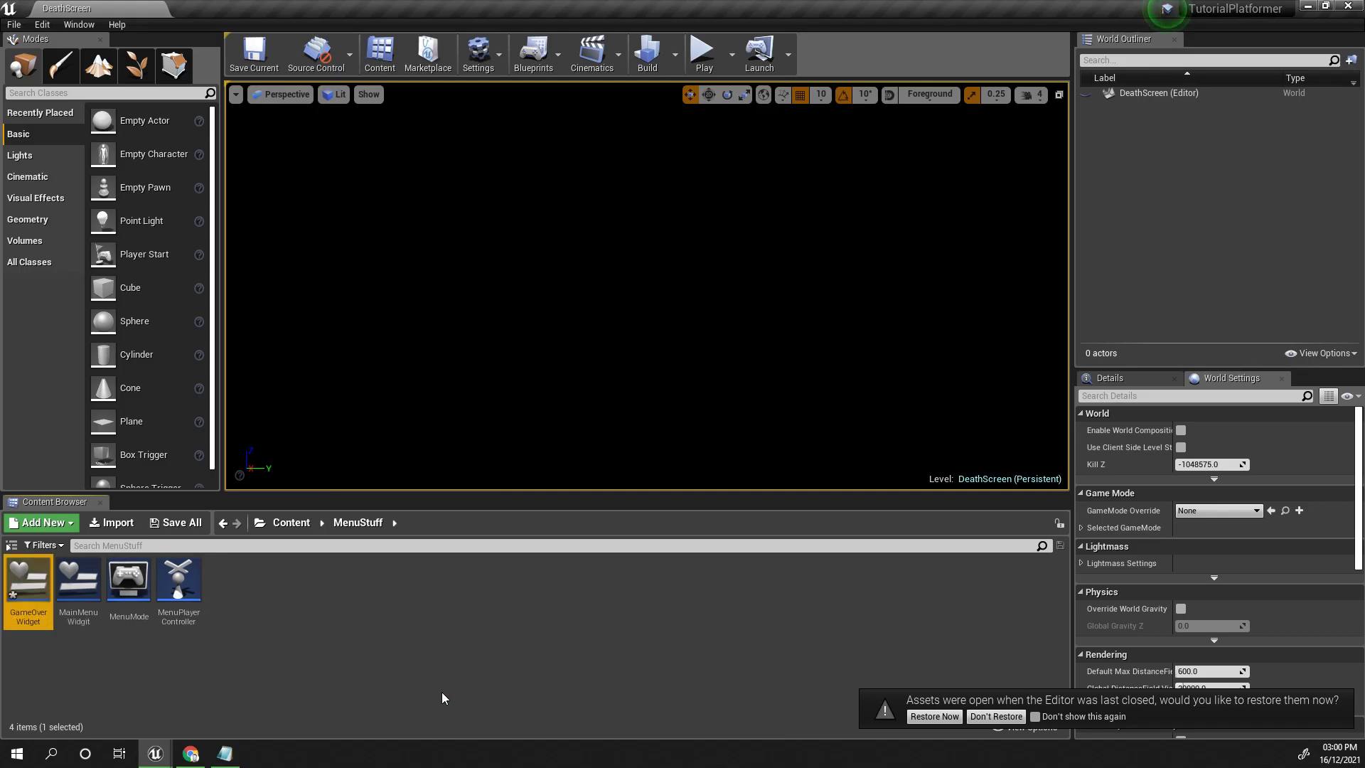
# Open GameOverWidget and add an image about 1874 by 1025 covering the canvas, anchored to the centre
pyautogui.doubleClick(36, 594)
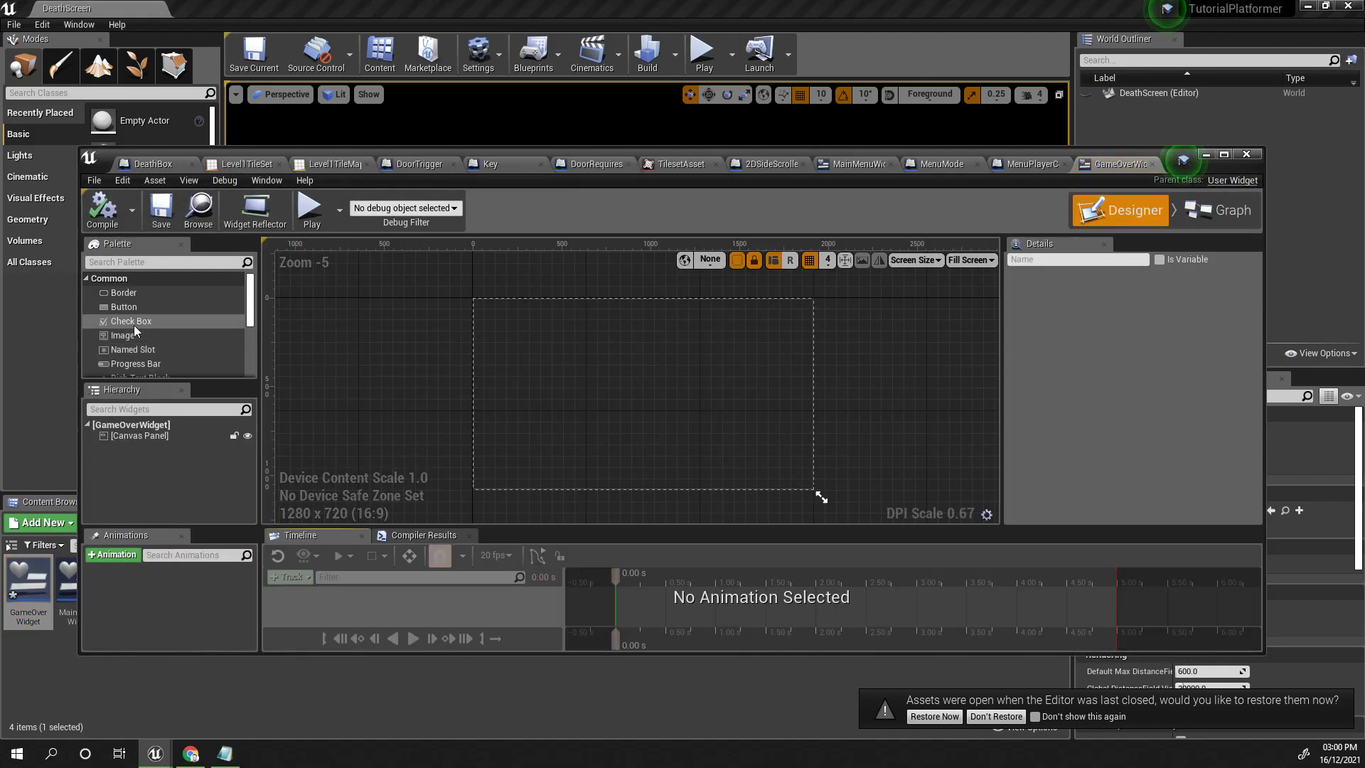
pyautogui.scroll(-2, 139, 352)
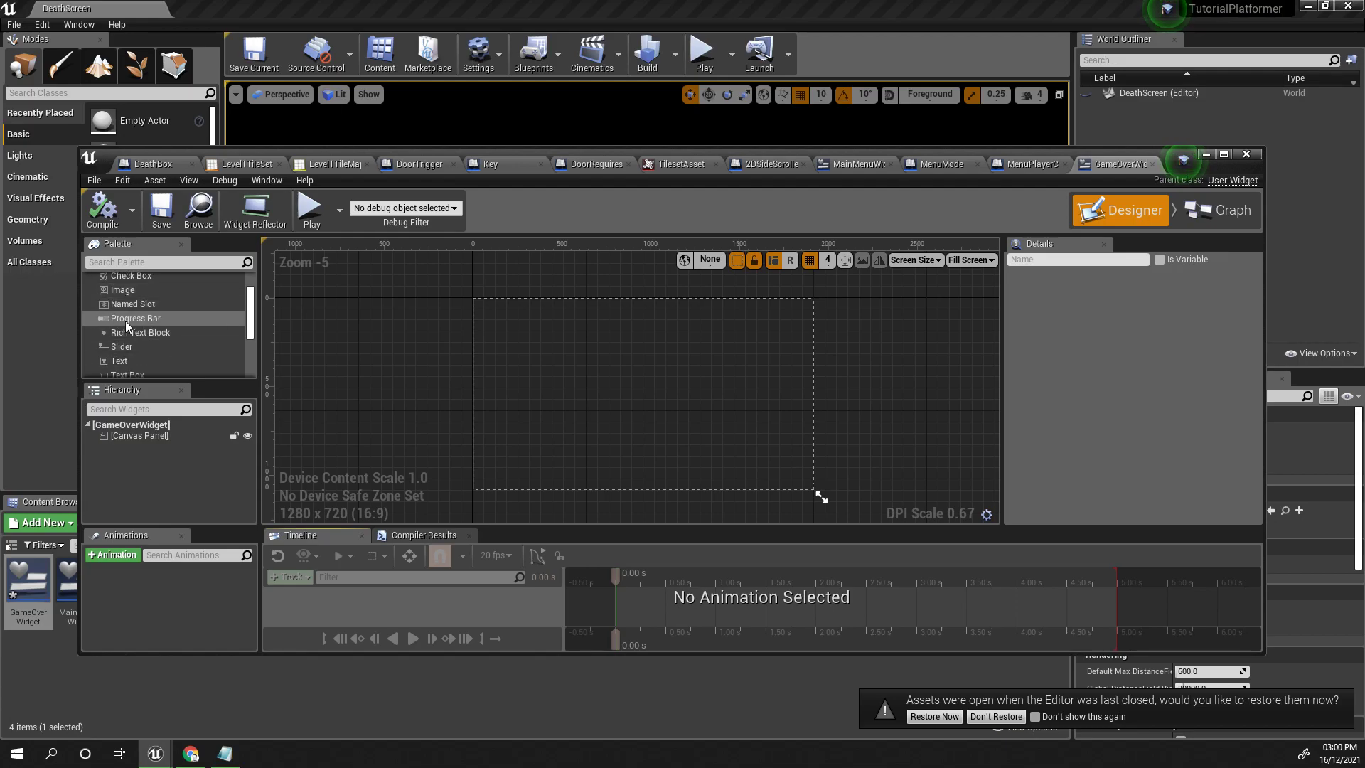
pyautogui.moveTo(128, 292); pyautogui.dragTo(818, 494)
pyautogui.moveTo(740, 460); pyautogui.dragTo(709, 424)
pyautogui.moveTo(779, 449); pyautogui.dragTo(813, 487)
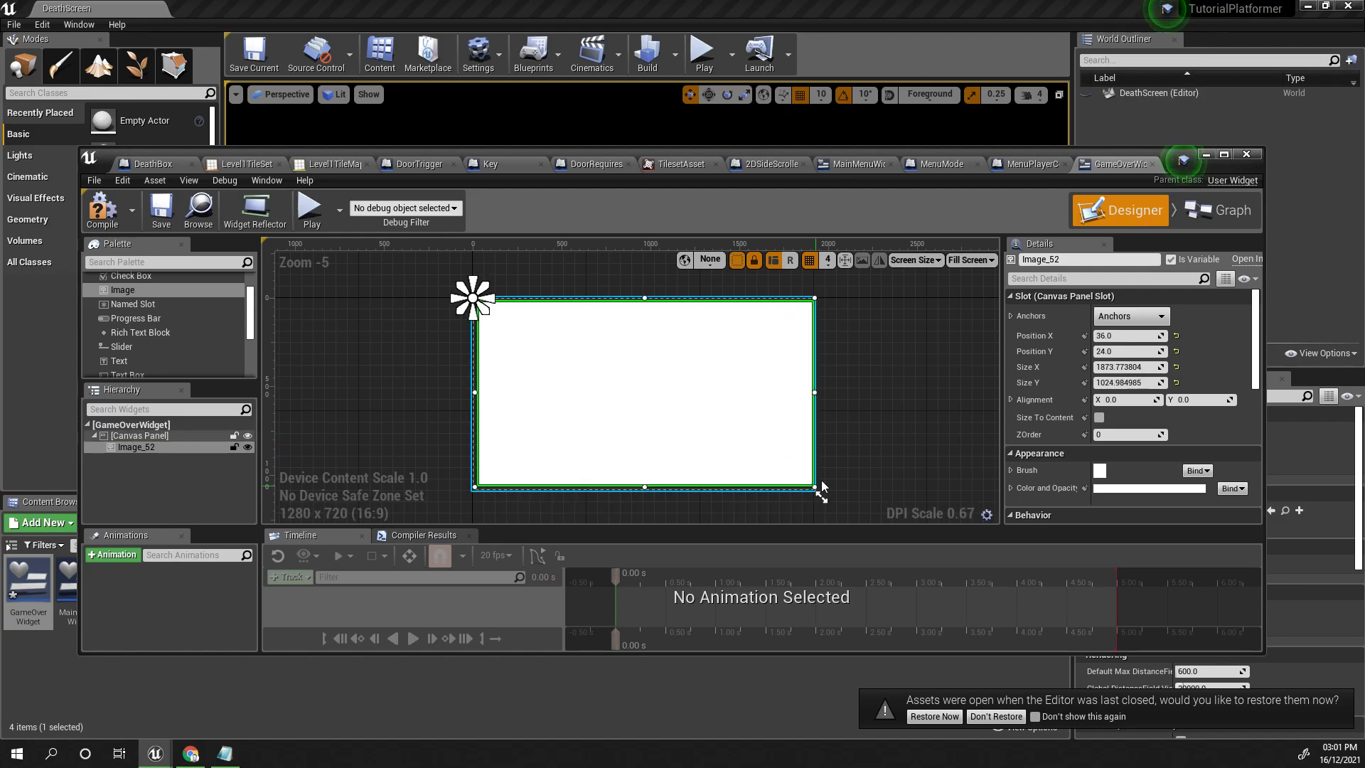
pyautogui.click(1113, 325)
pyautogui.click(1170, 405)
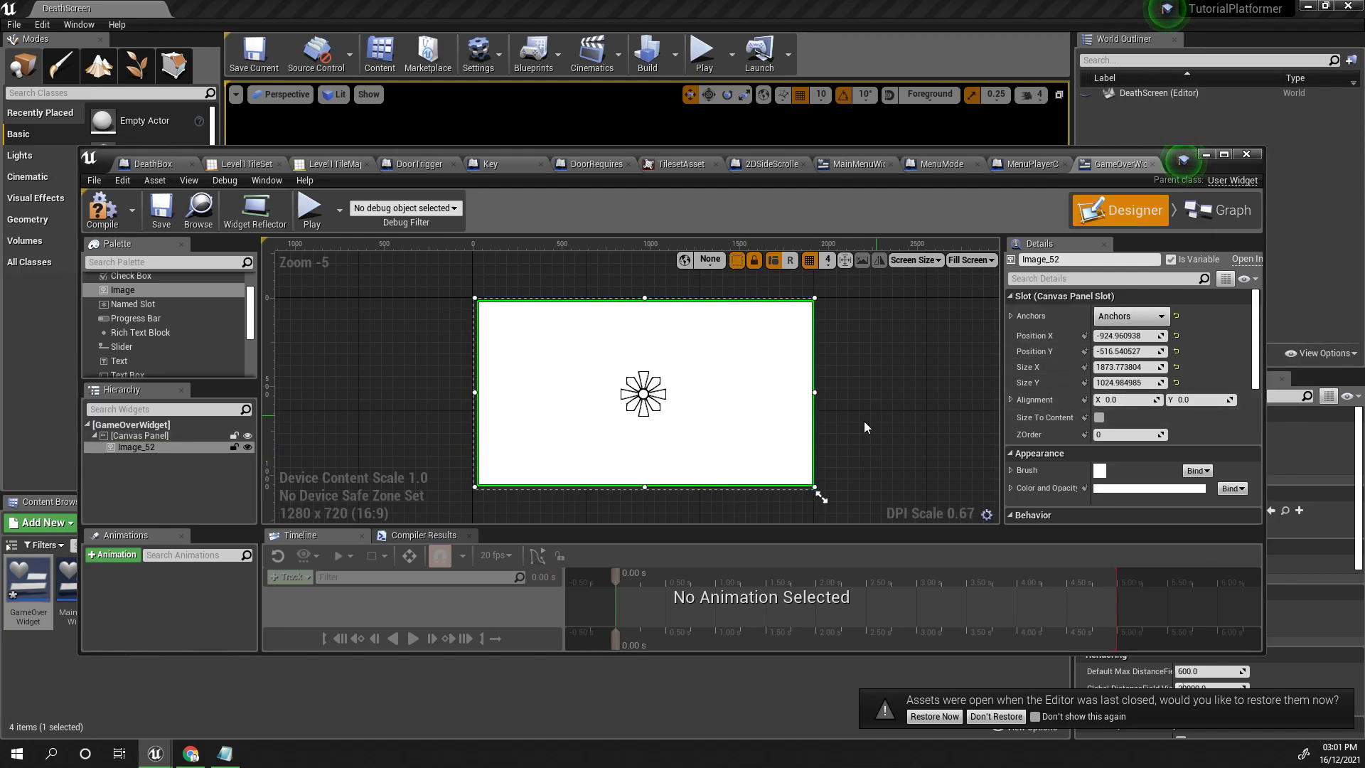
# Add a text block about 1120 by 208 across the middle of the canvas, reading GAME OVER
pyautogui.moveTo(126, 366); pyautogui.dragTo(565, 372)
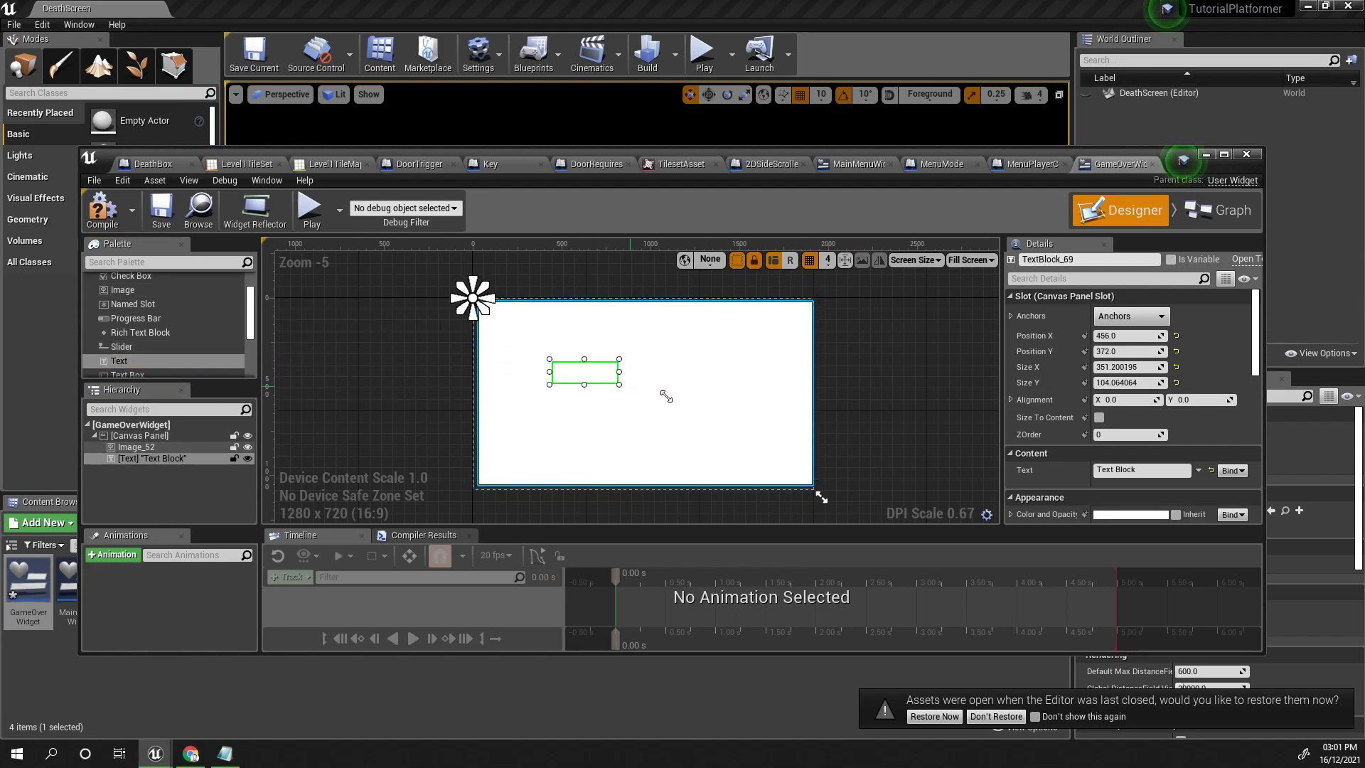
pyautogui.moveTo(756, 404); pyautogui.dragTo(758, 403)
pyautogui.scroll(-1, 1095, 444)
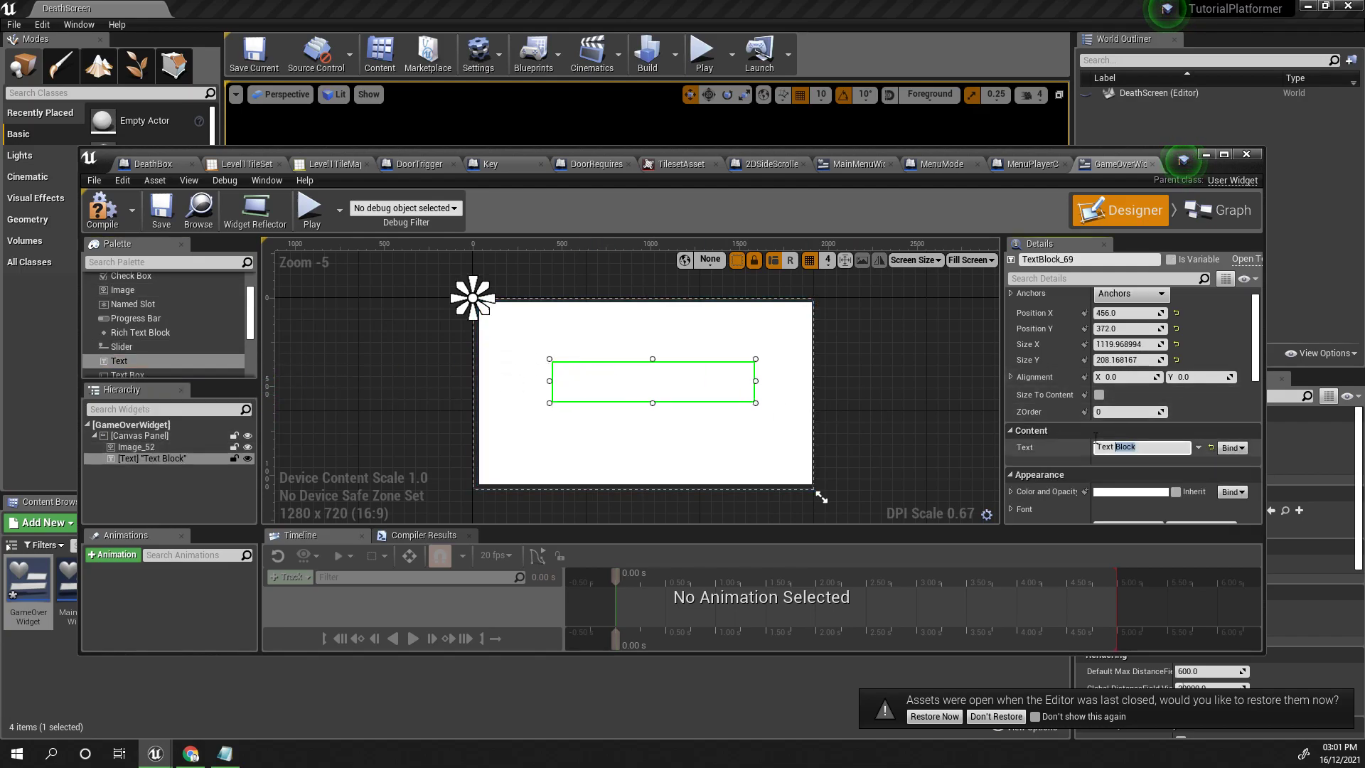
pyautogui.click(1124, 447)
pyautogui.write('GAME OV')
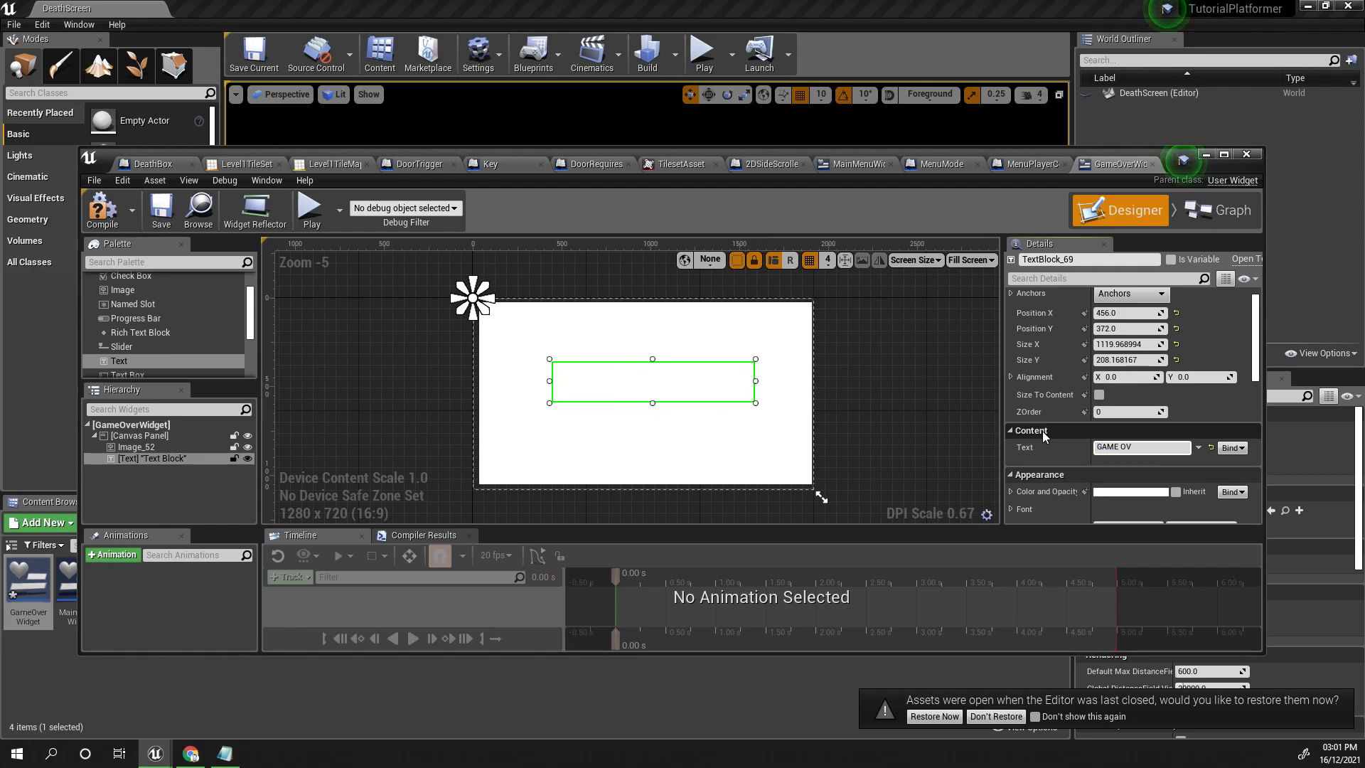
pyautogui.scroll(1, 1124, 420)
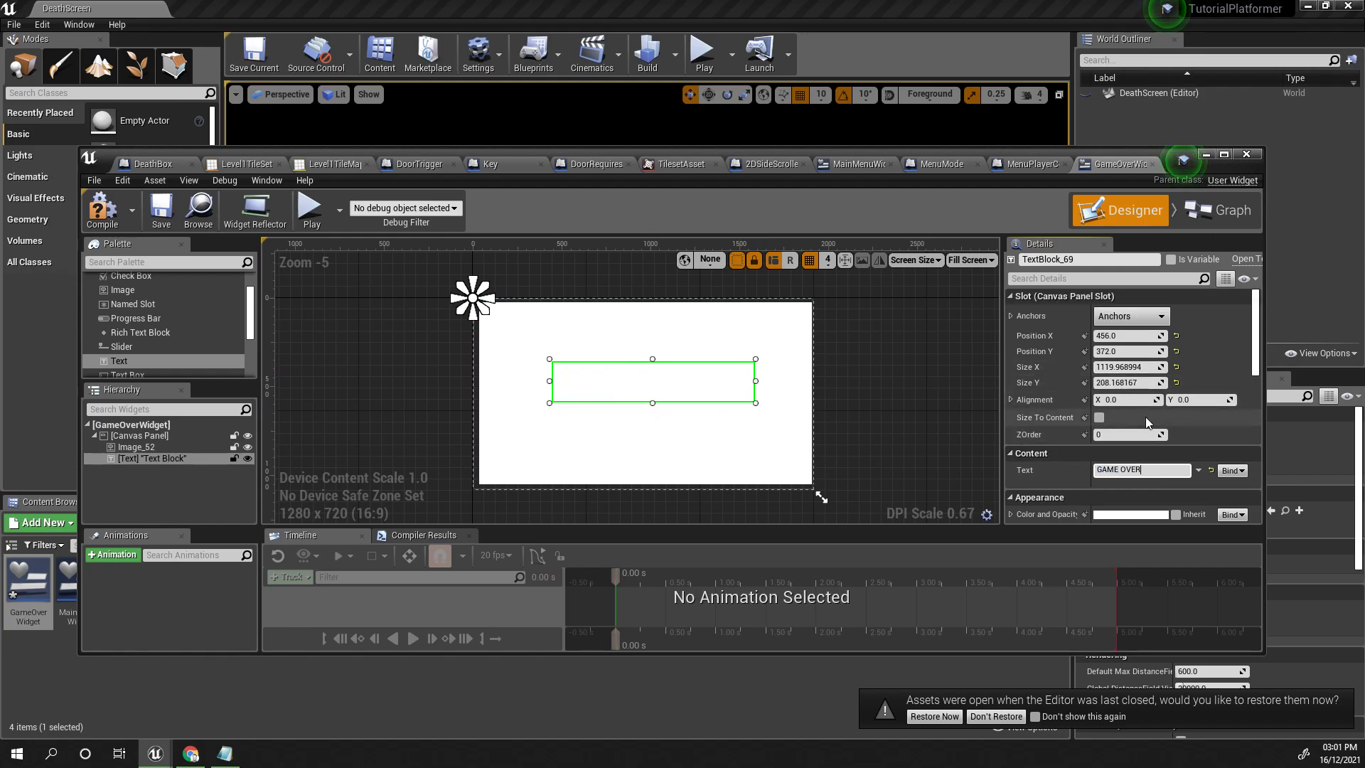
pyautogui.scroll(-1, 1095, 418)
# Tint the background image a dark muted red, hex sRGB 654343FF, and close the colour picker
pyautogui.click(739, 449)
pyautogui.scroll(-1, 1109, 441)
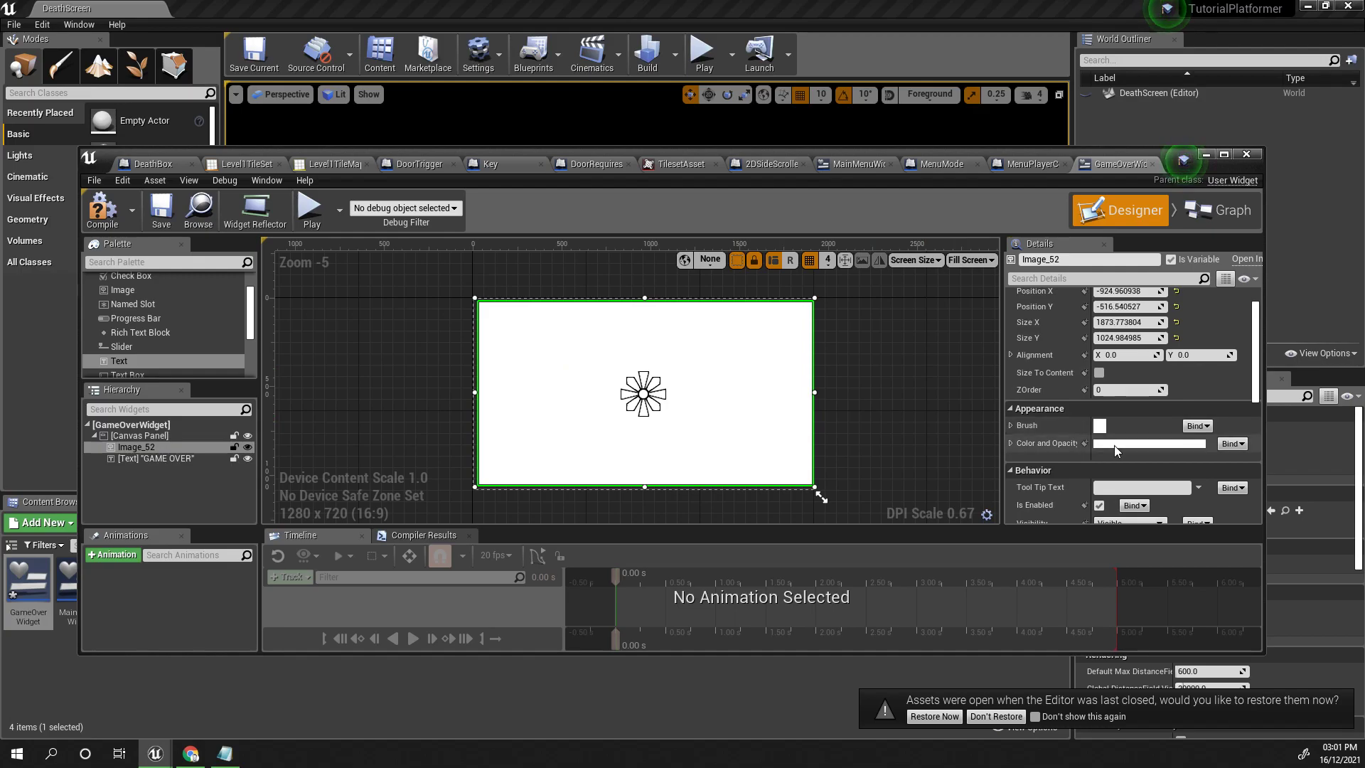
pyautogui.click(1115, 445)
pyautogui.click(983, 466)
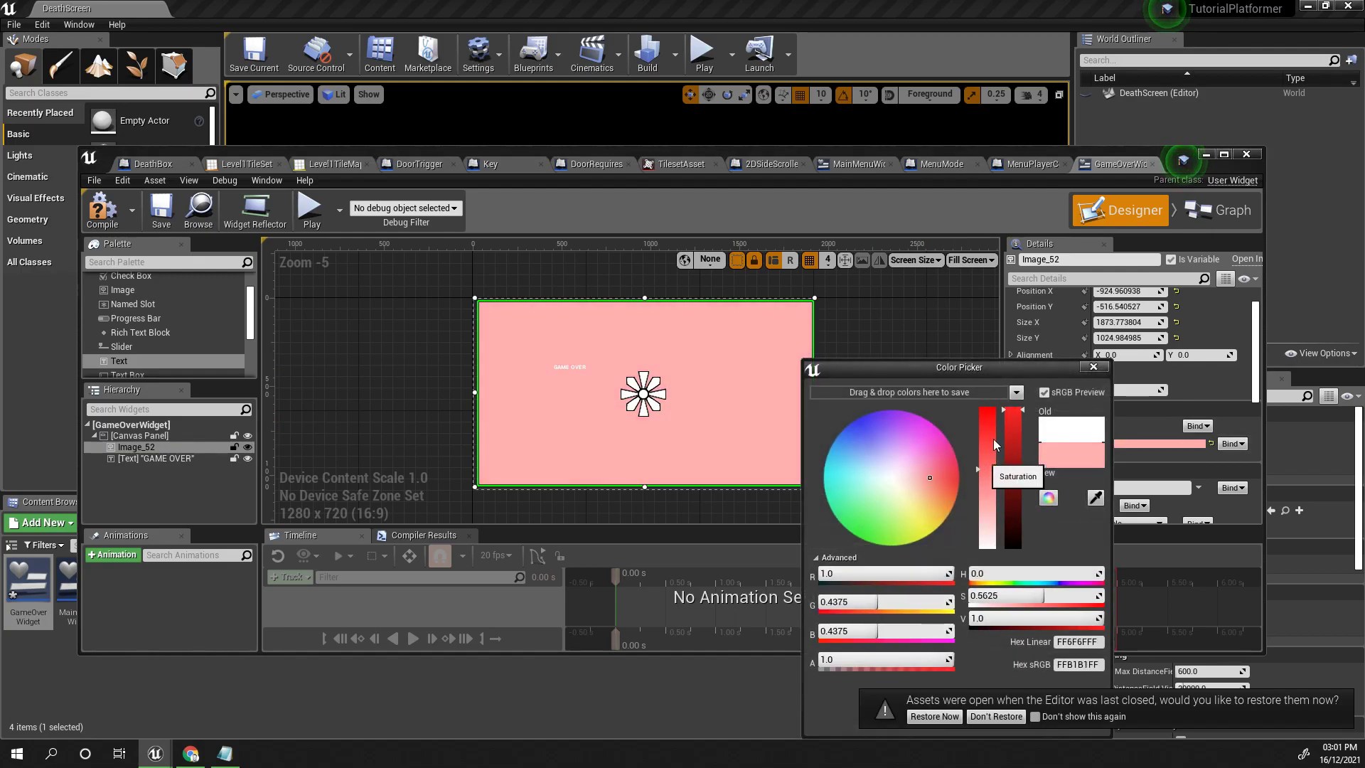
pyautogui.moveTo(1012, 488); pyautogui.dragTo(1011, 530)
pyautogui.click(582, 378)
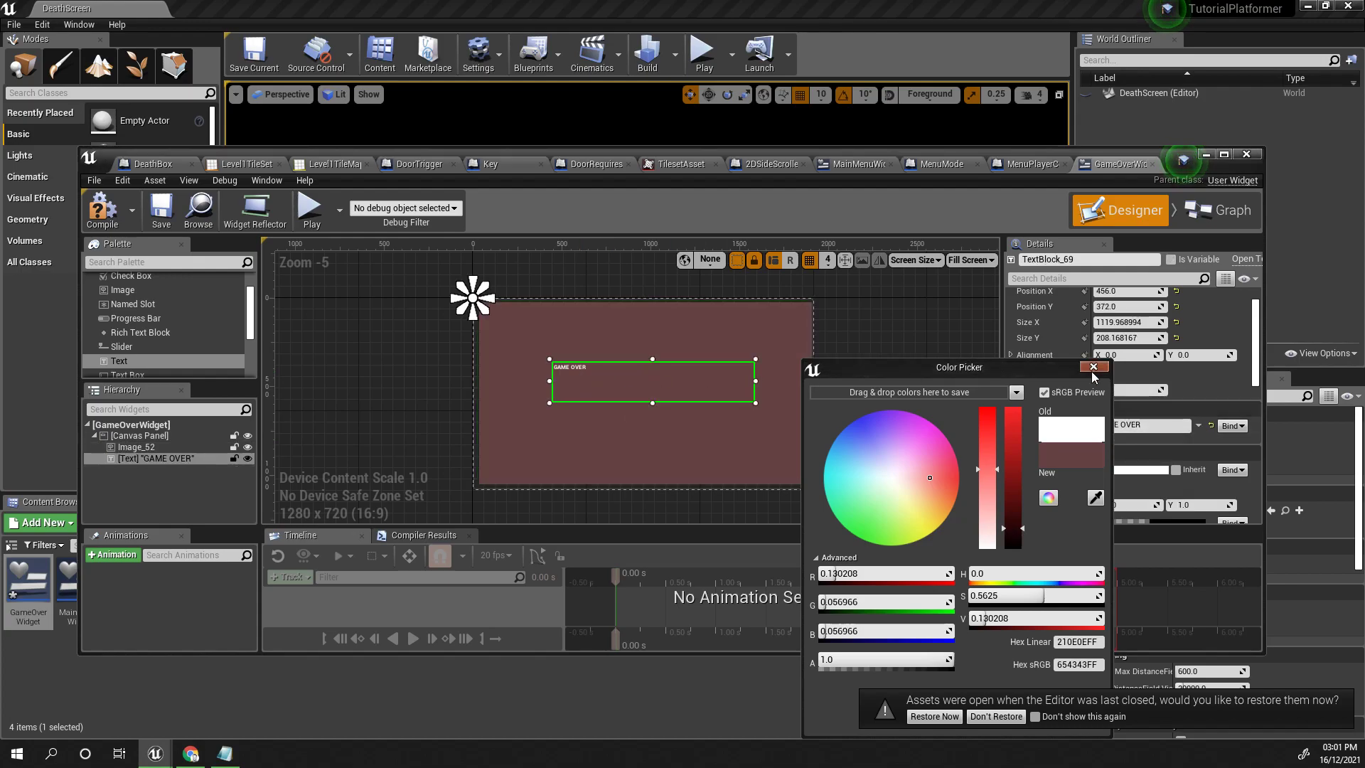
pyautogui.click(1093, 368)
# Set the GAME OVER text's font size to 157 and its justification to centre
pyautogui.scroll(2, 1121, 381)
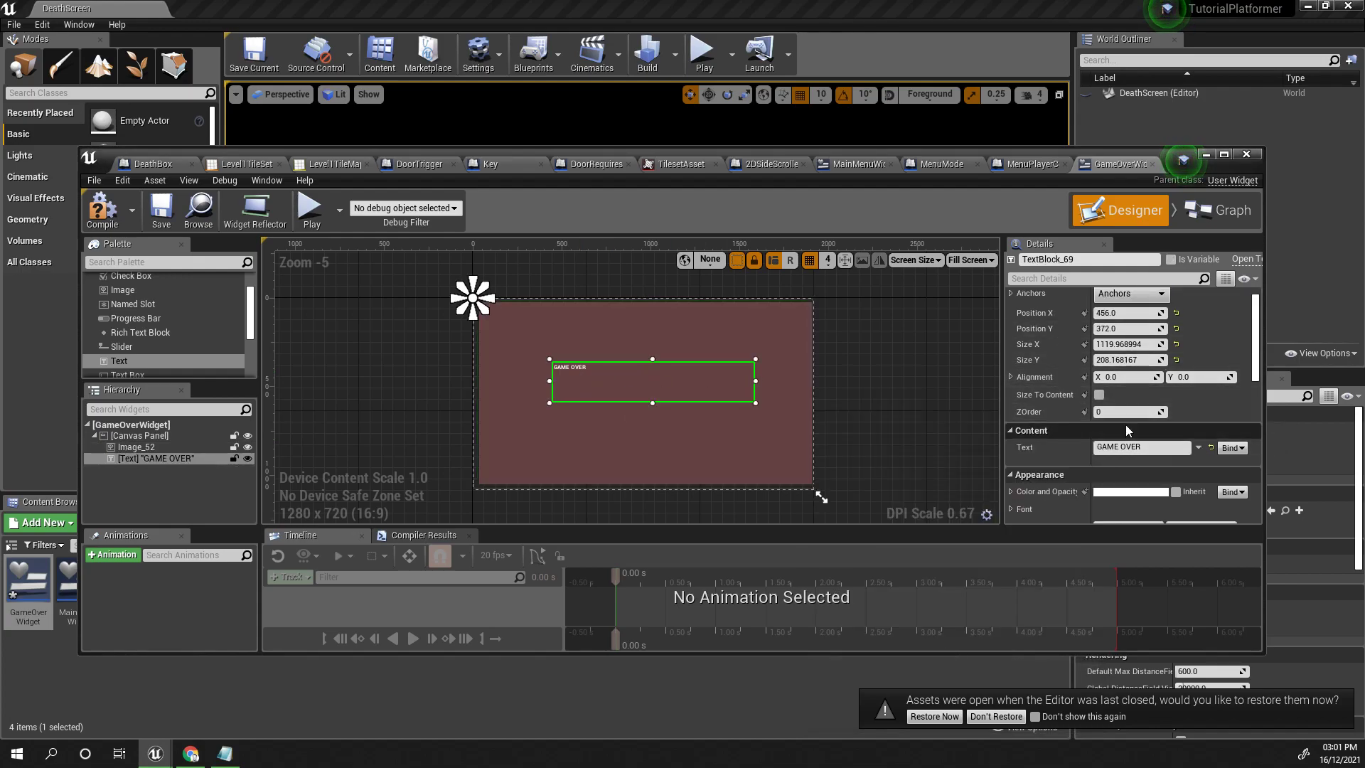
pyautogui.scroll(-2, 1126, 430)
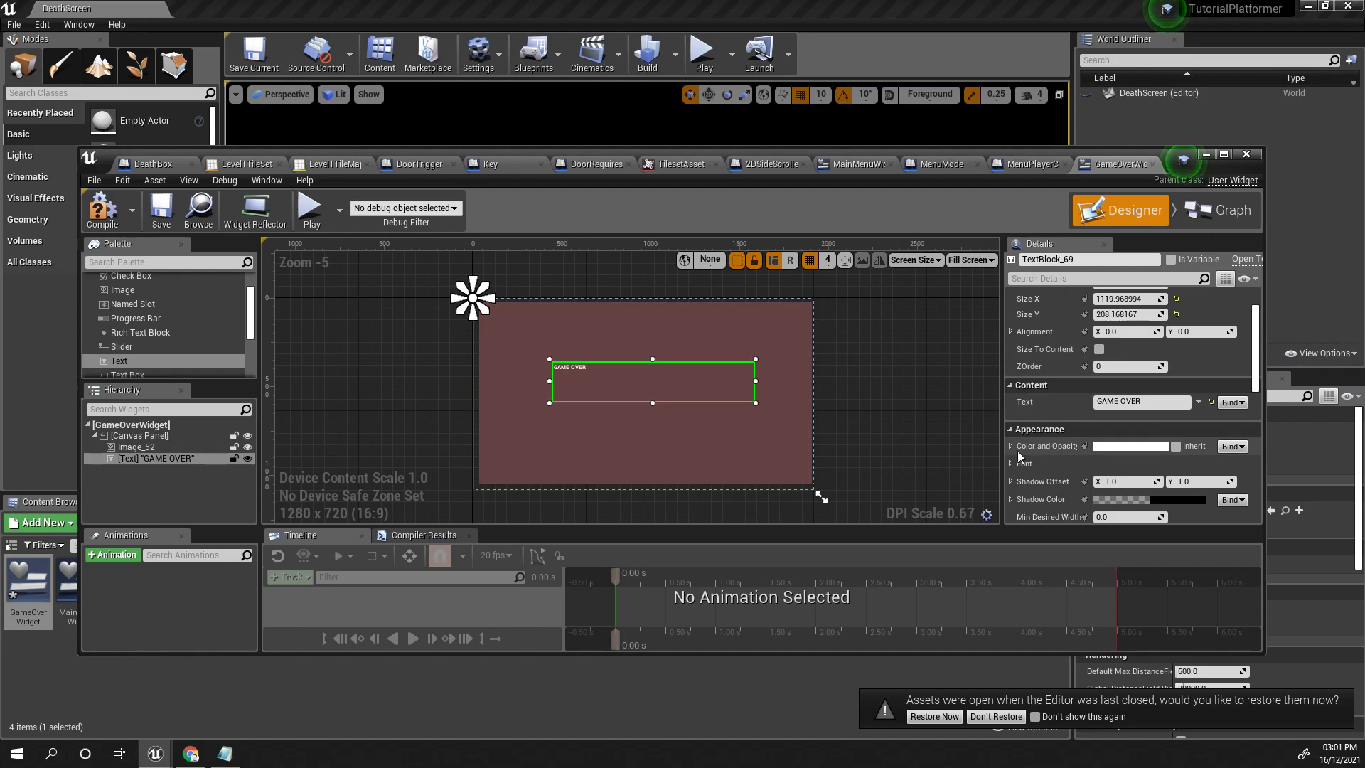
pyautogui.scroll(-2, 1049, 454)
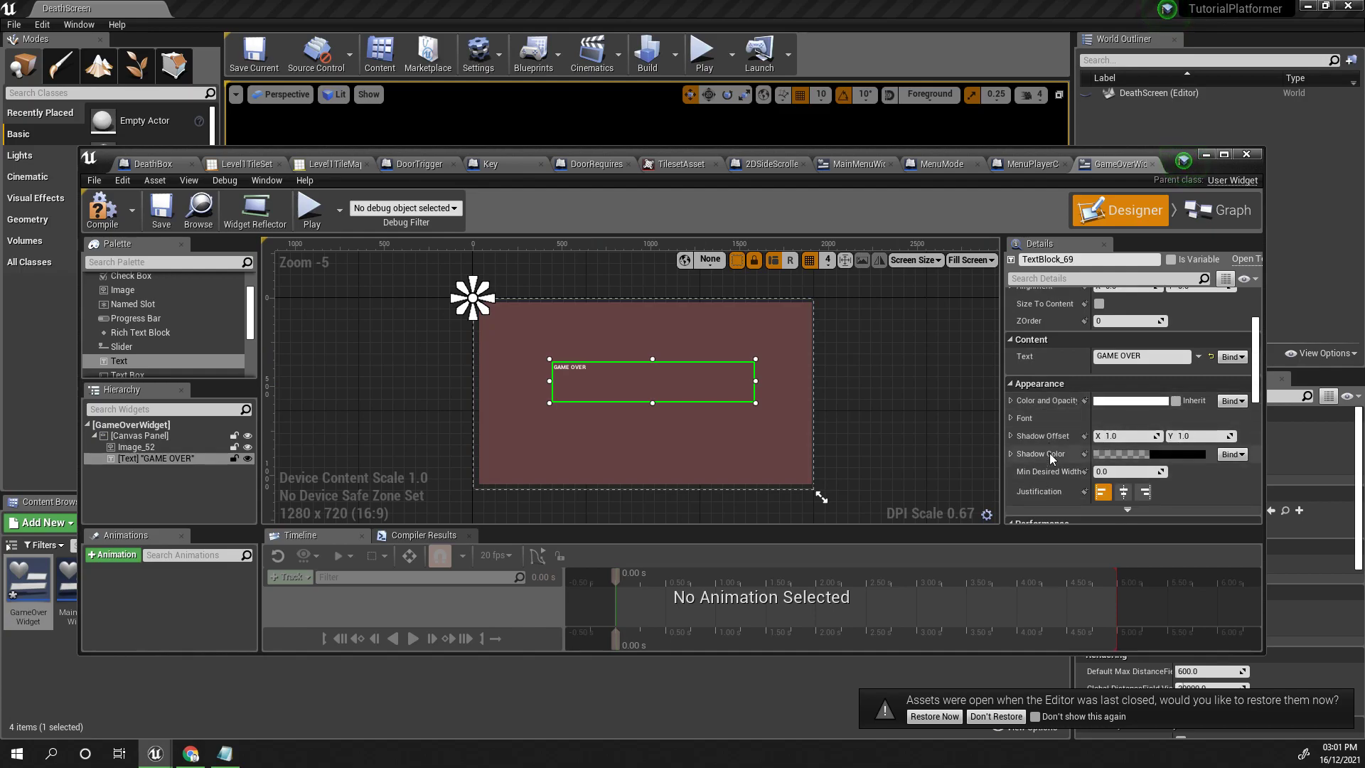
pyautogui.click(1017, 420)
pyautogui.moveTo(1110, 472)
pyautogui.mouseDown()
pyautogui.moveTo(1173, 472)
pyautogui.moveTo(1095, 472)
pyautogui.moveTo(1128, 458)
pyautogui.mouseUp()
pyautogui.scroll(-5, 1157, 401)
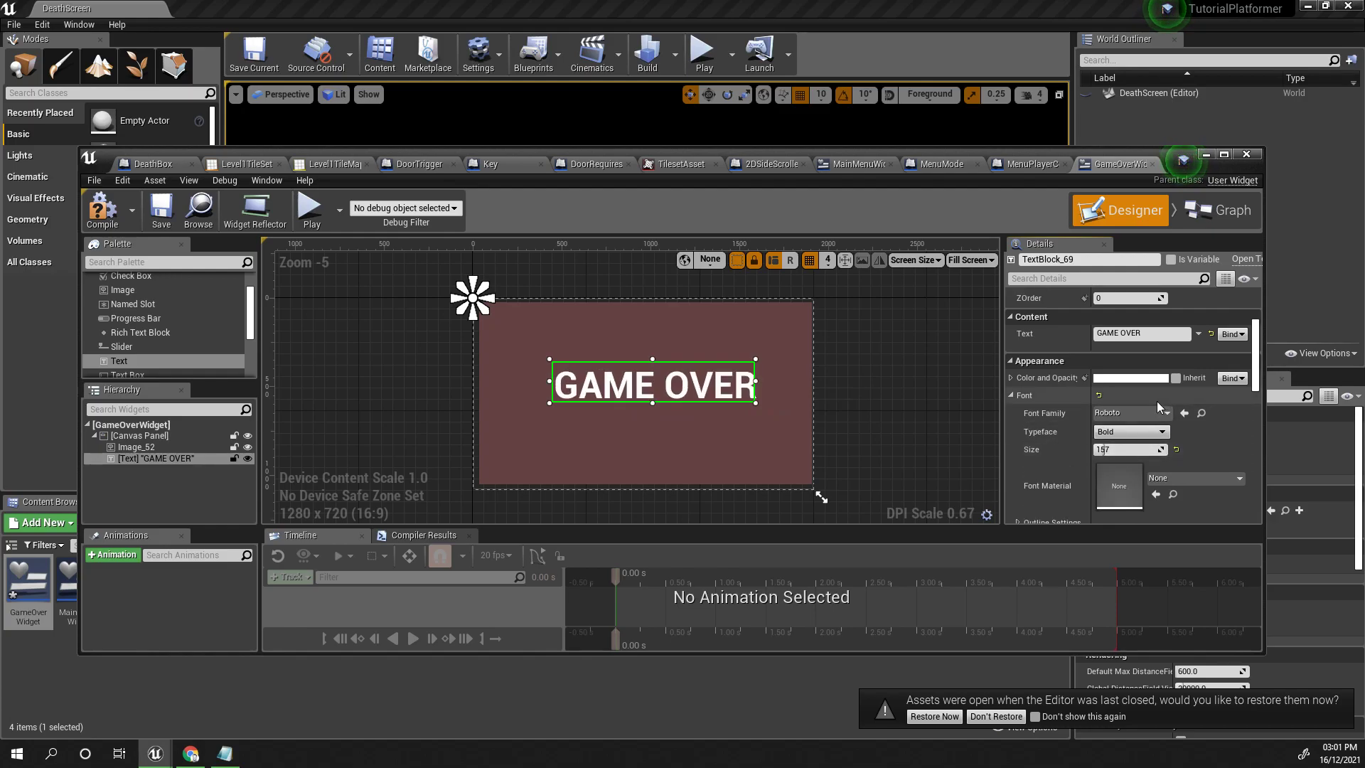
pyautogui.scroll(5, 1127, 398)
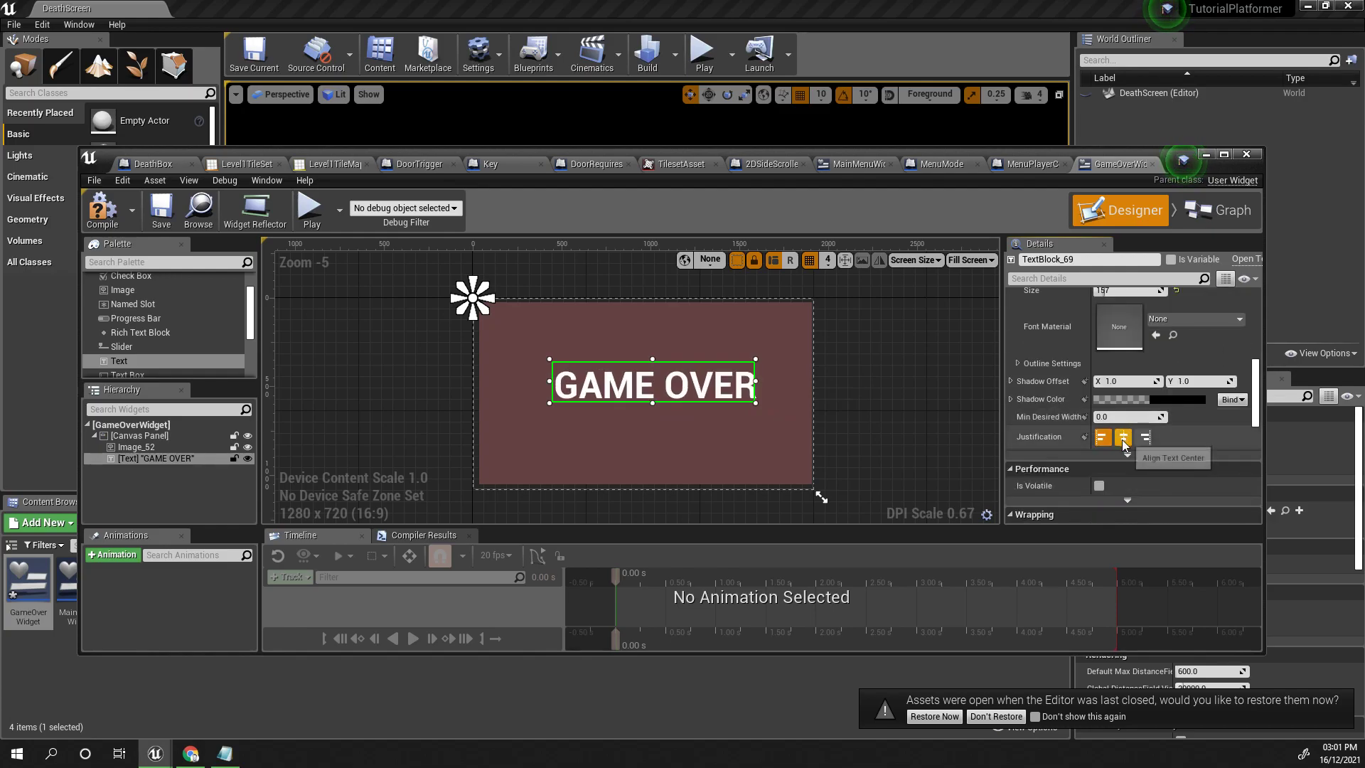
pyautogui.scroll(3, 1087, 373)
# Open the anchor presets for the GAME OVER text and clear the widget selection
pyautogui.click(1131, 332)
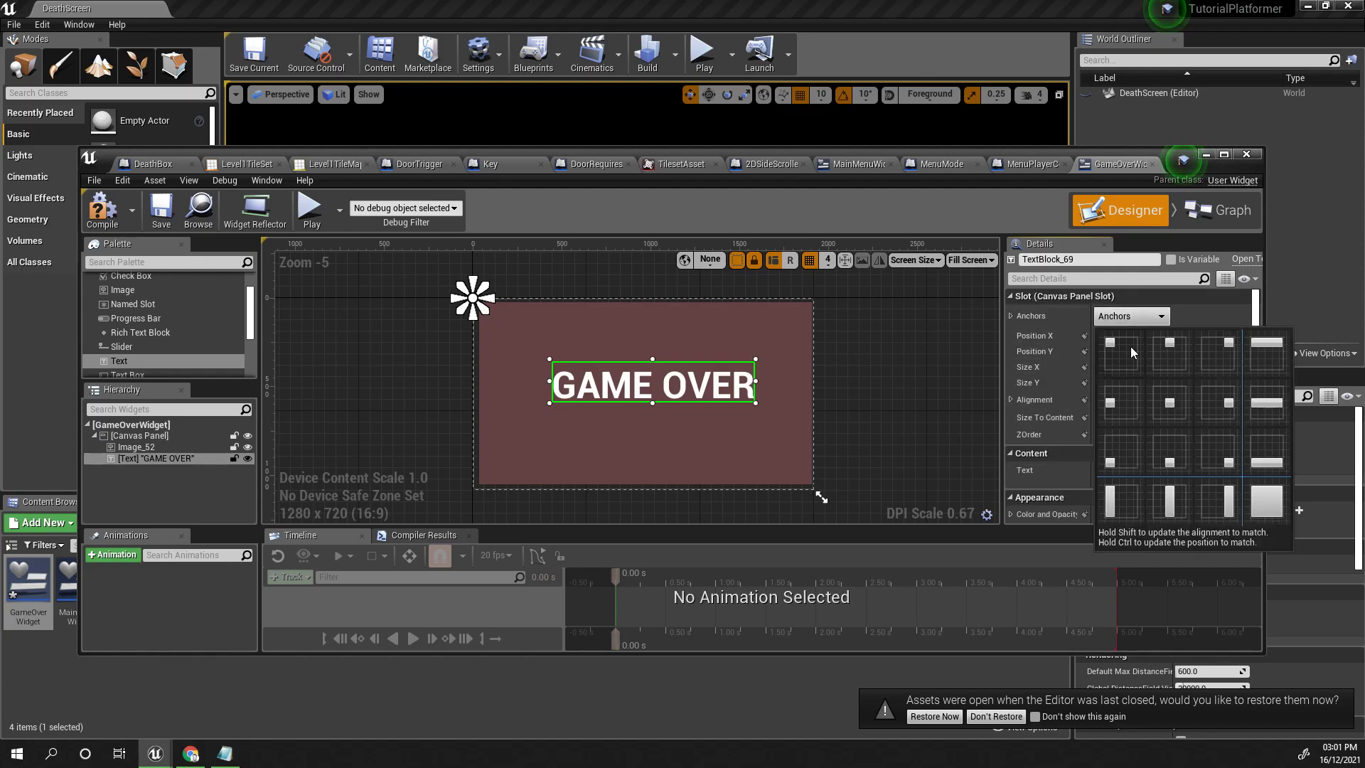
pyautogui.click(884, 404)
pyautogui.click(800, 408)
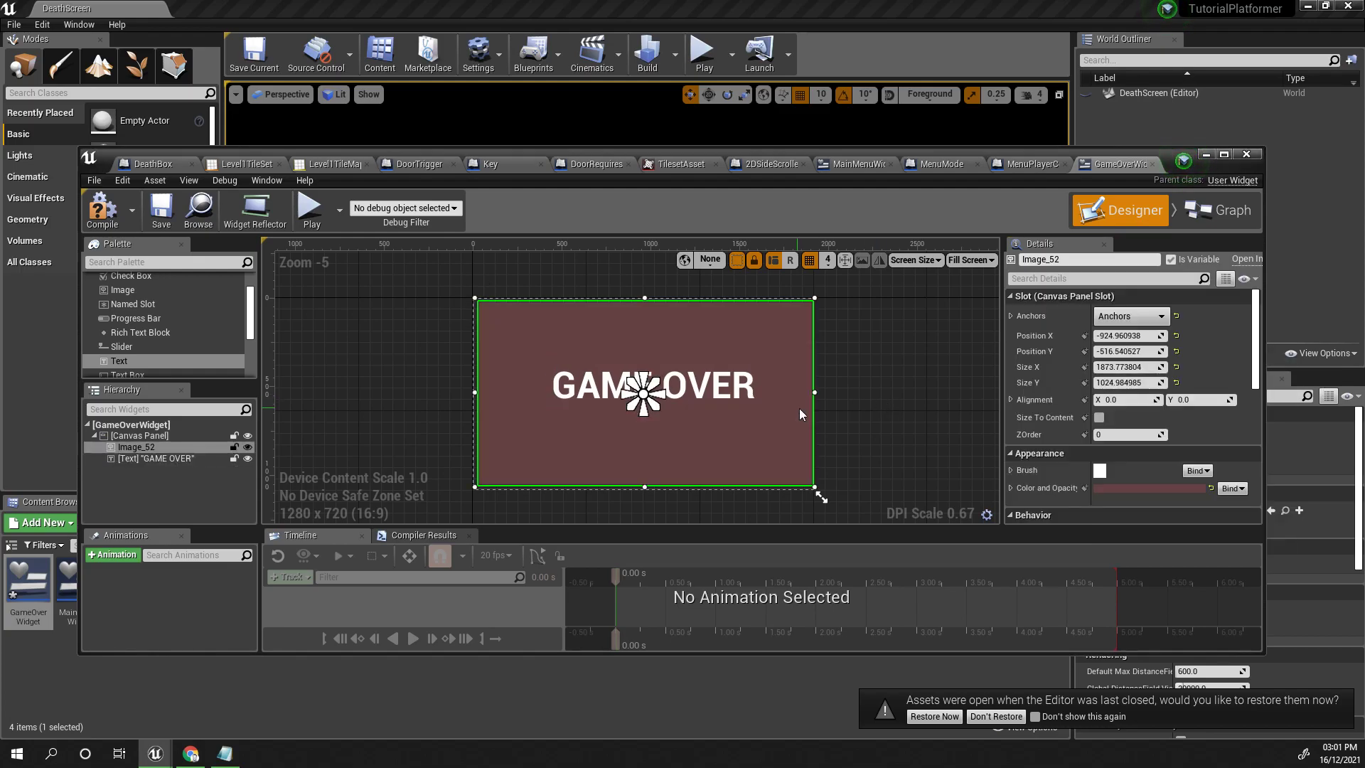
pyautogui.click(872, 372)
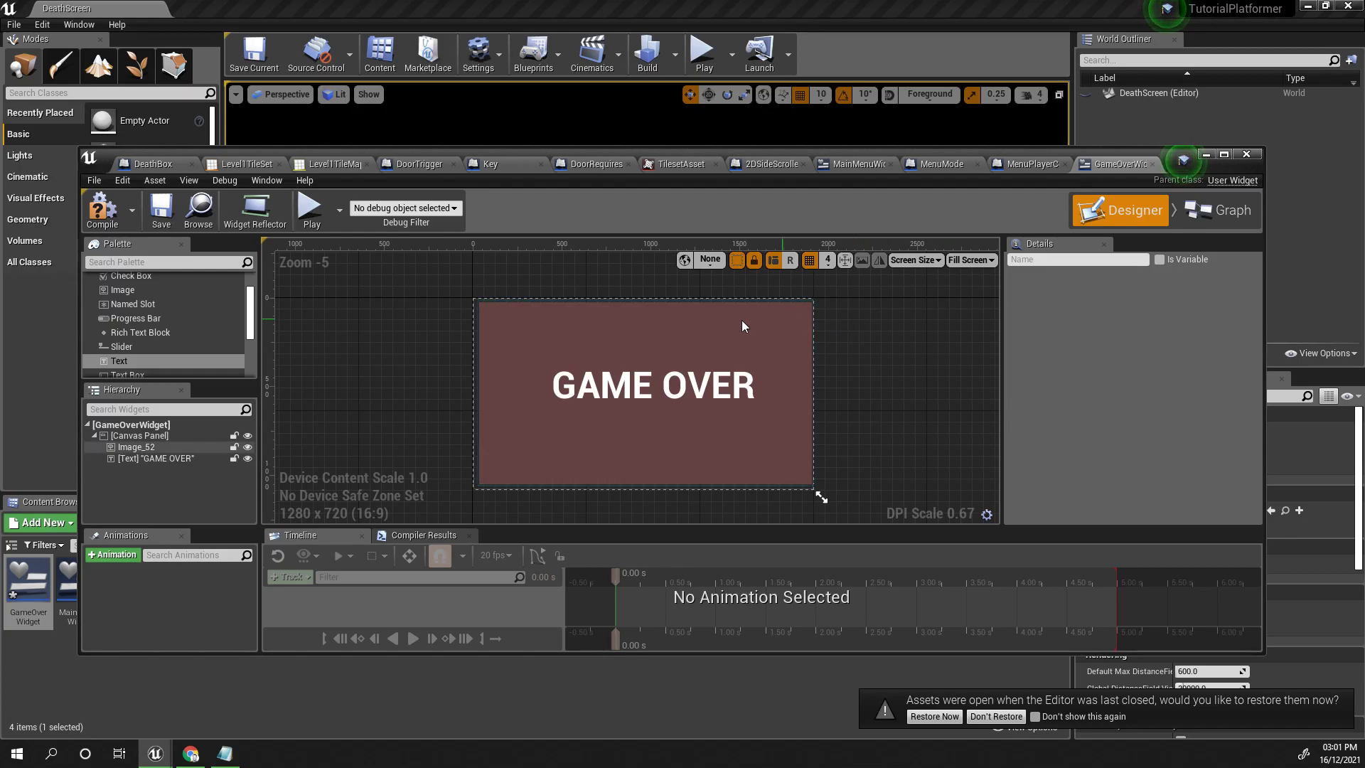
# Compile the GameOverWidget blueprint and minimise its editor window
pyautogui.click(1090, 126)
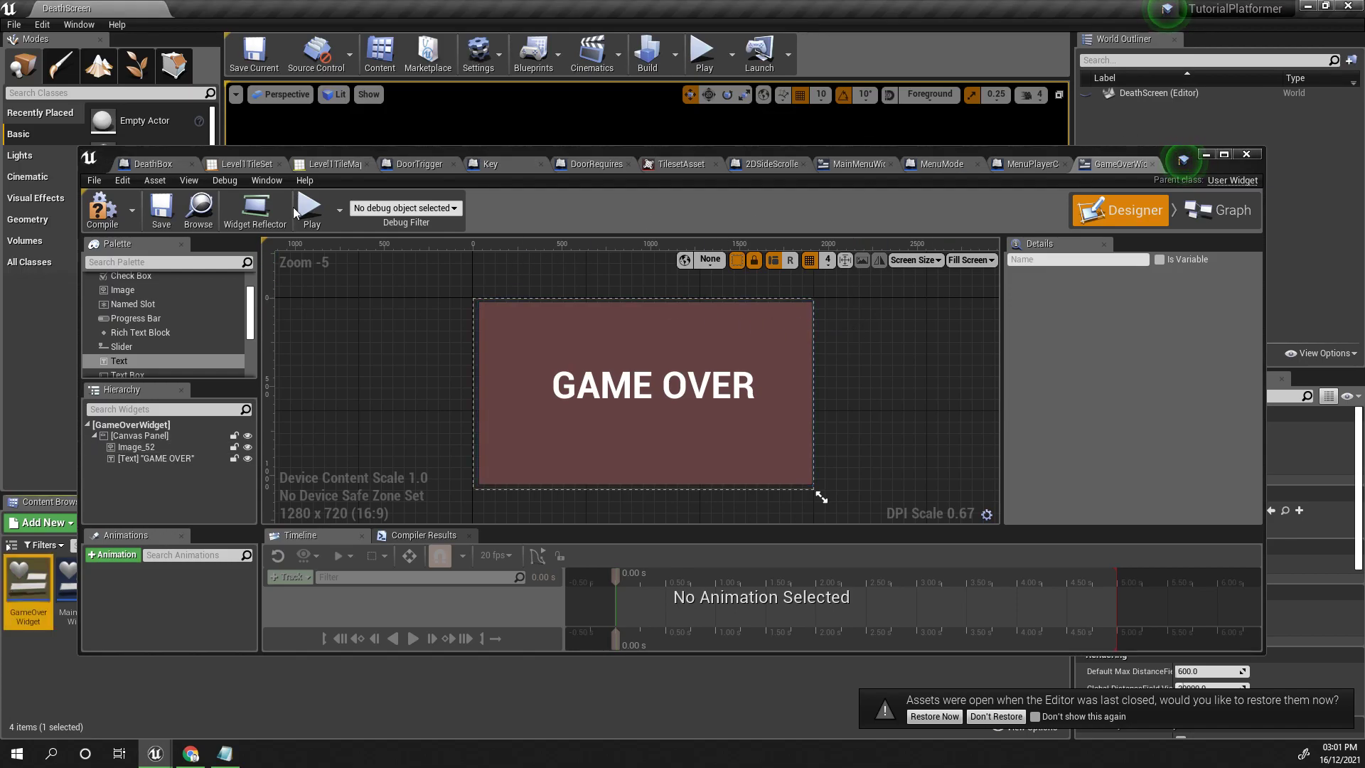
pyautogui.click(102, 208)
pyautogui.click(1207, 154)
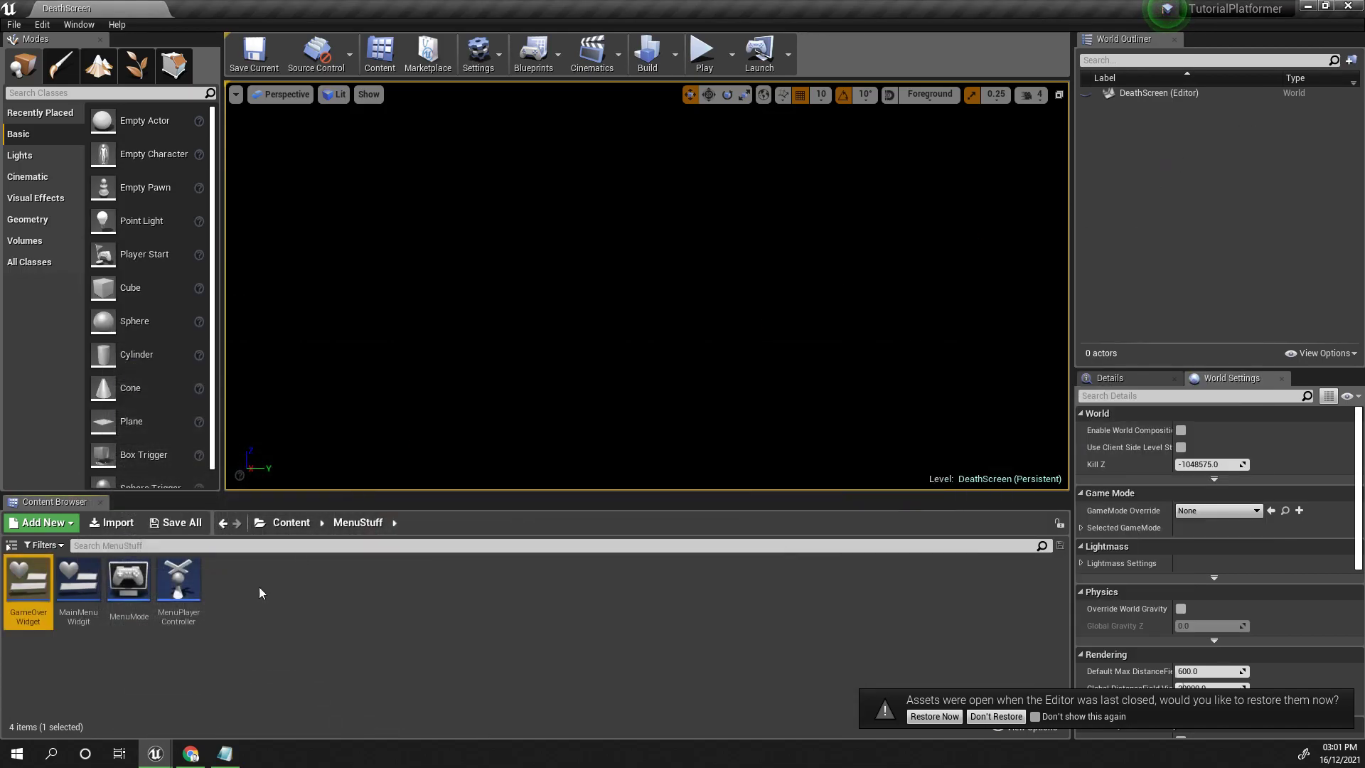
# Open the DeathScreen map from the 2DSideScrollerBP Maps folder and bring up its Level Blueprint
pyautogui.click(277, 526)
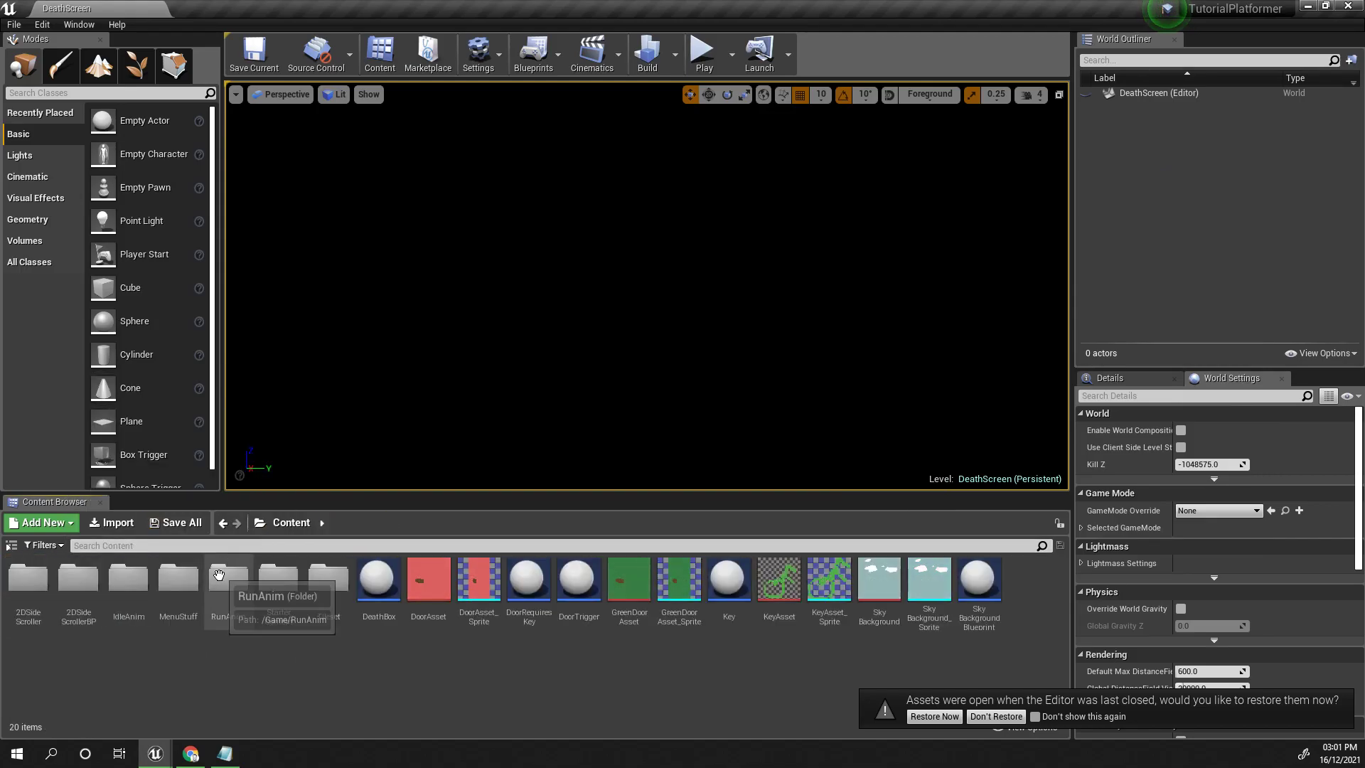
pyautogui.doubleClick(97, 586)
pyautogui.doubleClick(92, 584)
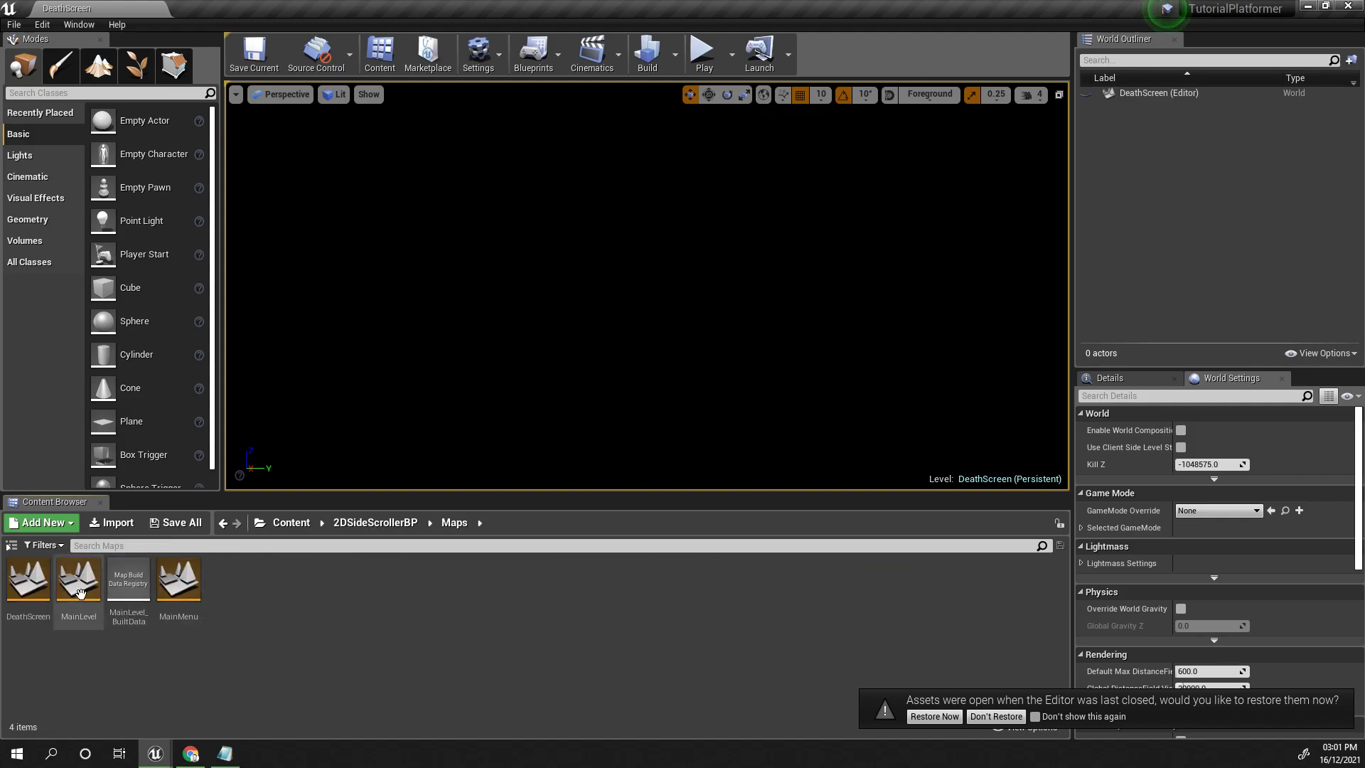
pyautogui.doubleClick(33, 590)
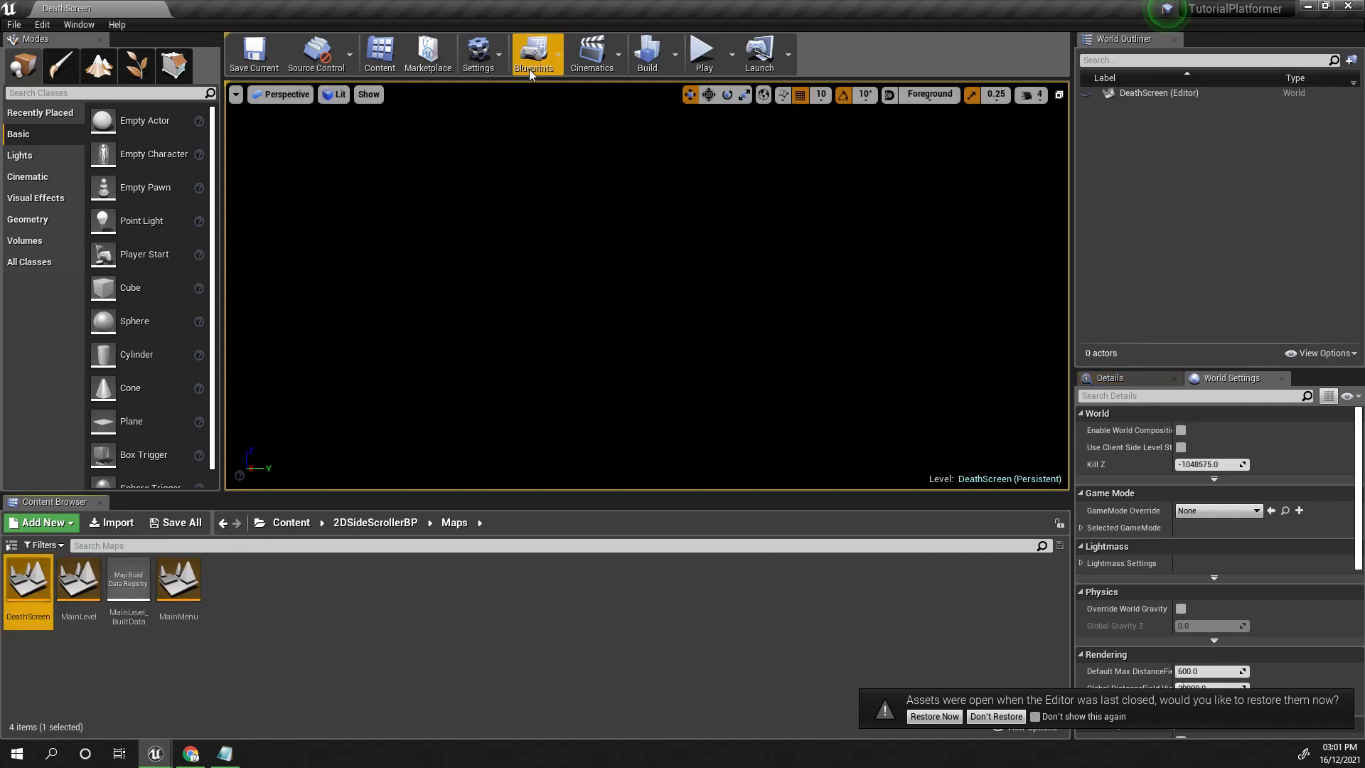
pyautogui.click(559, 65)
pyautogui.click(587, 180)
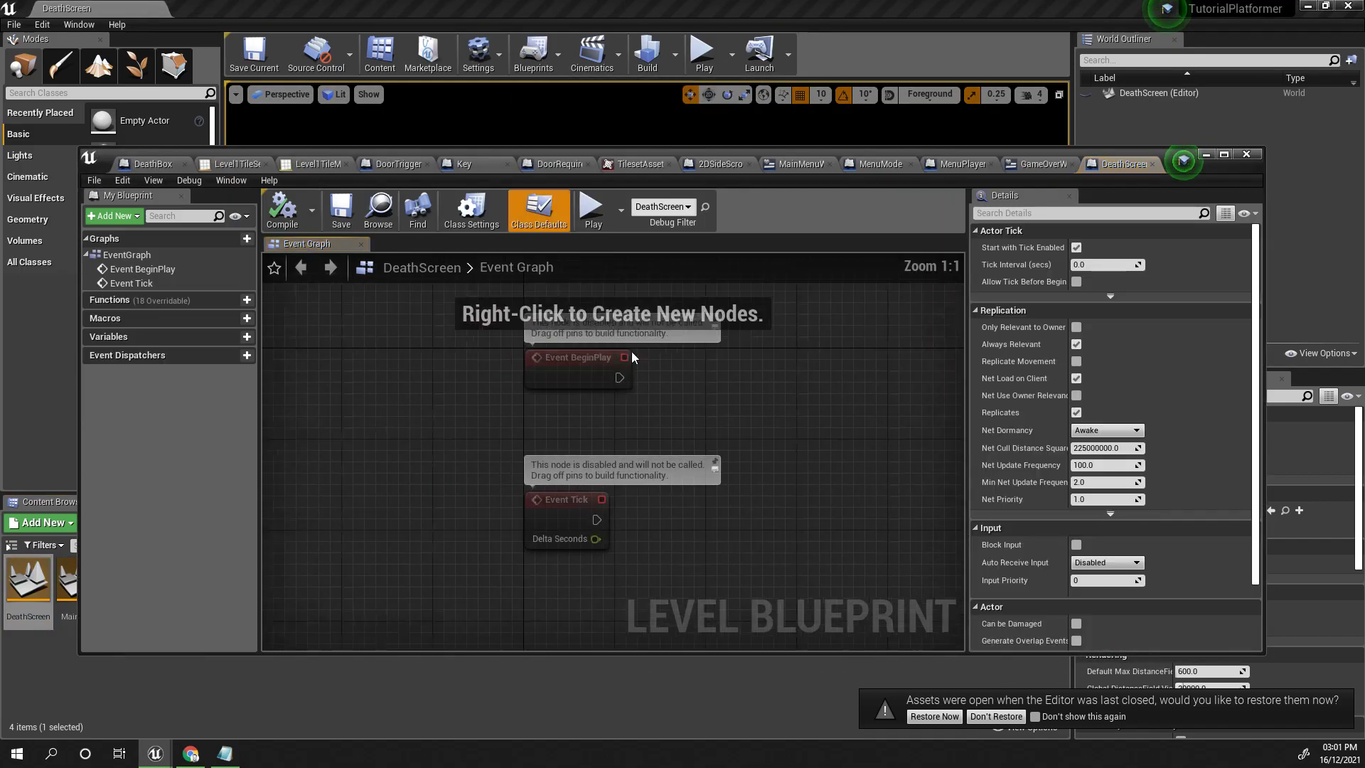
# Add a Create Widget node wired after Event BeginPlay, with its class set to GameOverWidget
pyautogui.moveTo(756, 433); pyautogui.dragTo(495, 387, button='right')
pyautogui.moveTo(485, 368); pyautogui.dragTo(587, 372)
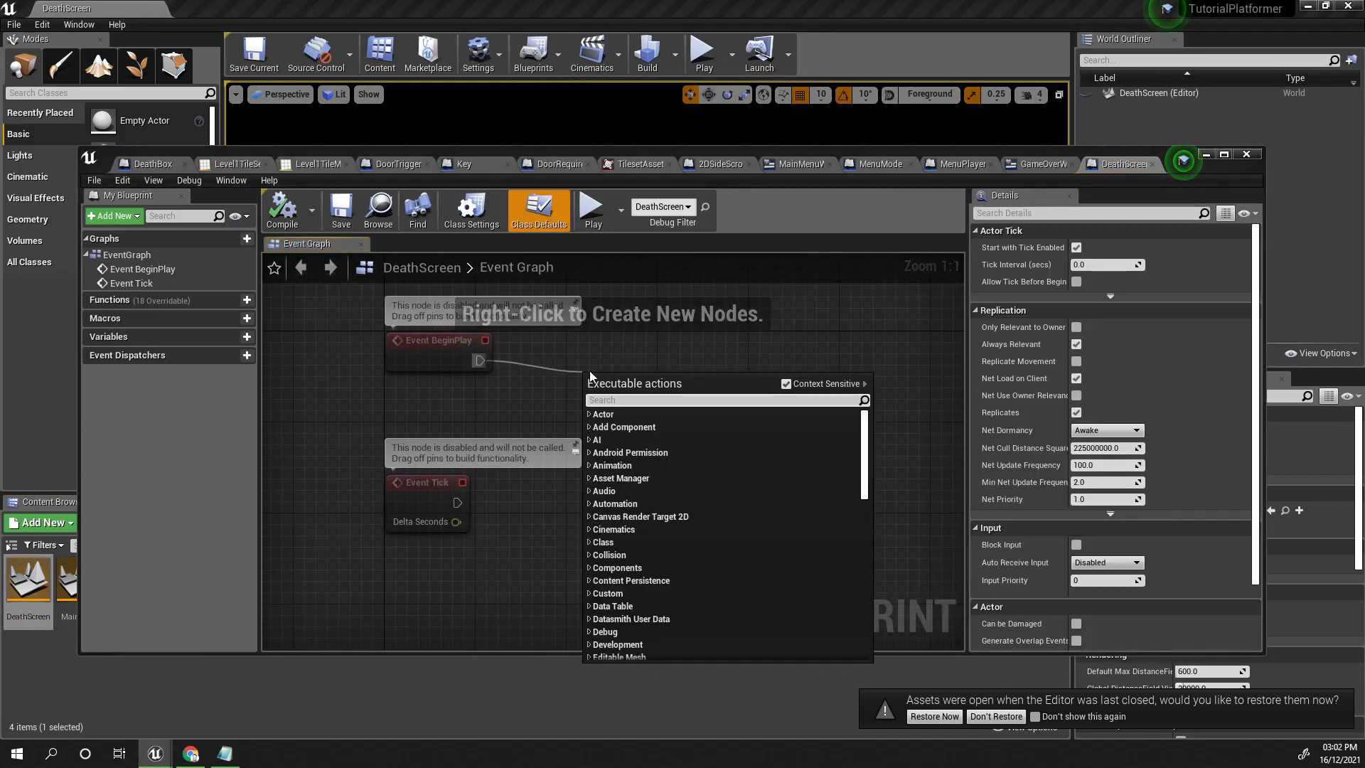
pyautogui.write('crea')
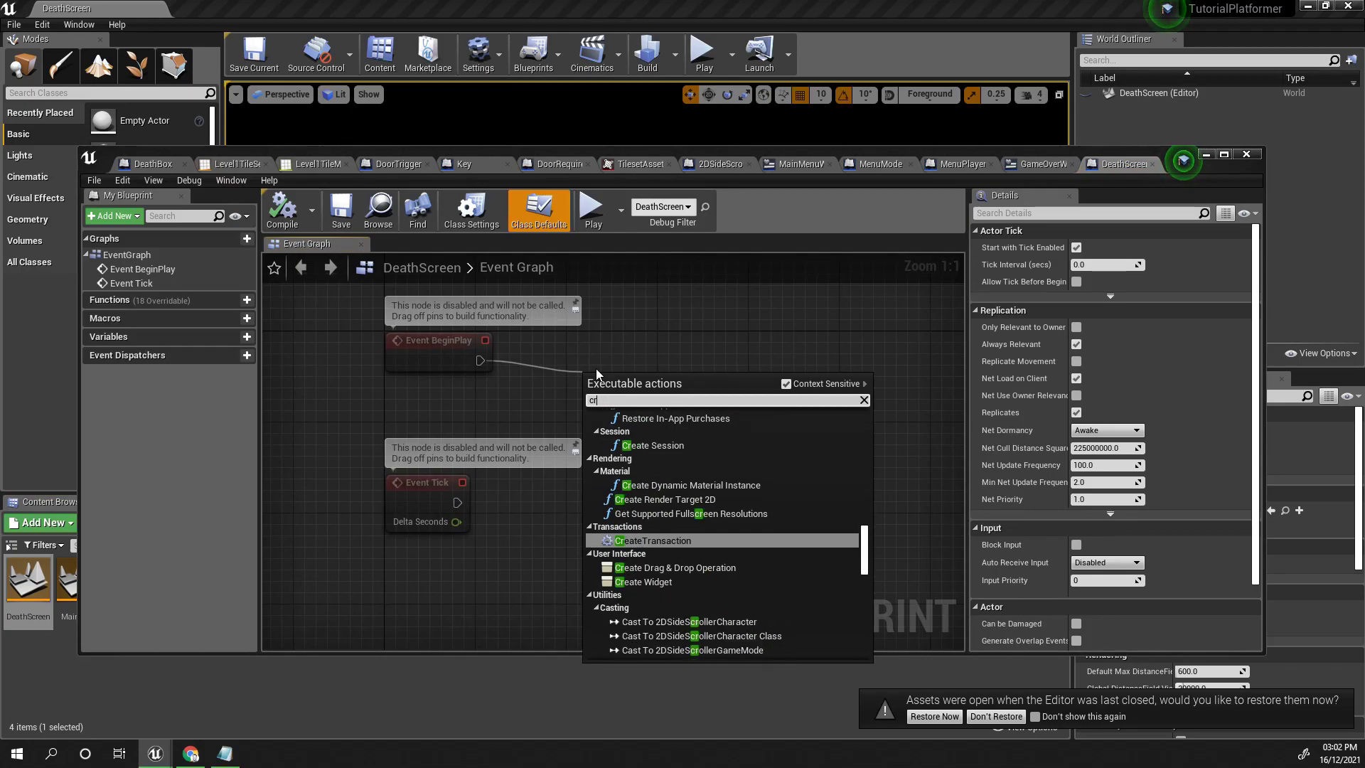
pyautogui.press('Down')
pyautogui.press('Down')
pyautogui.press('Return')
pyautogui.moveTo(655, 413); pyautogui.dragTo(597, 345)
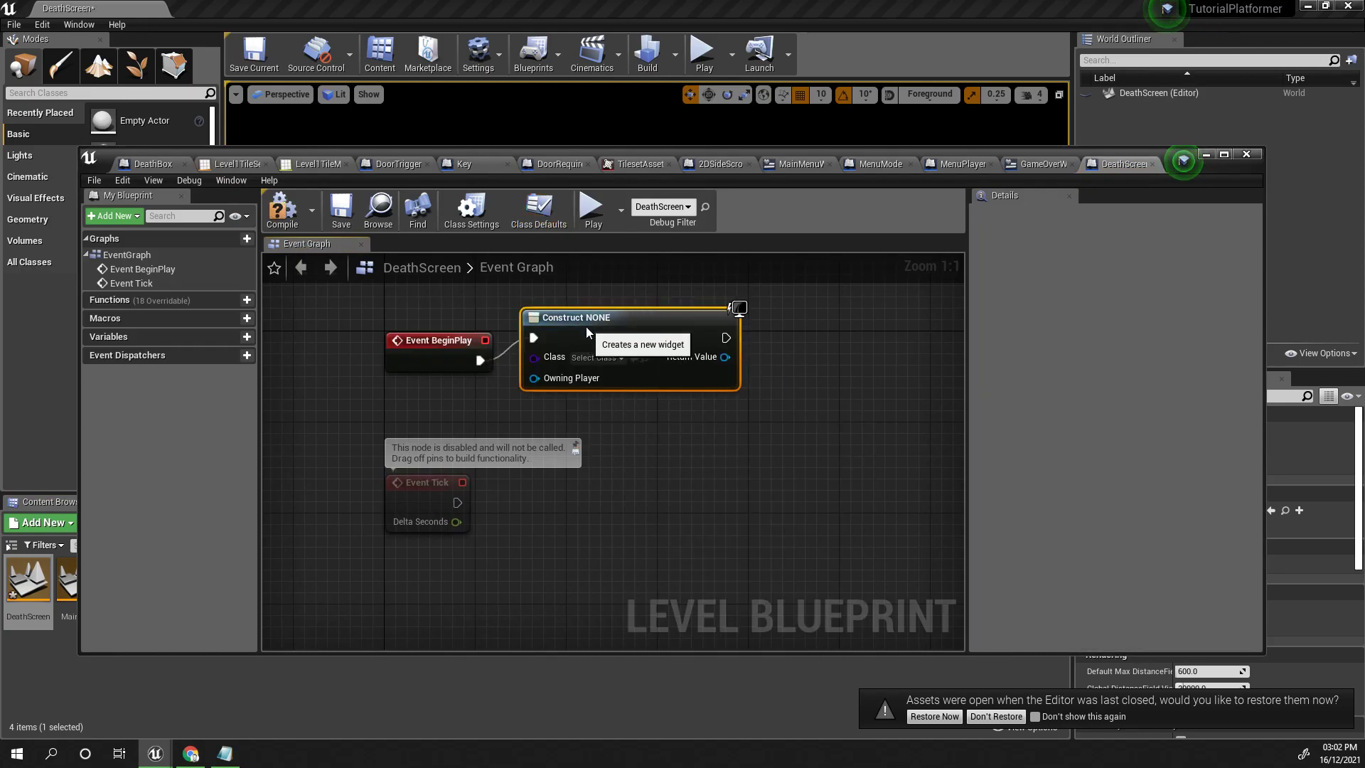
pyautogui.click(596, 357)
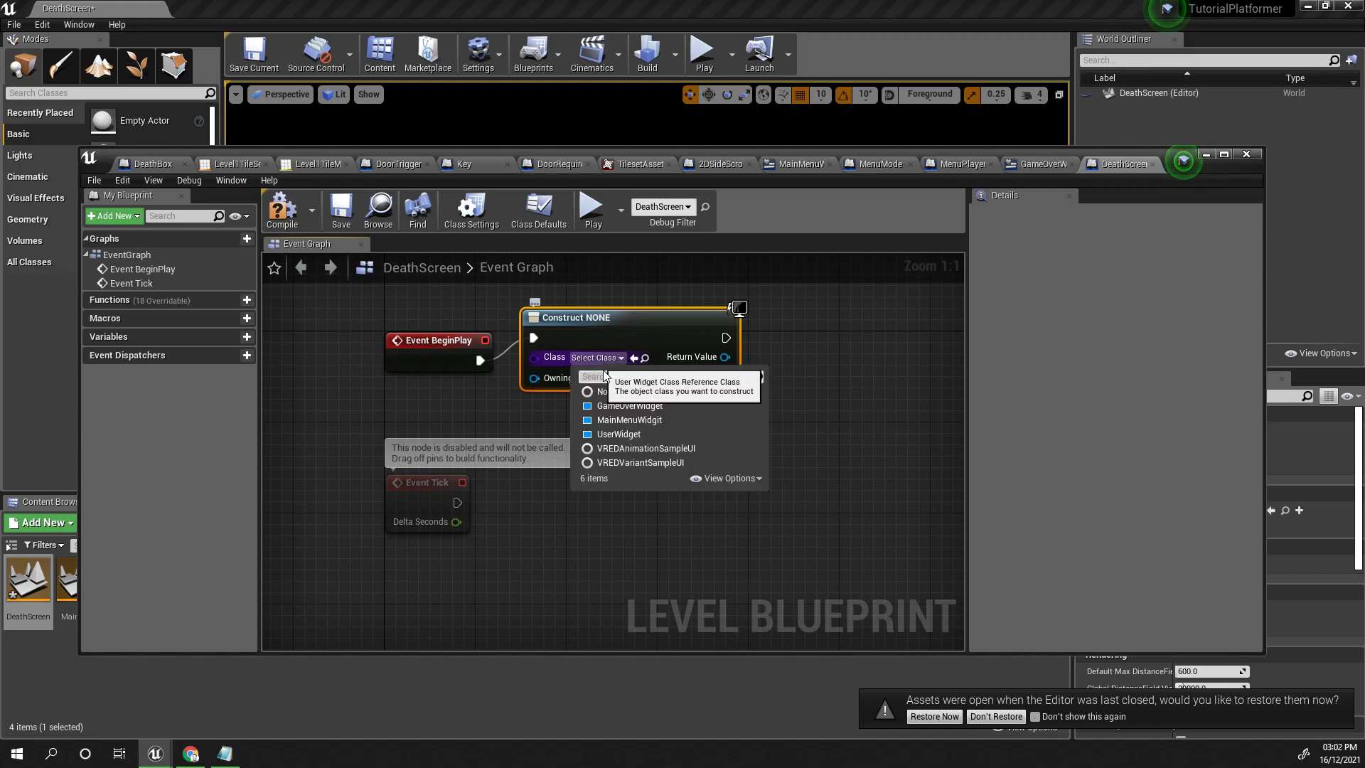
pyautogui.click(629, 406)
# Add an Add to Viewport node after the widget creation, wire Return Value to its Target, and minimise the blueprint window
pyautogui.moveTo(742, 360); pyautogui.dragTo(565, 370, button='right')
pyautogui.moveTo(541, 347); pyautogui.dragTo(607, 364)
pyautogui.write('ad')
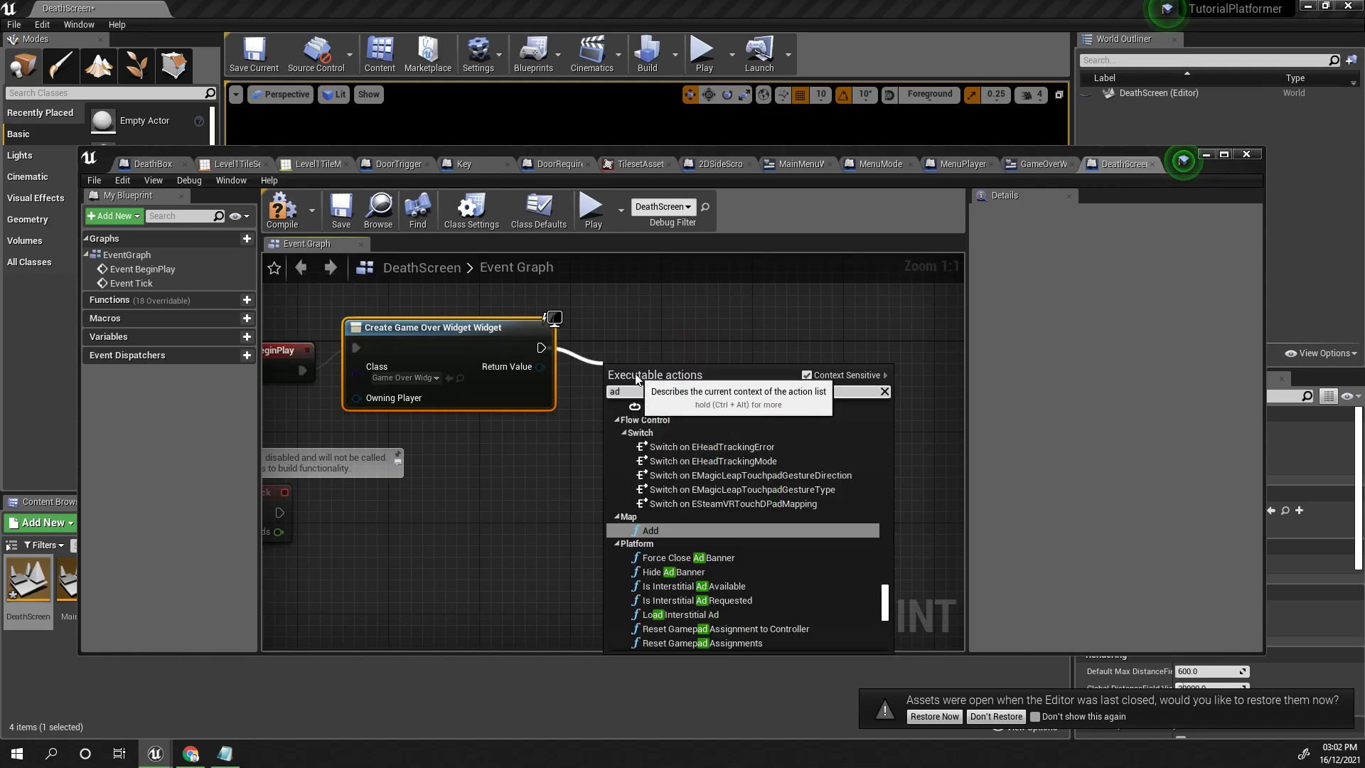
pyautogui.write('d v')
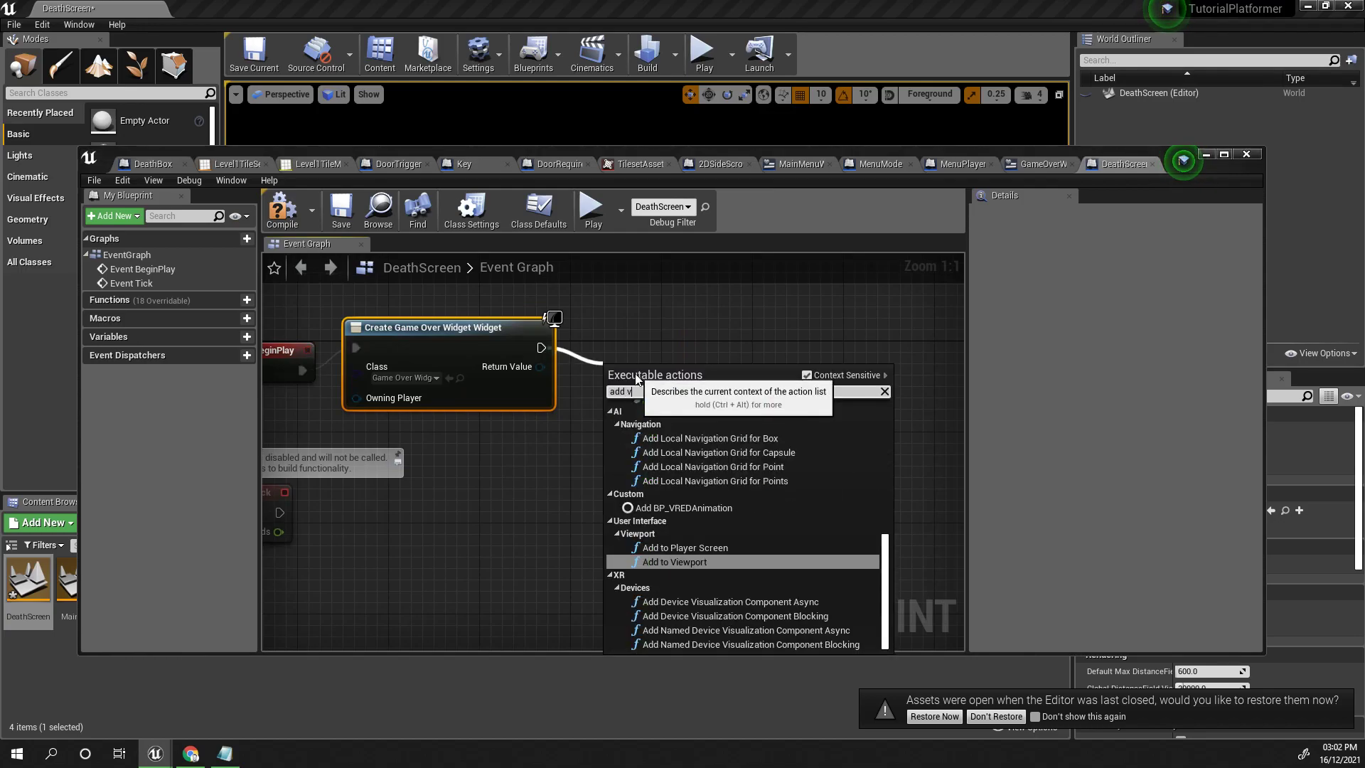
pyautogui.press('Return')
pyautogui.rightClick(630, 372)
pyautogui.moveTo(542, 367); pyautogui.dragTo(624, 428)
pyautogui.moveTo(662, 384); pyautogui.dragTo(674, 339)
pyautogui.click(588, 433)
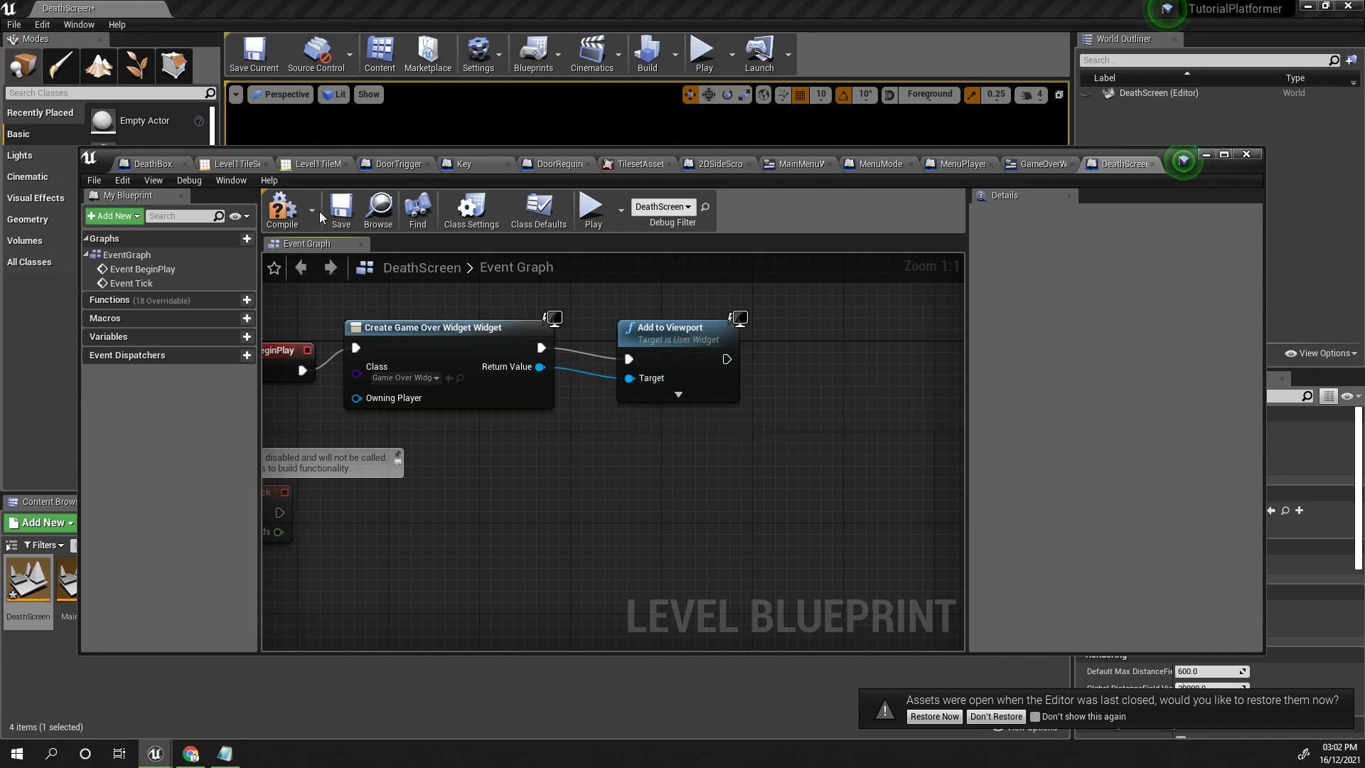
pyautogui.click(1206, 155)
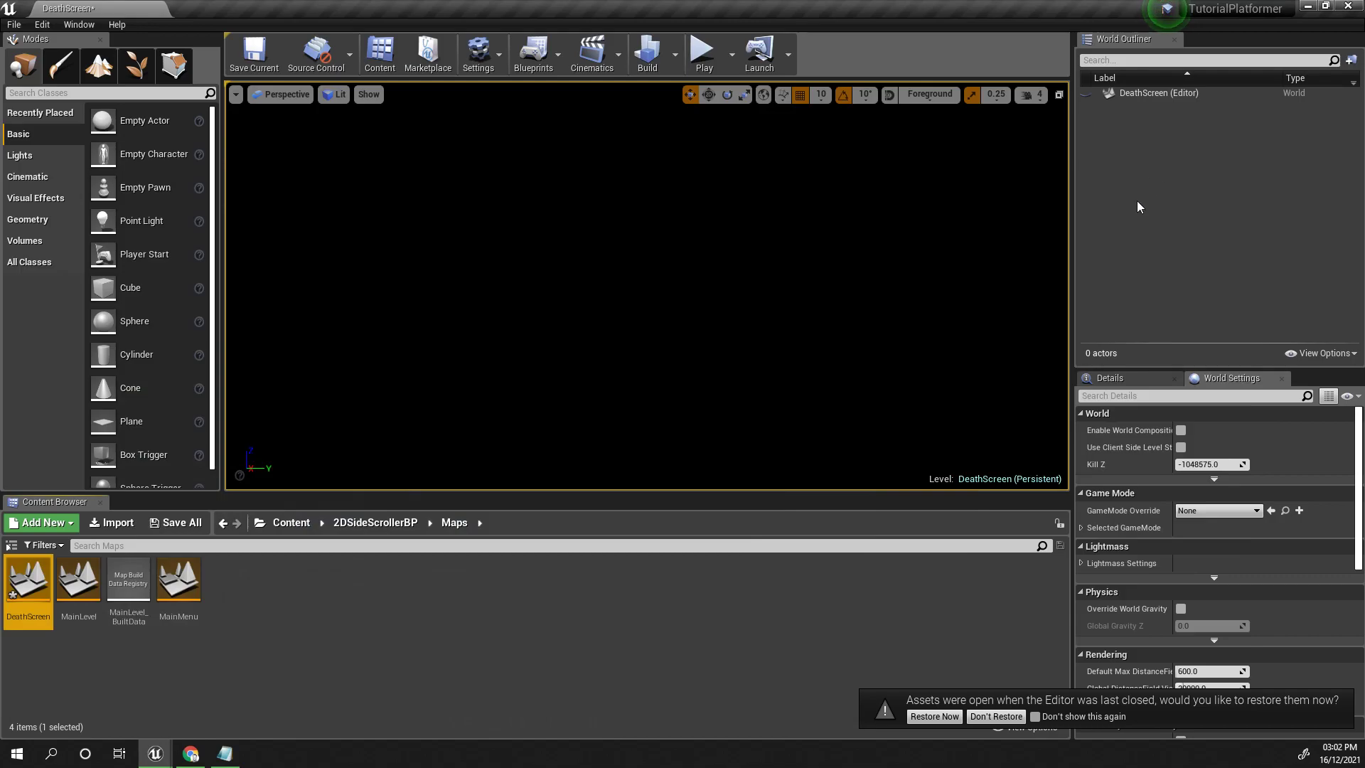
# Set the DeathScreen level's GameMode Override to MenuMode and switch to MainLevel, saving DeathScreen
pyautogui.click(1192, 512)
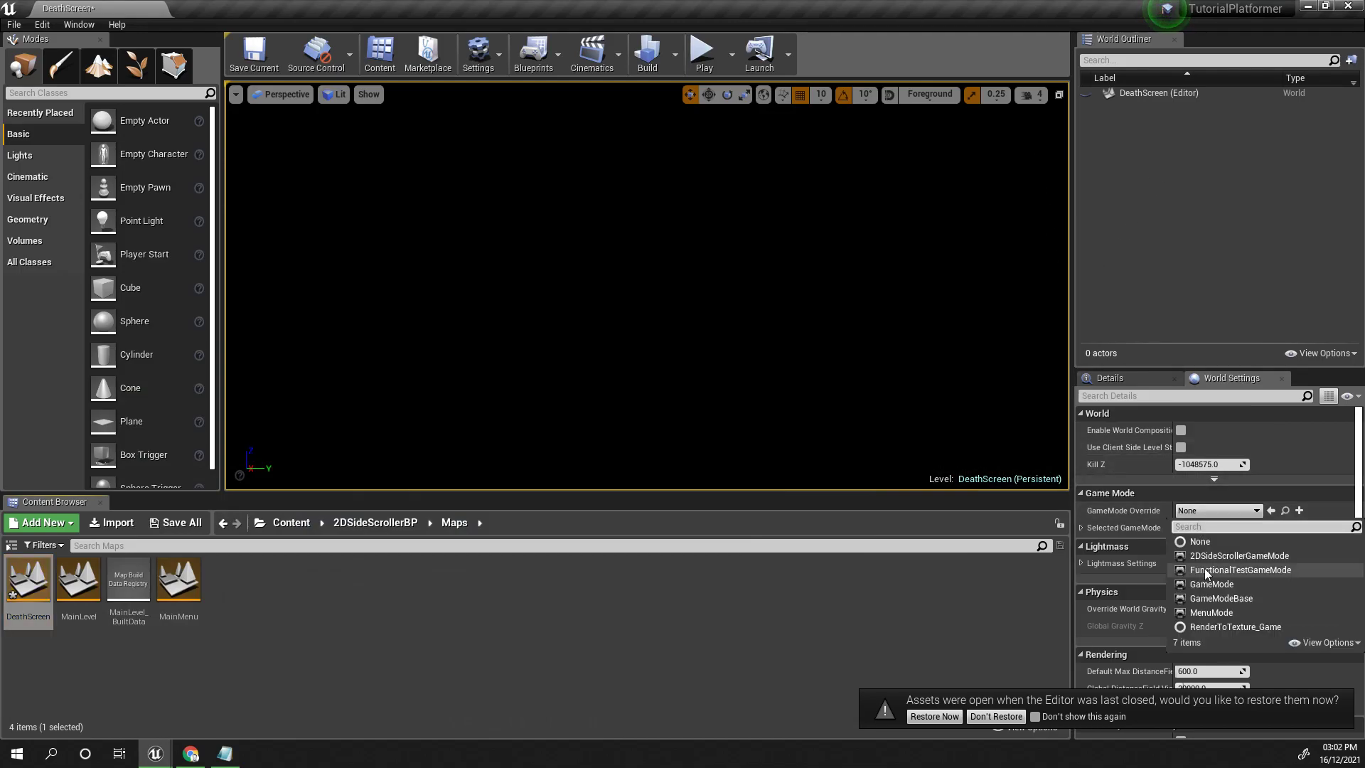
pyautogui.click(1222, 613)
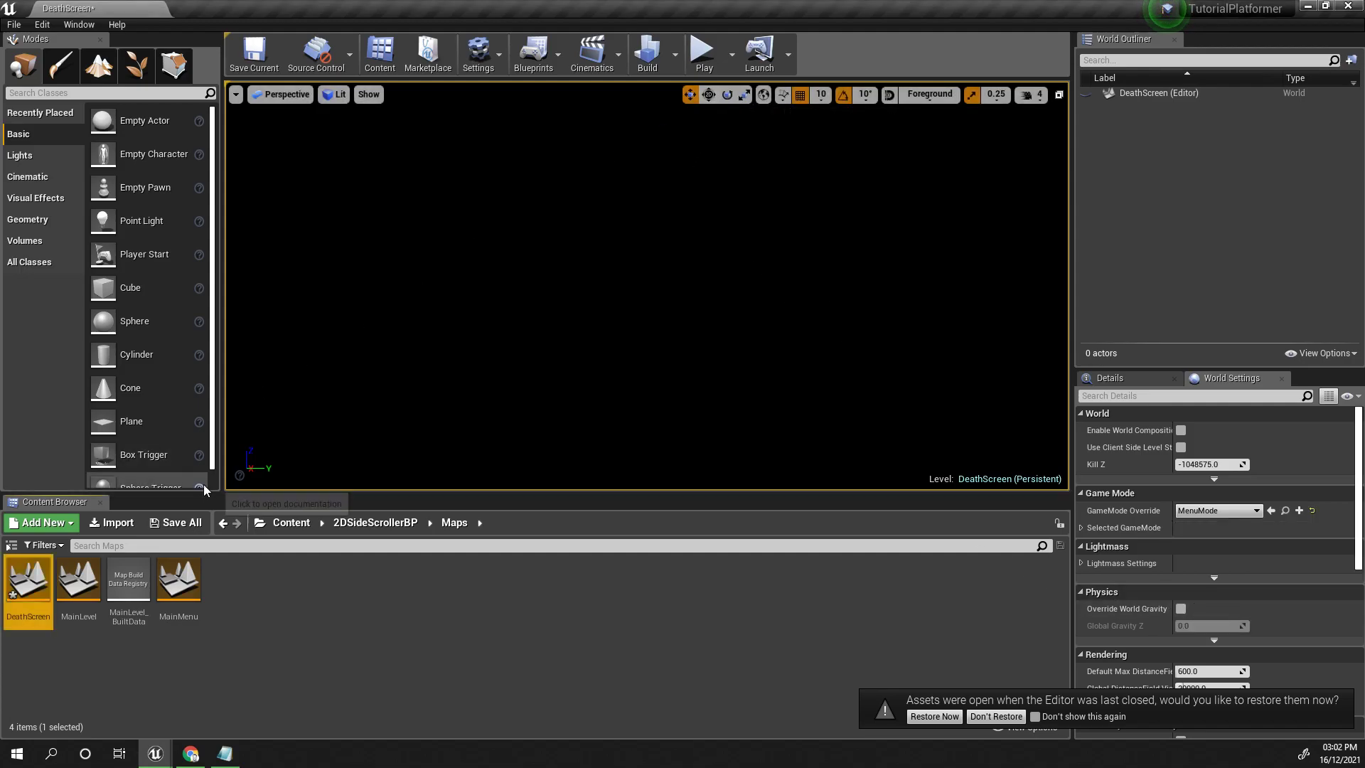
pyautogui.doubleClick(69, 599)
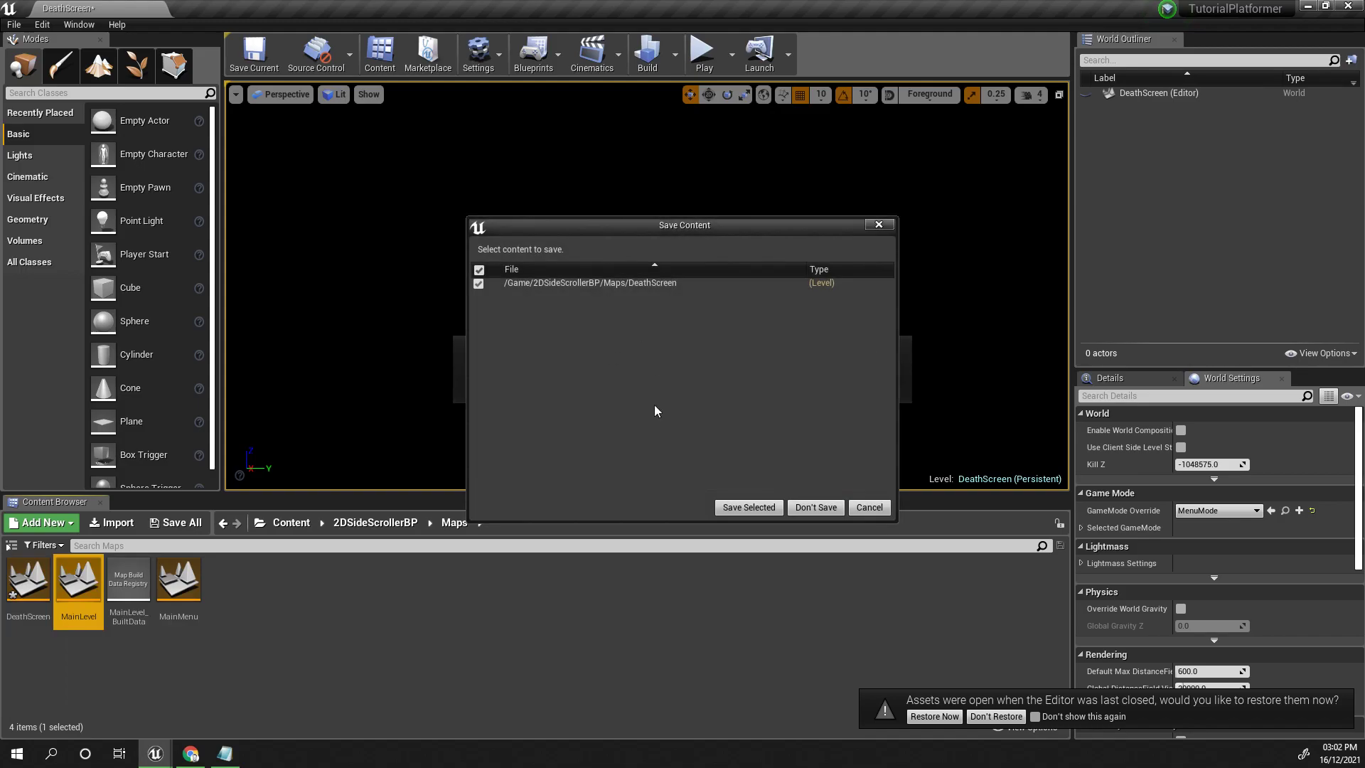
pyautogui.click(749, 508)
# Playtest MainLevel by running the character right into the death box, and end the session
pyautogui.click(704, 53)
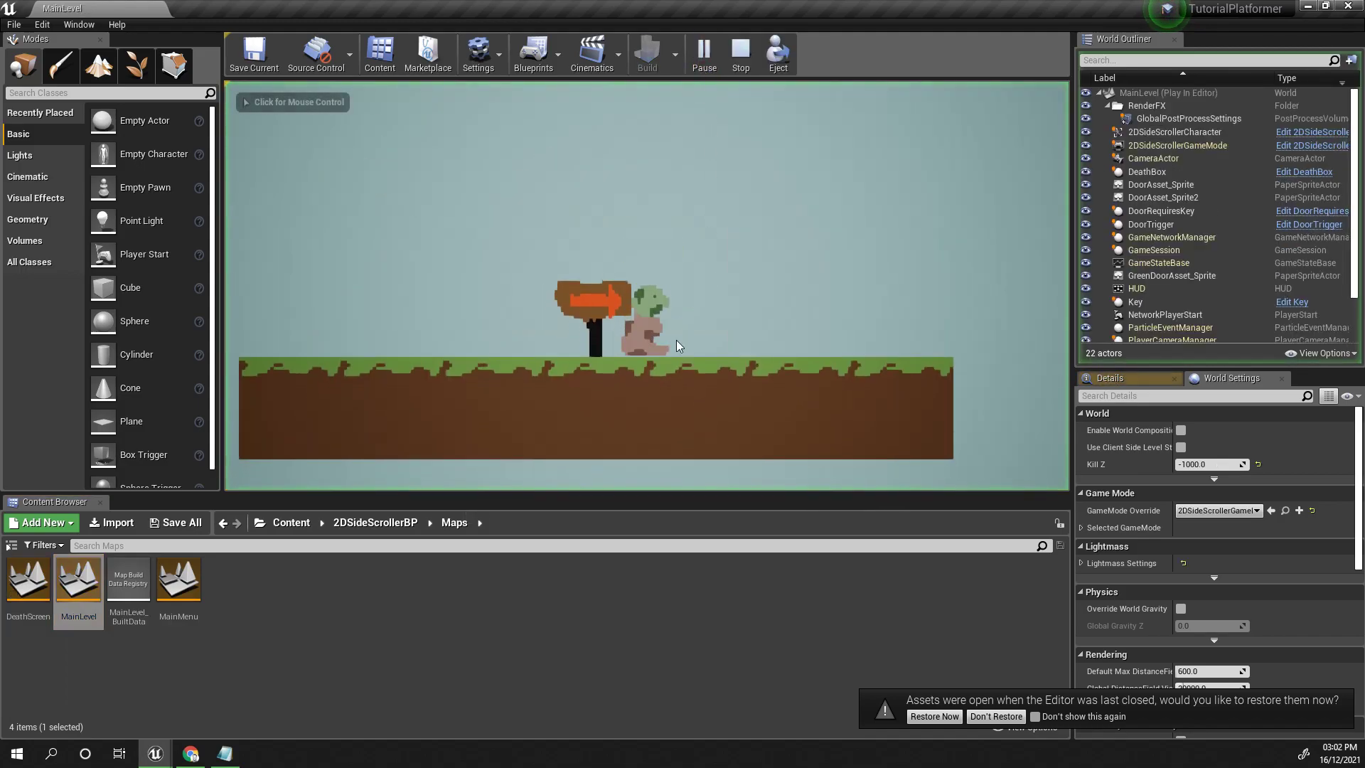
pyautogui.press('d')
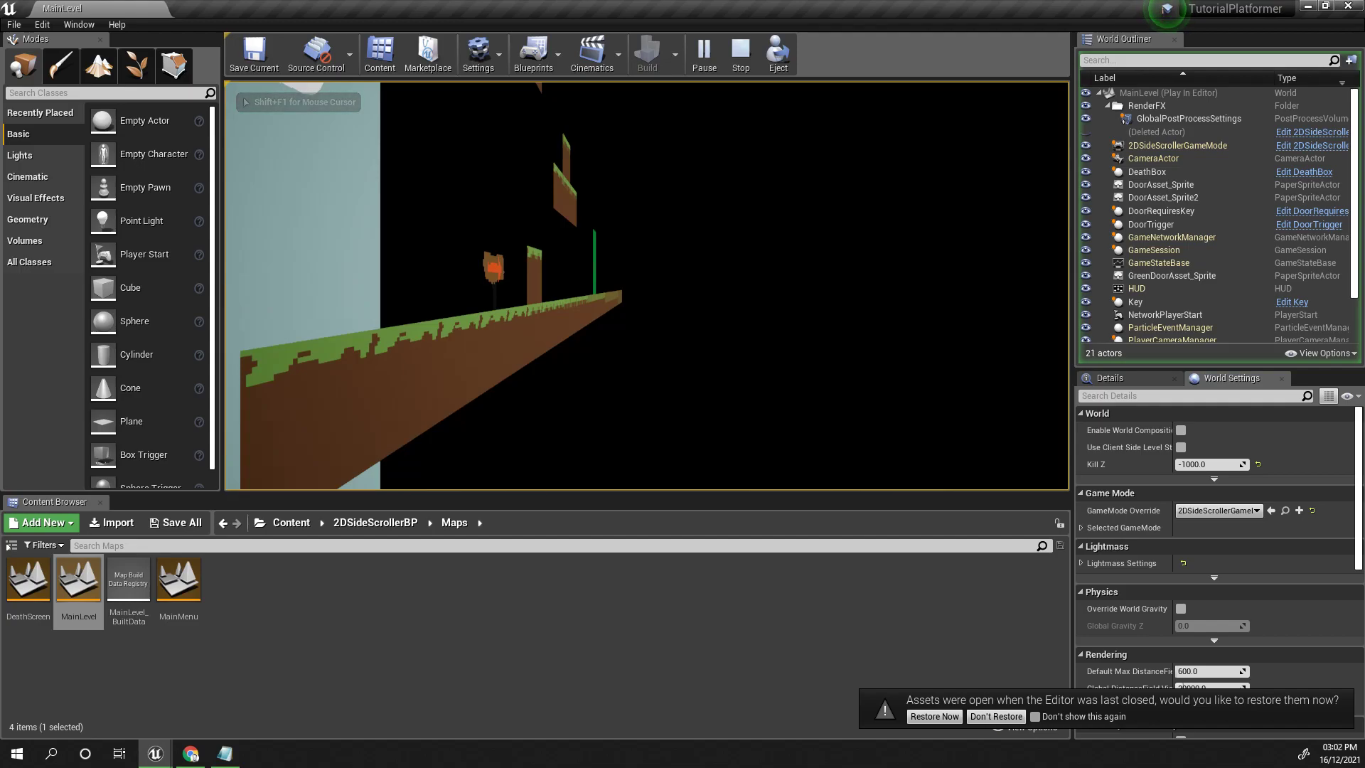
pyautogui.press('Escape')
# Select the DeathBox at the gap in the ground and open its blueprint for editing
pyautogui.scroll(-5, 491, 373)
pyautogui.moveTo(549, 373); pyautogui.dragTo(603, 364, button='right')
pyautogui.click(603, 363)
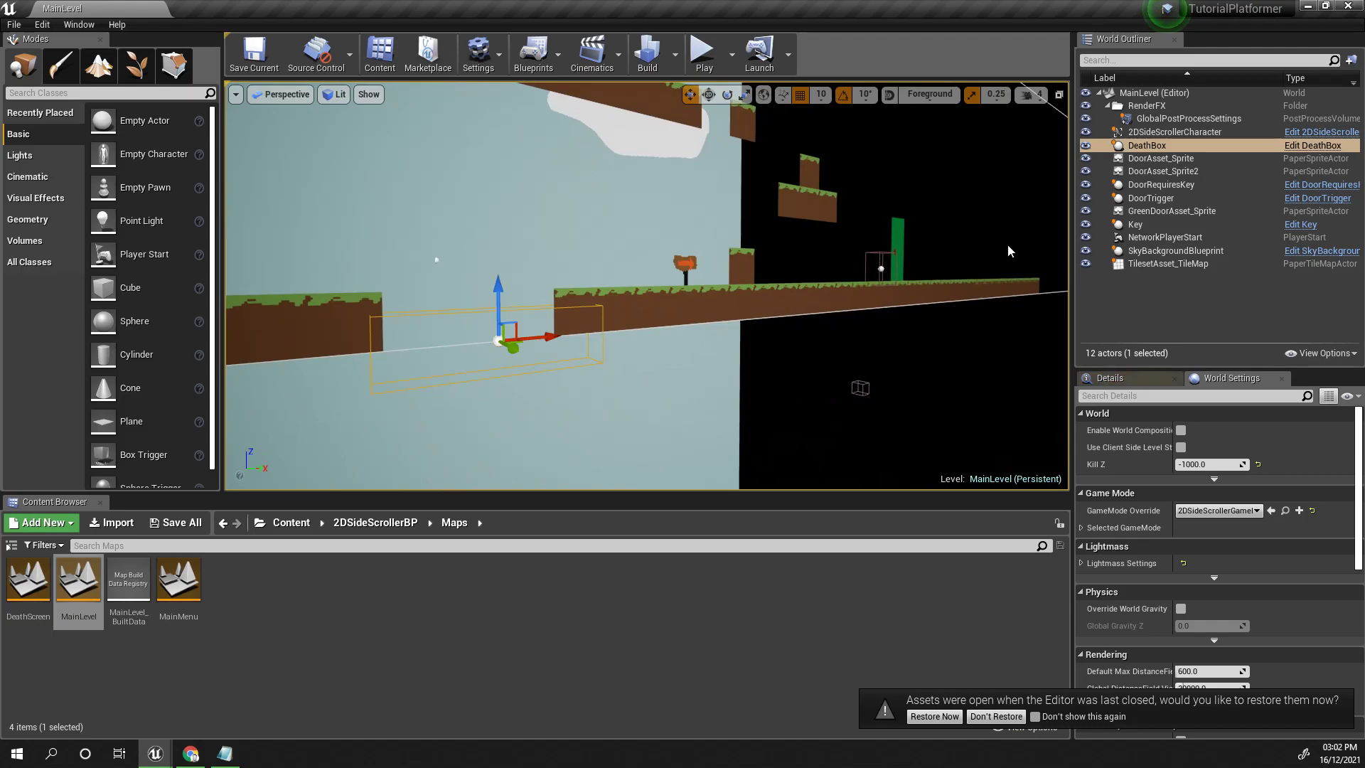
pyautogui.click(1300, 146)
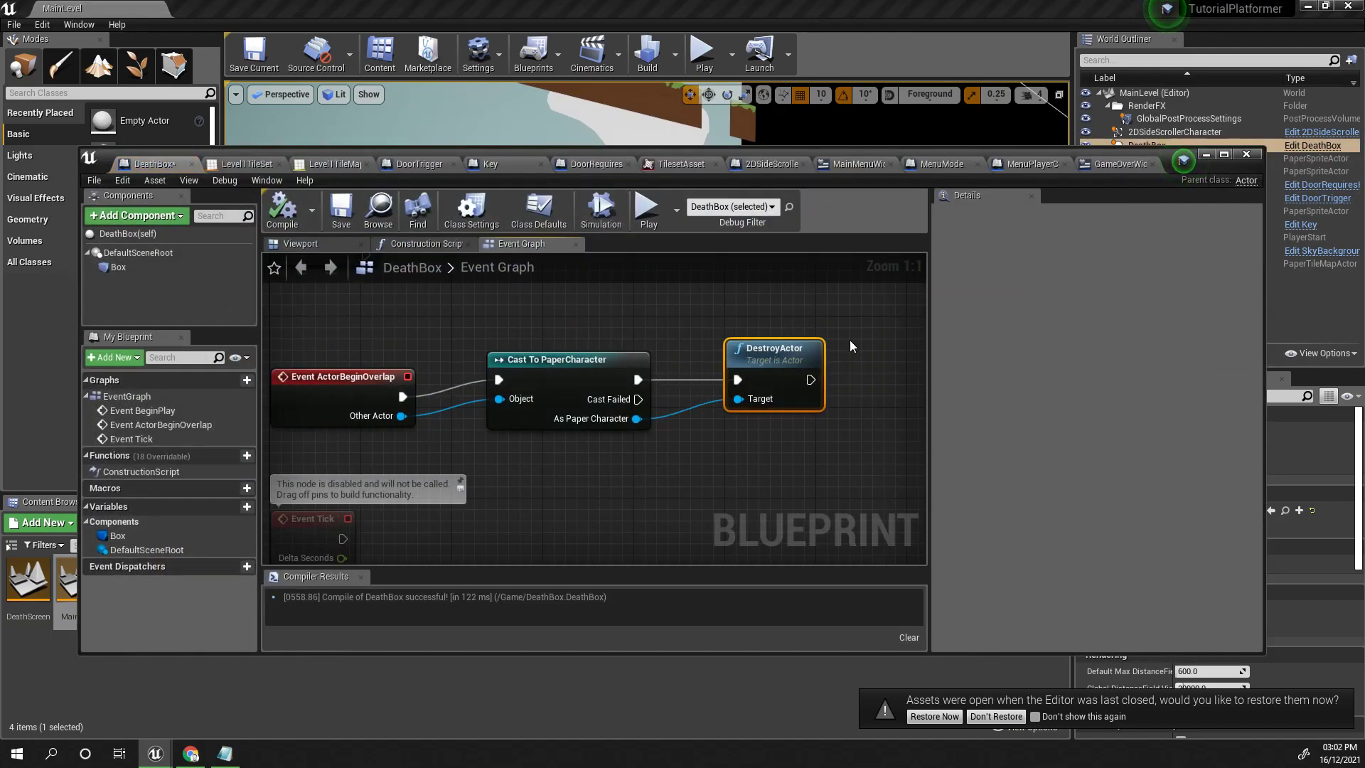
# Replace the DestroyActor node with an Open Level node wired after Cast To PaperCharacter, with Level Name DeathScreen
pyautogui.press('Delete')
pyautogui.moveTo(638, 380); pyautogui.dragTo(755, 382)
pyautogui.write('open')
pyautogui.press('Return')
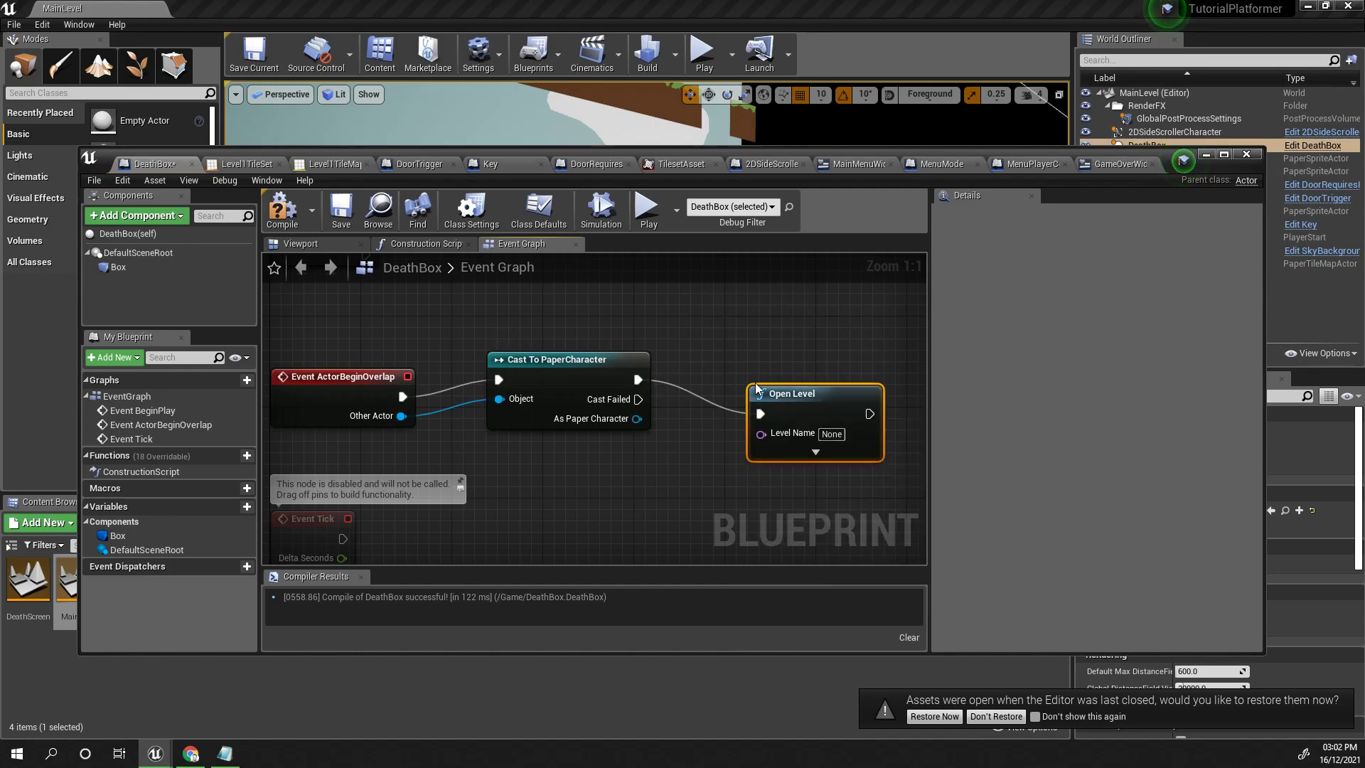
pyautogui.write('De')
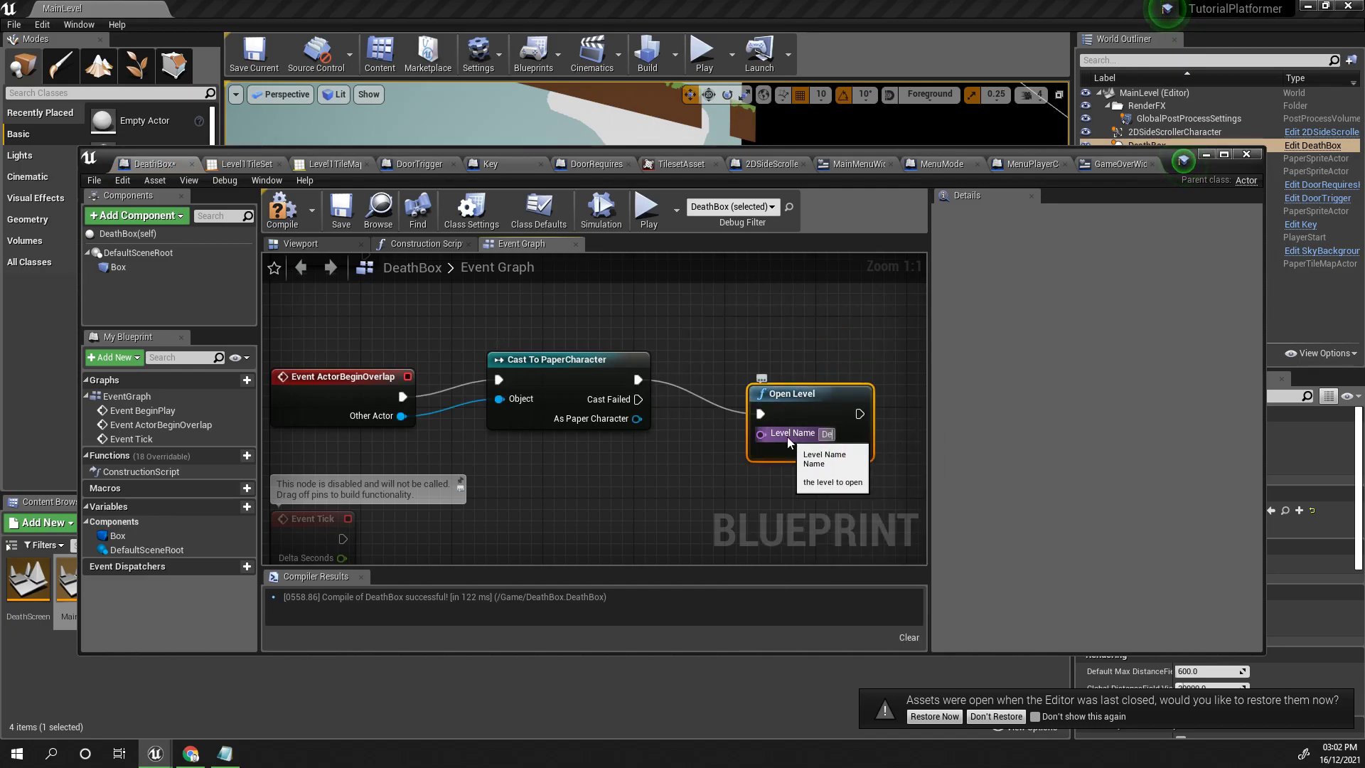
pyautogui.write('athScreen')
pyautogui.press('Return')
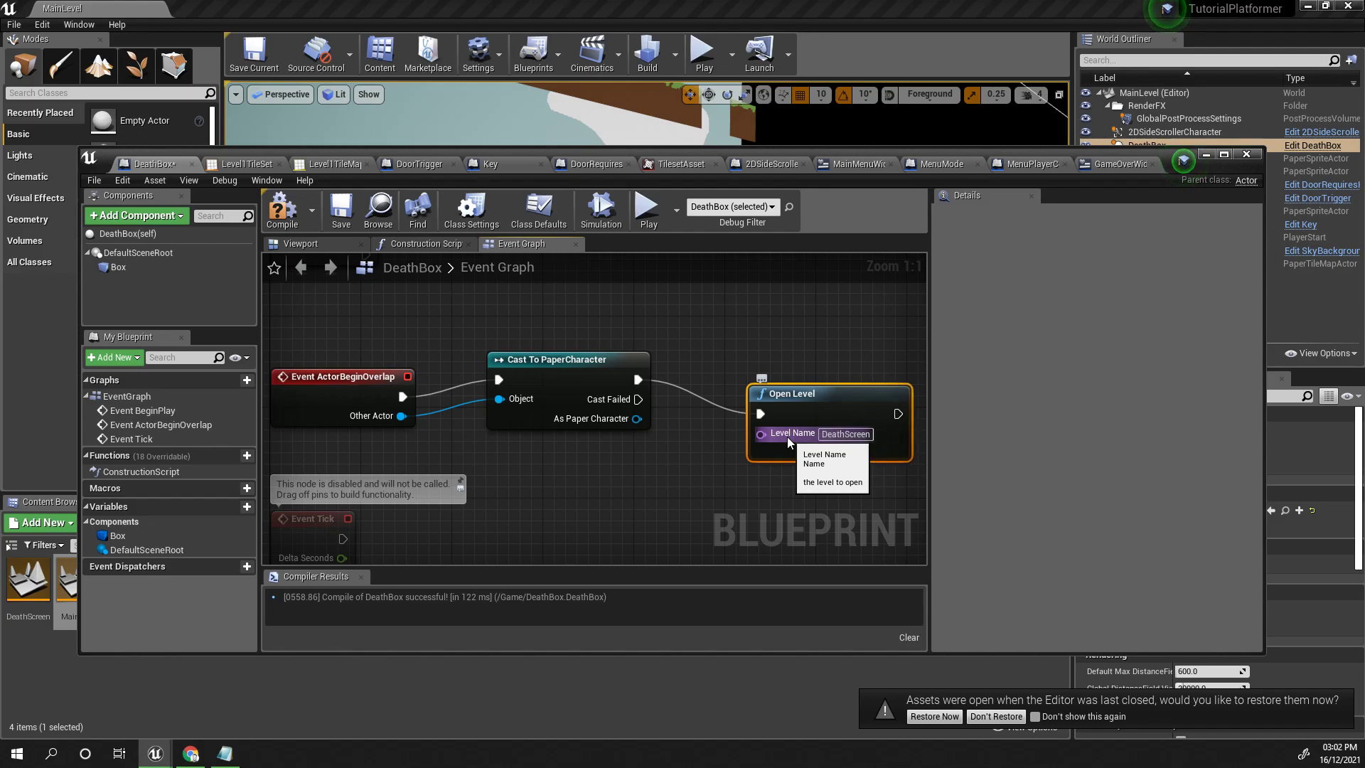
pyautogui.moveTo(822, 394); pyautogui.dragTo(788, 358)
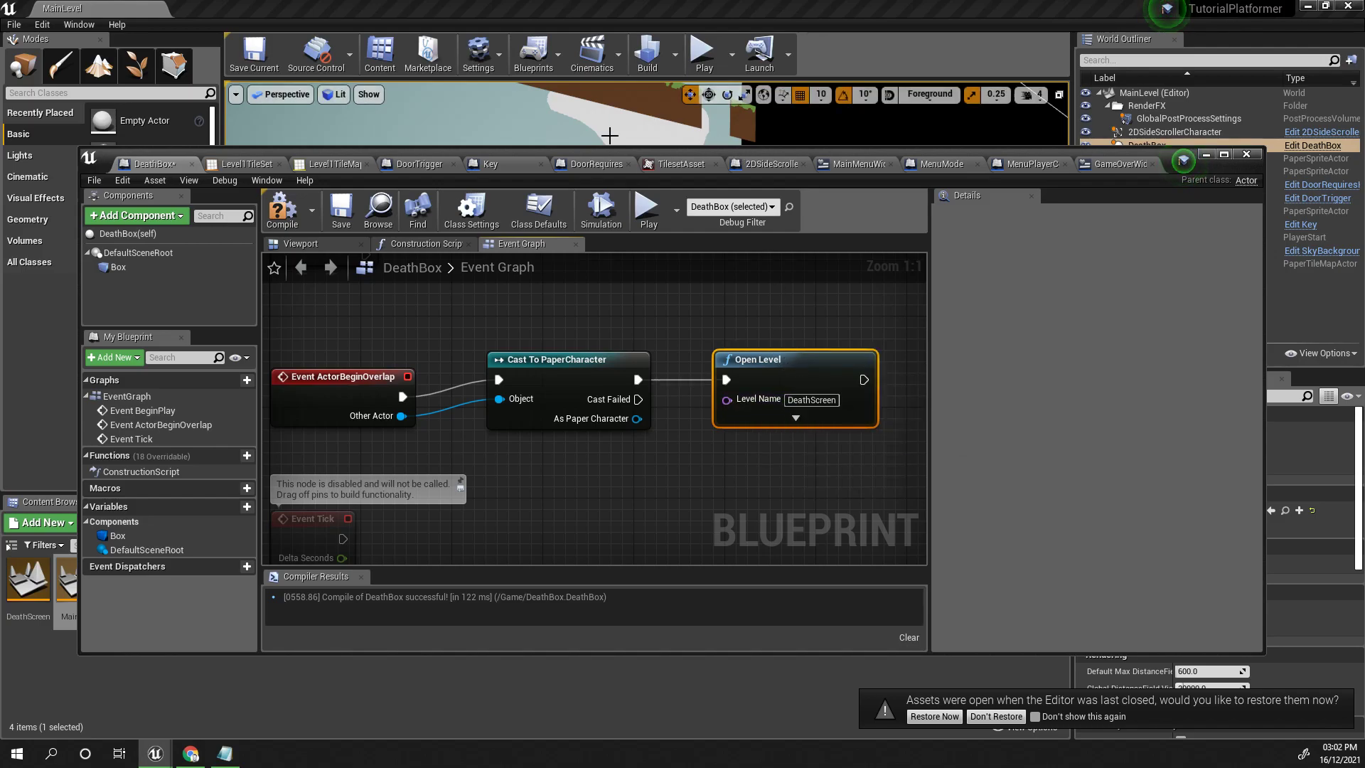
# Playtest MainLevel with the blueprint window minimised, running the character into the death box, and stop the session
pyautogui.click(704, 52)
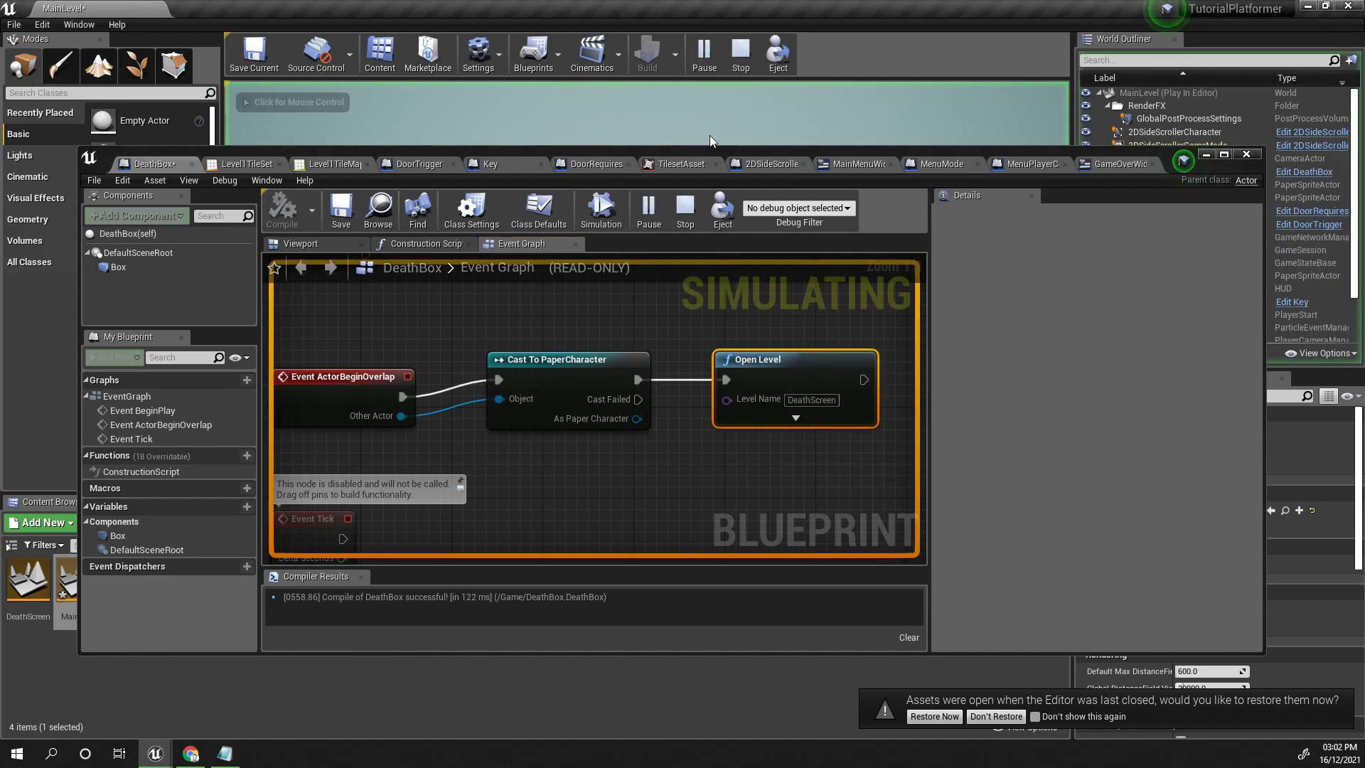
pyautogui.click(1206, 155)
pyautogui.press('d')
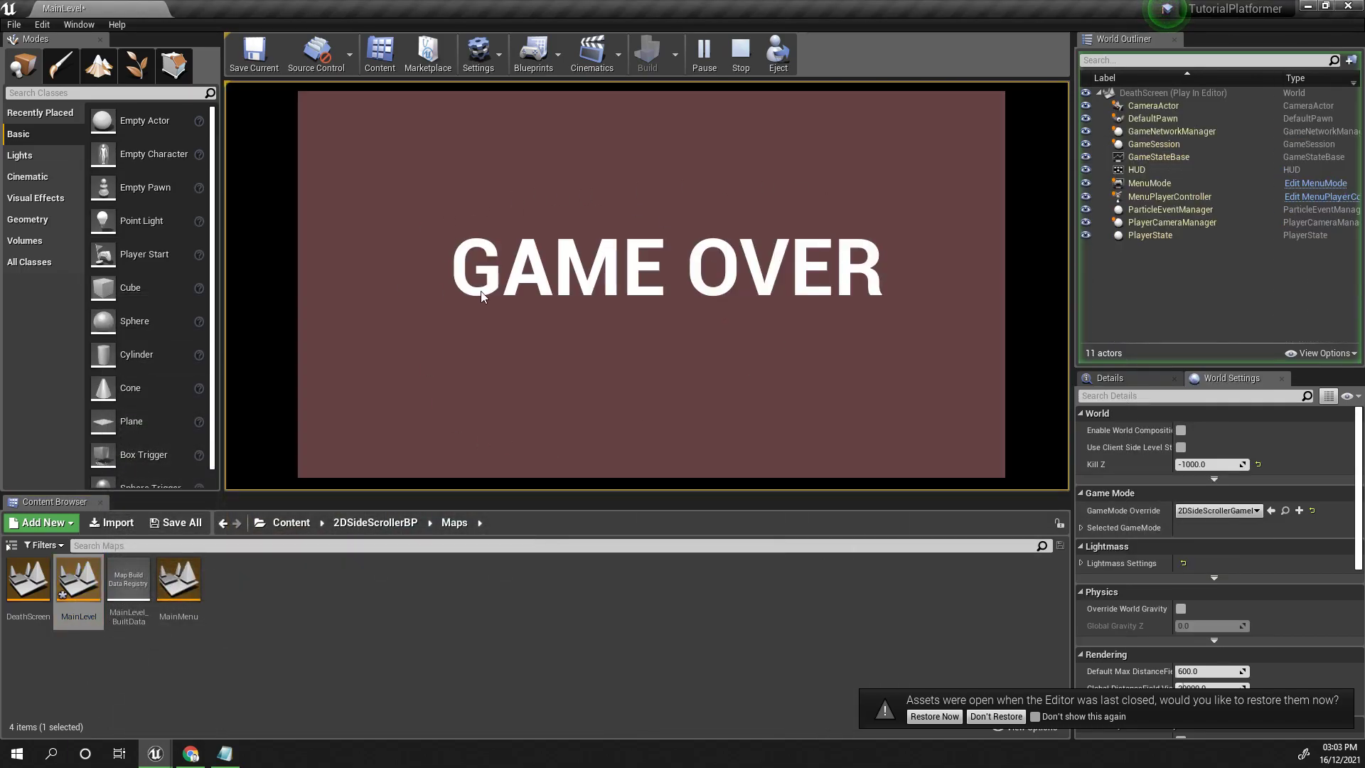
pyautogui.click(741, 64)
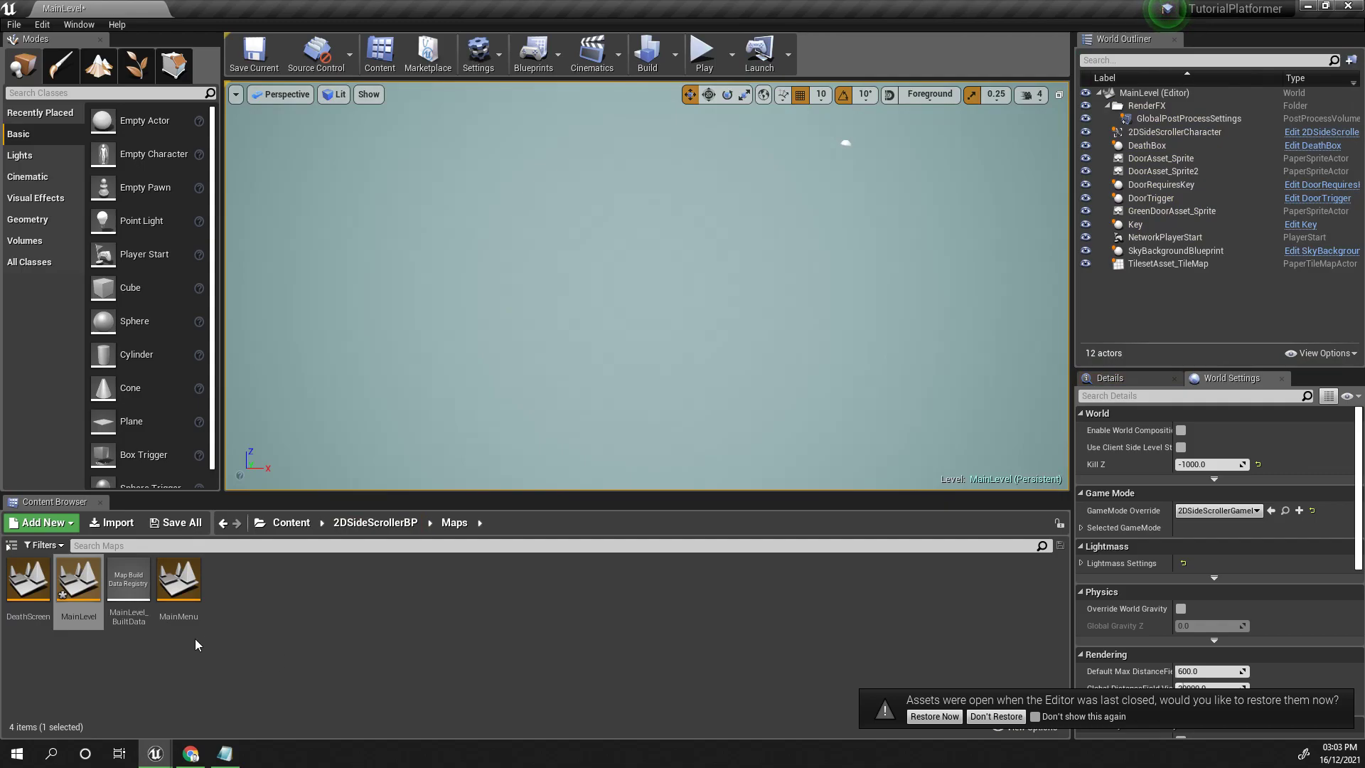
# Switch to the DeathScreen level, saving MainLevel and DeathBox, and open GameOverWidget from the MenuStuff folder
pyautogui.doubleClick(29, 583)
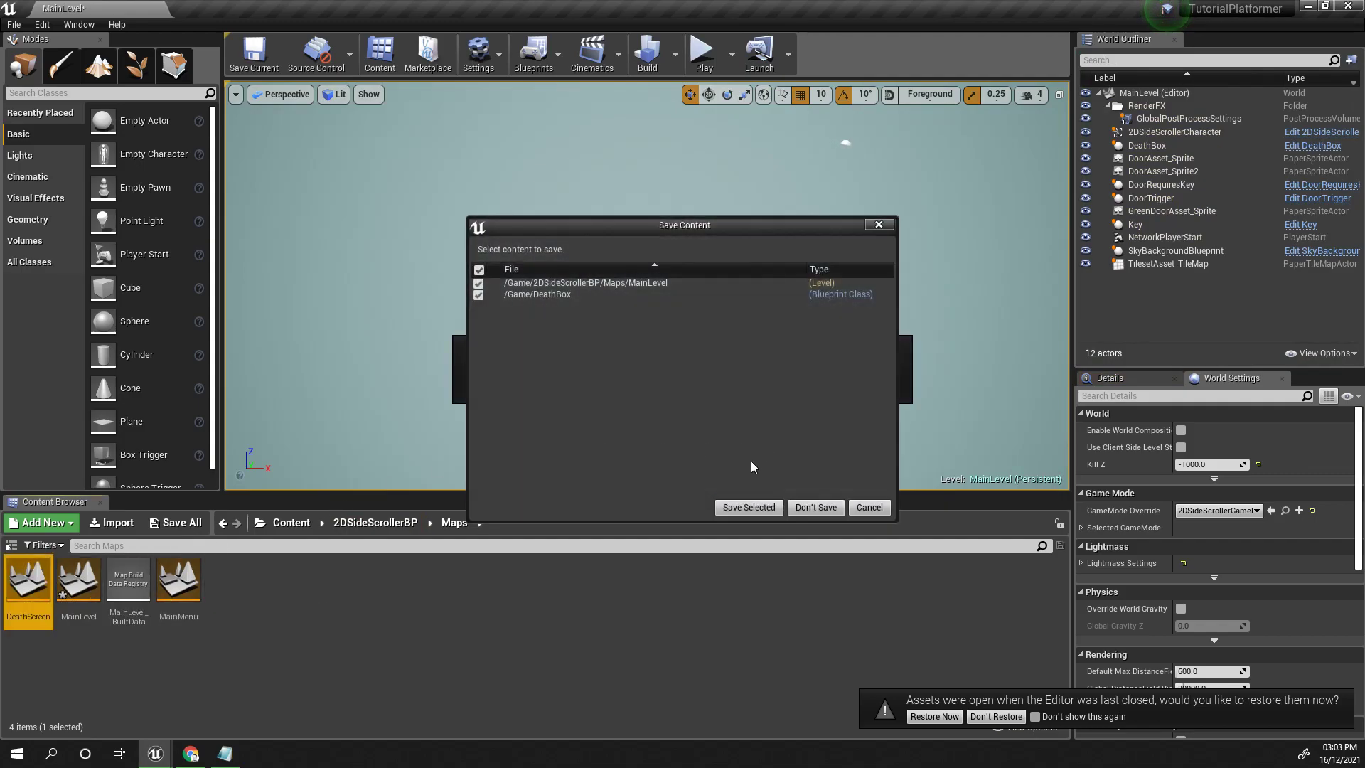
pyautogui.click(747, 508)
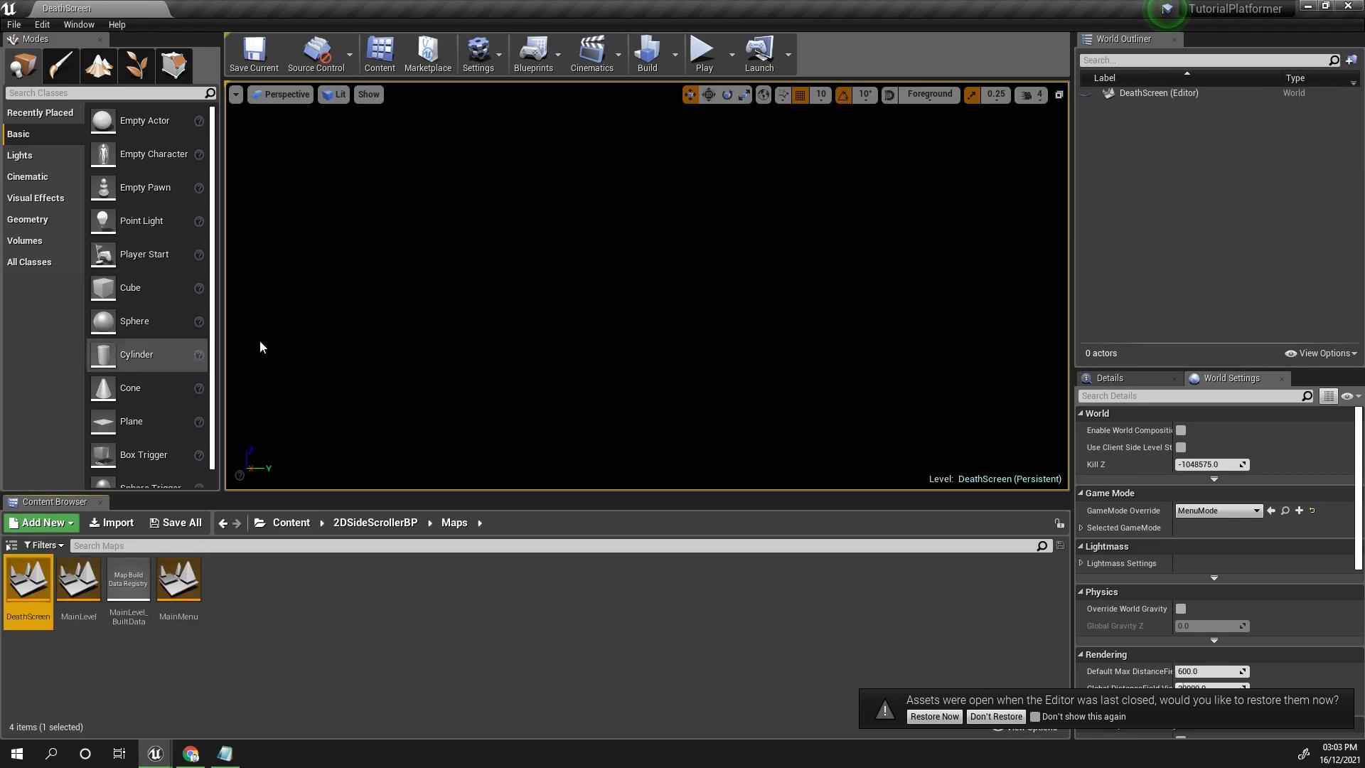
pyautogui.click(407, 530)
pyautogui.click(298, 526)
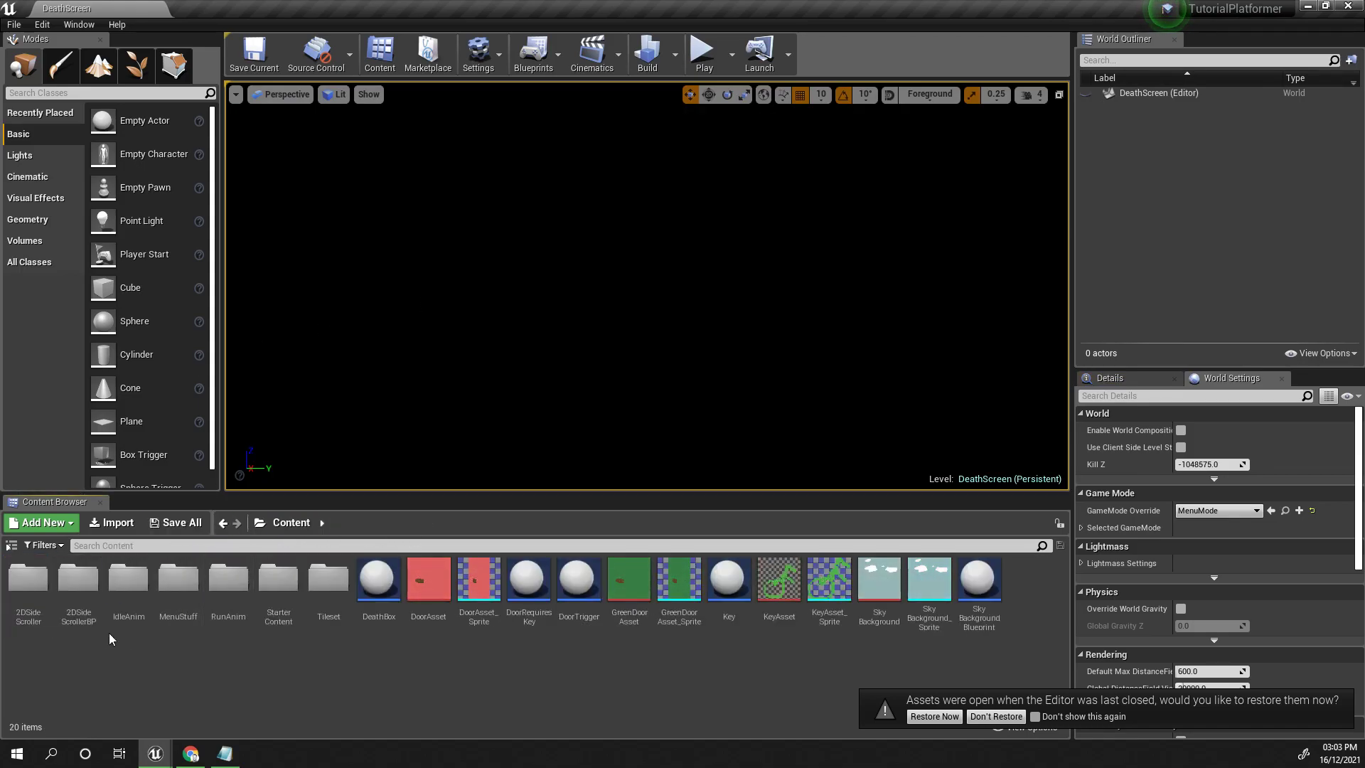
pyautogui.doubleClick(178, 582)
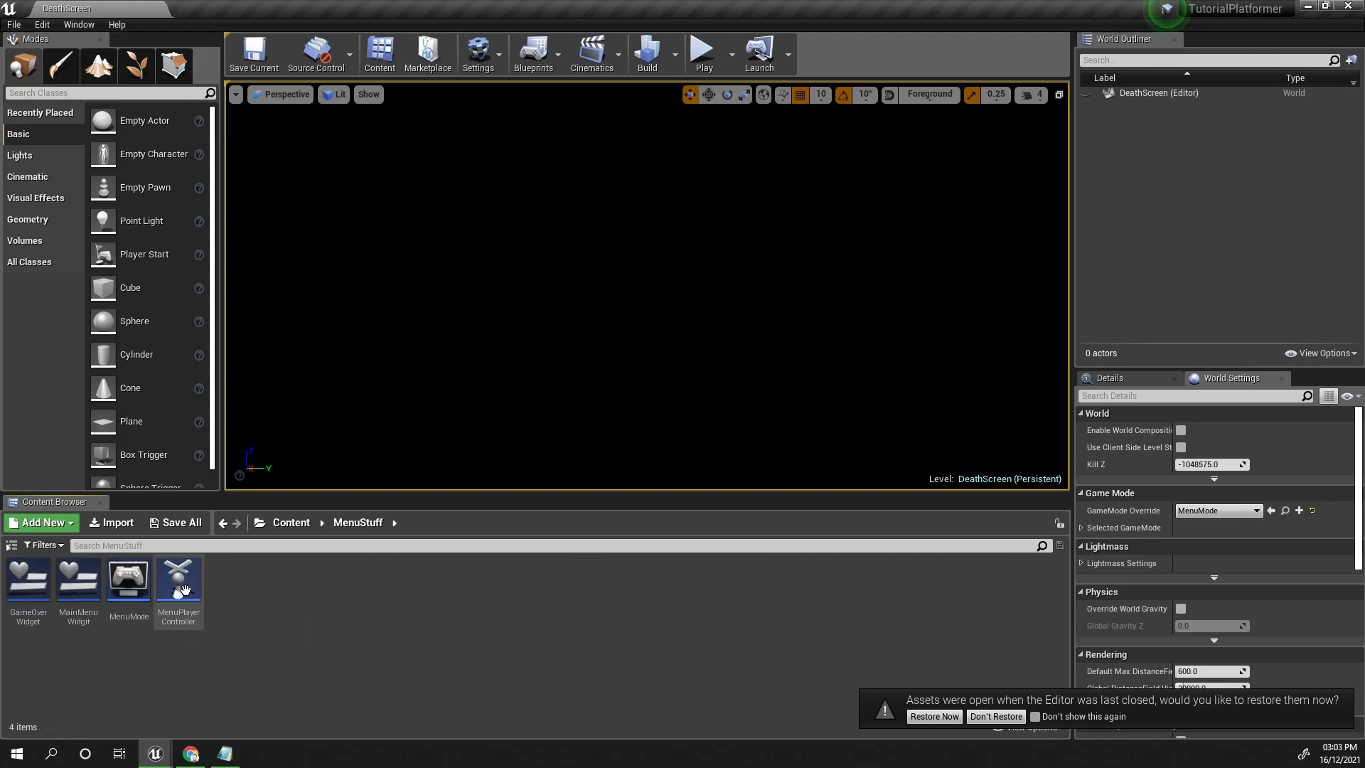
pyautogui.doubleClick(28, 579)
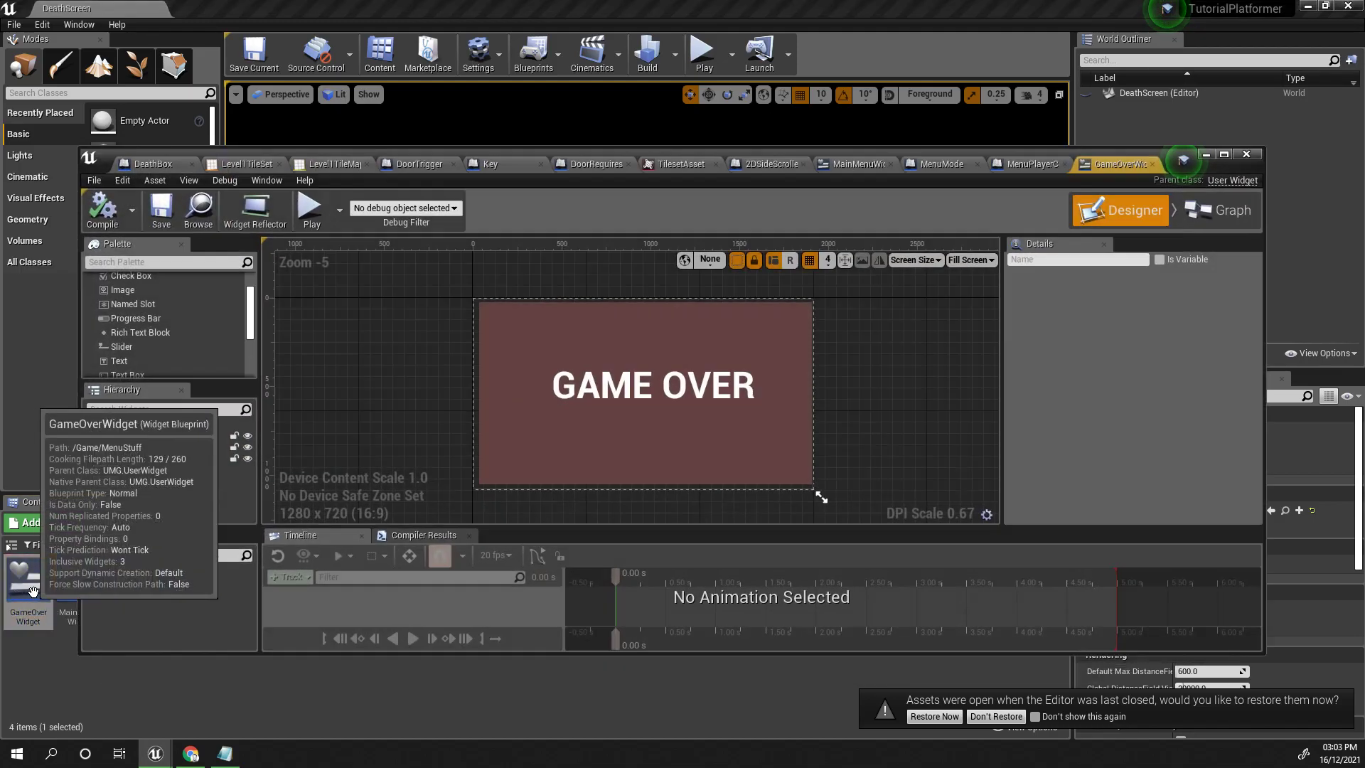
# Add a button about 392 by 116 to the canvas, centred below the GAME OVER text
pyautogui.scroll(2, 147, 309)
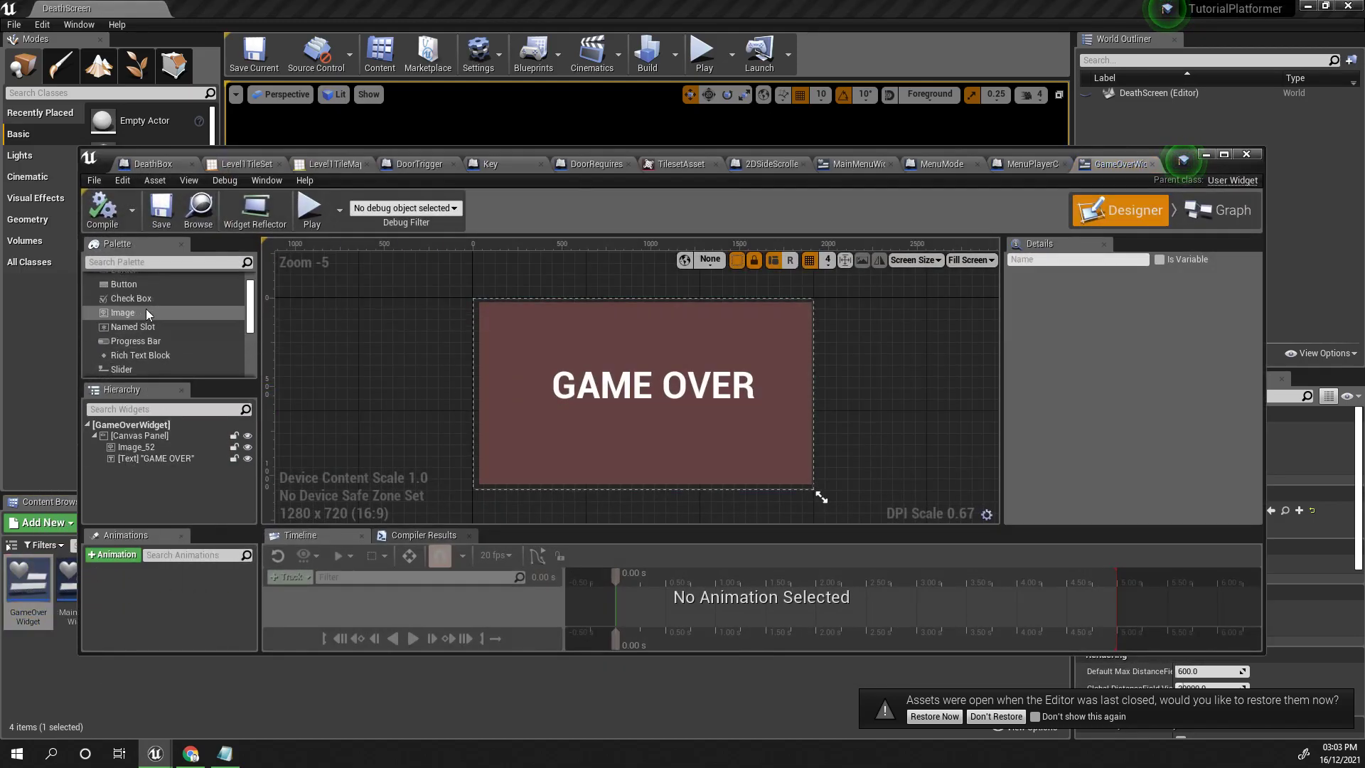
pyautogui.moveTo(142, 308); pyautogui.dragTo(666, 436)
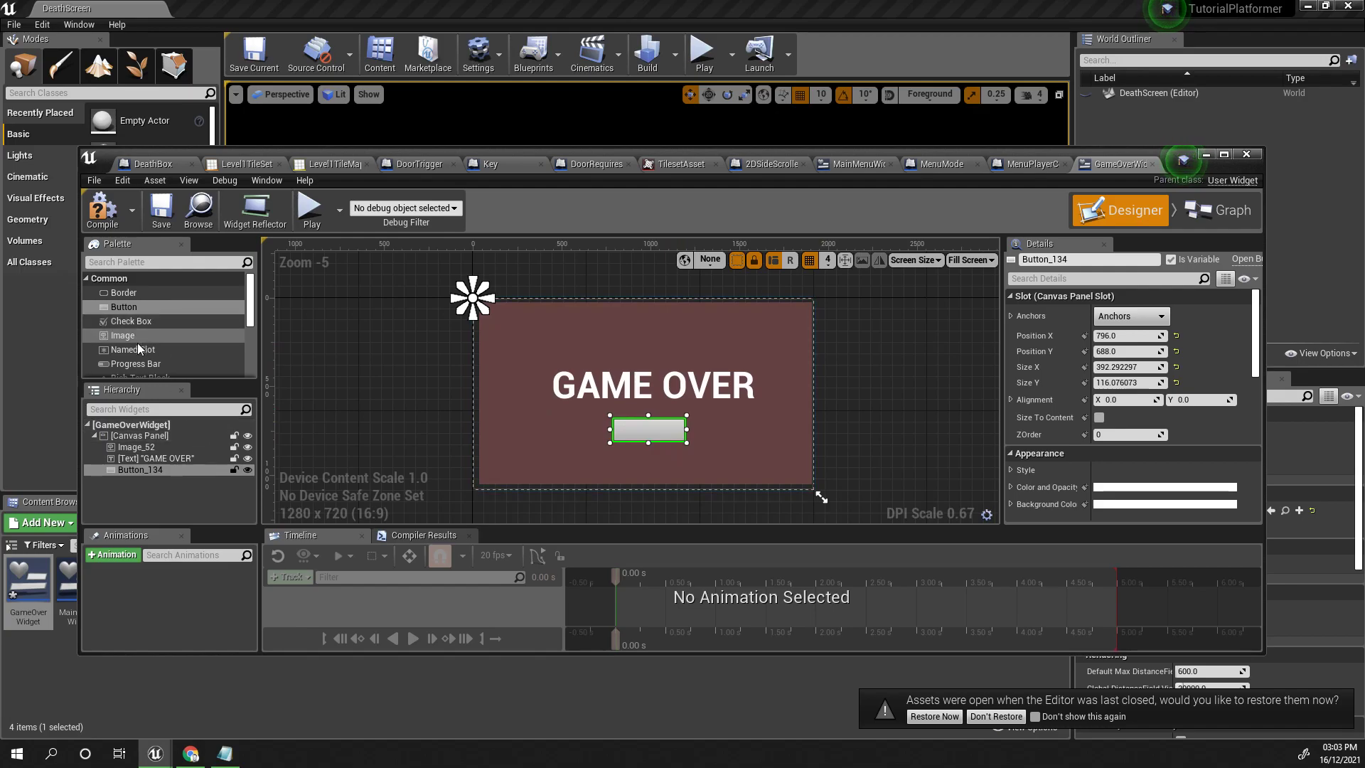
# Add a text block inside the button under GAME OVER and set its text to Restart
pyautogui.scroll(-2, 145, 348)
pyautogui.moveTo(138, 359); pyautogui.dragTo(655, 431)
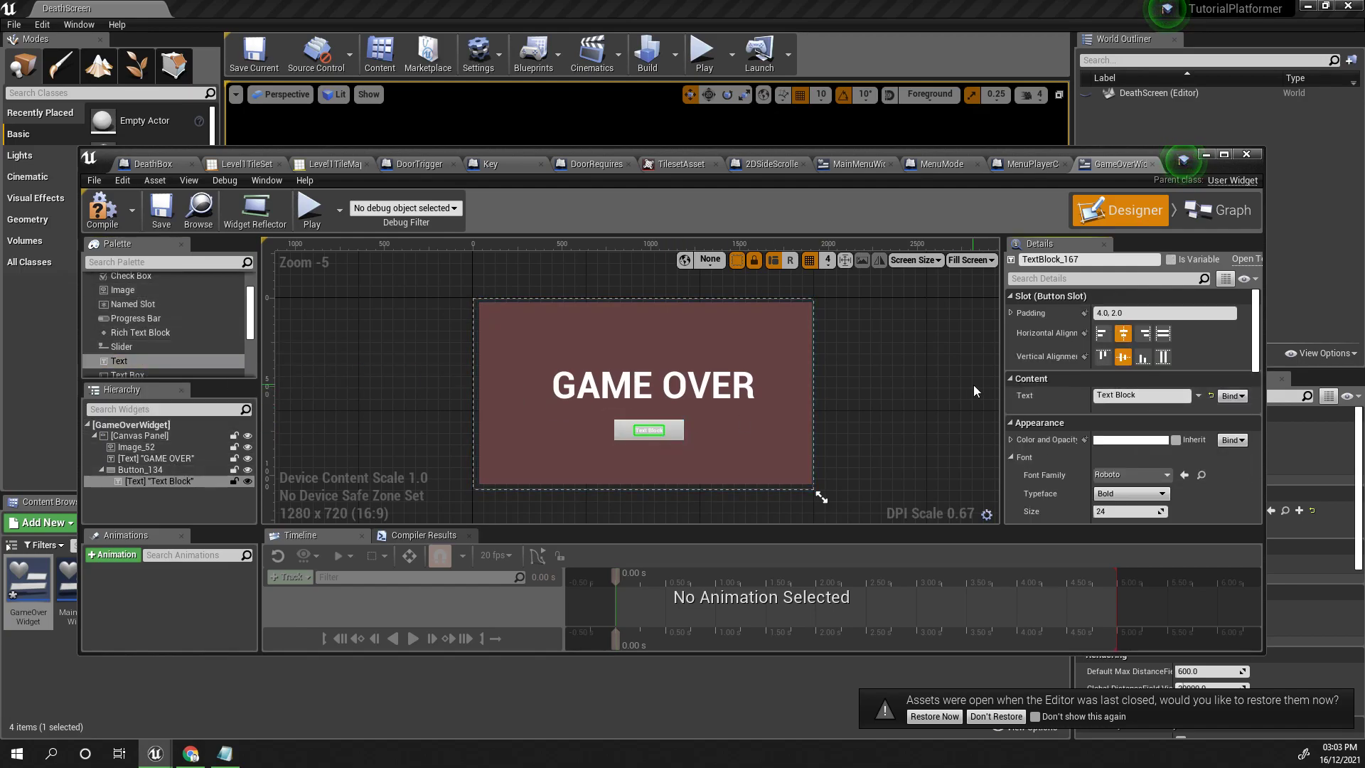
pyautogui.click(1153, 395)
pyautogui.write('Restart')
pyautogui.press('Return')
pyautogui.scroll(3, 817, 441)
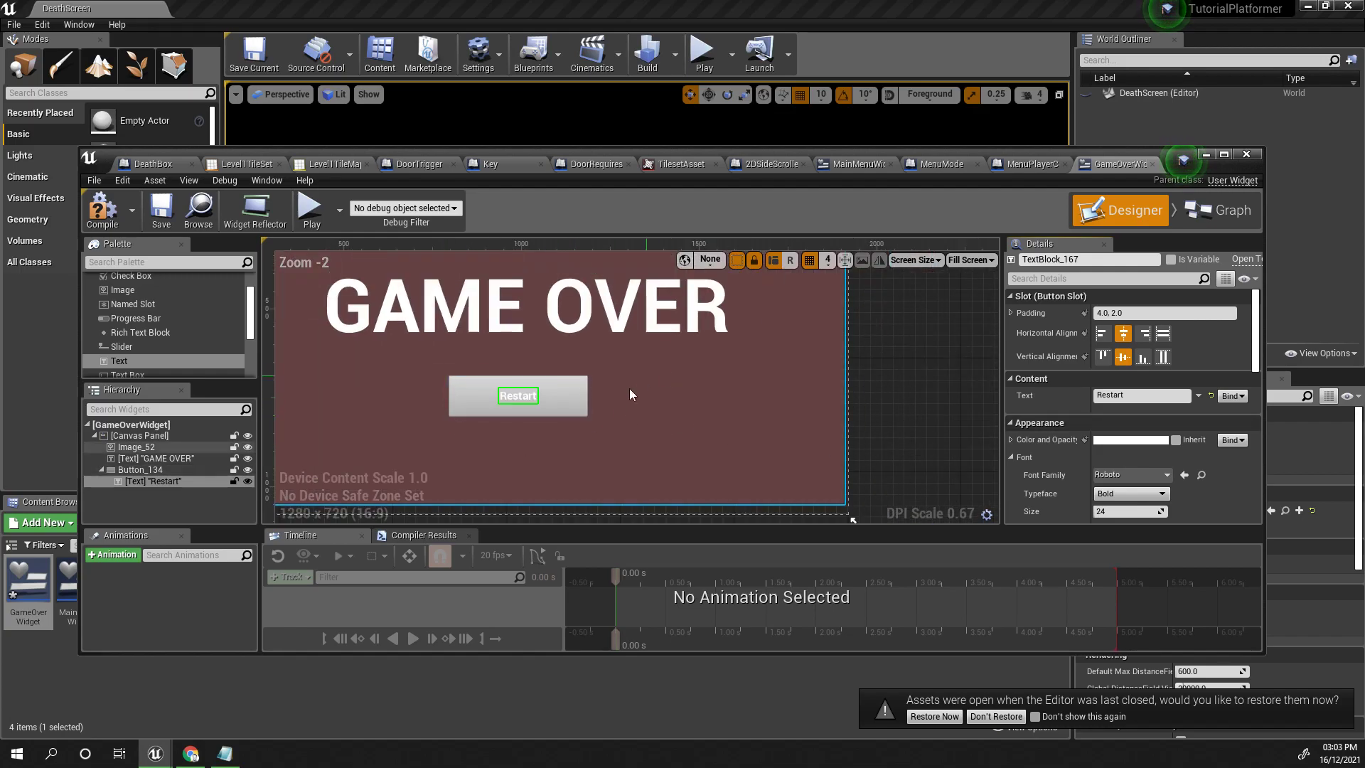
pyautogui.scroll(-1, 1148, 421)
pyautogui.scroll(-2, 1120, 466)
pyautogui.scroll(3, 1067, 427)
# Change the Restart text colour to black and set its font size to 43
pyautogui.click(1112, 442)
pyautogui.moveTo(1011, 455); pyautogui.dragTo(1016, 548)
pyautogui.click(1152, 425)
pyautogui.click(1092, 366)
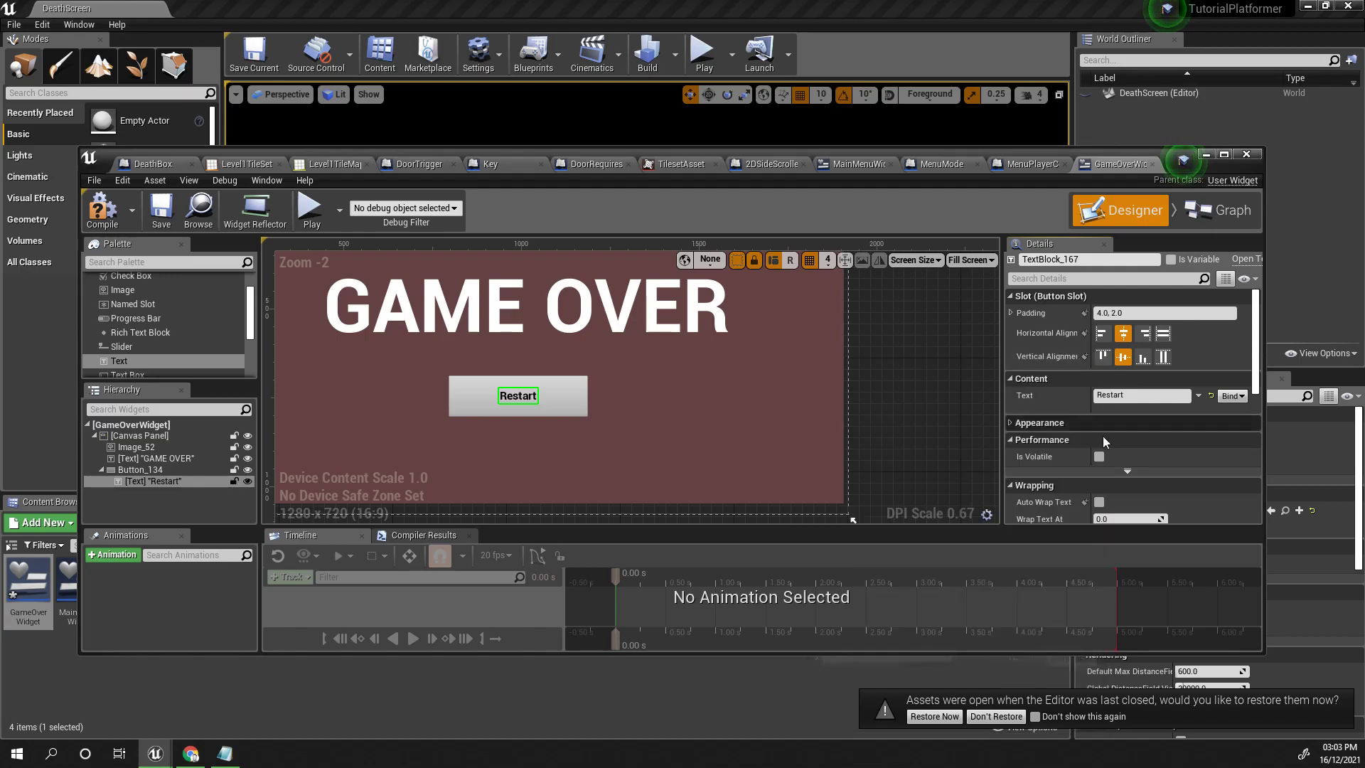
pyautogui.click(1013, 424)
pyautogui.moveTo(1118, 511); pyautogui.dragTo(1145, 511)
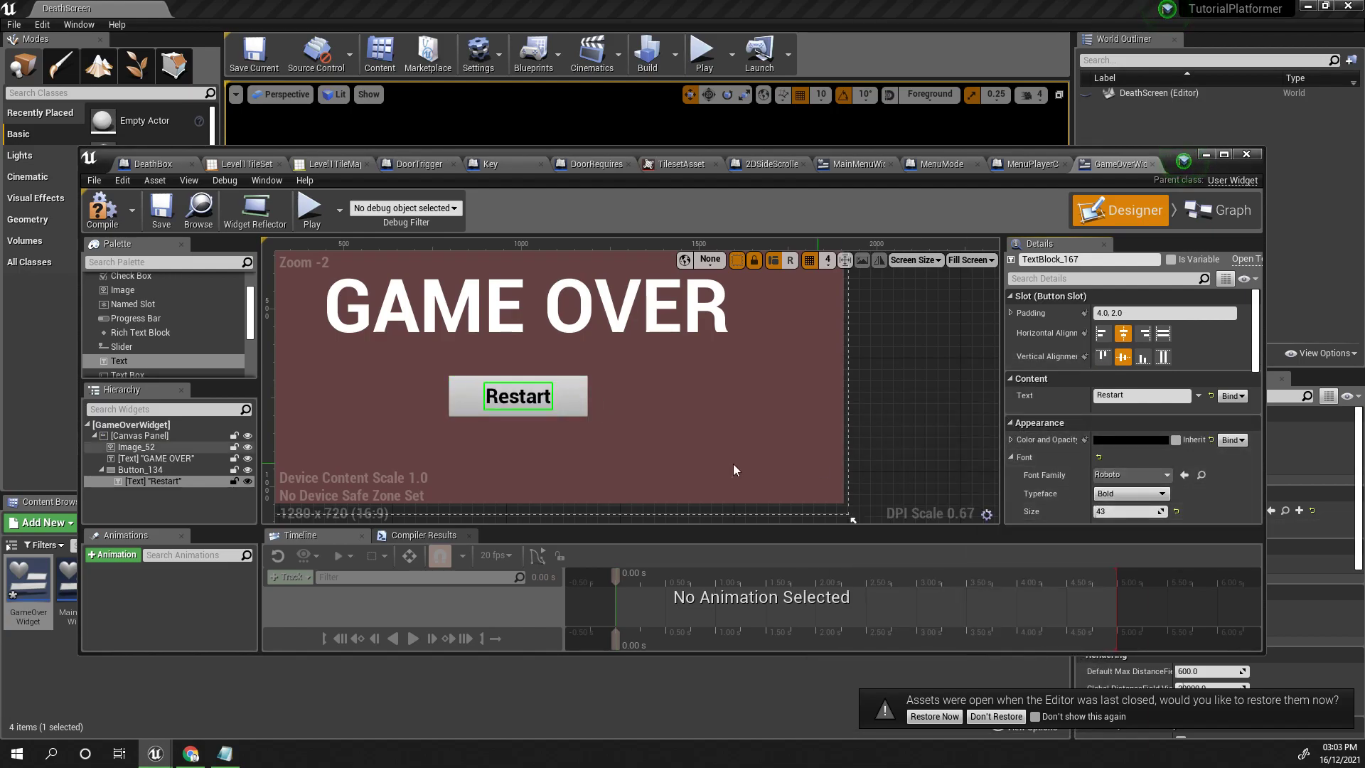
# Anchor the Restart button to the centre of the canvas
pyautogui.click(578, 407)
pyautogui.click(1131, 316)
pyautogui.click(1159, 399)
pyautogui.scroll(-6, 820, 408)
pyautogui.scroll(5, 817, 412)
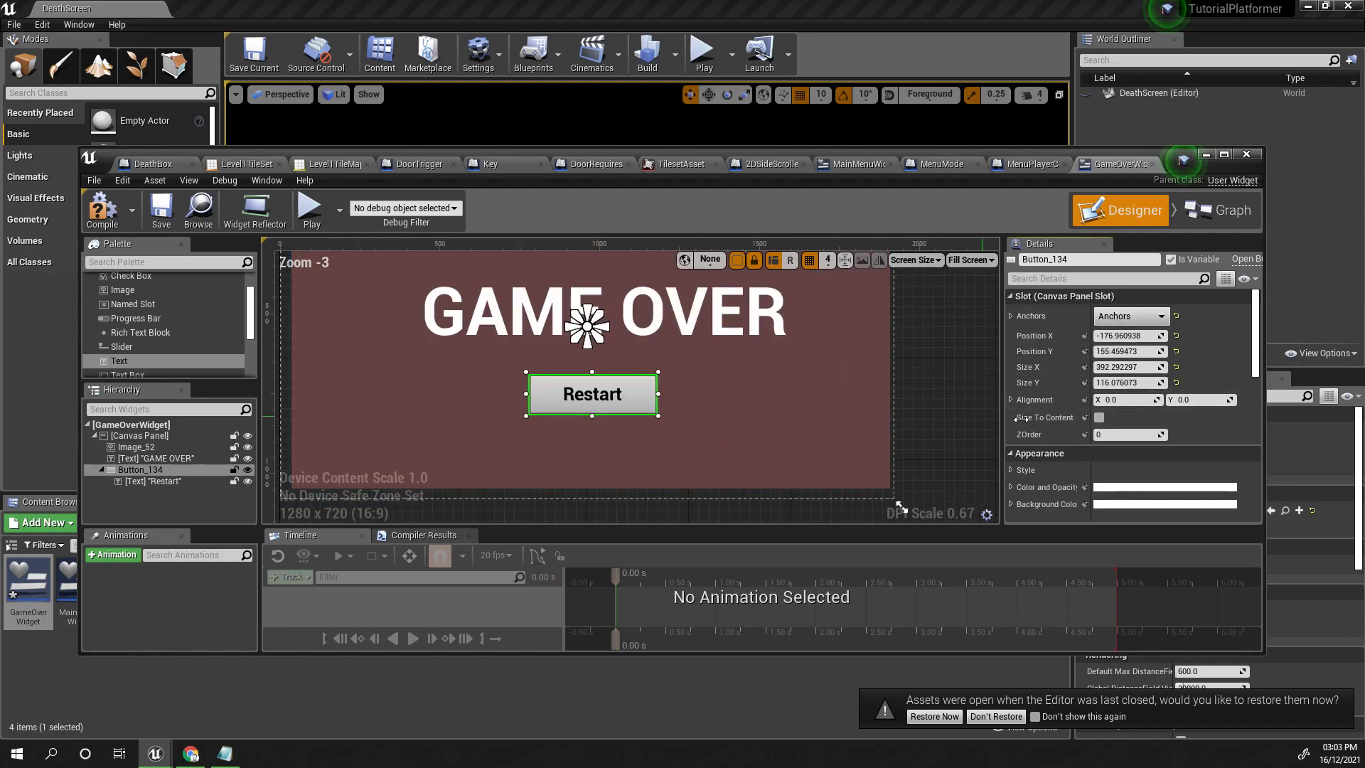
pyautogui.scroll(-15, 1105, 421)
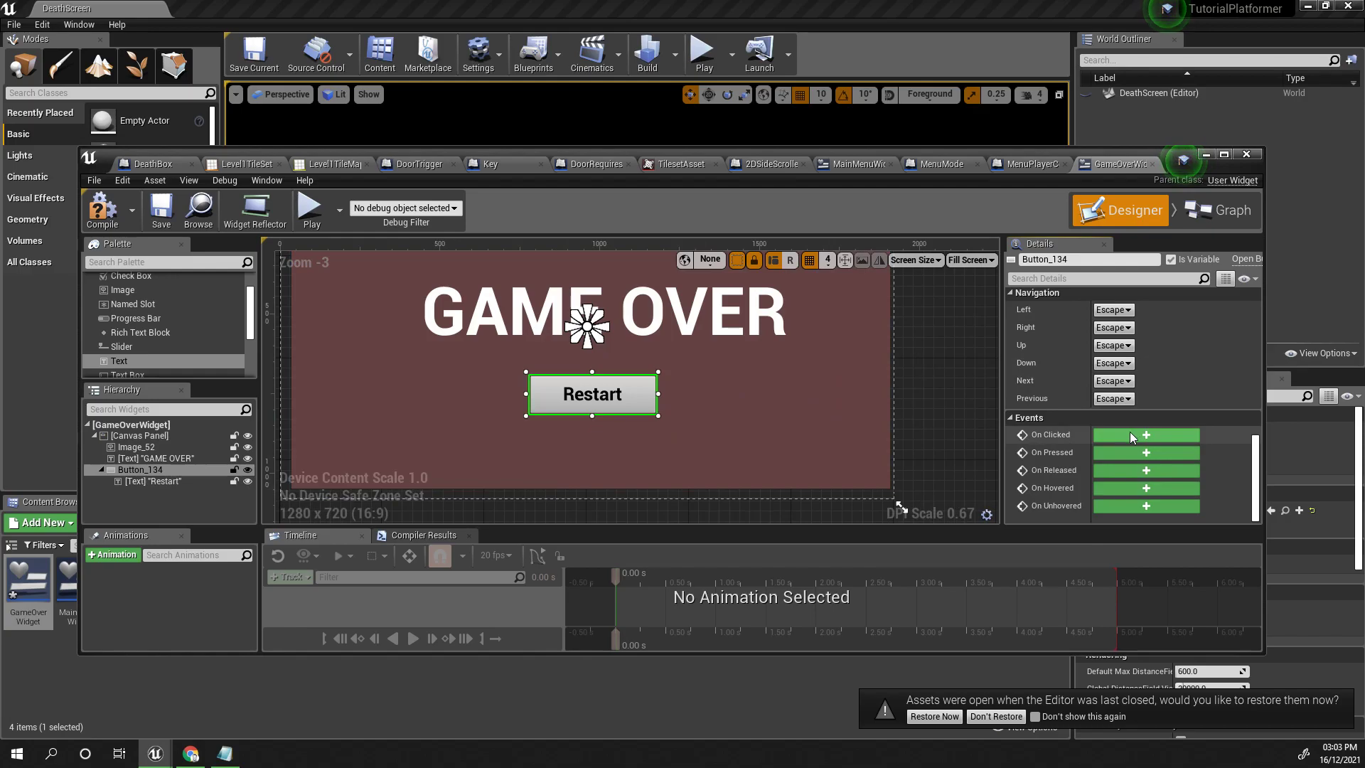
pyautogui.click(1131, 434)
pyautogui.moveTo(840, 441); pyautogui.dragTo(793, 468)
pyautogui.click(792, 468)
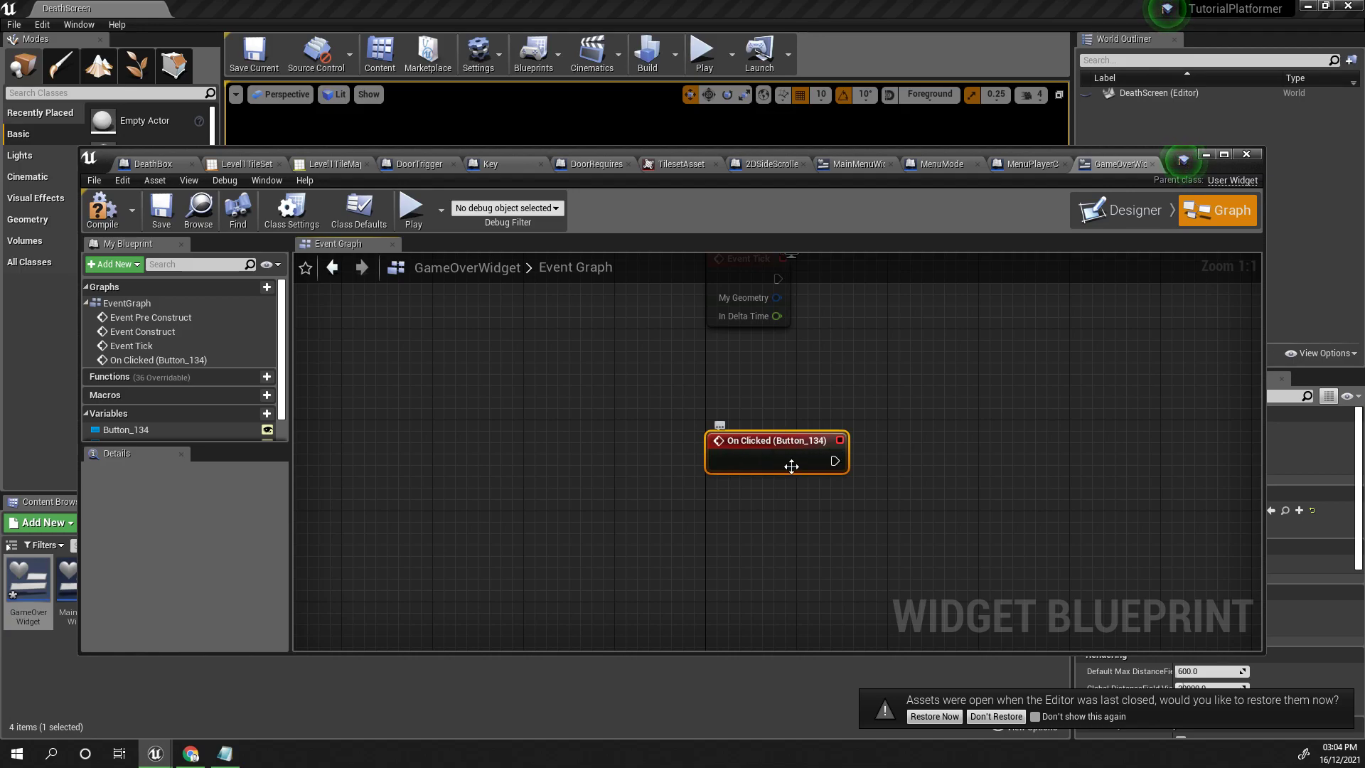
pyautogui.press('Delete')
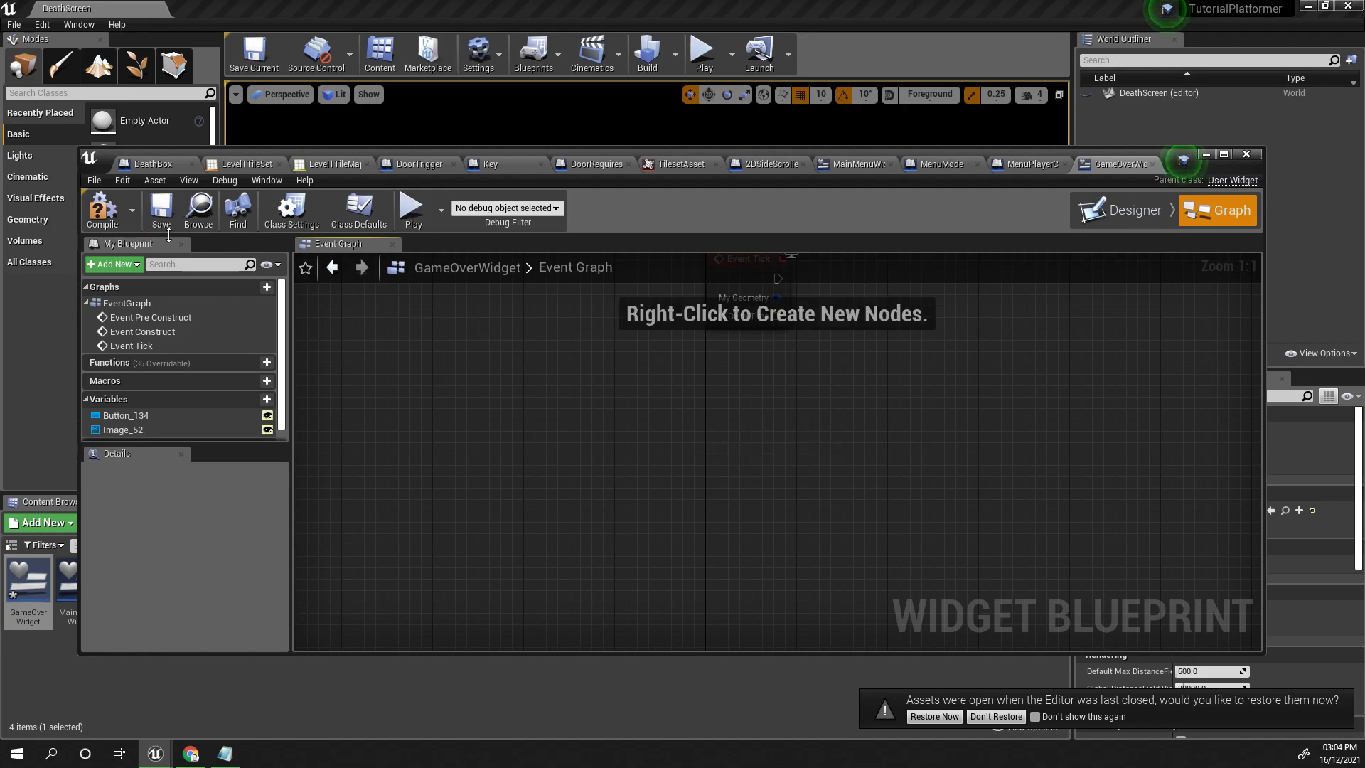
pyautogui.click(1074, 210)
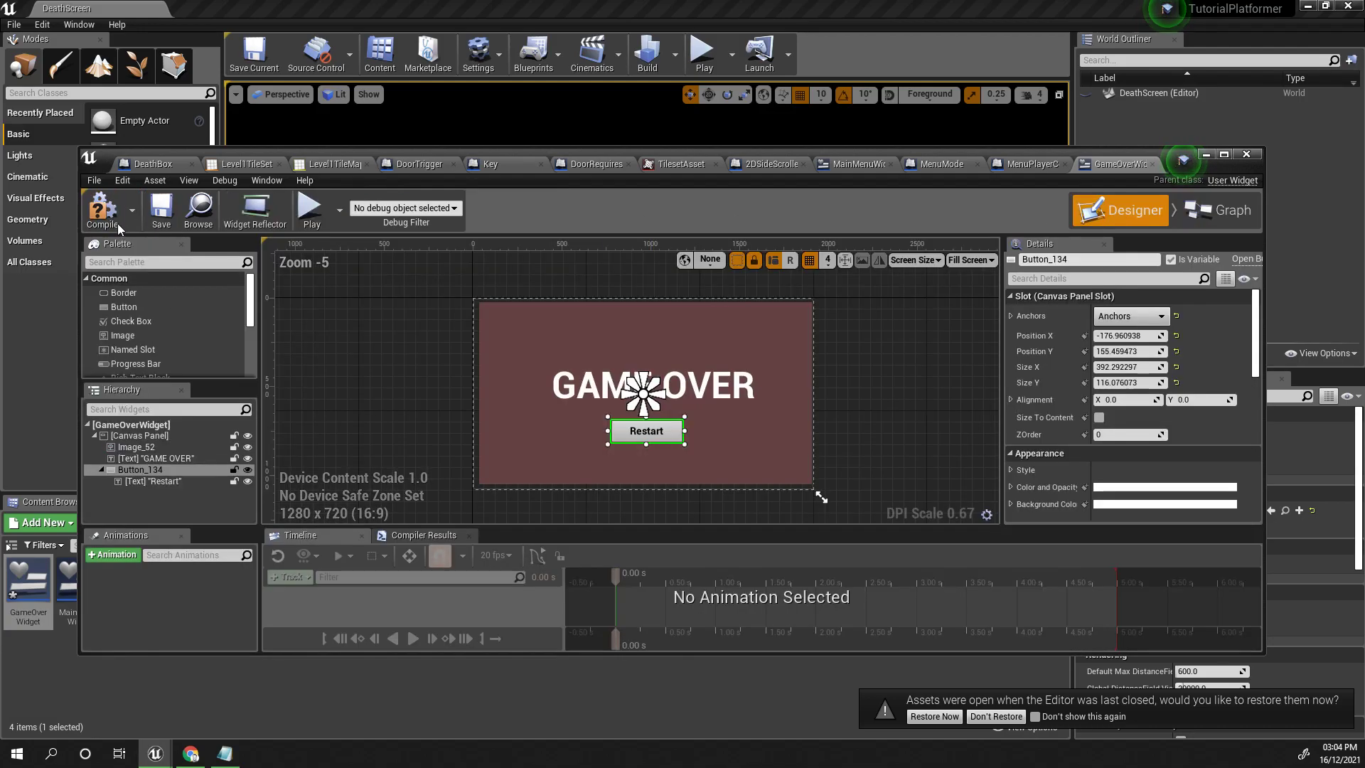
# Rename the button in the widget hierarchy as RestartButton
pyautogui.doubleClick(160, 471)
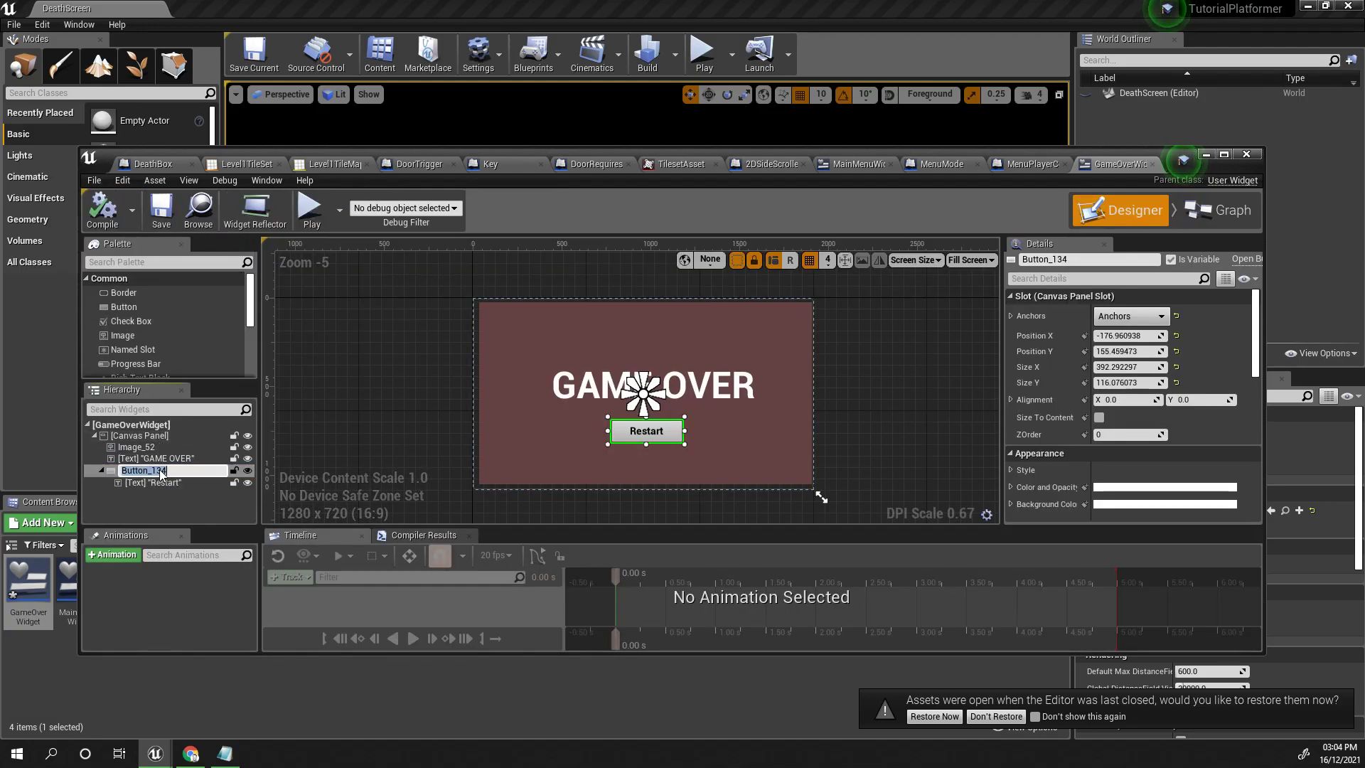
pyautogui.write('RestartButton')
pyautogui.press('Return')
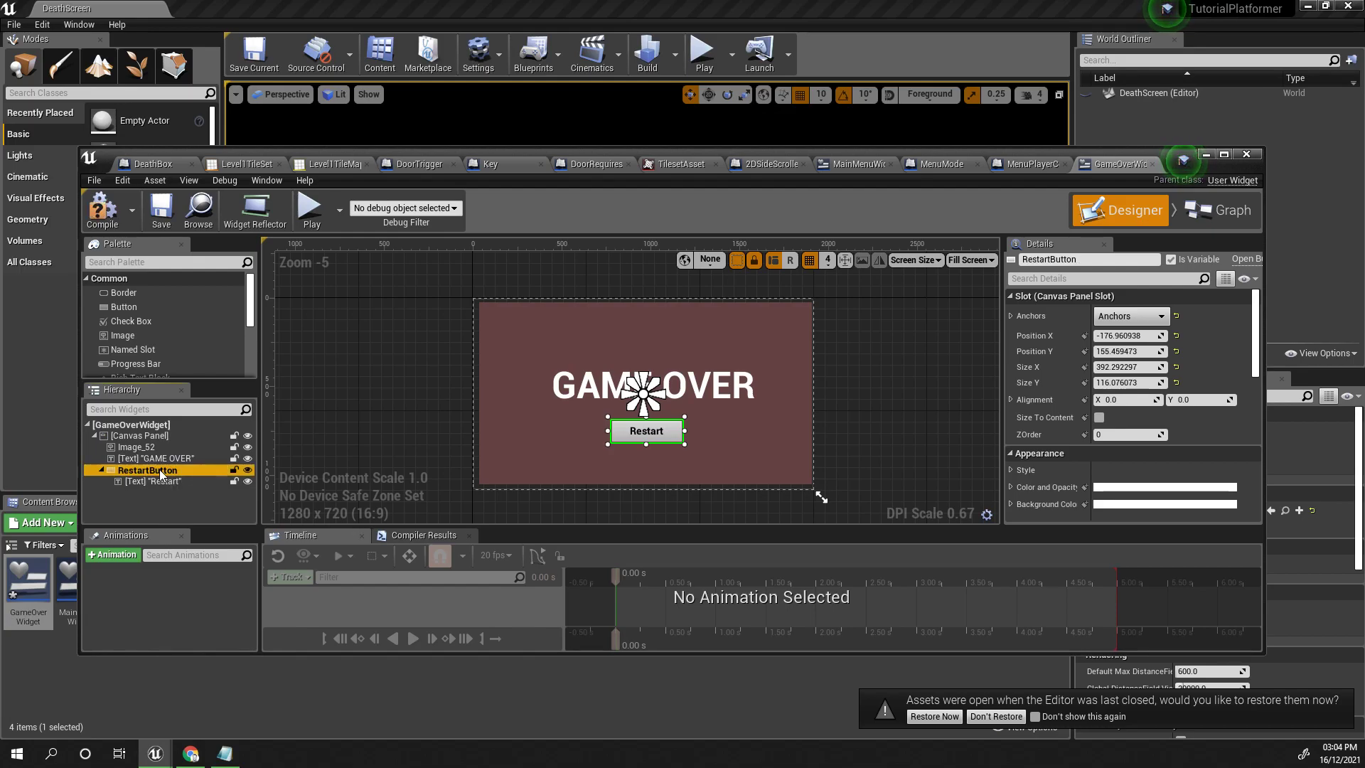
# Add an On Clicked event for RestartButton, wire it to an Open Level node with Level Name MainLevel, and compile
pyautogui.scroll(-10, 1060, 399)
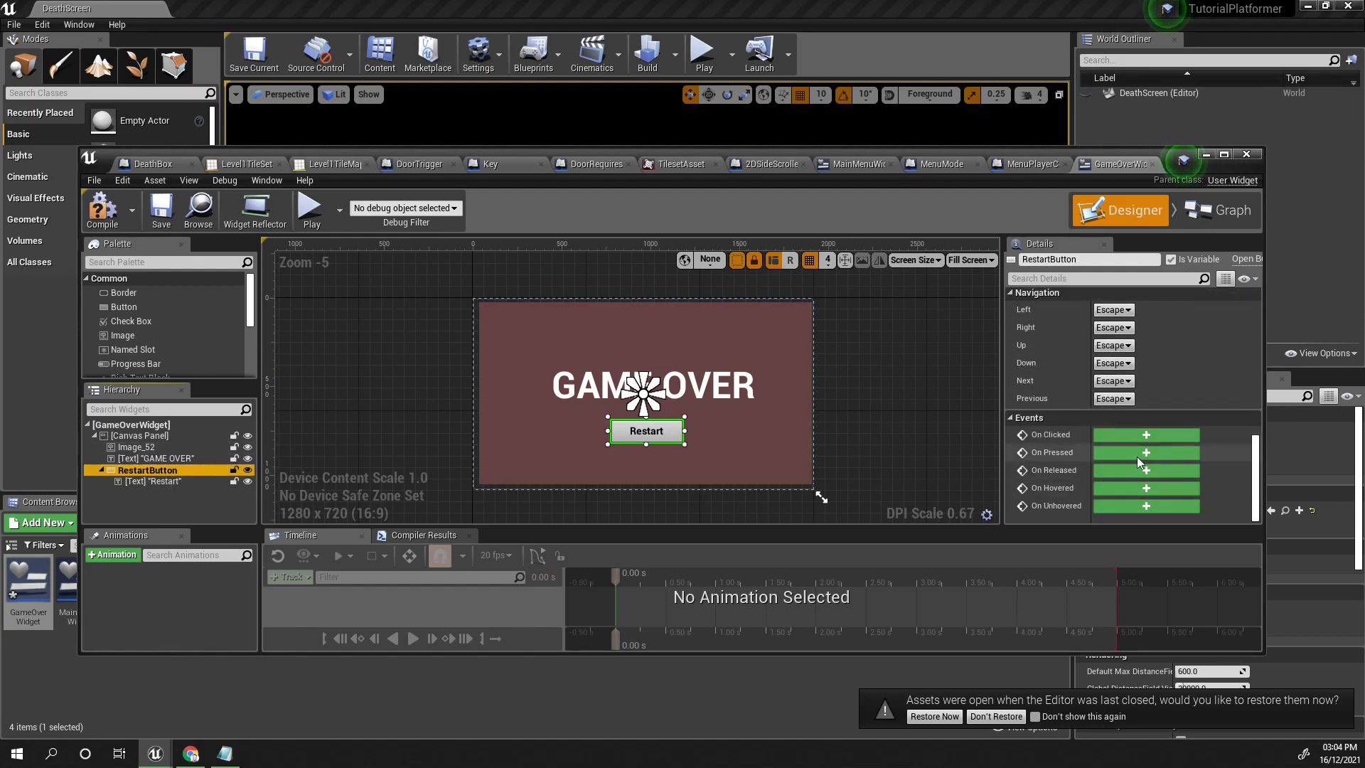
pyautogui.click(1145, 435)
pyautogui.moveTo(969, 445); pyautogui.dragTo(516, 471, button='right')
pyautogui.moveTo(471, 457); pyautogui.dragTo(565, 455)
pyautogui.write('open')
pyautogui.press('Return')
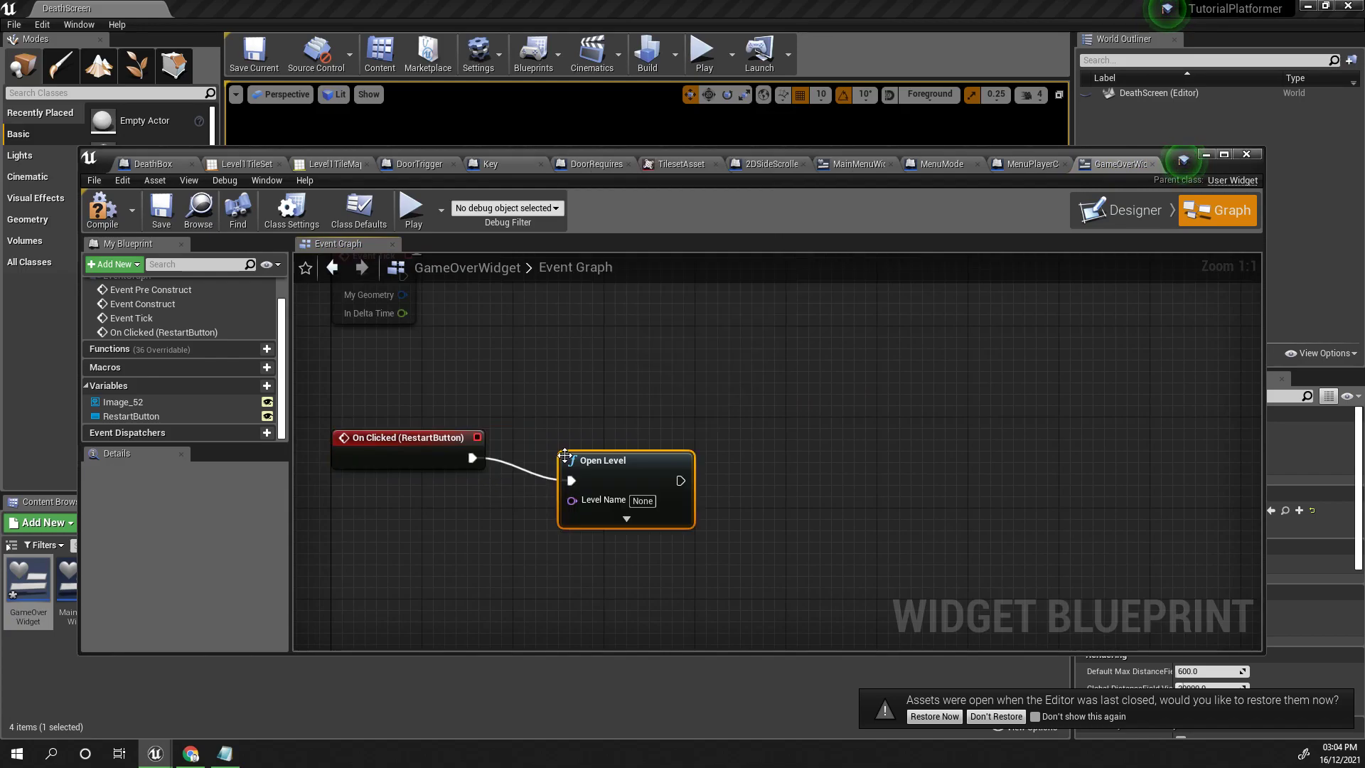
pyautogui.click(628, 466)
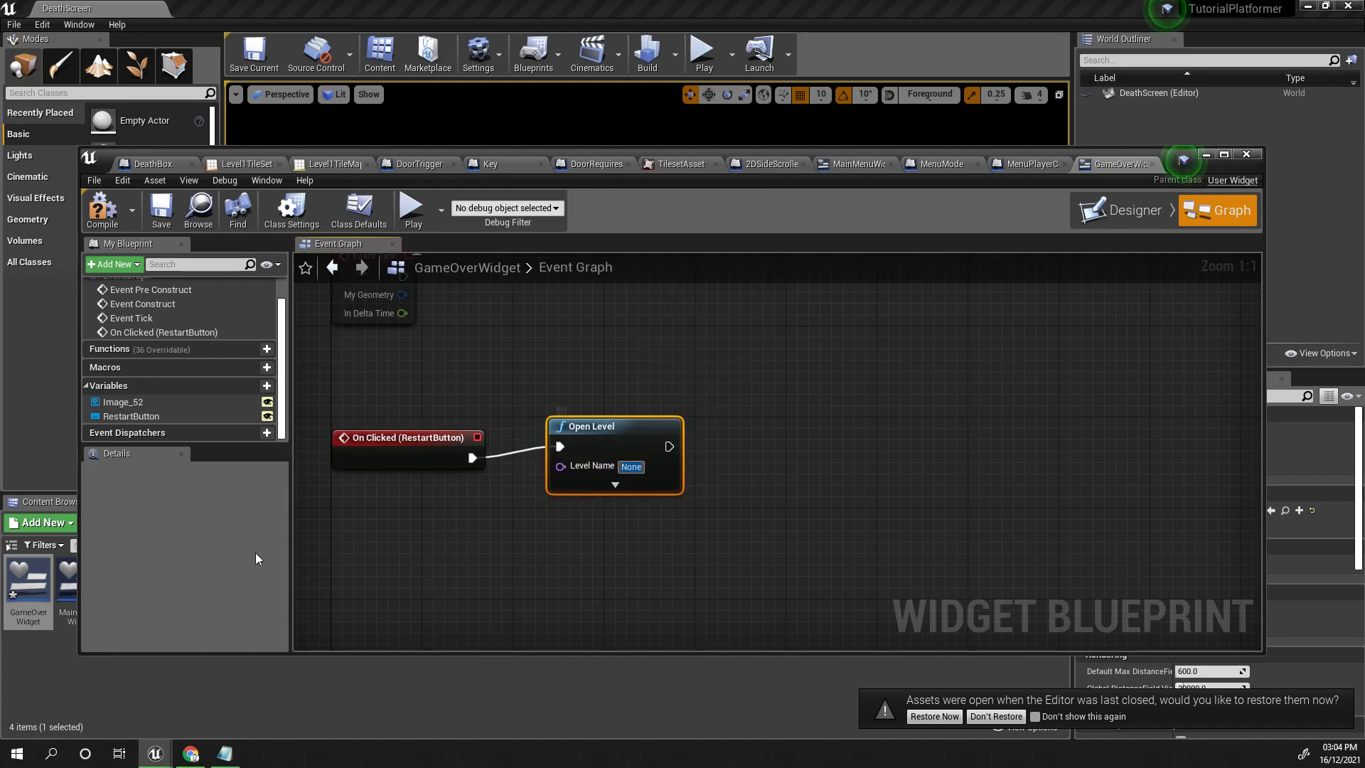
pyautogui.write('MainLevel')
pyautogui.click(652, 372)
pyautogui.click(108, 226)
# Playtest the DeathScreen with the blueprint window minimised, restarting and running into the death box twice, and stop the session
pyautogui.click(1204, 156)
pyautogui.click(711, 55)
pyautogui.click(645, 367)
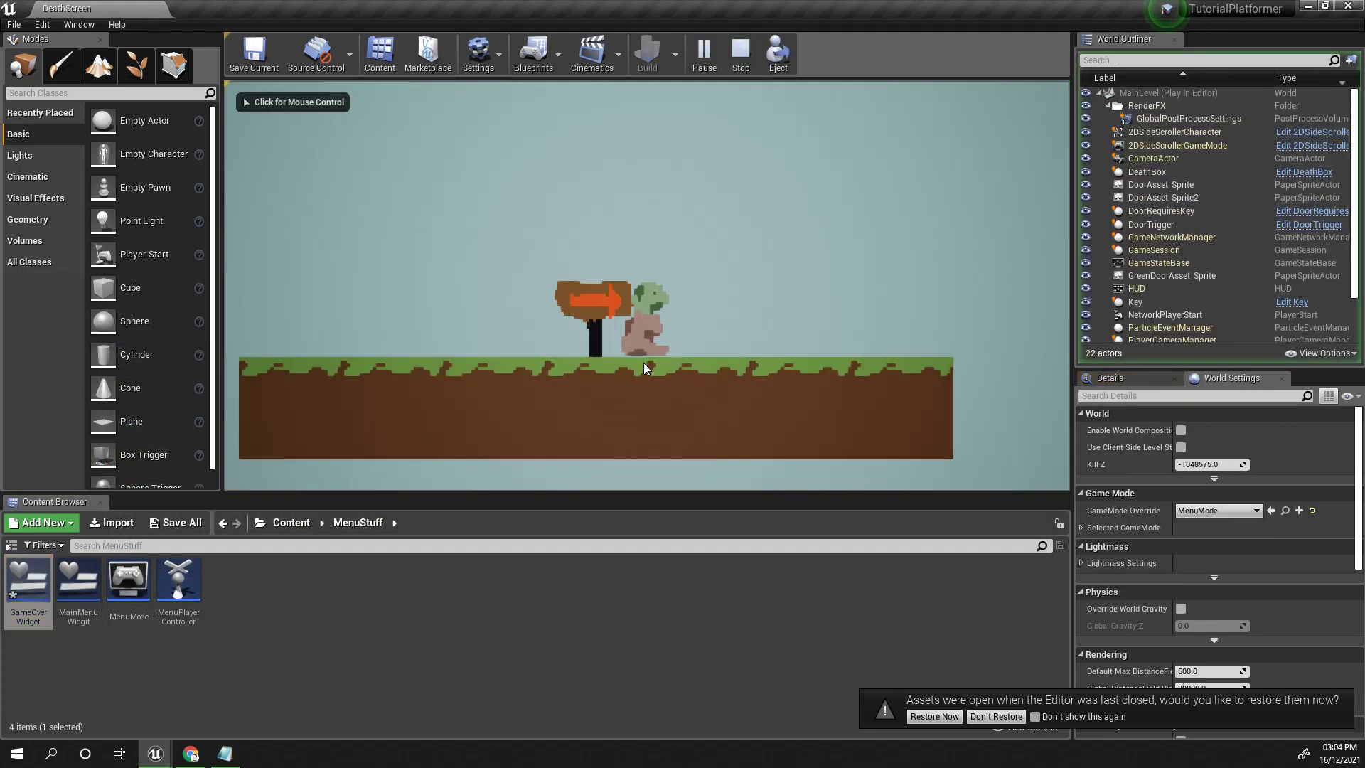
pyautogui.press('d')
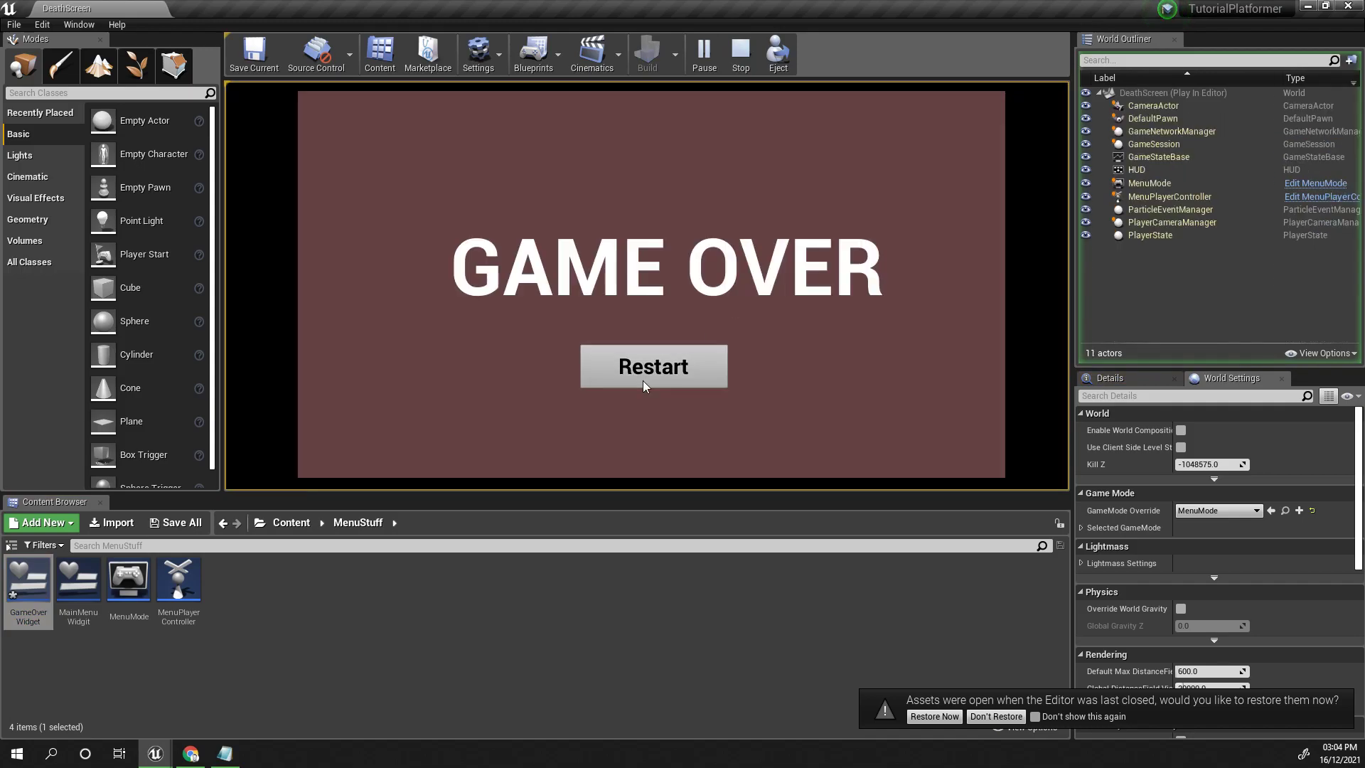
pyautogui.click(643, 381)
pyautogui.press('d')
pyautogui.press('space')
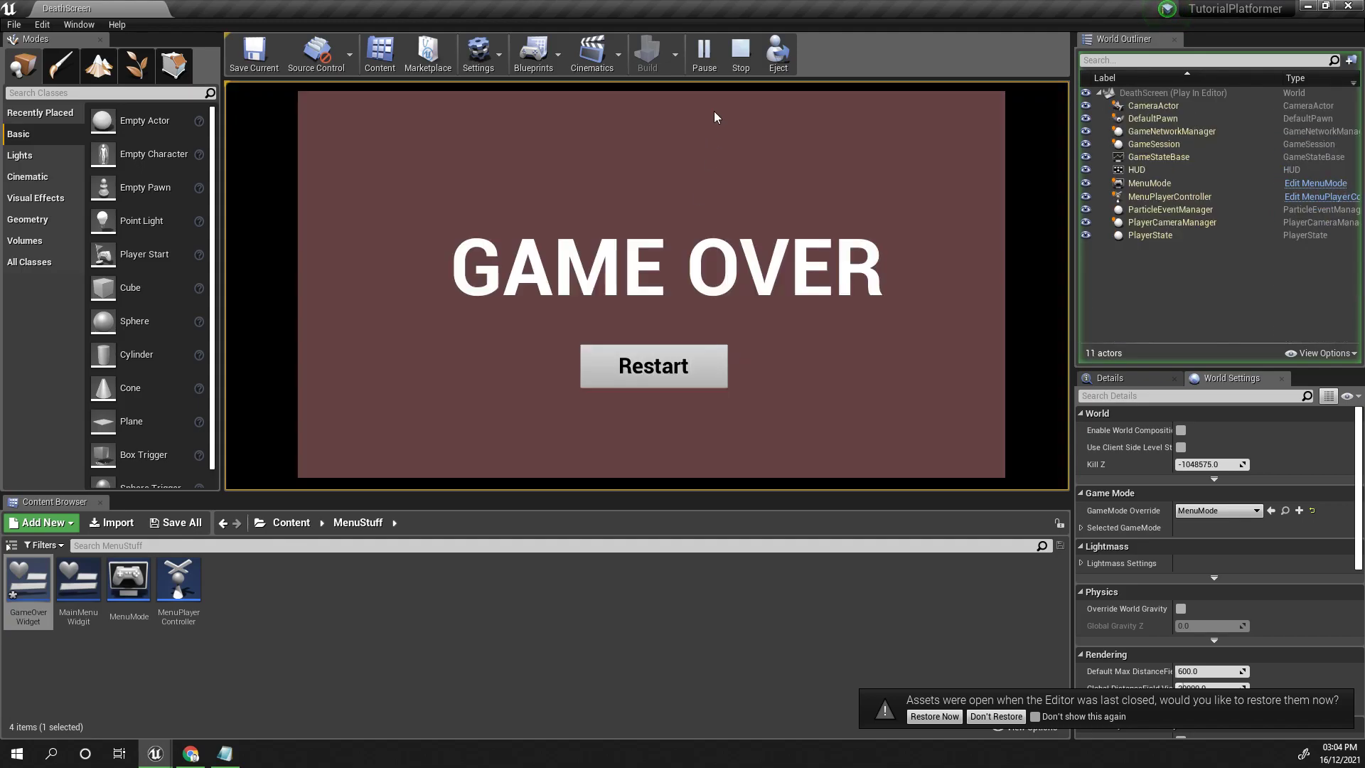
pyautogui.click(733, 71)
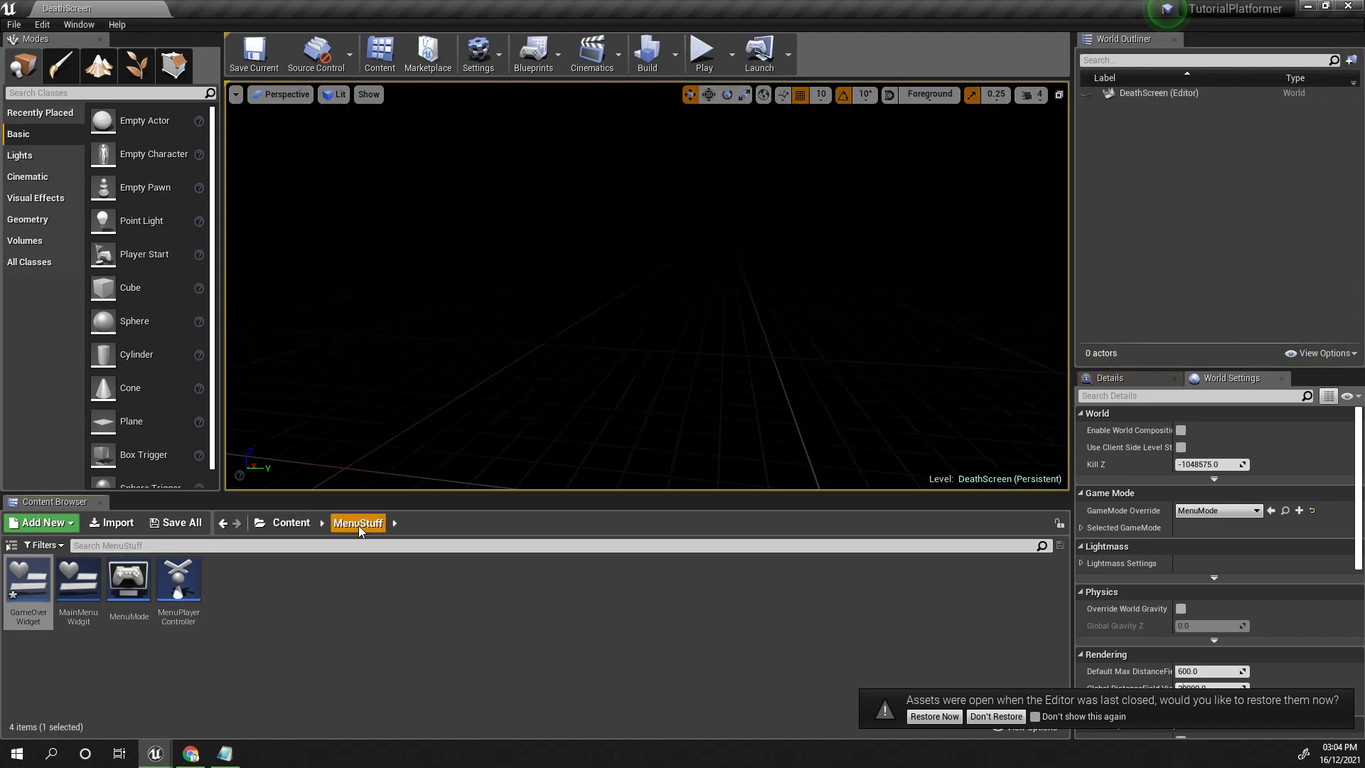
pyautogui.click(291, 523)
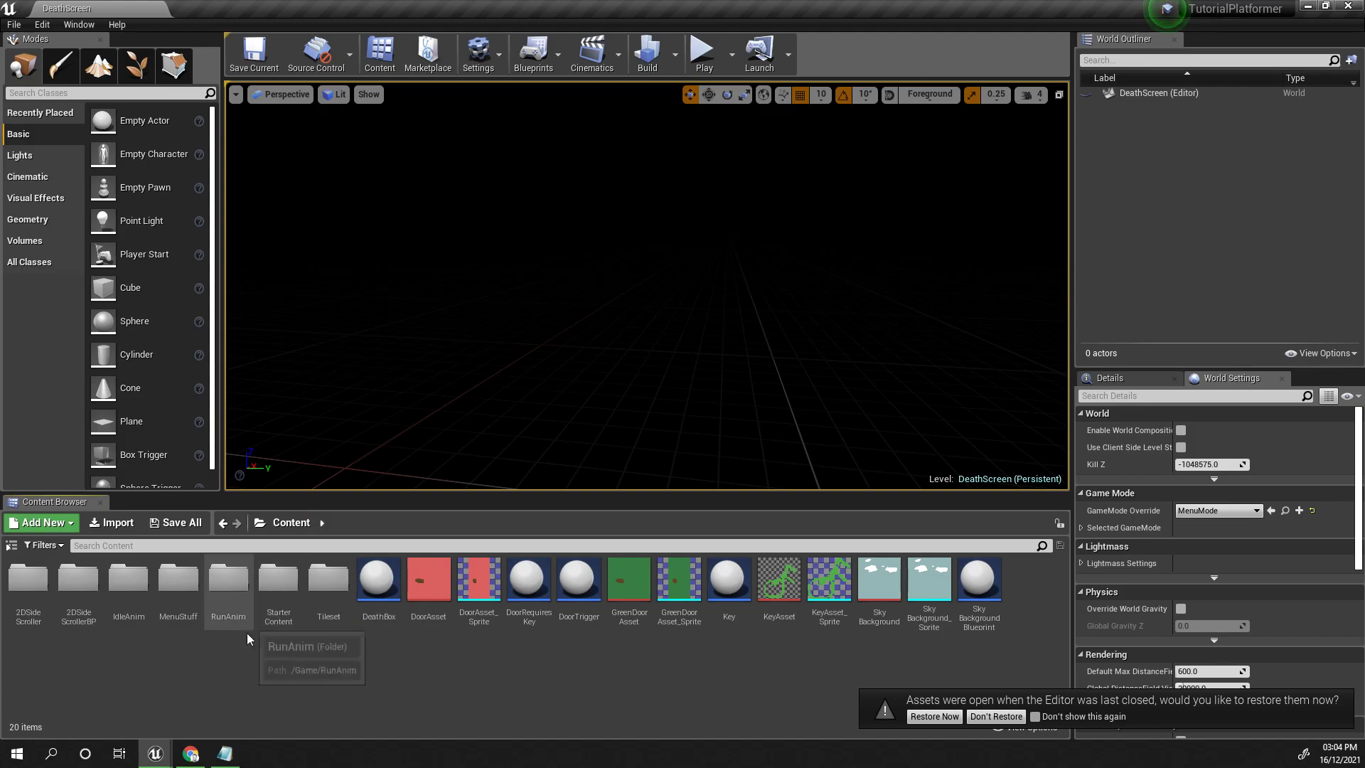
pyautogui.doubleClick(178, 577)
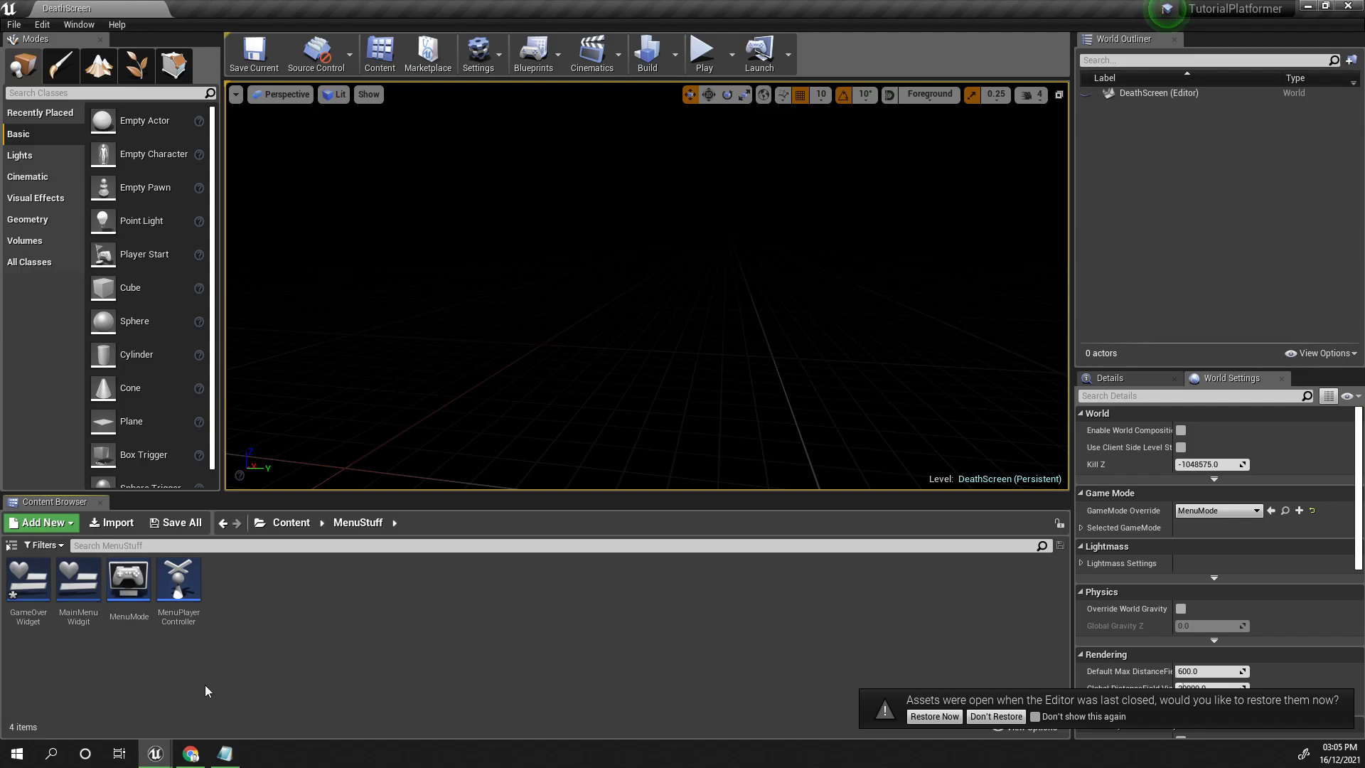
# Switch to Notepad to review the Collectables/Power Up to HUD items in the Checklist, and minimise it
pyautogui.click(225, 753)
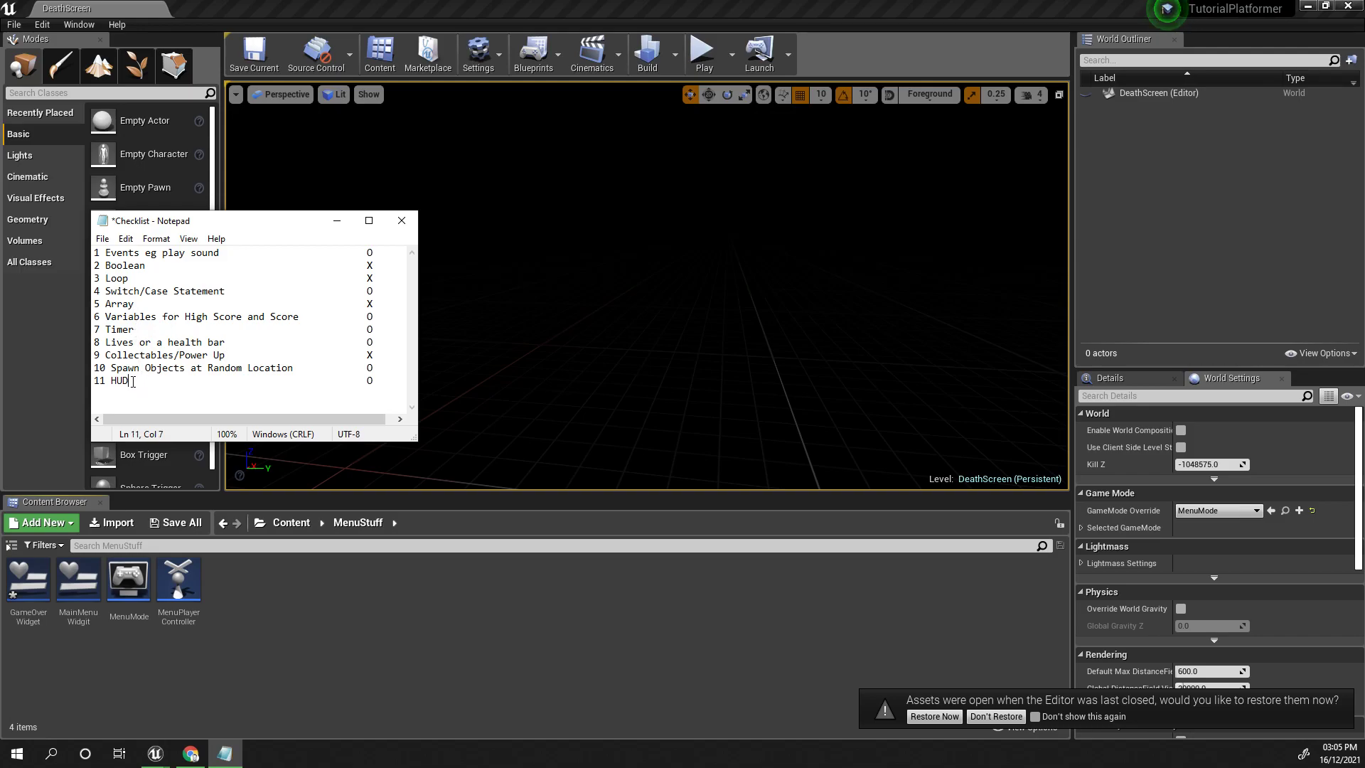
pyautogui.moveTo(122, 354); pyautogui.dragTo(219, 355)
pyautogui.click(214, 355)
pyautogui.moveTo(142, 384); pyautogui.dragTo(115, 356)
pyautogui.click(116, 355)
pyautogui.click(343, 226)
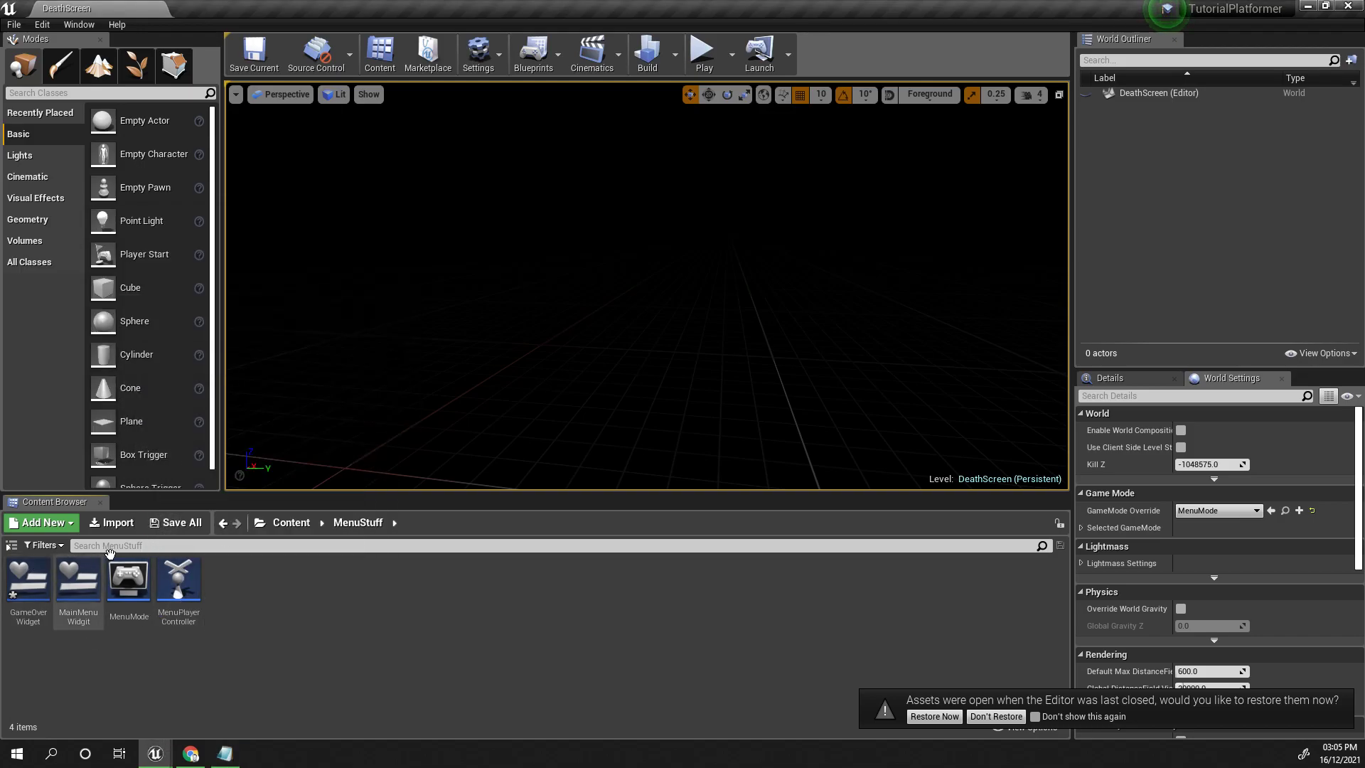
# Open MainLevel from the 2DSideScrollerBP Maps folder, saving GameOverWidget
pyautogui.click(287, 523)
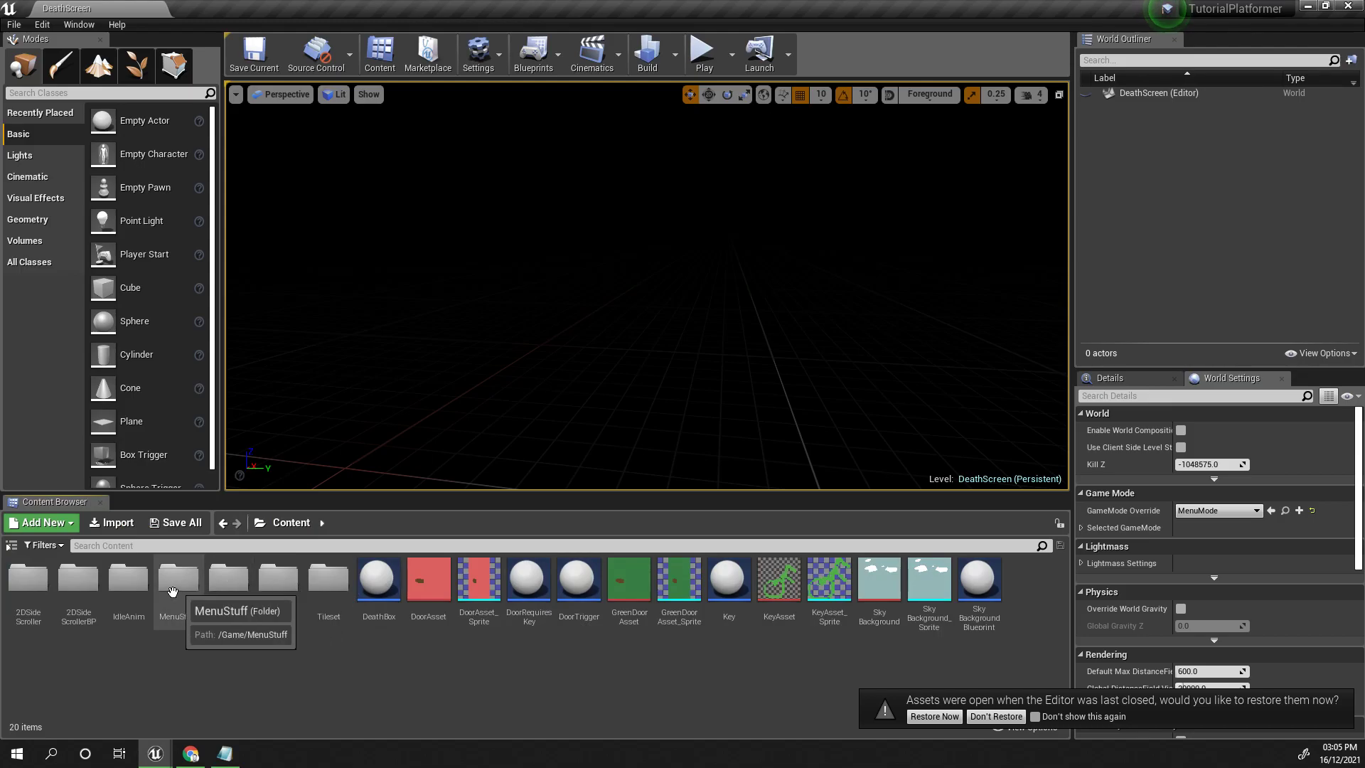
pyautogui.doubleClick(77, 592)
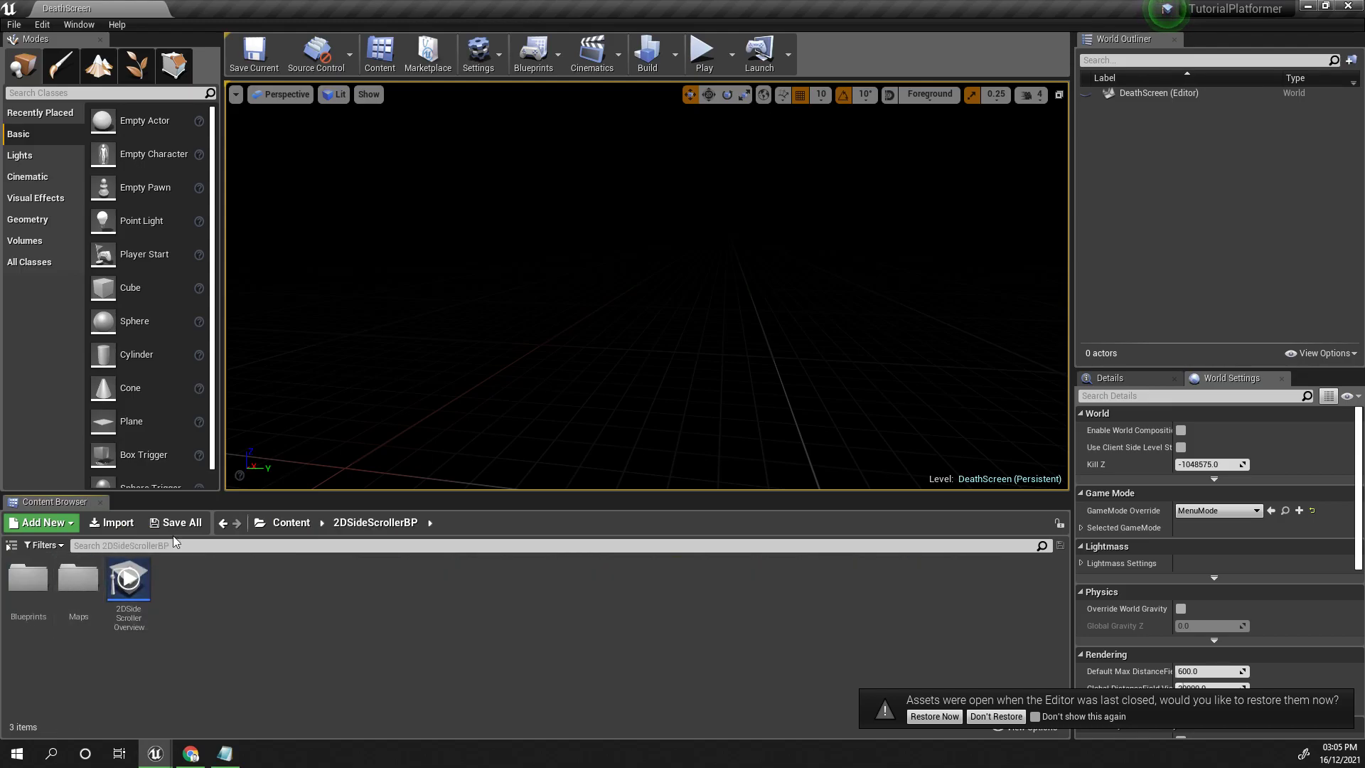
pyautogui.click(275, 526)
pyautogui.doubleClick(77, 591)
pyautogui.click(81, 580)
pyautogui.doubleClick(81, 580)
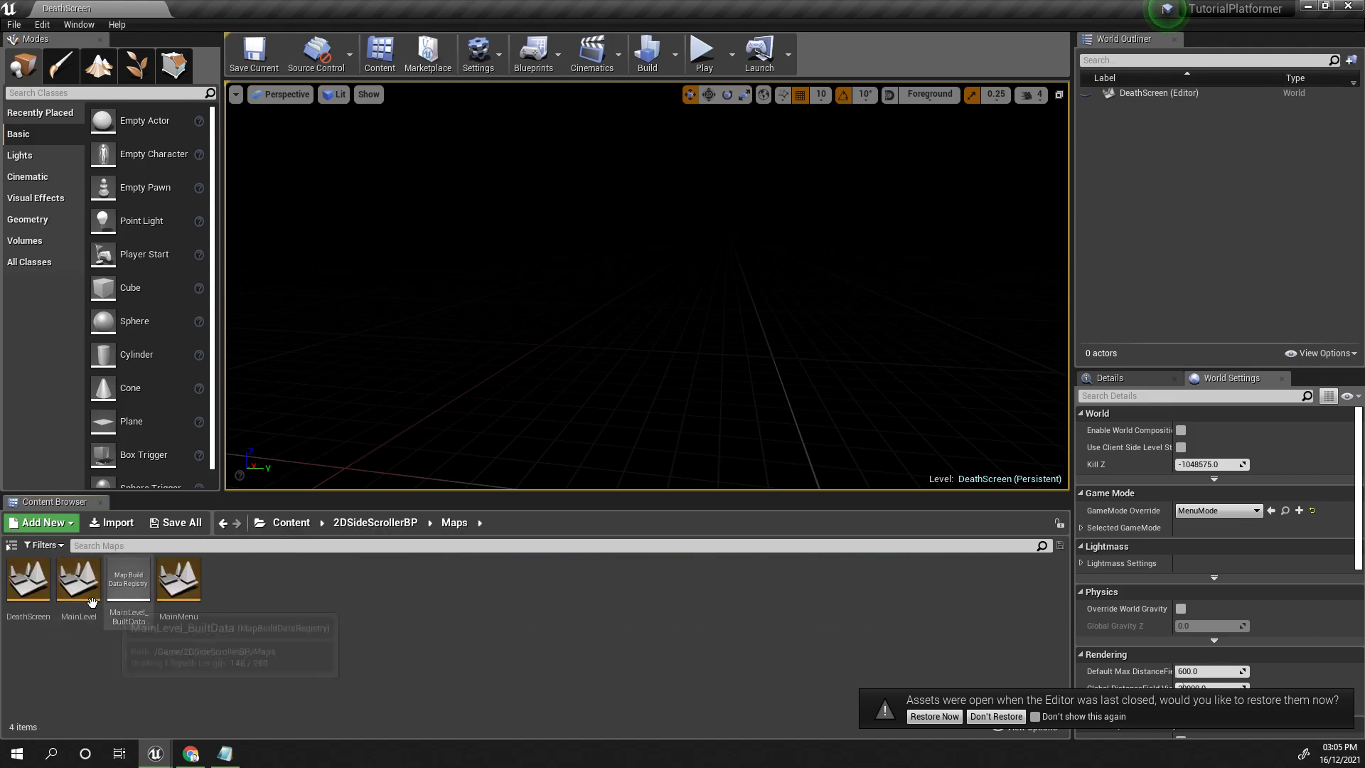
pyautogui.doubleClick(77, 580)
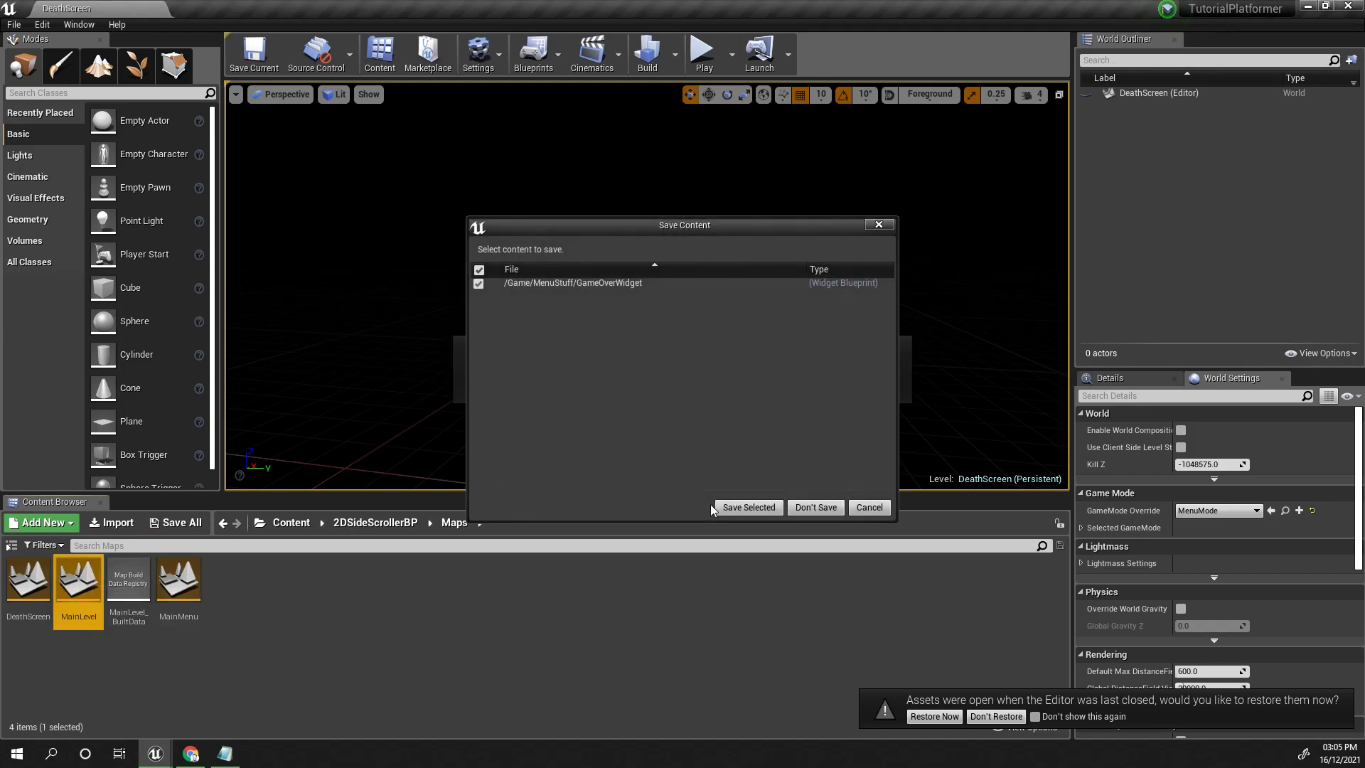
pyautogui.click(757, 509)
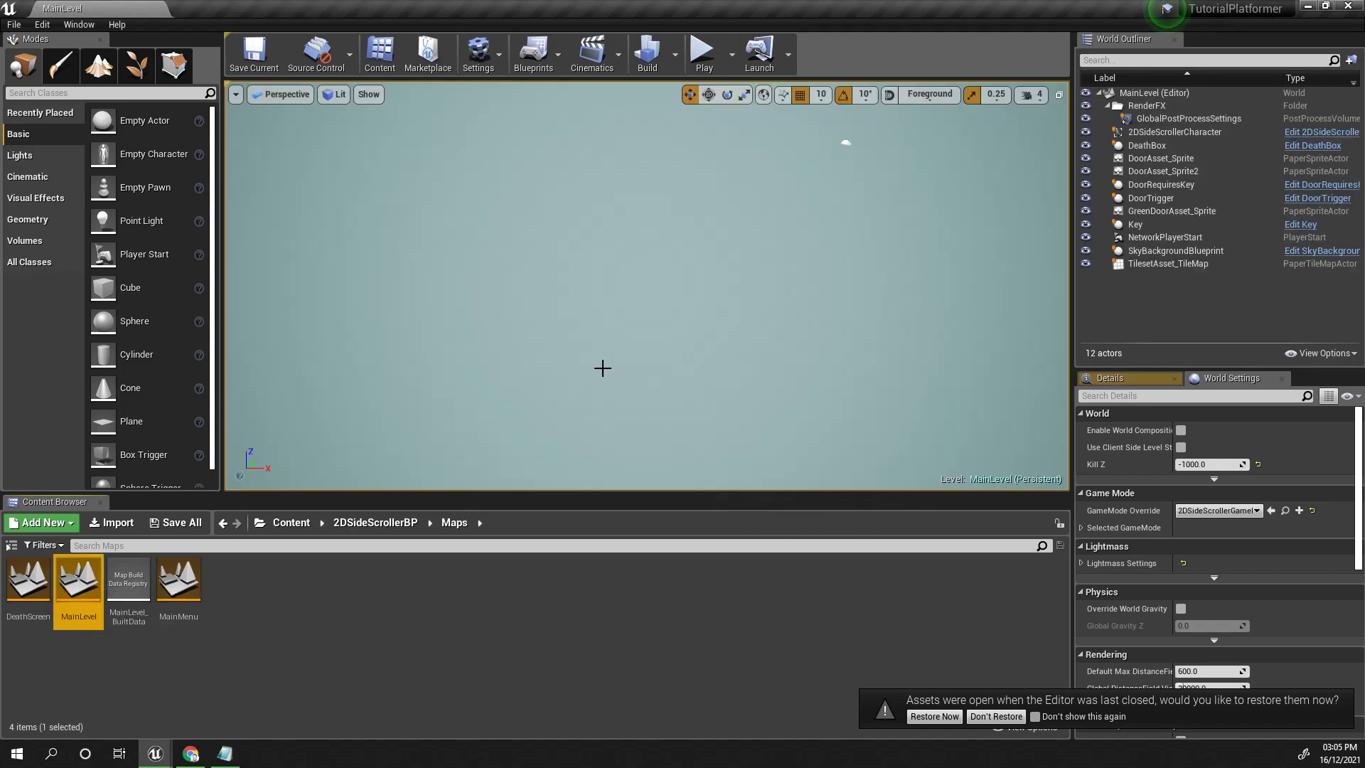
pyautogui.moveTo(596, 438); pyautogui.dragTo(856, 271, button='middle')
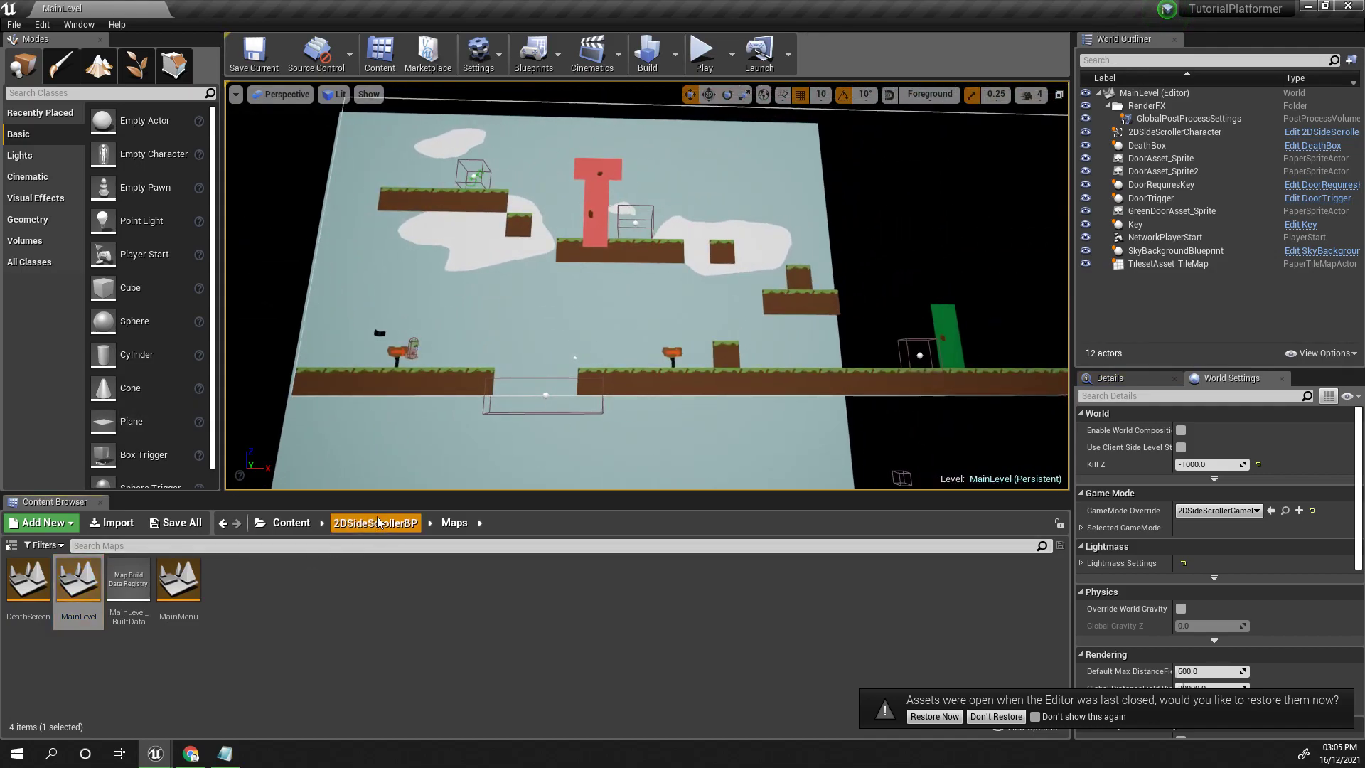
# Create a Widget Blueprint named HUDWidget in the MenuStuff folder
pyautogui.click(378, 523)
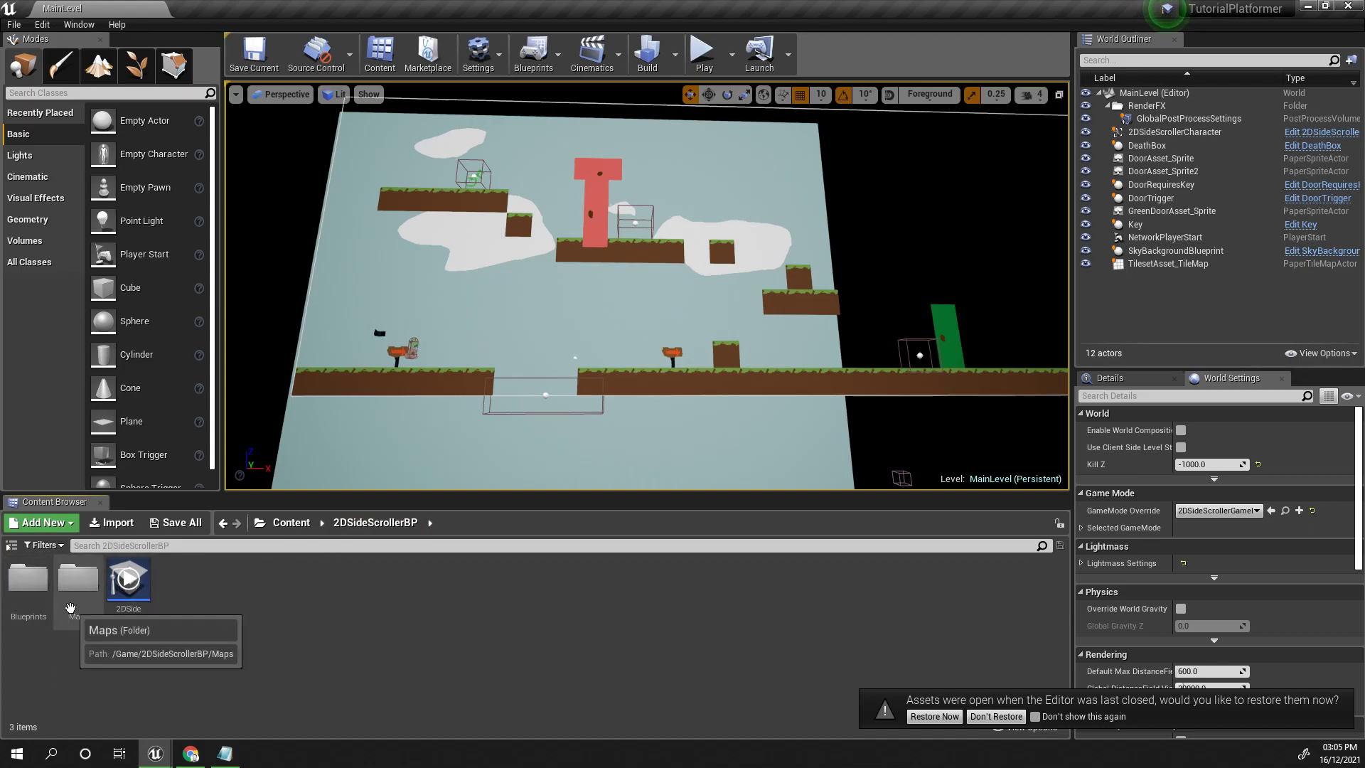
pyautogui.click(261, 525)
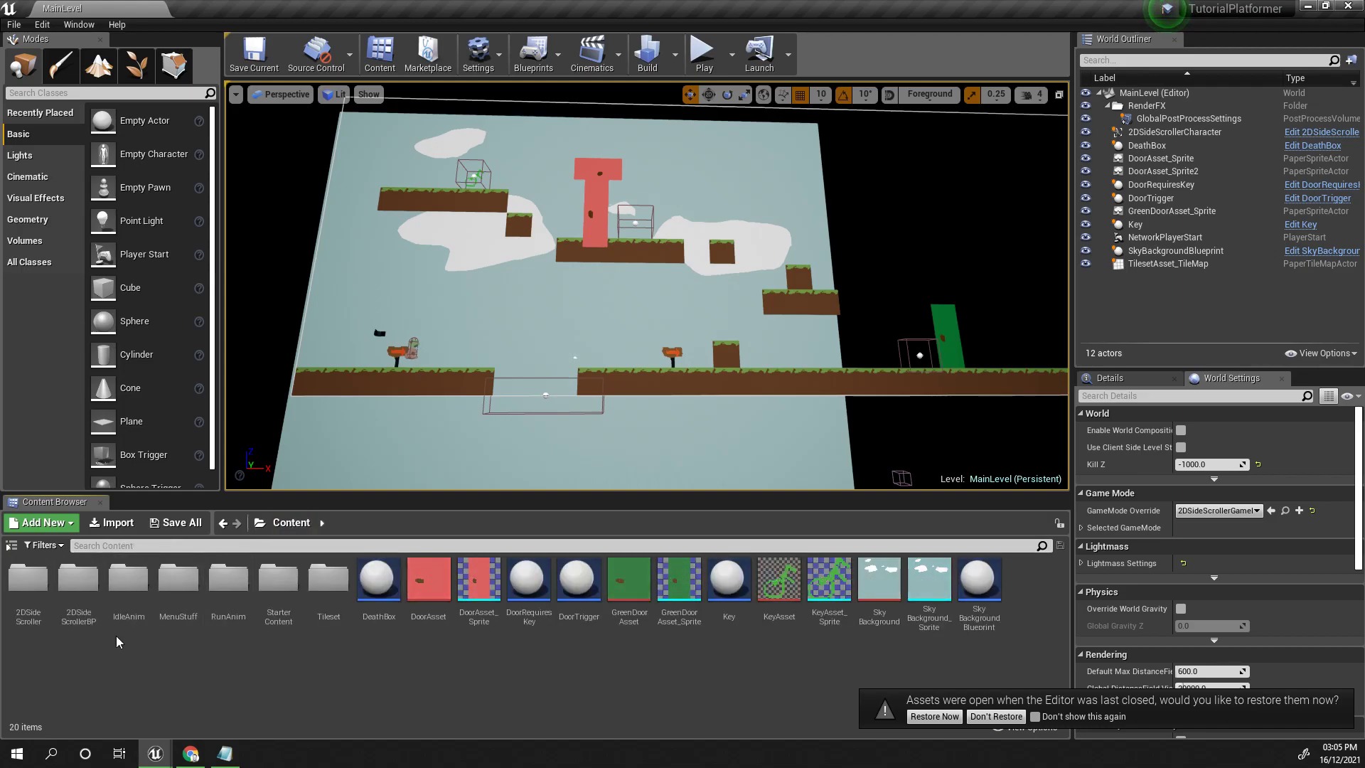
pyautogui.doubleClick(178, 579)
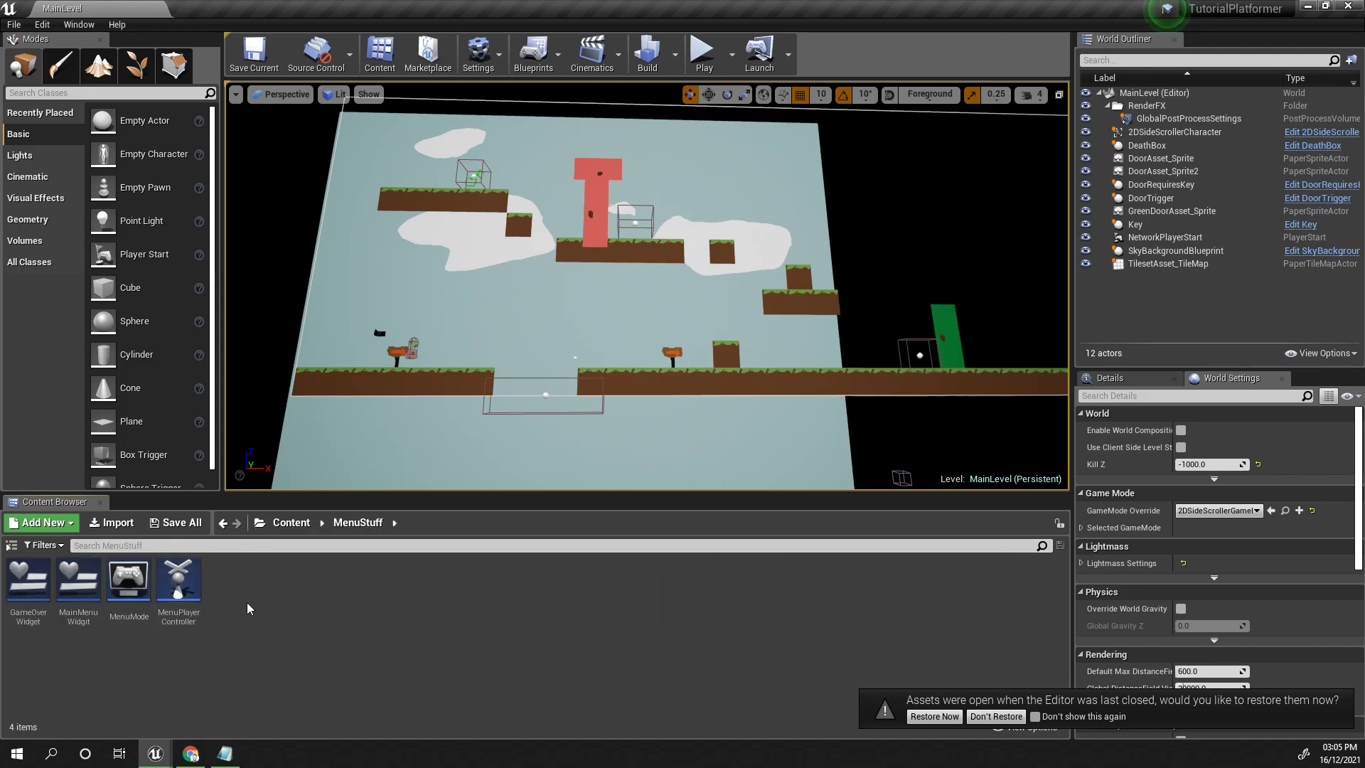
pyautogui.rightClick(246, 603)
pyautogui.moveTo(303, 595)
pyautogui.click(447, 681)
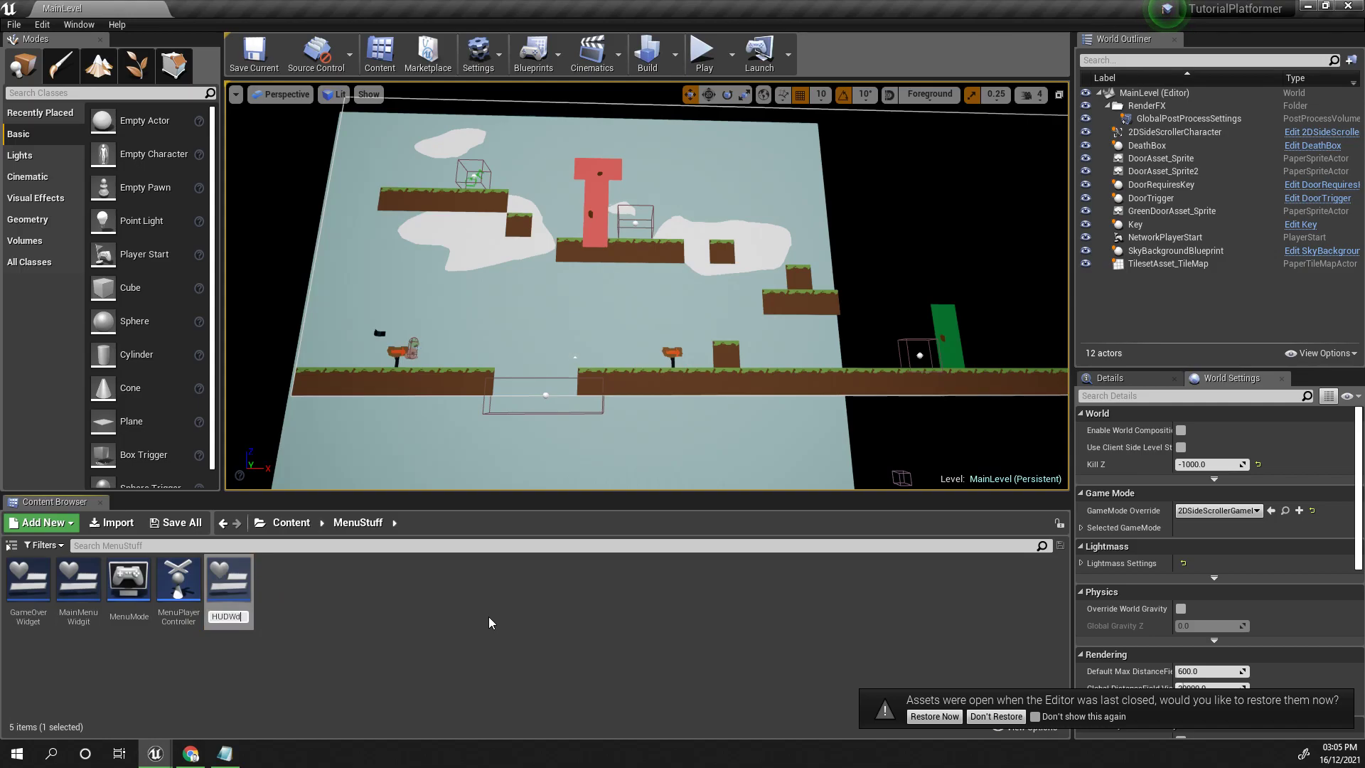
pyautogui.write('HUDWidget')
pyautogui.press('Return')
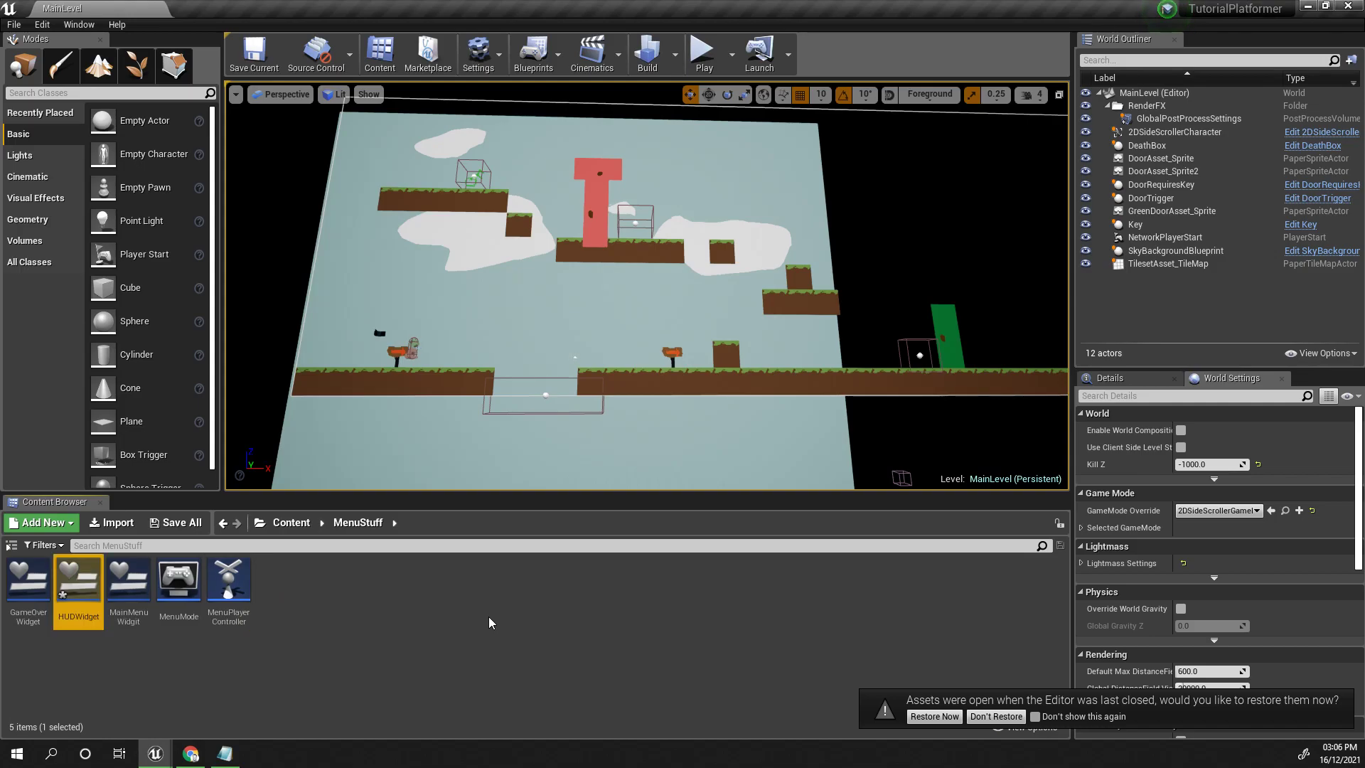
# Open HUDWidget and place an image about 319 by 70 near the canvas's upper-left corner, at position 64, 96
pyautogui.doubleClick(85, 592)
pyautogui.scroll(1, 505, 411)
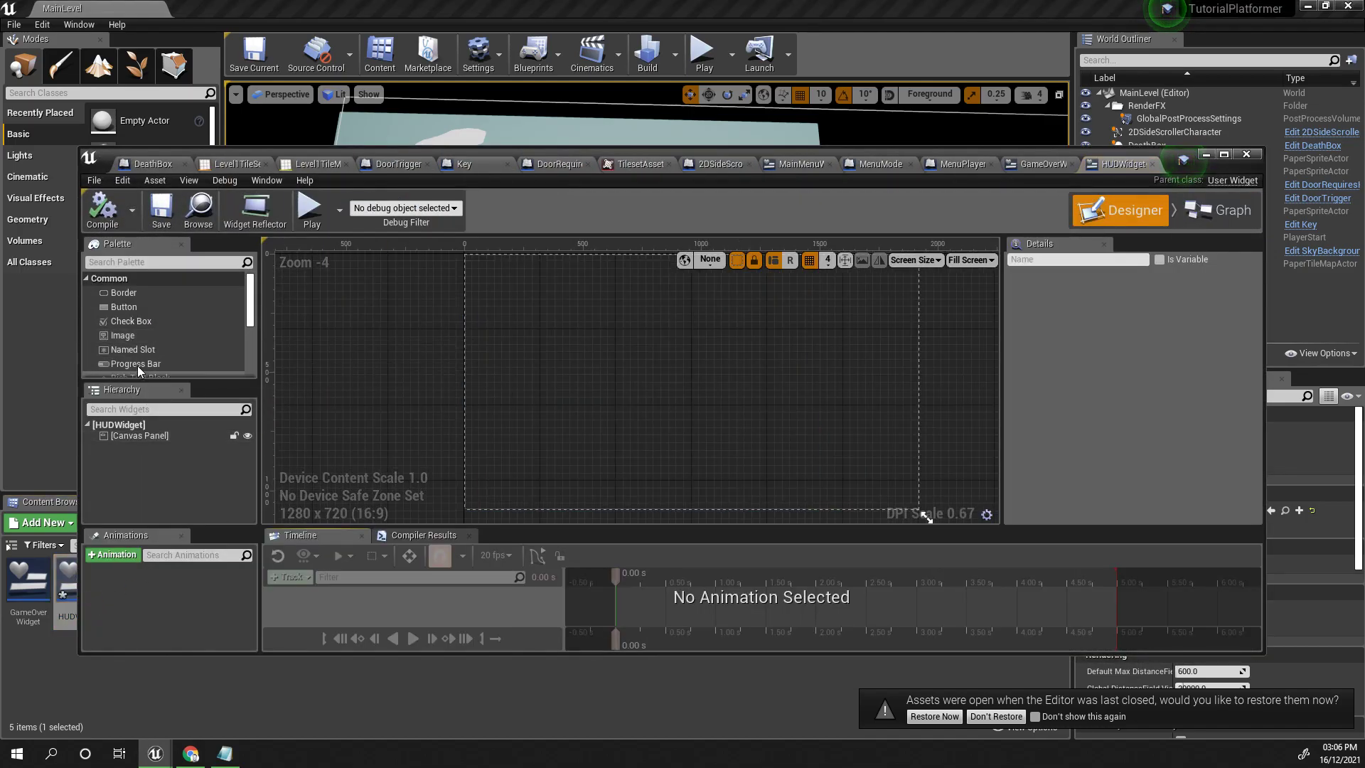
pyautogui.moveTo(130, 338); pyautogui.dragTo(510, 288)
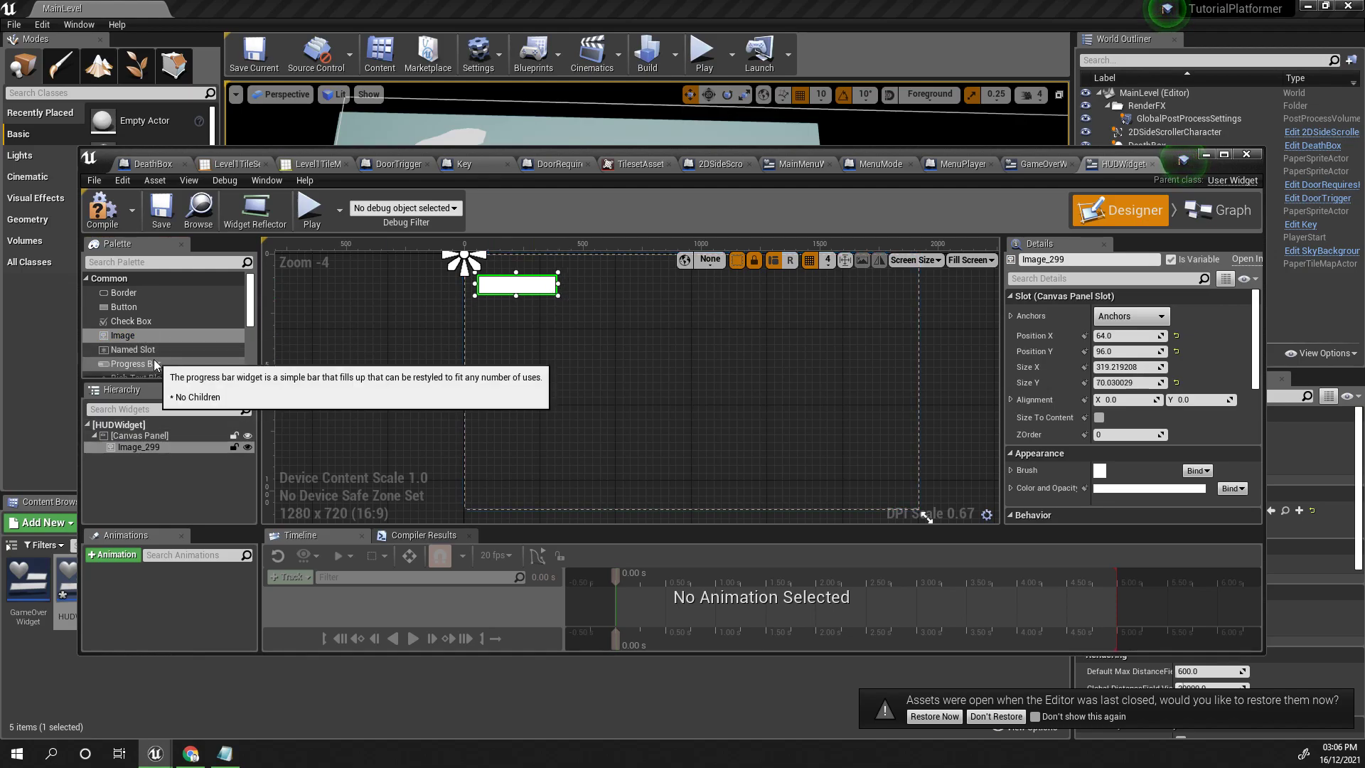
# Place a text block over the white image in HUDWidget and set its colour to black
pyautogui.scroll(-3, 153, 360)
pyautogui.moveTo(138, 360); pyautogui.dragTo(503, 287)
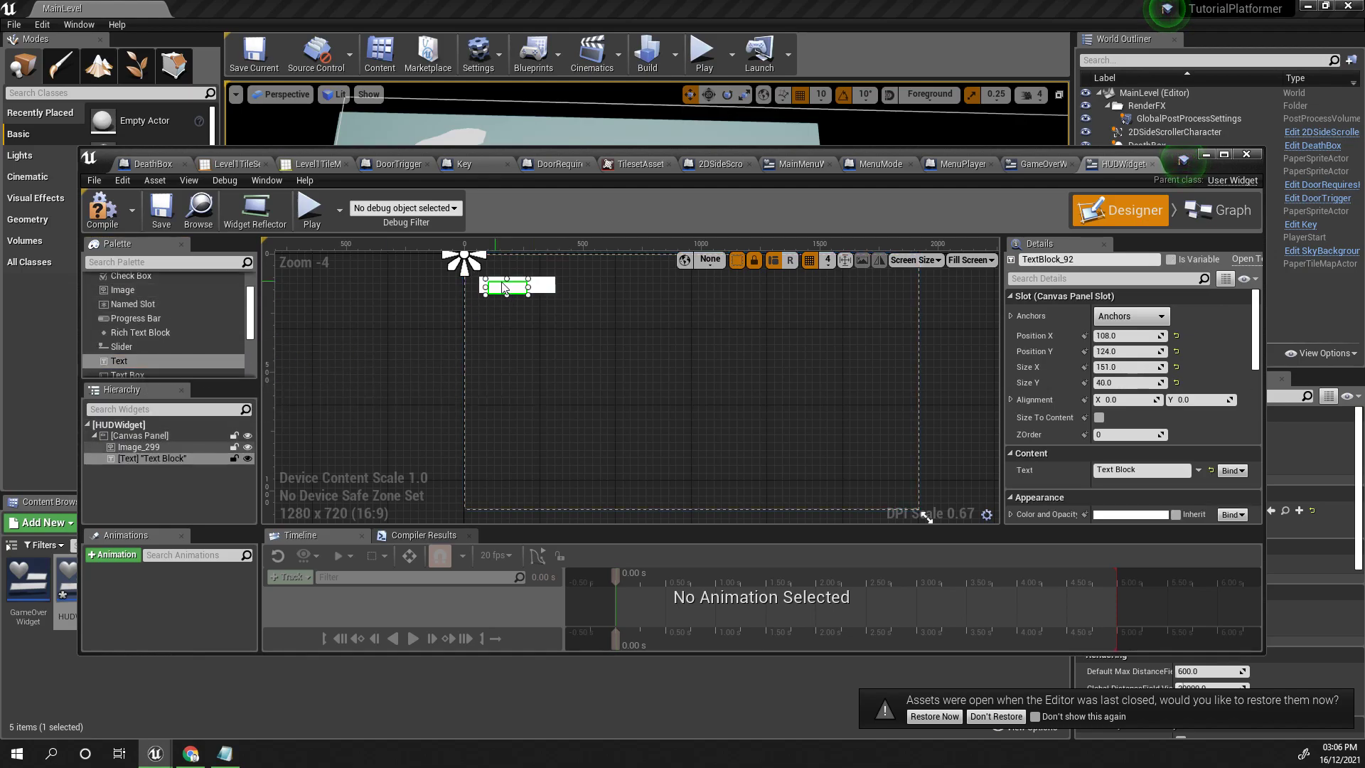
pyautogui.click(1116, 514)
pyautogui.moveTo(1012, 492); pyautogui.dragTo(1013, 549)
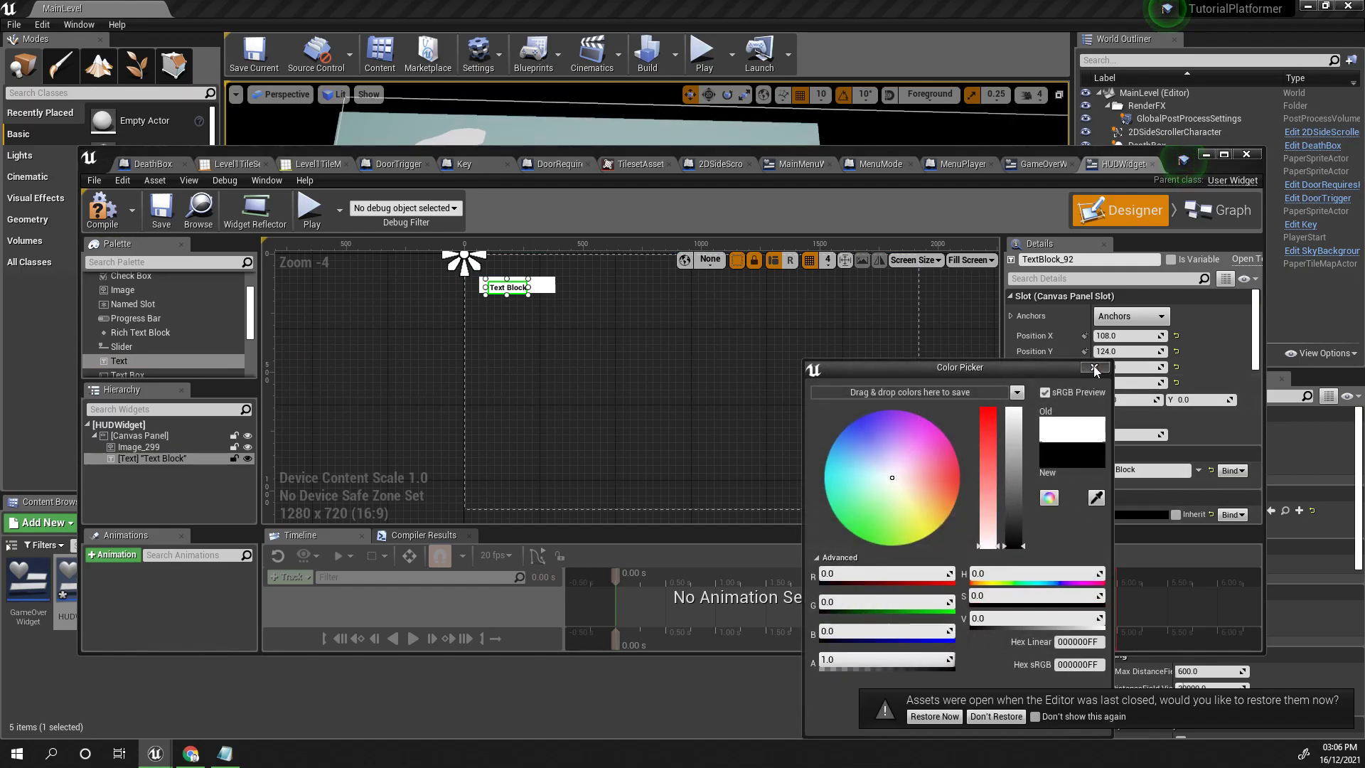
pyautogui.click(1095, 368)
# Move the text block to position 80, 112 inside the white image and set its text to "Current Score:"
pyautogui.moveTo(513, 294); pyautogui.dragTo(507, 289)
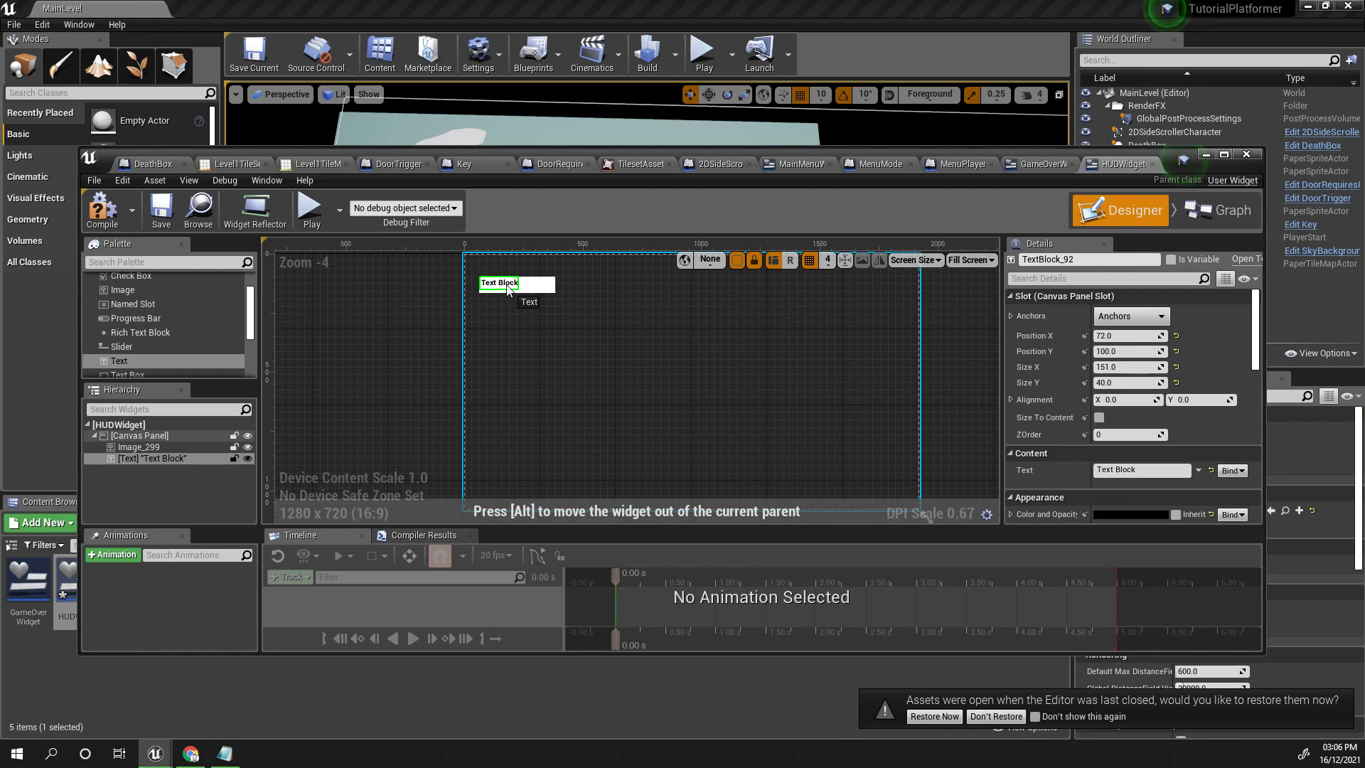
pyautogui.click(1170, 470)
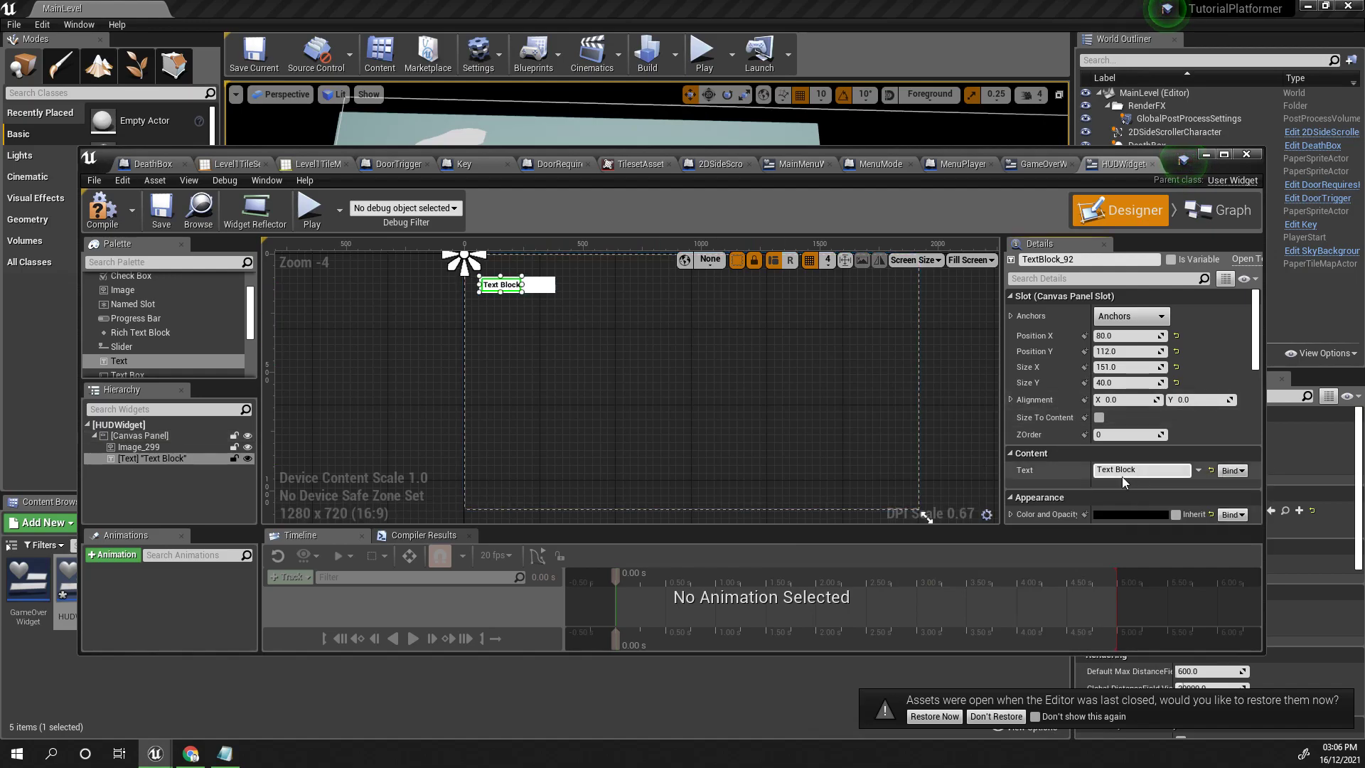
pyautogui.hotkey('ctrl', 'a')
pyautogui.write('Cur')
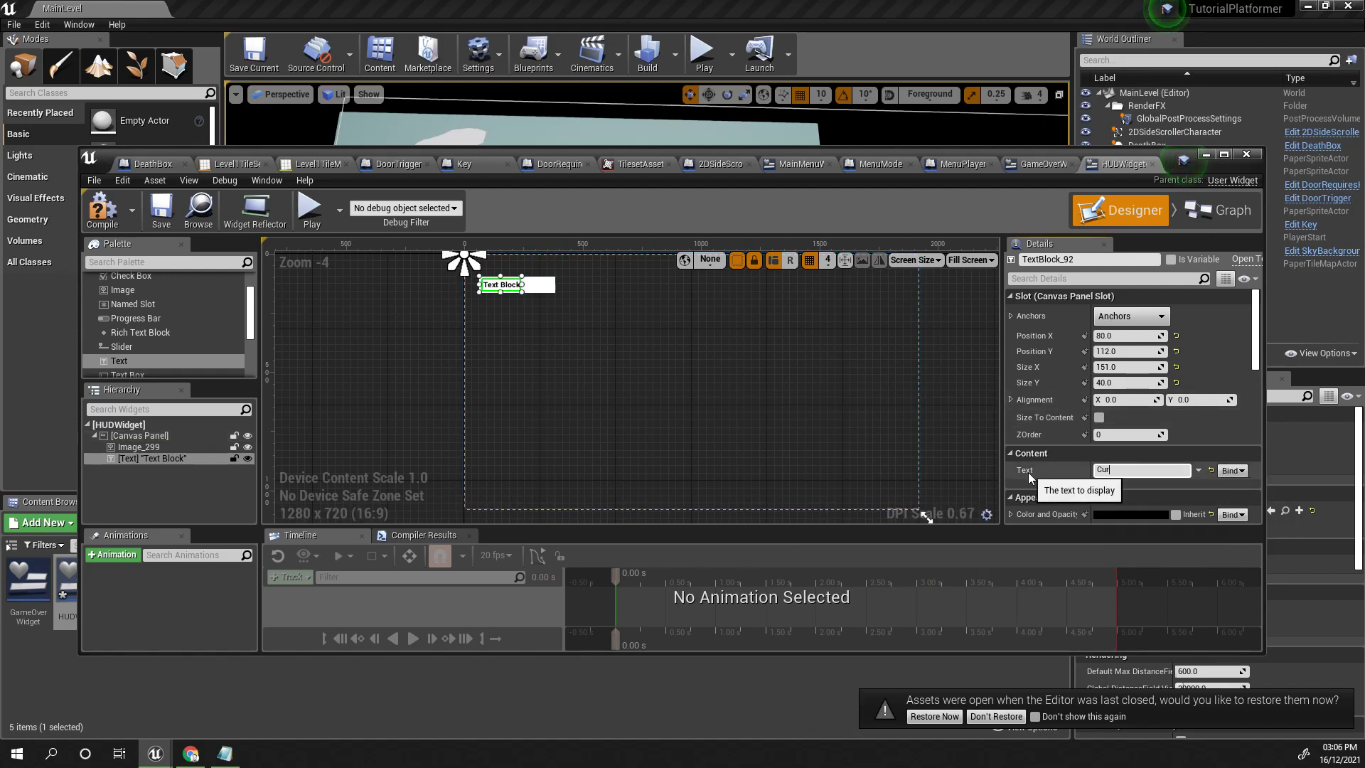
pyautogui.write('rent Score:')
pyautogui.click(641, 454)
pyautogui.scroll(3, 579, 399)
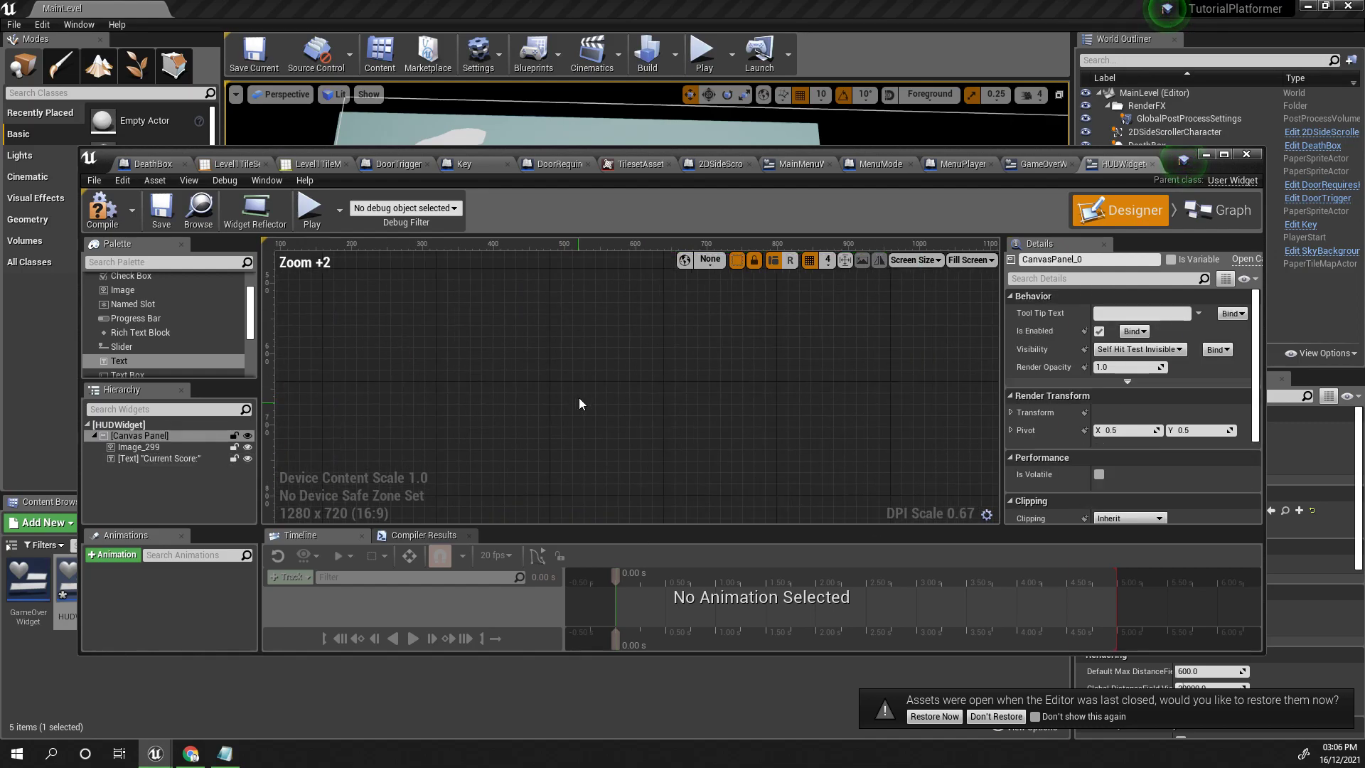
pyautogui.scroll(-4, 552, 358)
pyautogui.scroll(2, 568, 352)
pyautogui.moveTo(586, 344); pyautogui.dragTo(585, 450, button='right')
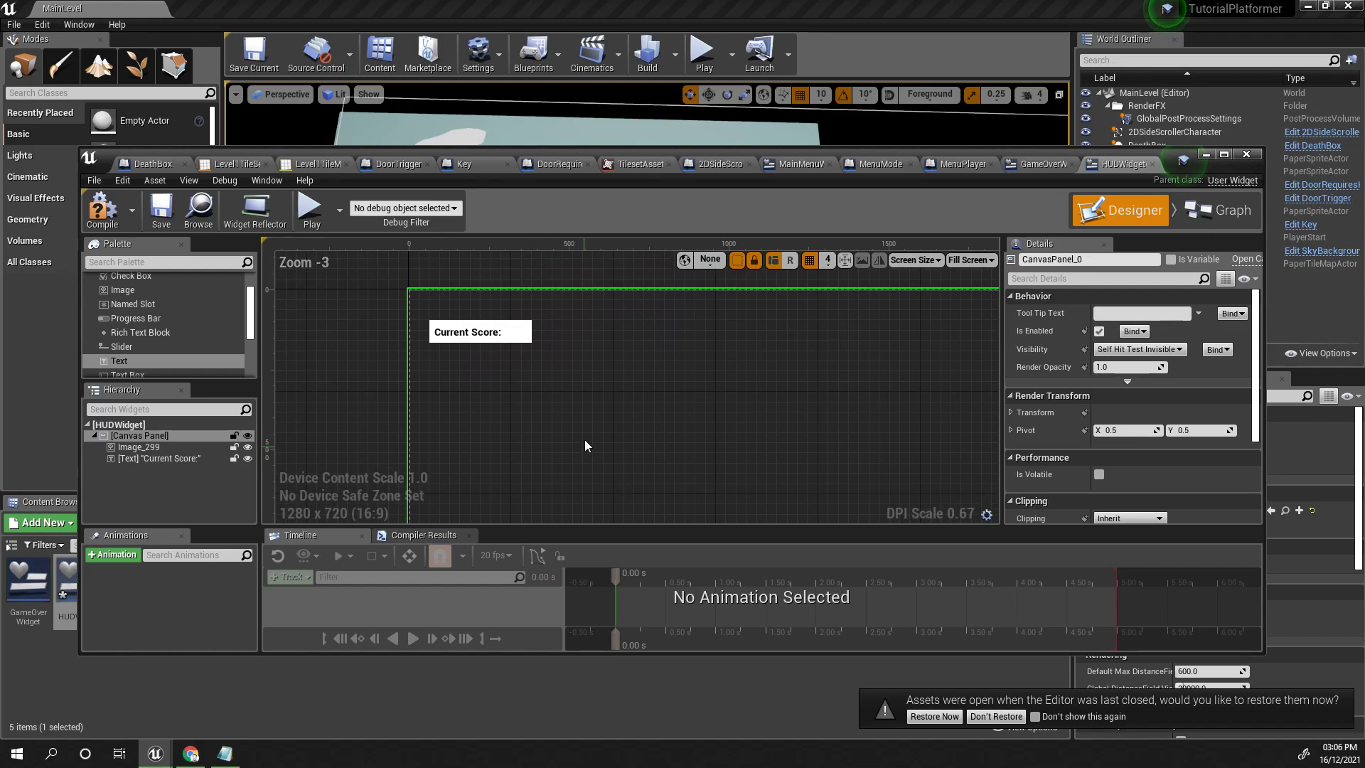
# Open MainLevel's Level Blueprint and add an Event BeginPlay node to its empty event graph
pyautogui.click(1206, 154)
pyautogui.click(560, 51)
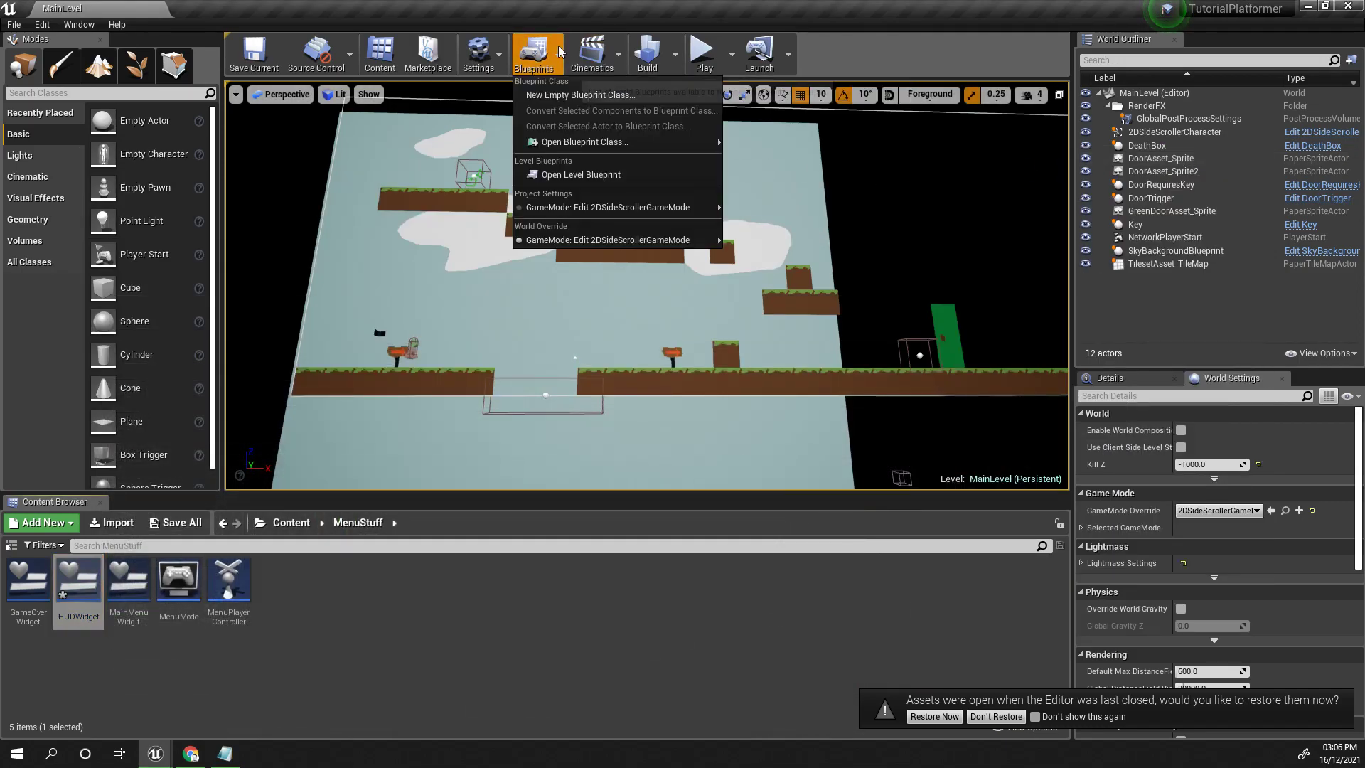
pyautogui.click(566, 174)
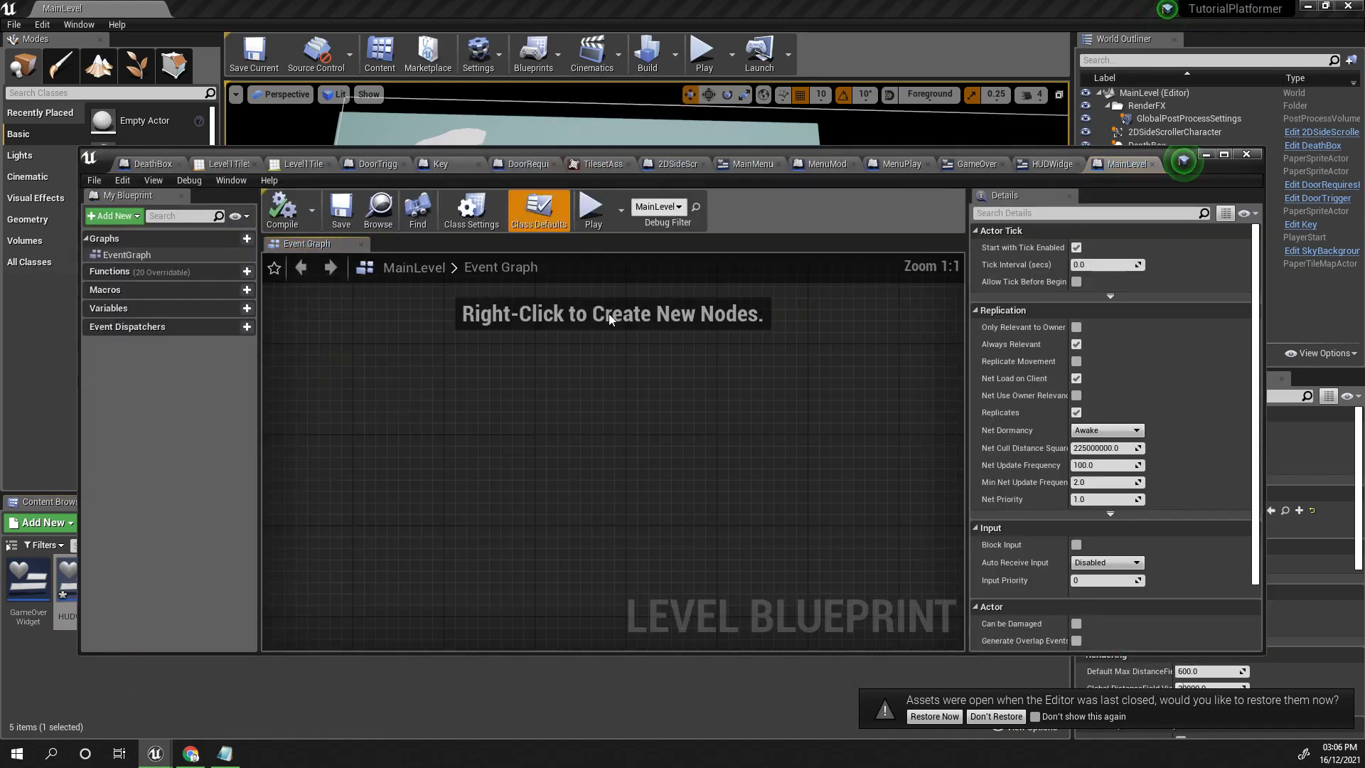
pyautogui.scroll(-2, 468, 448)
pyautogui.rightClick(467, 448)
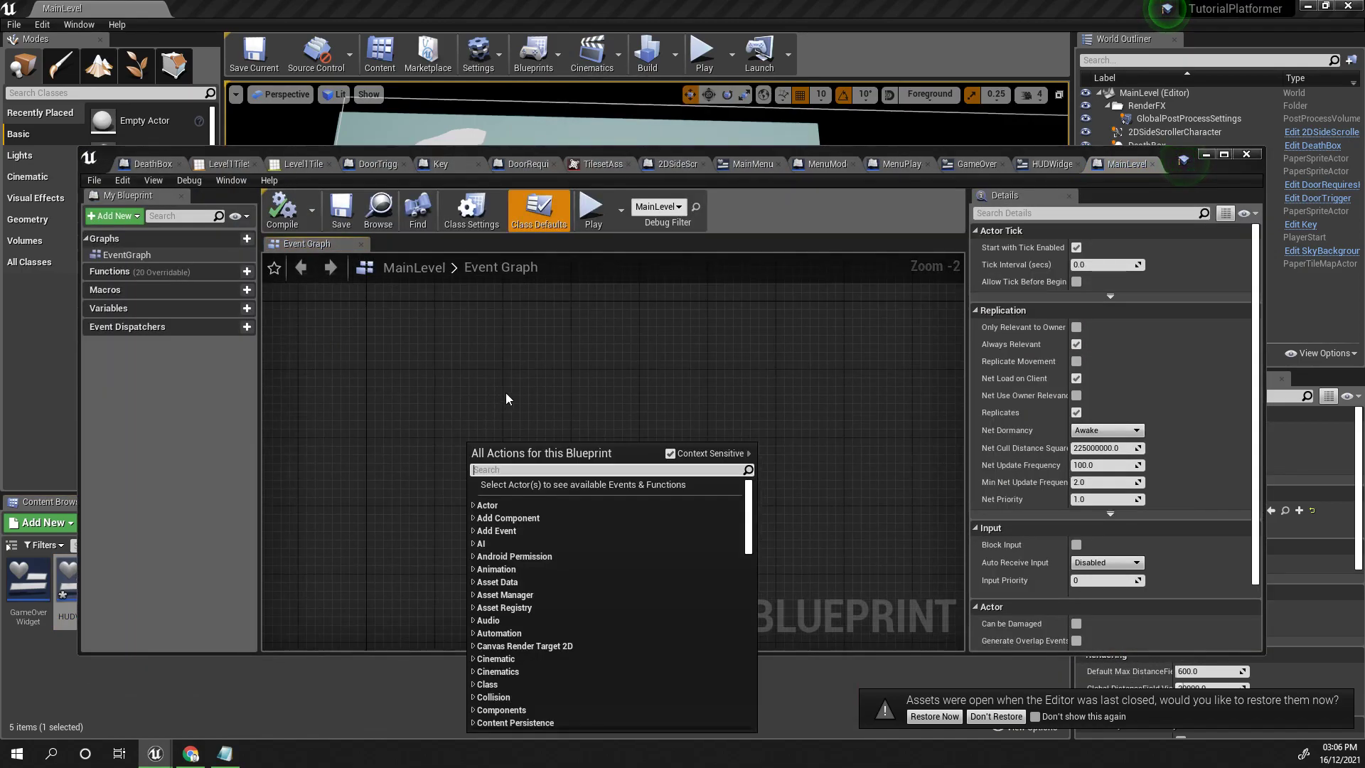
pyautogui.write('begin')
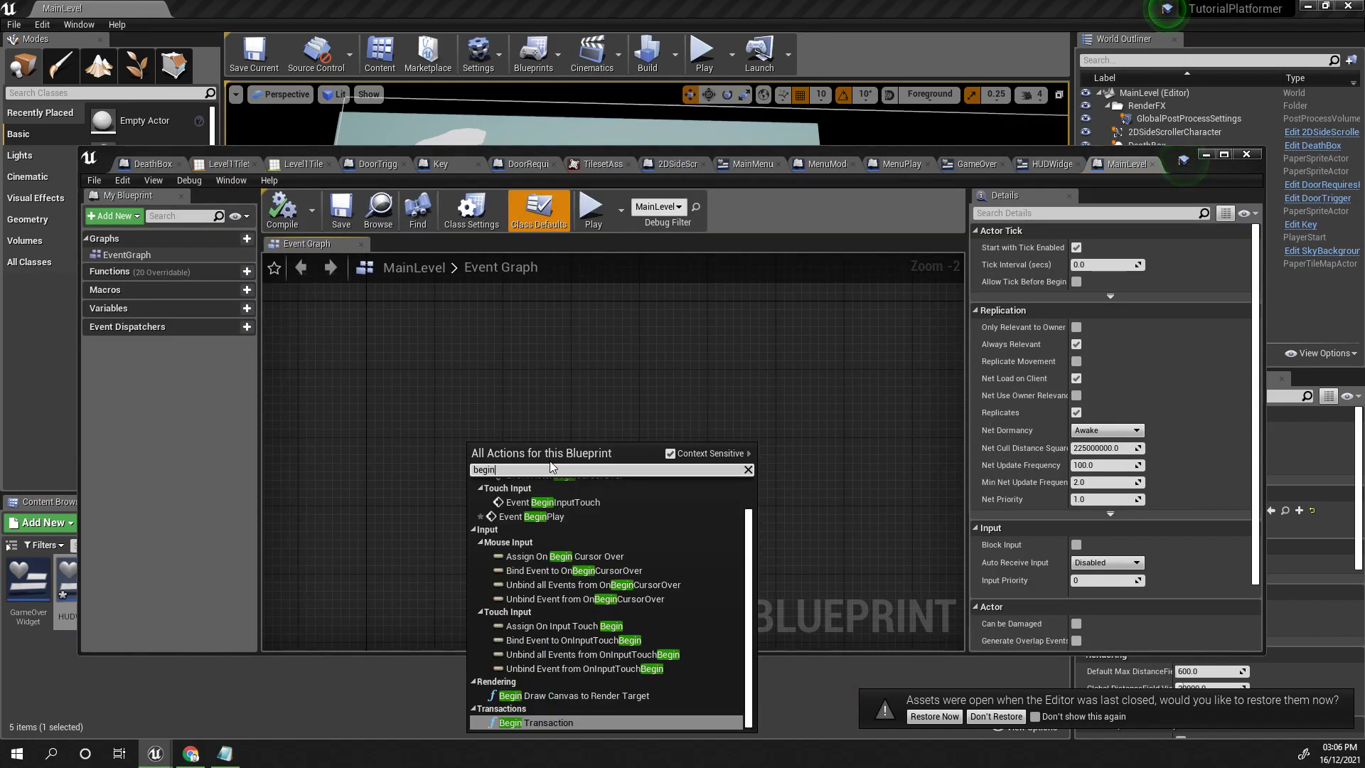
pyautogui.click(531, 517)
# Add a Create Widget node after Event BeginPlay, place it beside the event and set its class to HUDWidget
pyautogui.moveTo(594, 469); pyautogui.dragTo(656, 469)
pyautogui.write('cre')
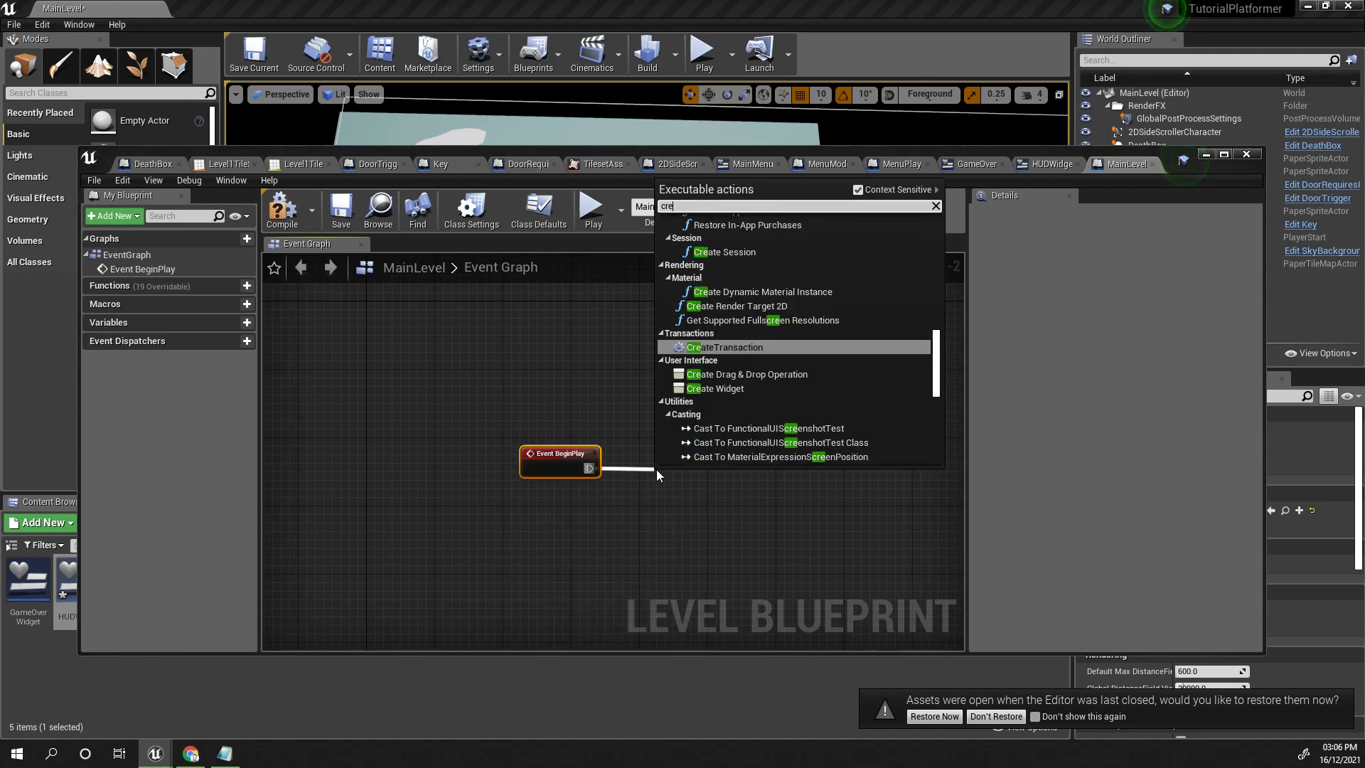
pyautogui.press('Down')
pyautogui.press('Down')
pyautogui.press('Return')
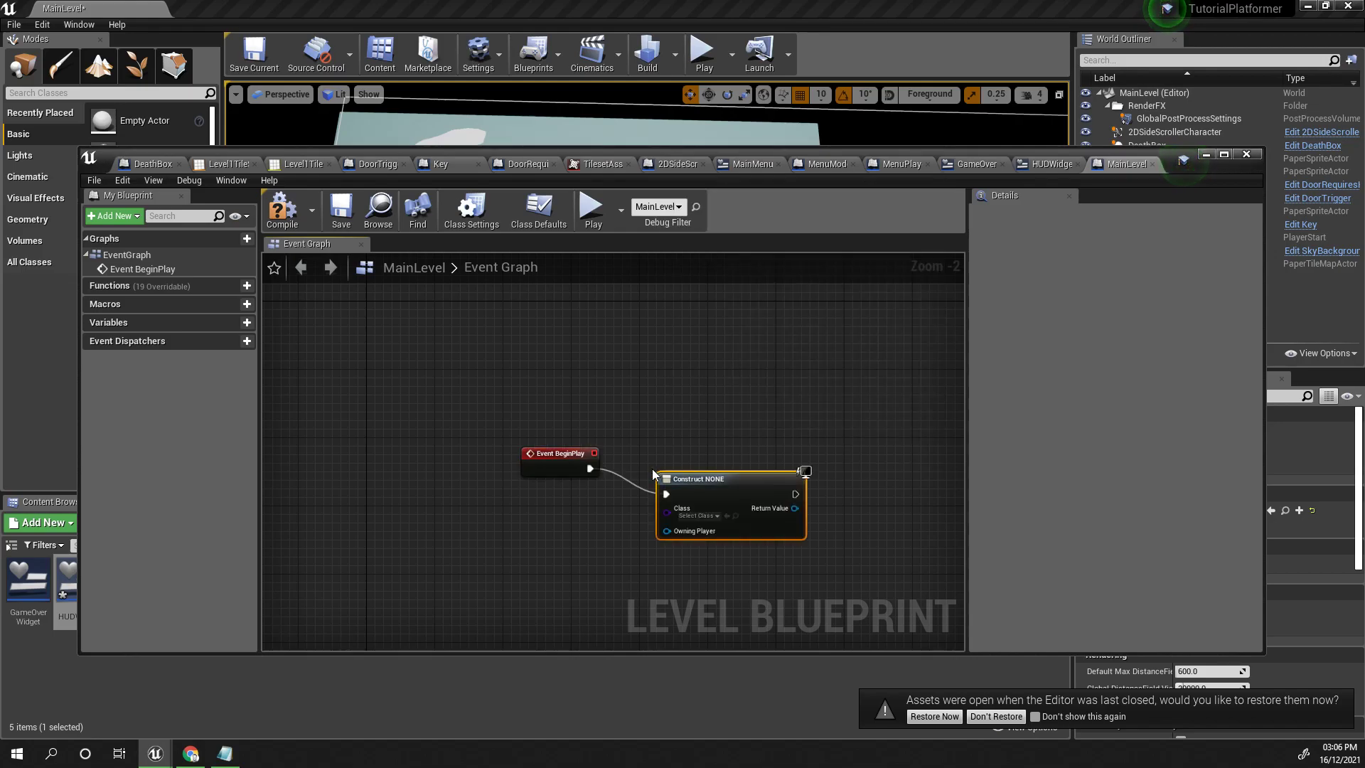
pyautogui.scroll(1, 655, 470)
pyautogui.moveTo(740, 482); pyautogui.dragTo(683, 440)
pyautogui.moveTo(823, 462); pyautogui.dragTo(698, 442, button='right')
pyautogui.moveTo(610, 431); pyautogui.dragTo(620, 433)
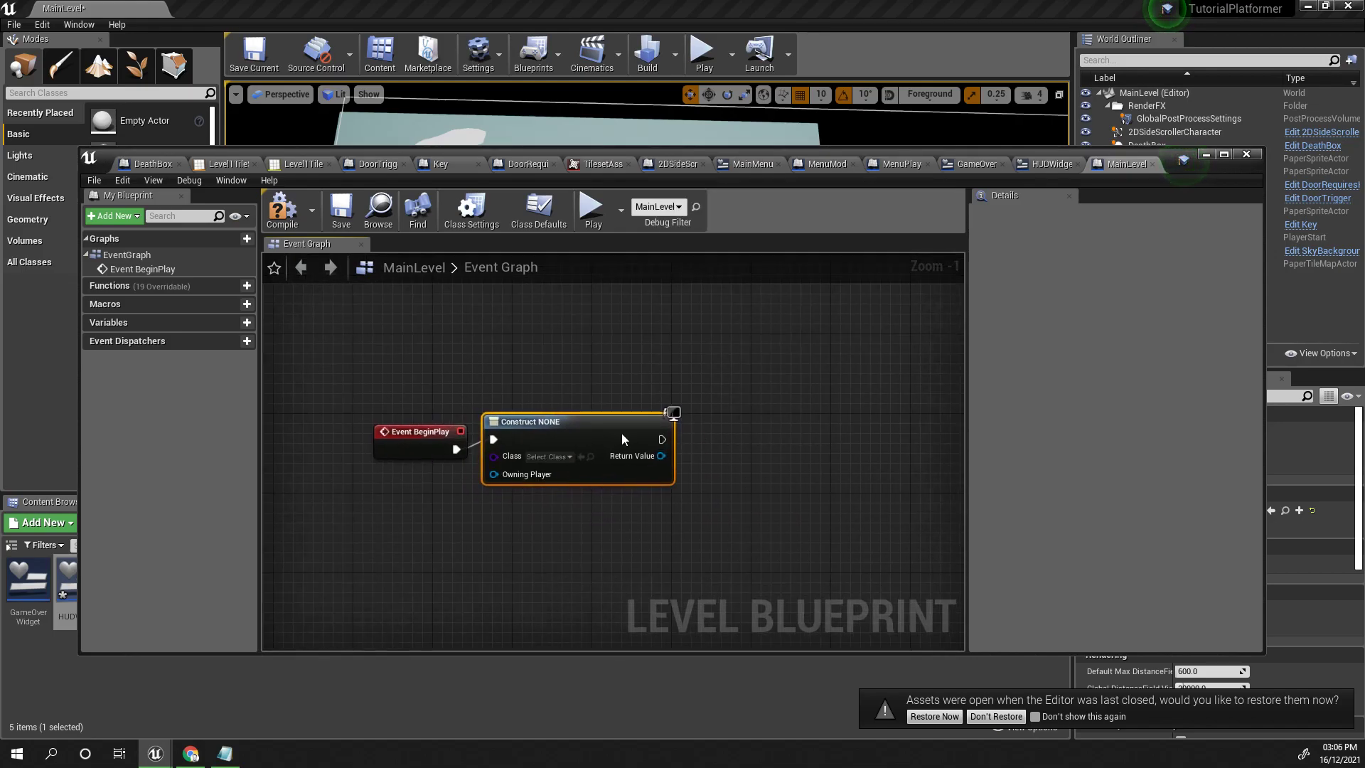
pyautogui.click(549, 456)
pyautogui.click(617, 509)
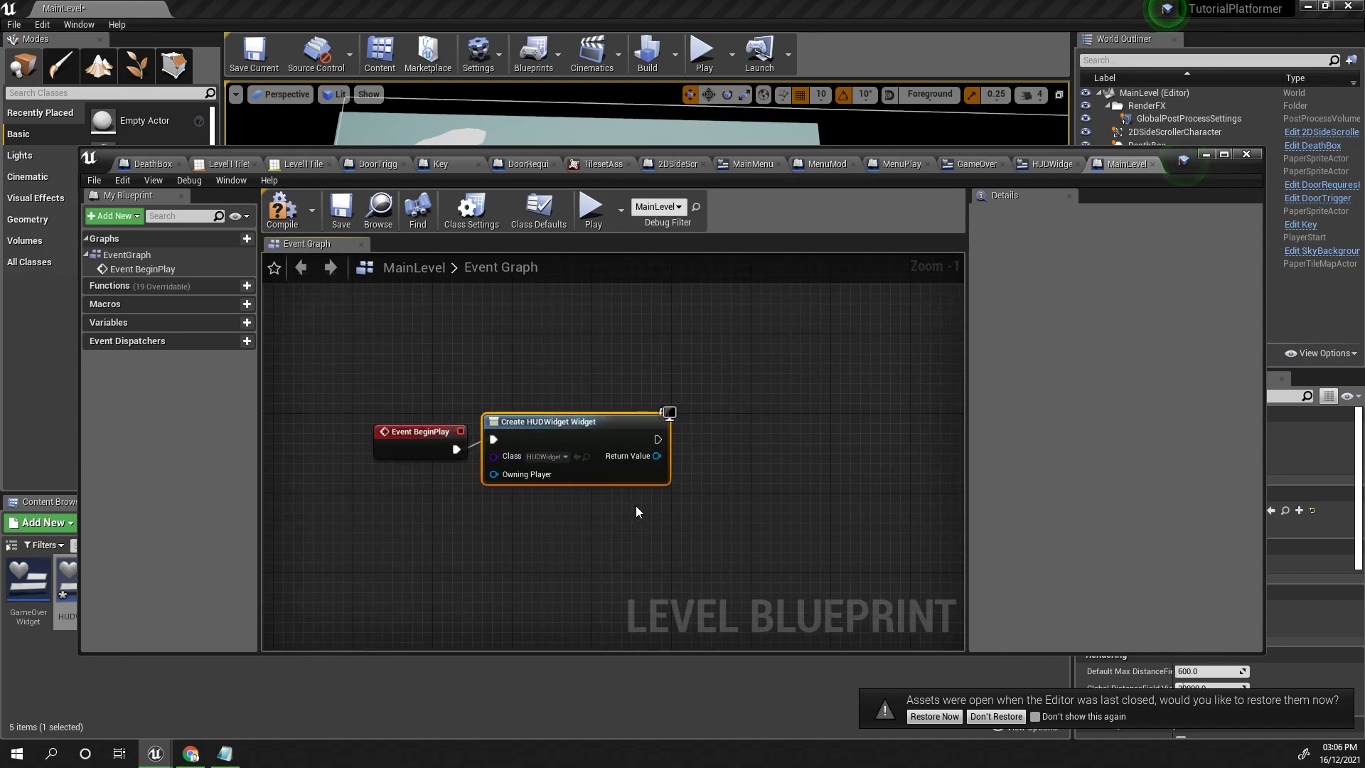
# Add an Add to Viewport node after Create HUDWidget Widget, link Return Value to Target and line up the nodes
pyautogui.moveTo(675, 460); pyautogui.dragTo(611, 459, button='right')
pyautogui.moveTo(593, 438); pyautogui.dragTo(664, 437)
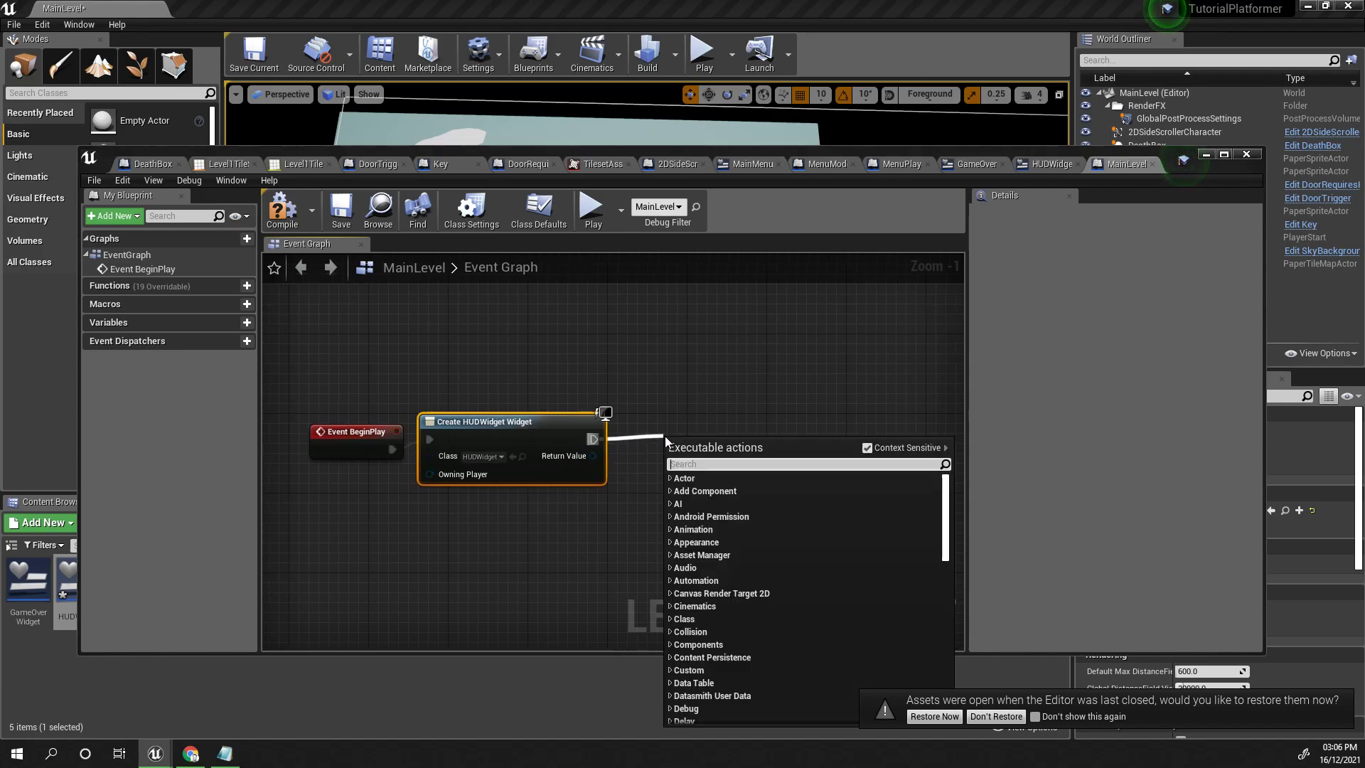
pyautogui.write('add view')
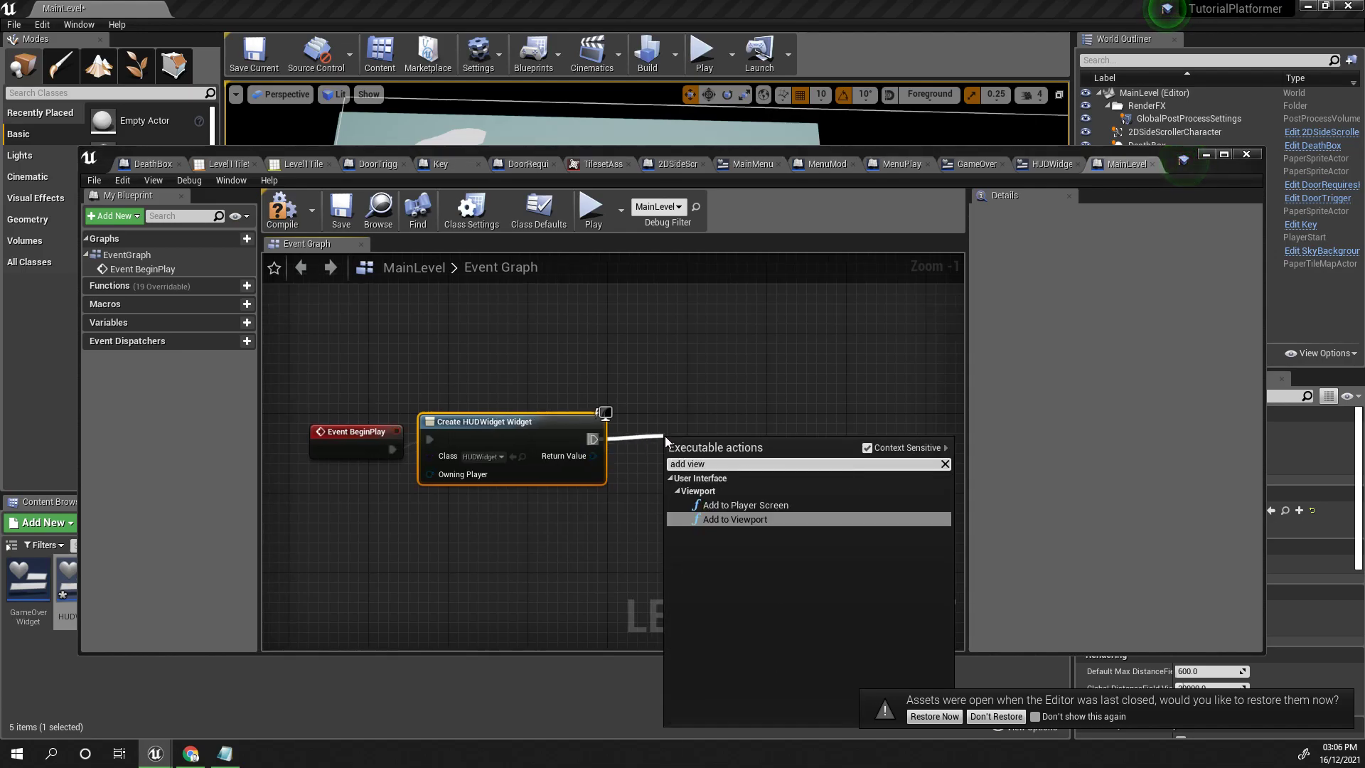
pyautogui.press('Return')
pyautogui.moveTo(593, 456); pyautogui.dragTo(681, 486)
pyautogui.moveTo(700, 446); pyautogui.dragTo(701, 416)
pyautogui.moveTo(546, 436); pyautogui.dragTo(556, 434)
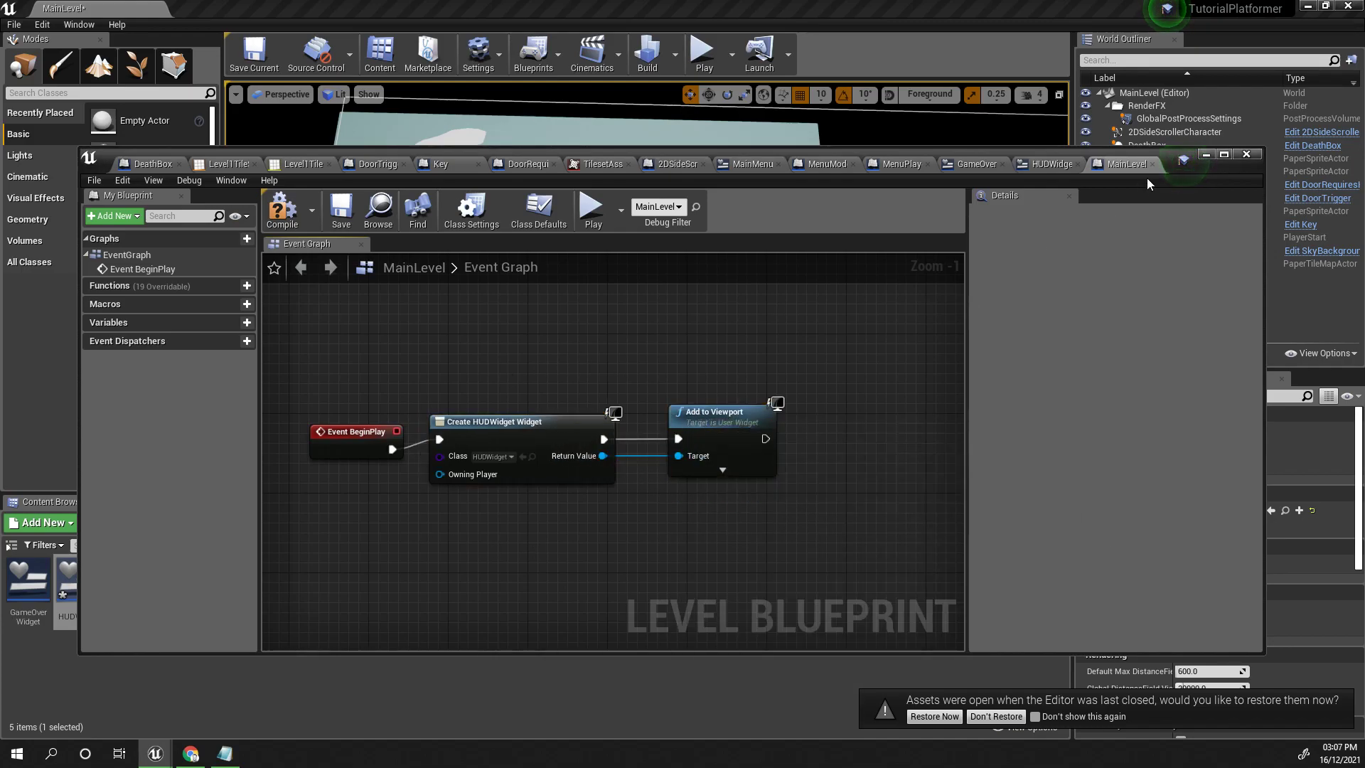
# Play-test MainLevel by moving and jumping with the character to check the score HUD, and stop the game
pyautogui.click(1204, 156)
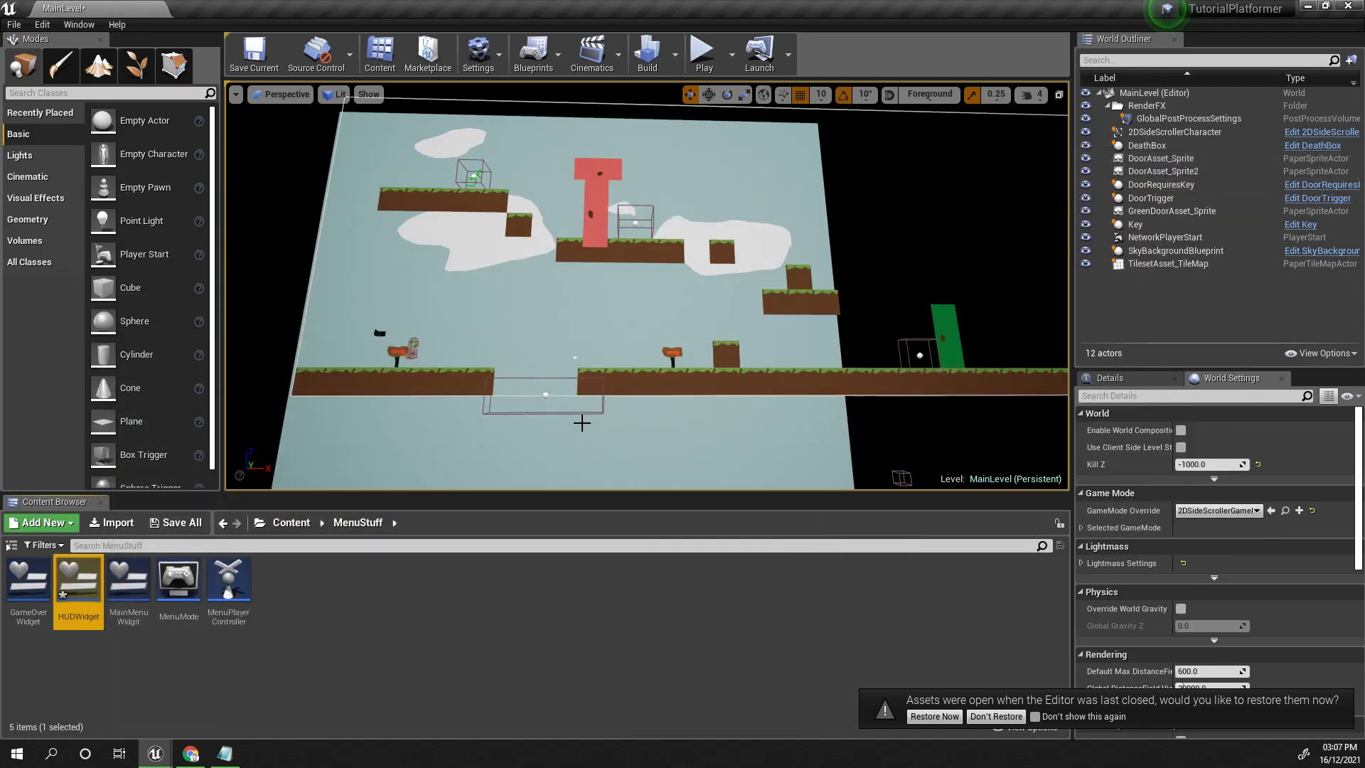
pyautogui.click(704, 60)
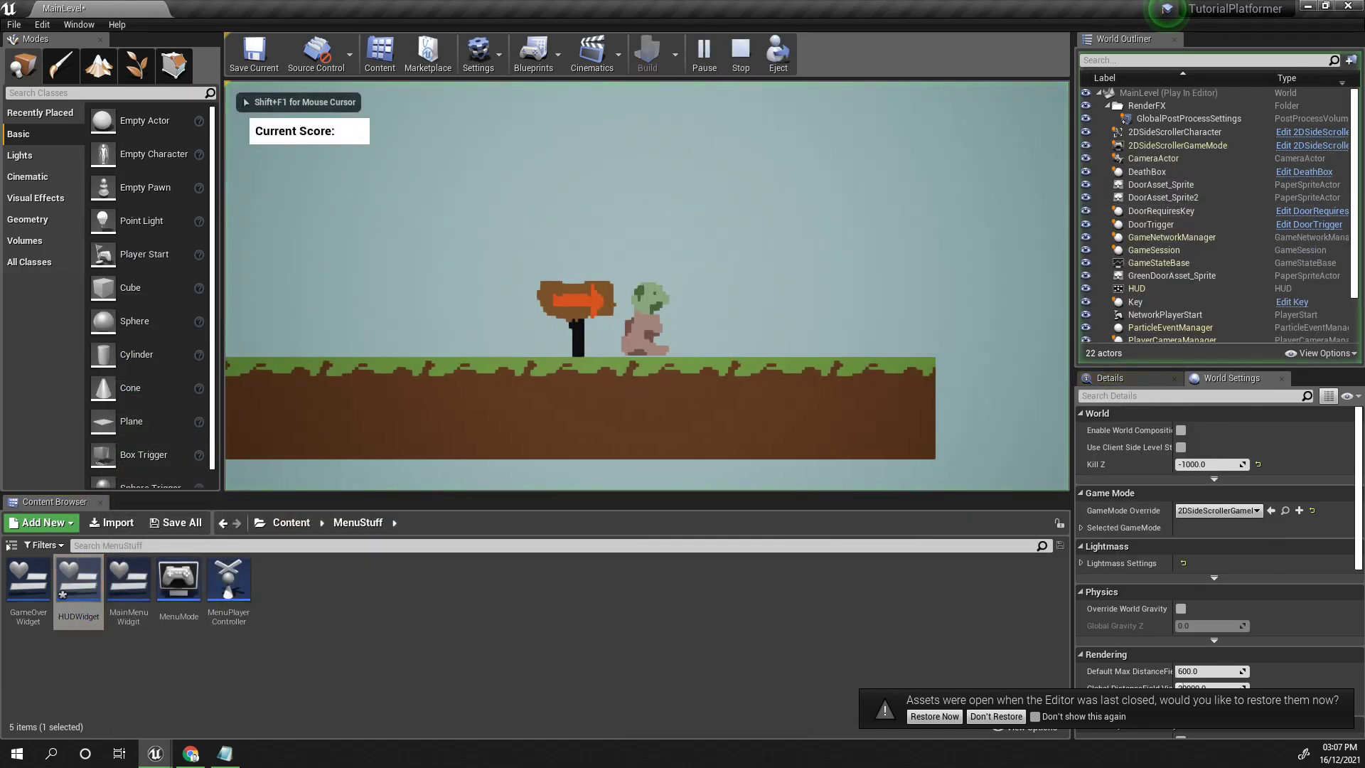
pyautogui.press('a')
pyautogui.press('d')
pyautogui.press('space')
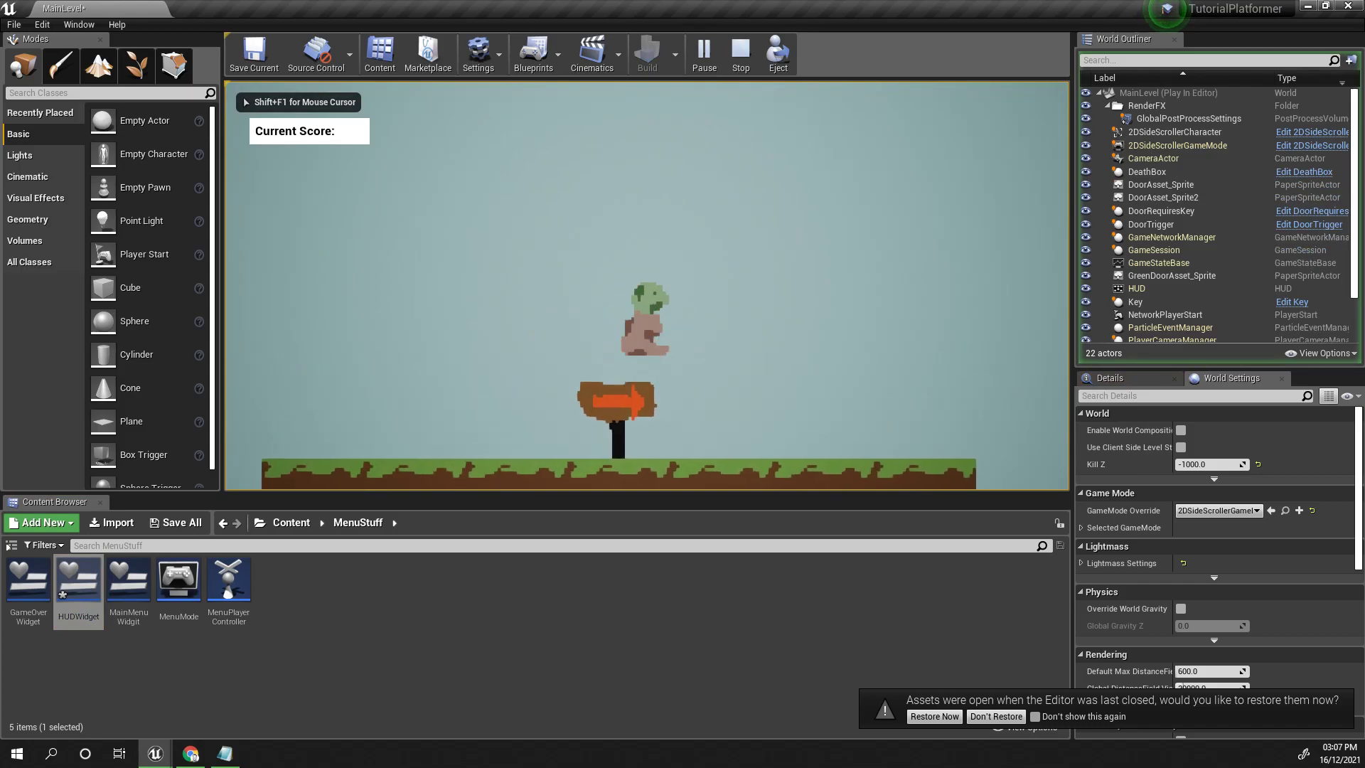
pyautogui.press('Escape')
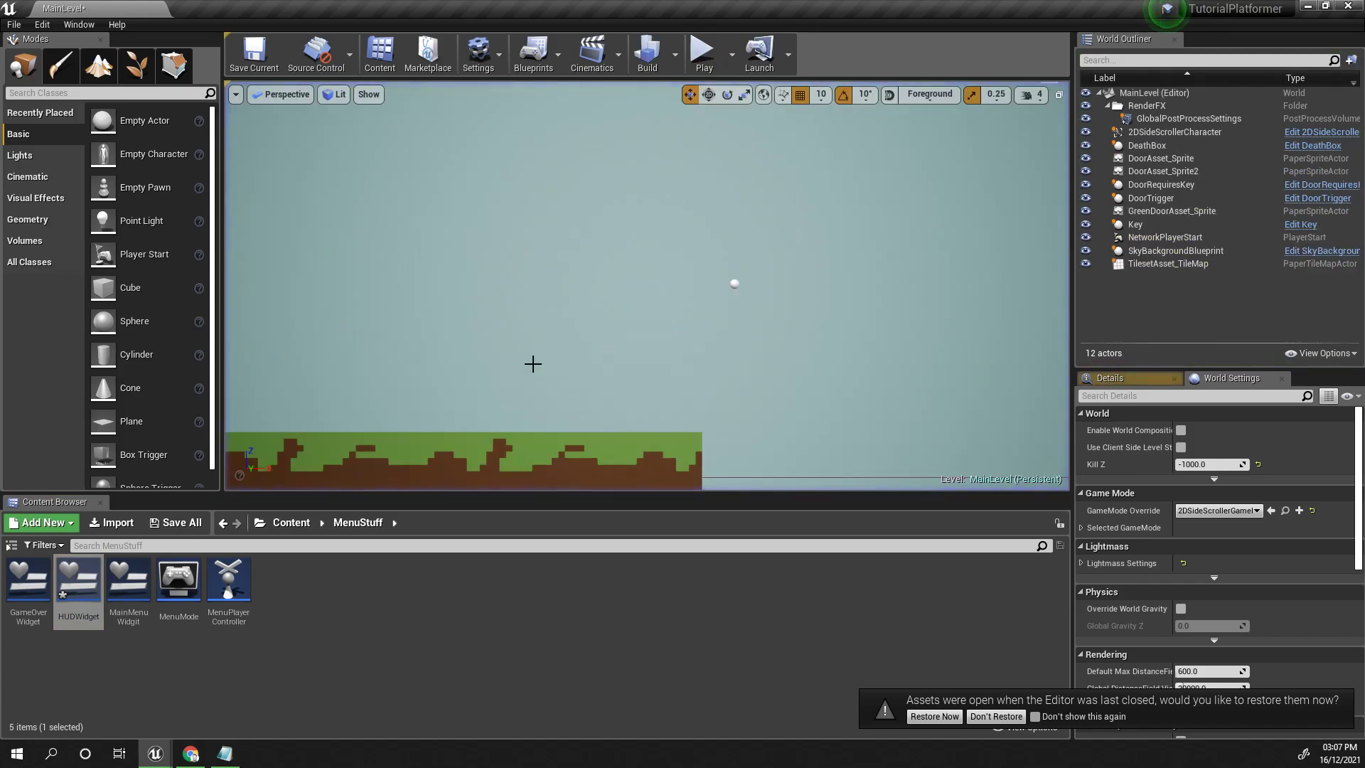
pyautogui.scroll(-5, 525, 377)
pyautogui.scroll(1, 525, 378)
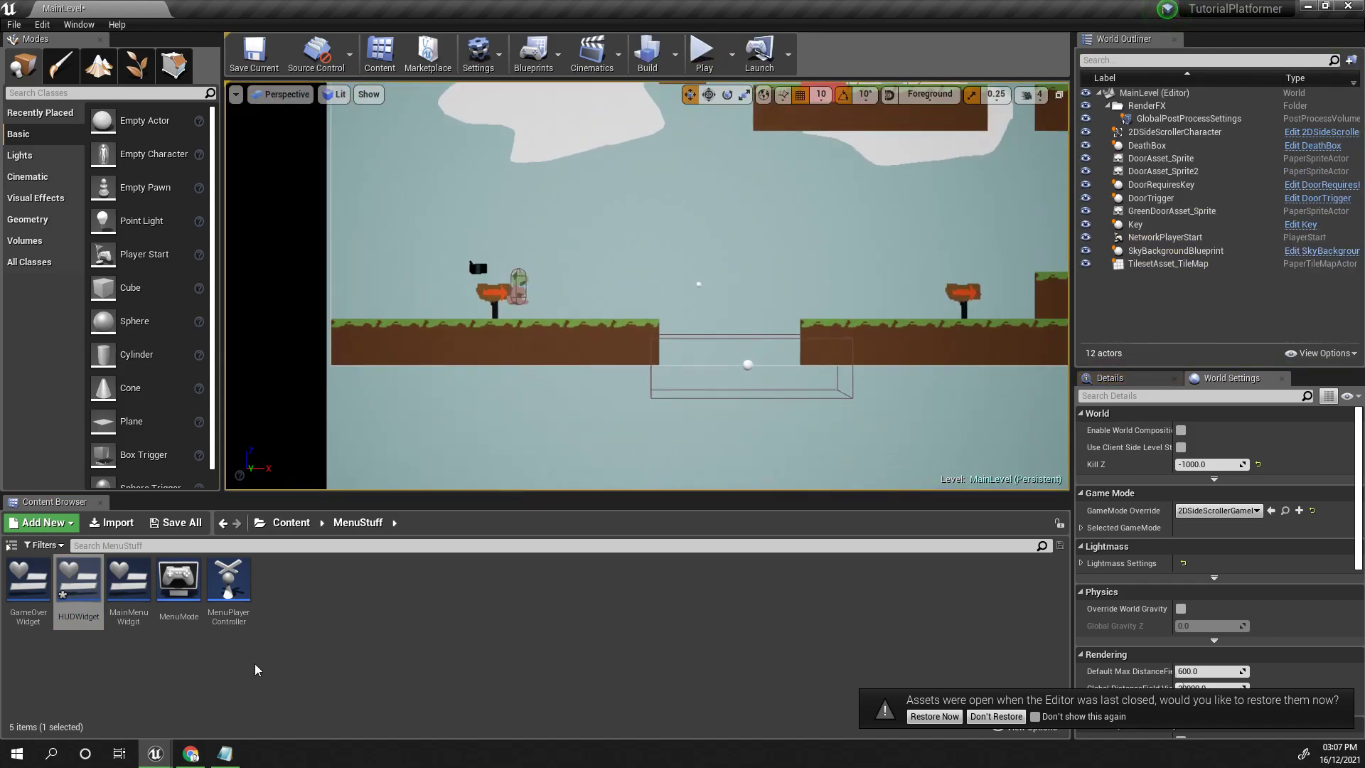
# Switch to the Checklist in Notepad and select the mark beside the HUD item
pyautogui.click(234, 750)
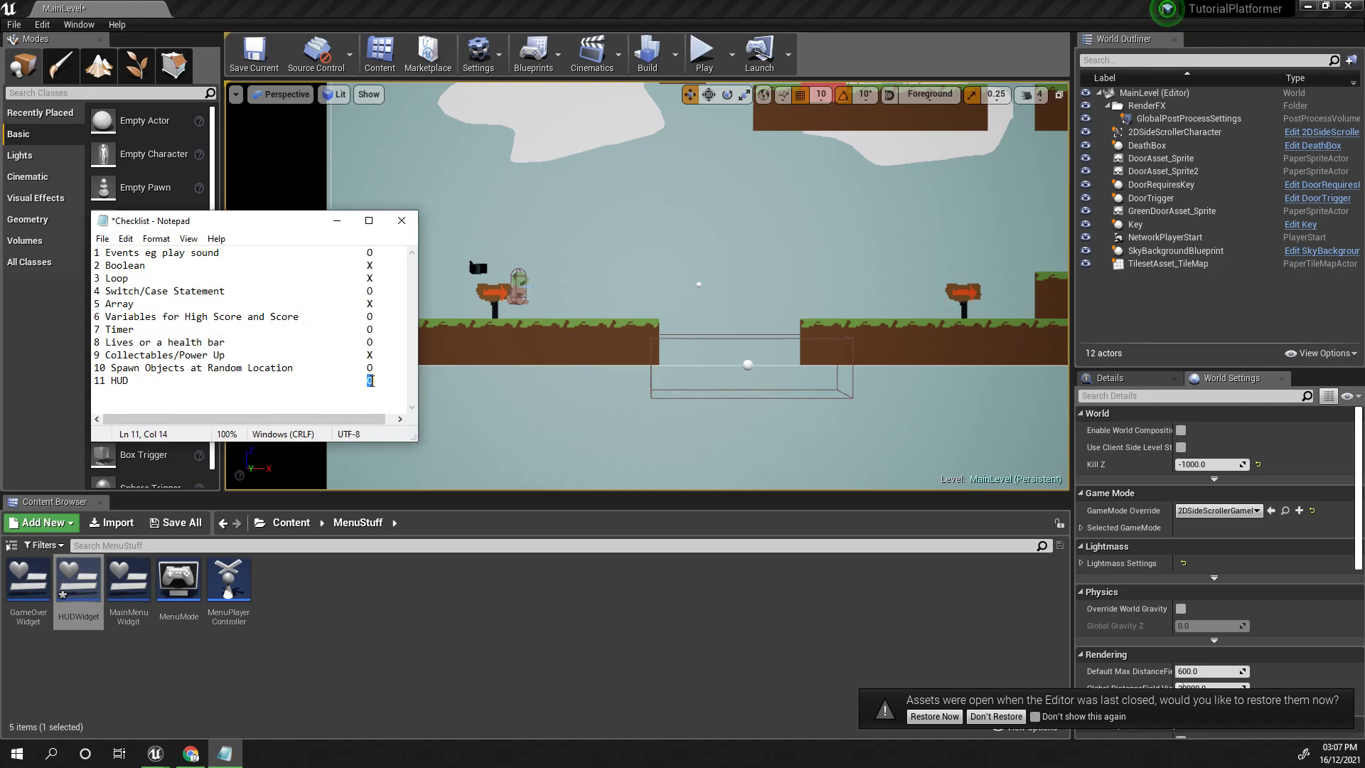